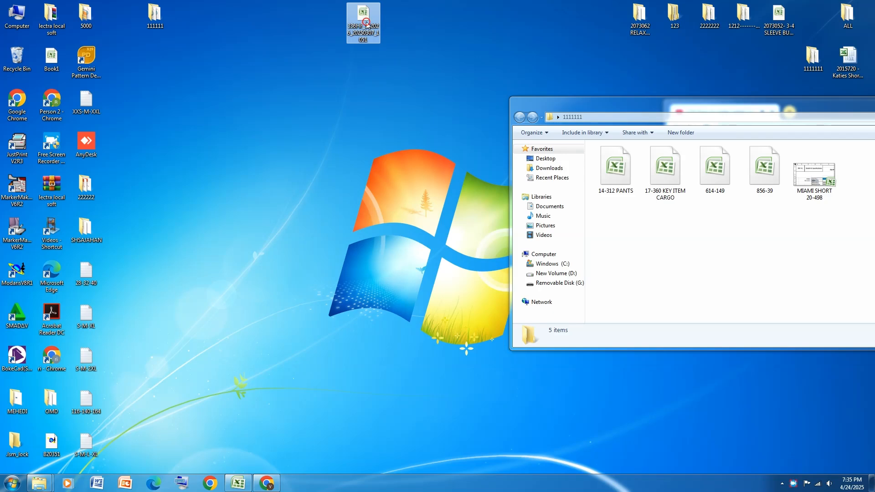
Step: Create a new folder on the desktop
click(399, 182)
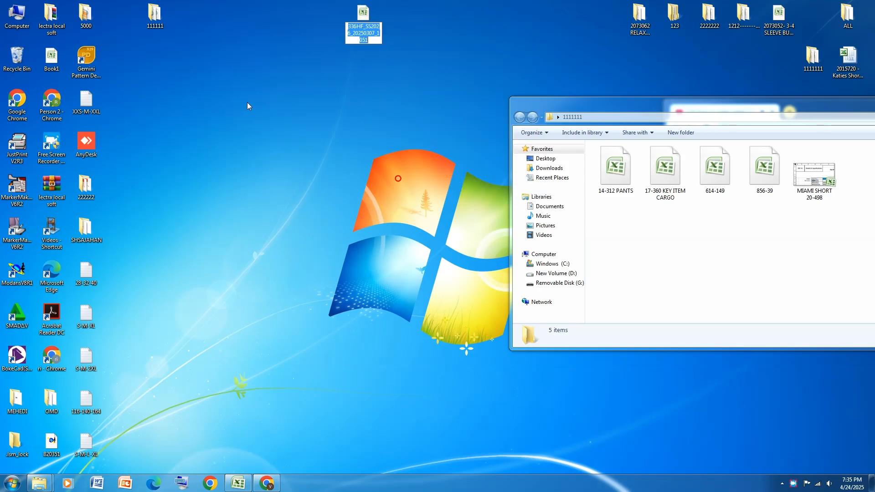
right_click(229, 116)
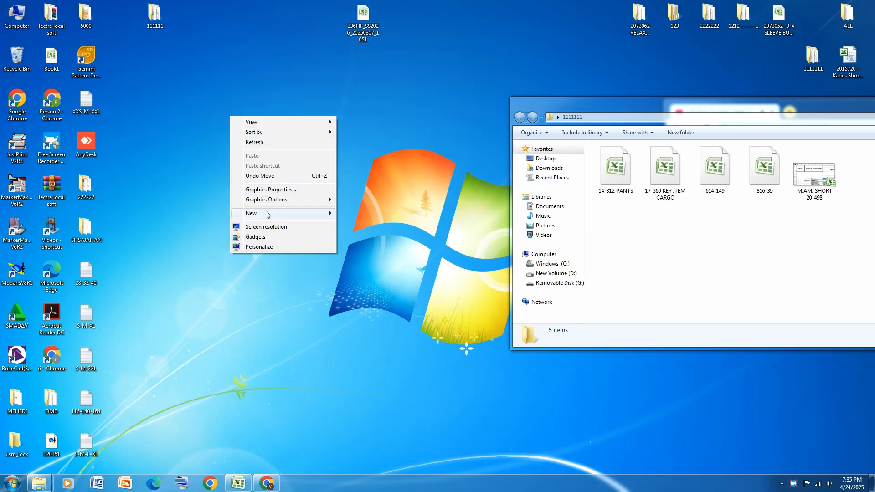
mouse_move(272, 212)
click(382, 212)
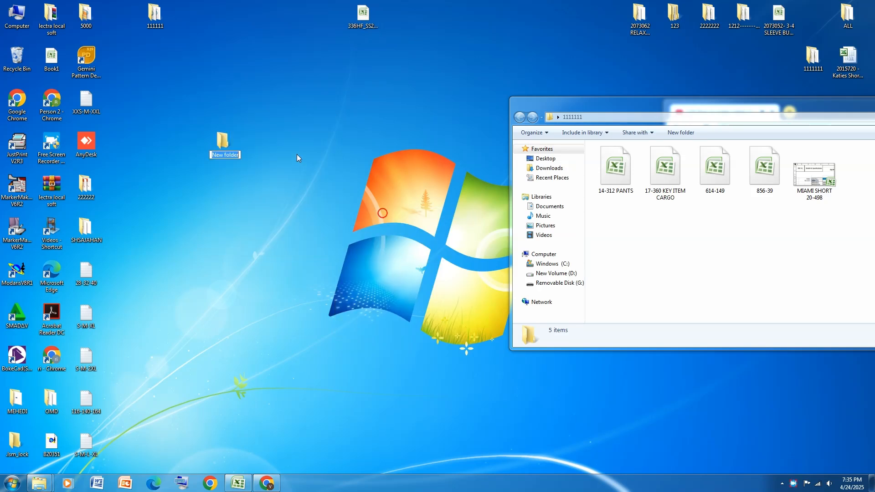
Step: Copy the desktop workbook's file name and rename the new folder as 336HF_SS2026_20250307_1051
click(362, 28)
right_click(358, 6)
click(380, 181)
key(ctrl+c)
click(224, 146)
right_click(225, 147)
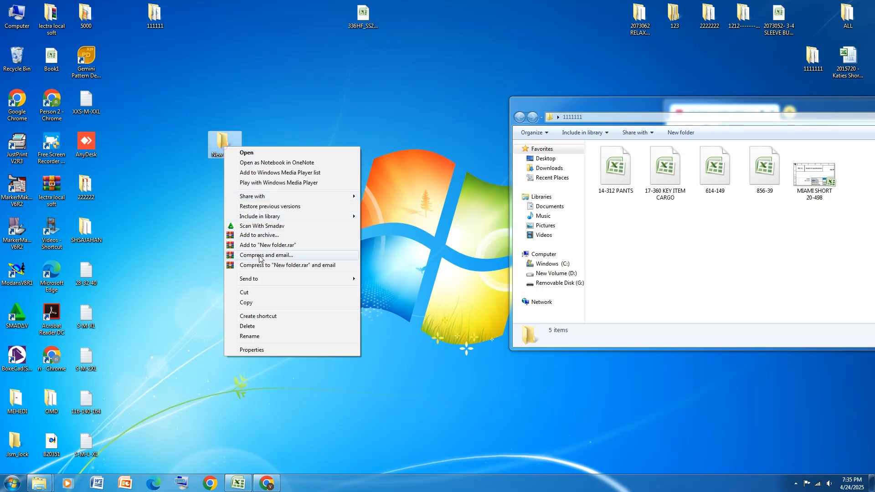
click(250, 337)
key(ctrl+v)
key(Return)
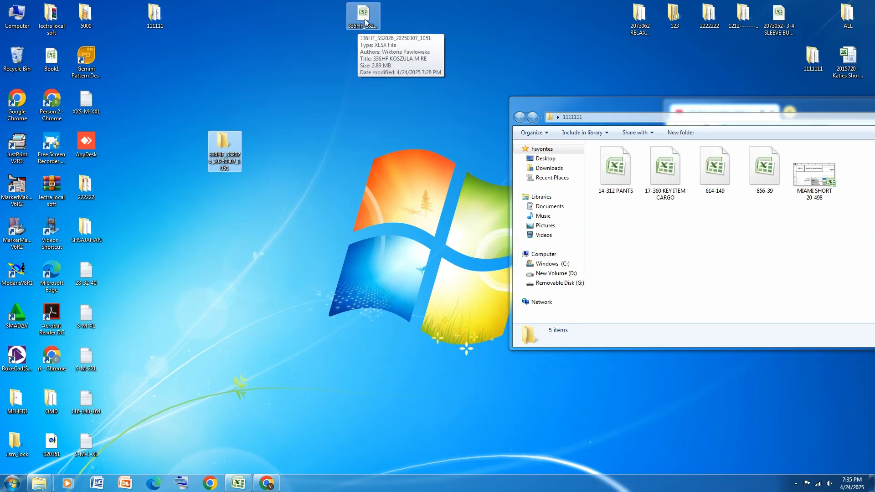
Step: Move the 336HF_SS2026_20250307_1051 workbook into the folder of the same name and open that folder
drag(365, 20, 435, 71)
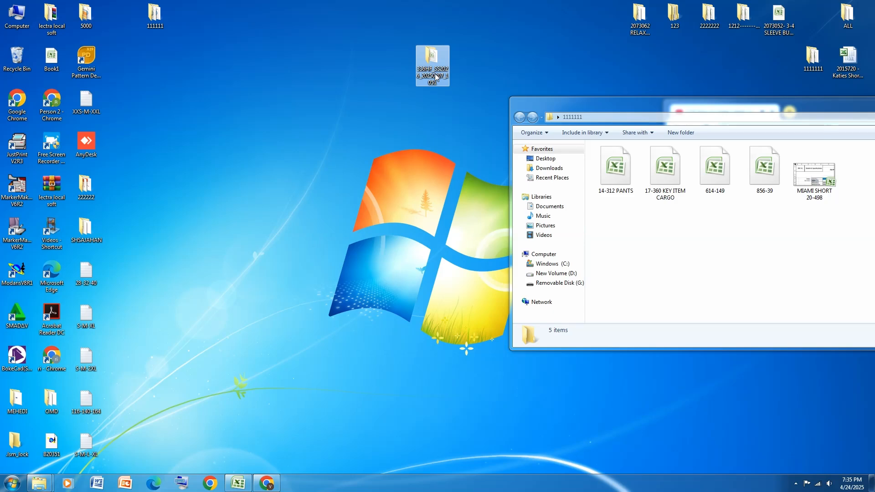
double_click(435, 71)
drag(192, 8, 690, 97)
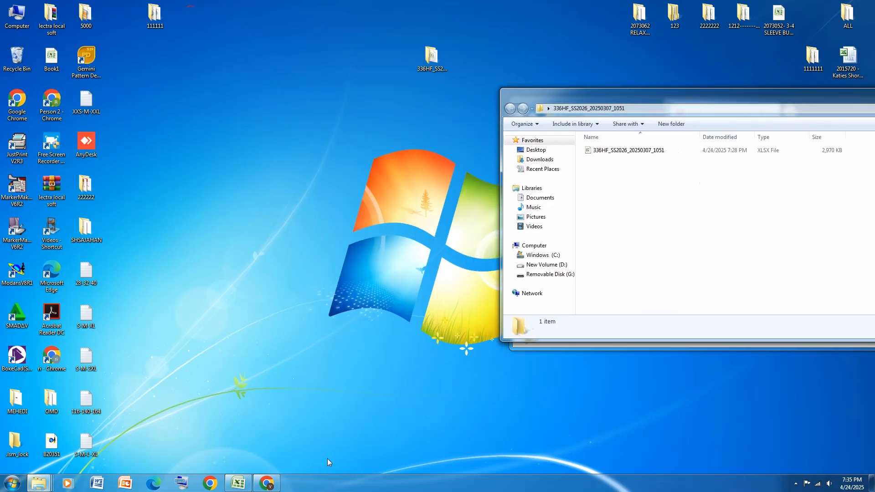
Step: Open the 336HF_SS2026_20250307_1051 workbook from the folder in Excel and maximize its window
click(239, 483)
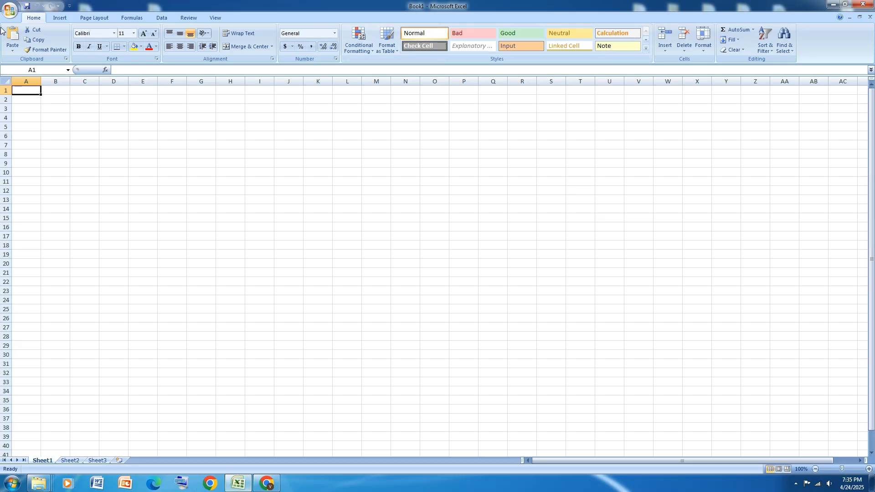
click(846, 4)
double_click(629, 151)
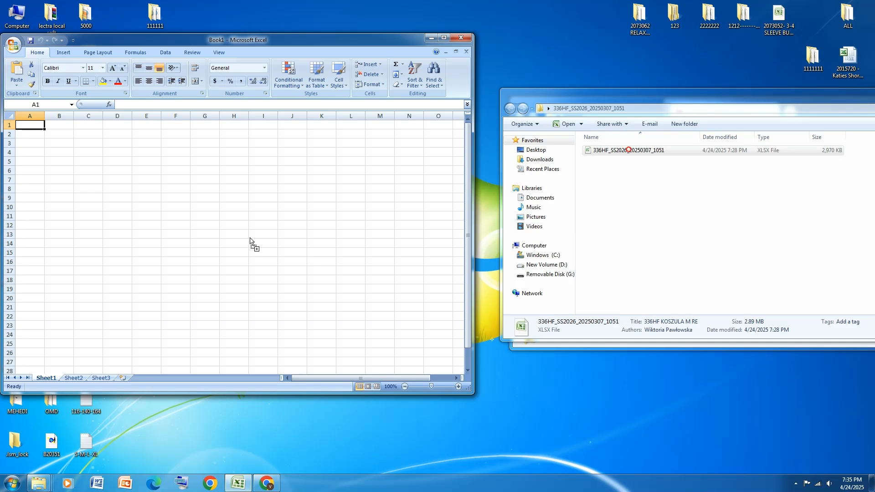
click(444, 37)
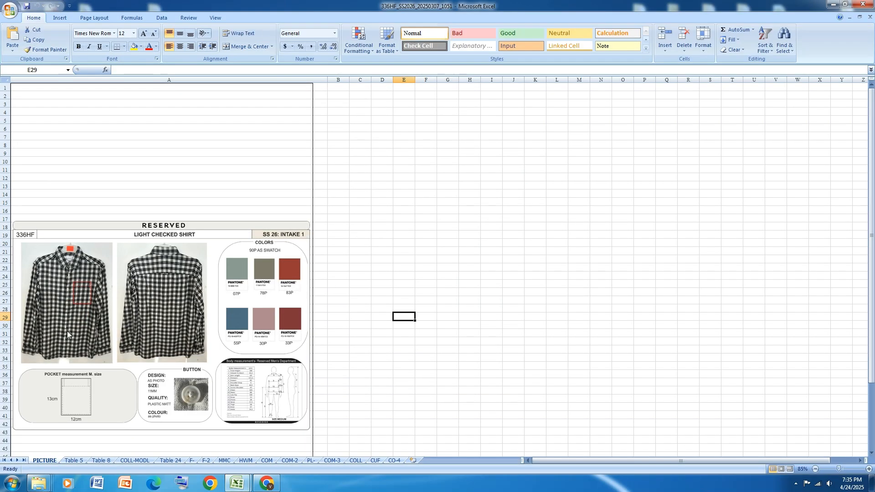
Step: Enlarge the PICTURE sheet to 175%, bring the light checked shirt artwork into view, and save the workbook
ctrl+scroll(67, 331, up, 3)
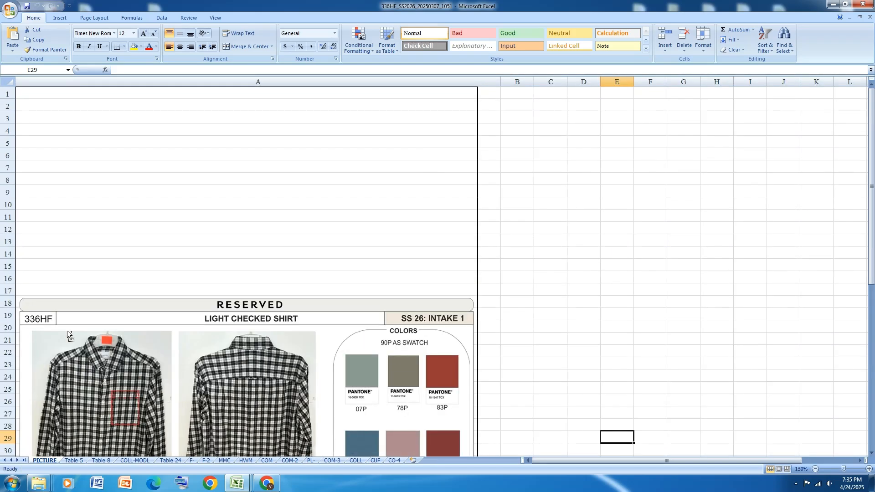
ctrl+scroll(67, 330, up, 3)
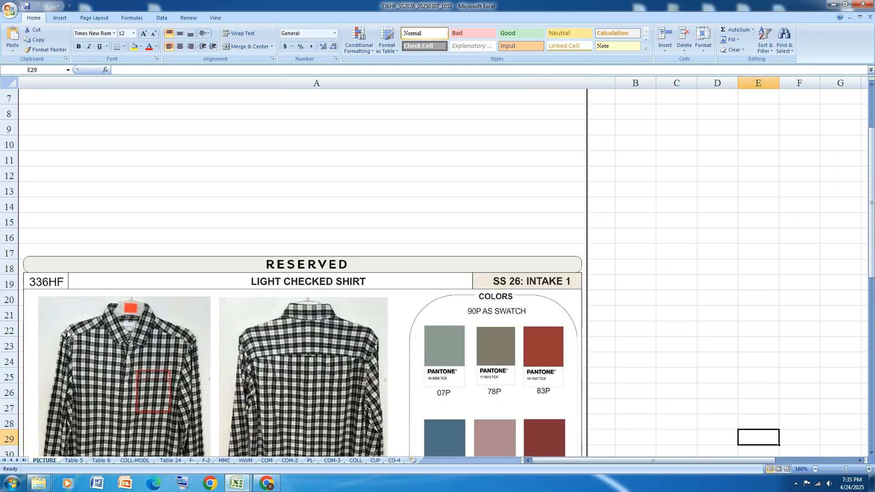
ctrl+scroll(67, 330, up, 2)
ctrl+scroll(67, 331, down, 1)
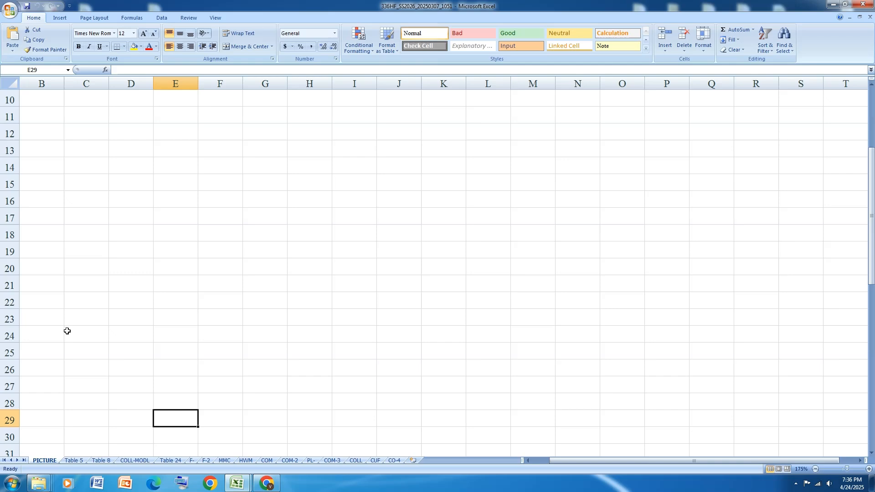
drag(871, 279, 872, 424)
drag(568, 460, 512, 457)
scroll(254, 341, up, 5)
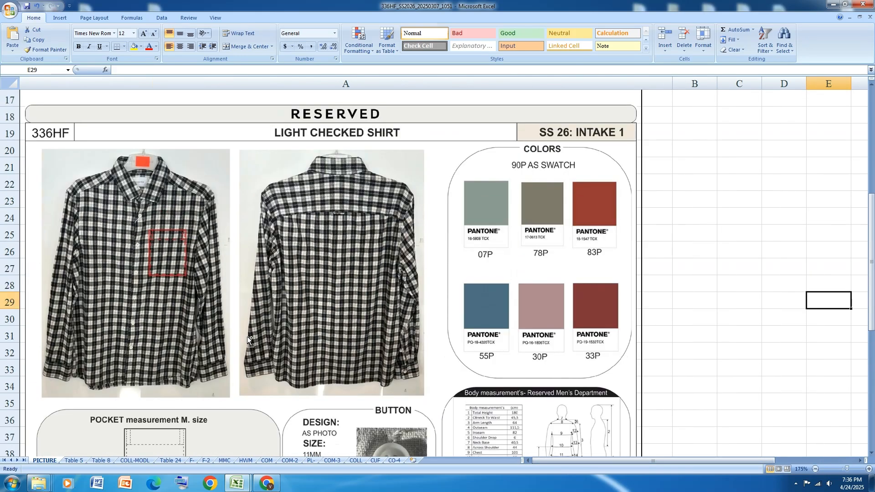
key(ctrl+s)
Step: Examine the shirt photos, colours, pocket measurements and button details on the PICTURE sheet
scroll(217, 235, down, 1)
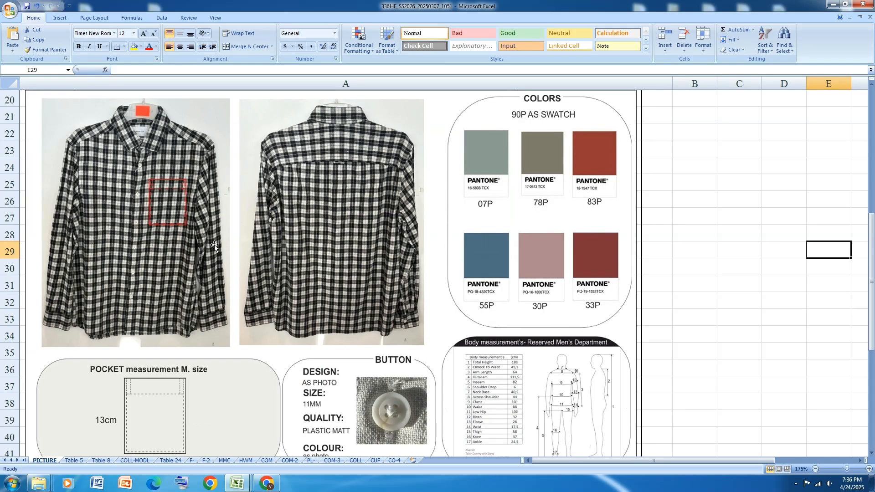
click(796, 484)
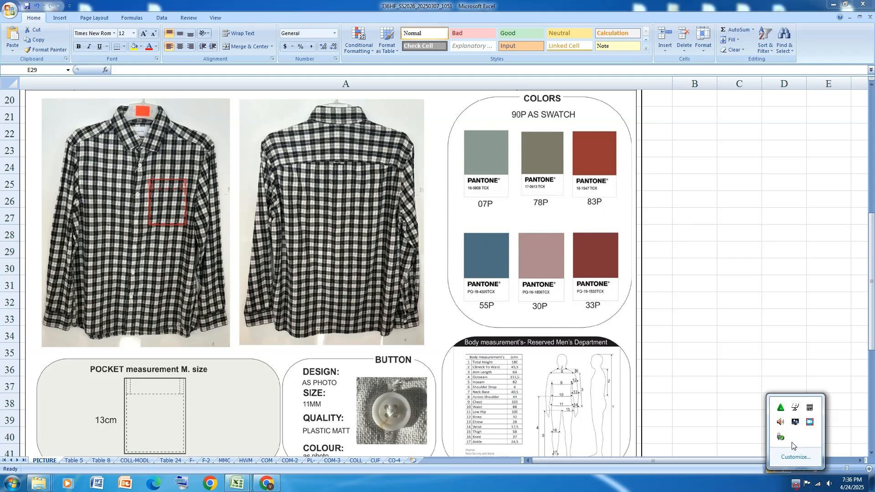
click(727, 304)
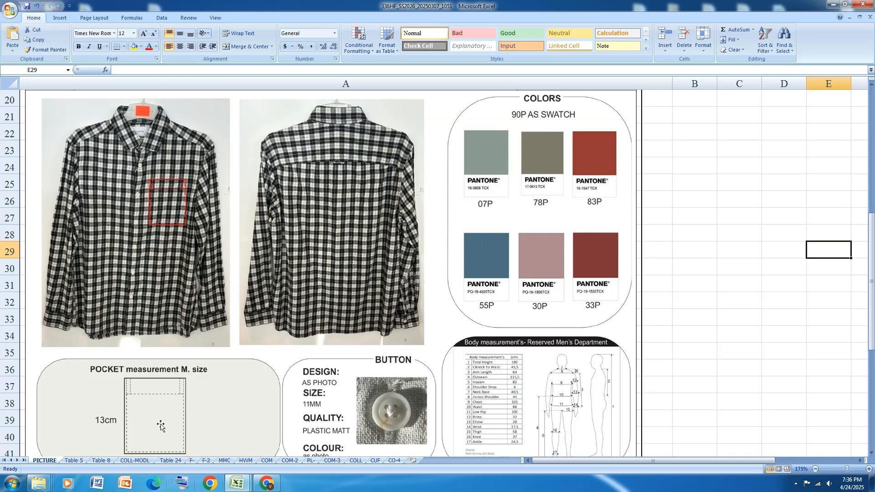
scroll(174, 377, down, 1)
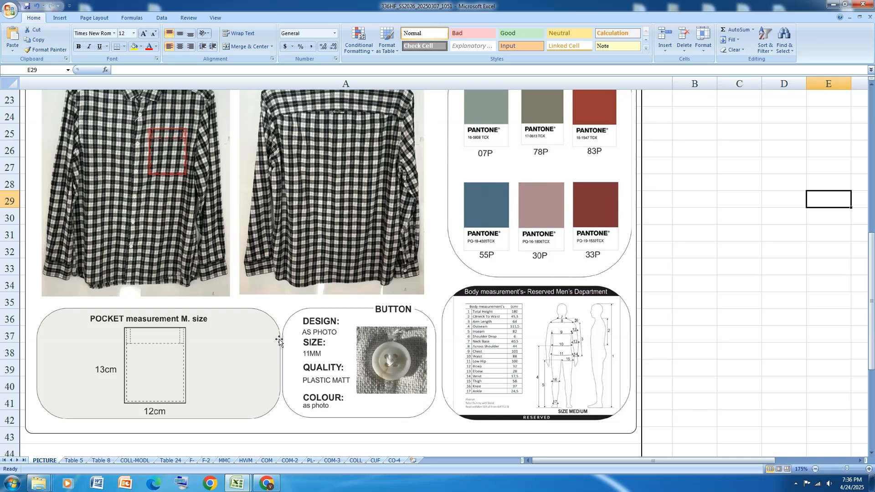
Step: Review the fabric swatch on Table 5 and the fabrics and trimmings on Table 8, dismissing the color scheme prompt
click(74, 460)
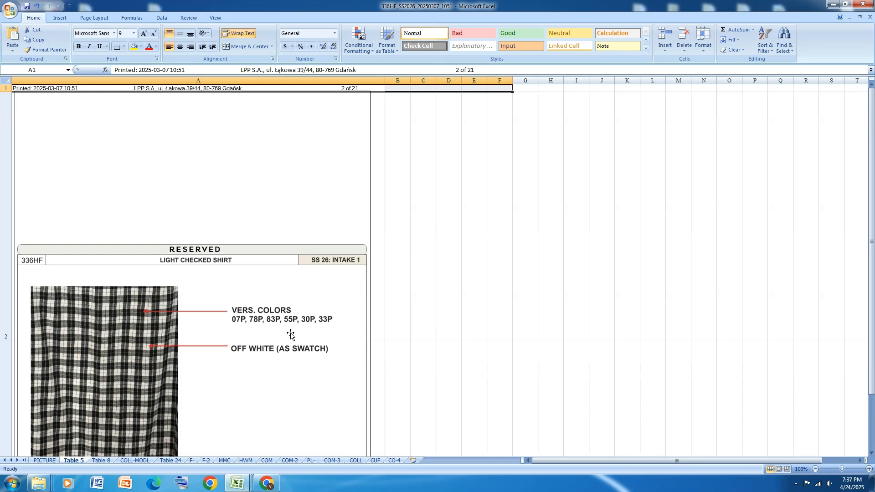
click(101, 461)
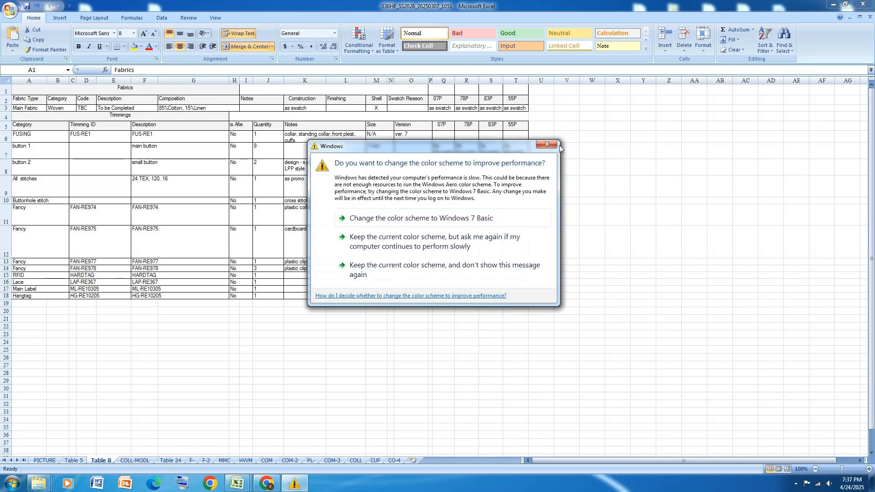
click(551, 144)
click(547, 144)
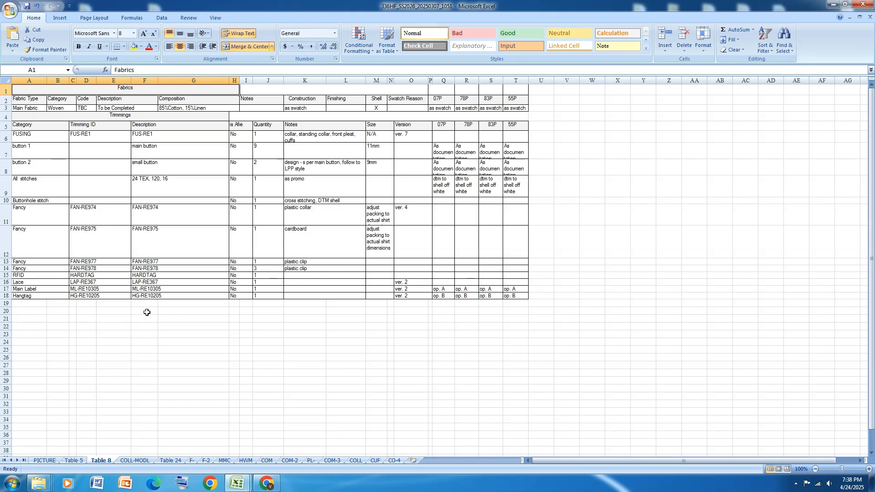
Step: Review the COLL-MODL, Table 24, F- and F-2 artwork sheets and show the MMC measurement chart
click(133, 460)
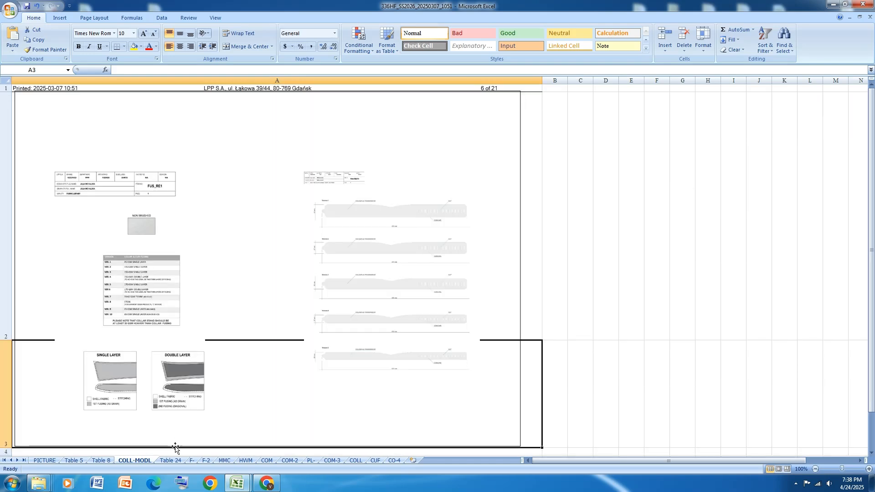
click(171, 461)
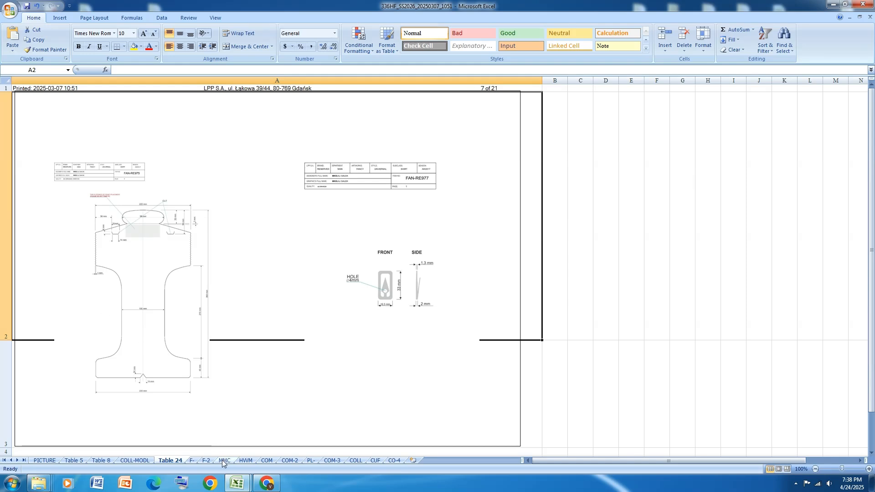
click(192, 461)
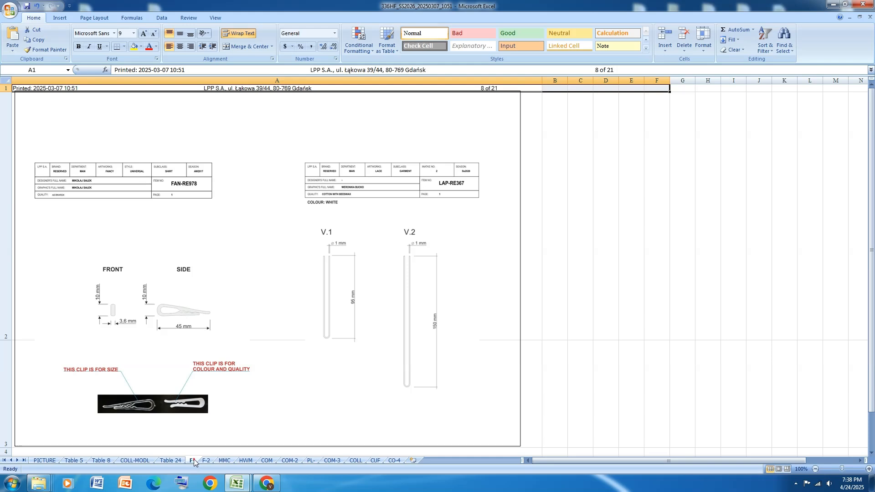
click(206, 460)
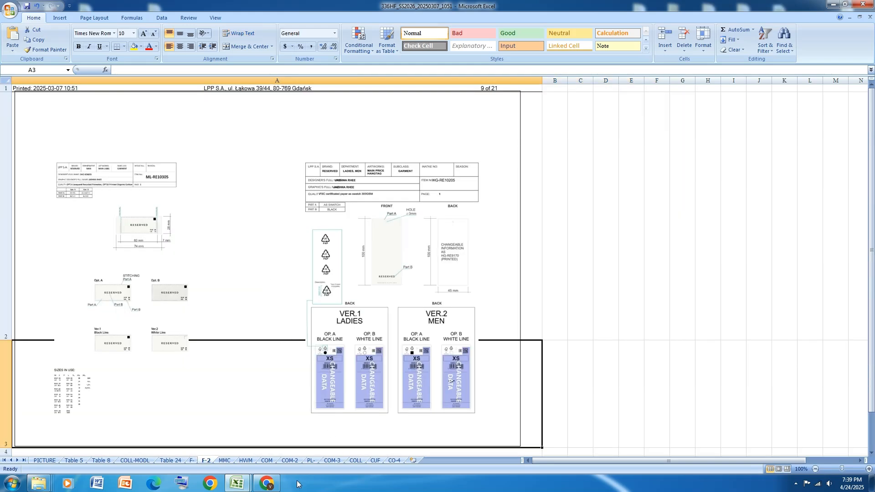
click(225, 460)
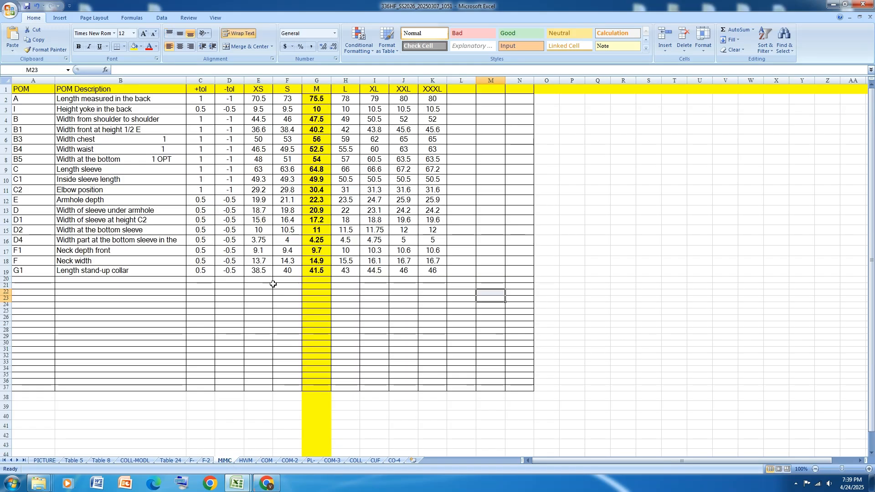
Step: Restore the workbook to a smaller window, create a new text document in the 336HF_SS2026_20250307_1051 folder and open it
click(845, 4)
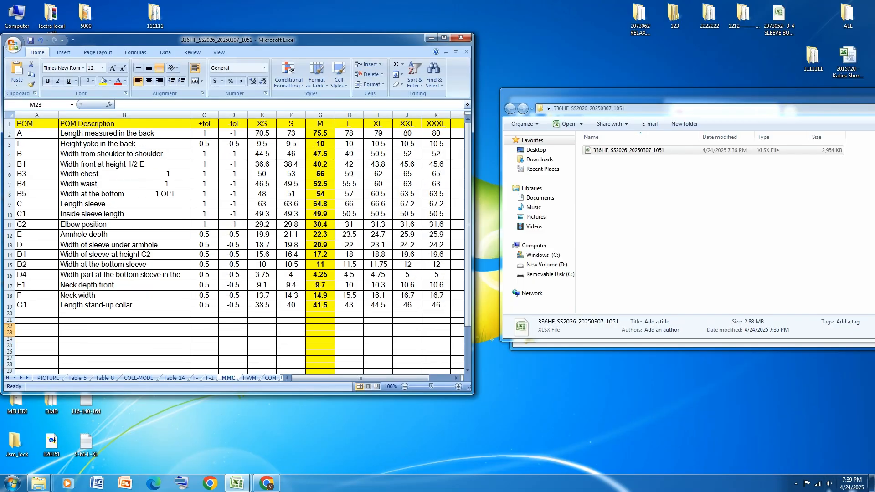
click(662, 205)
right_click(662, 205)
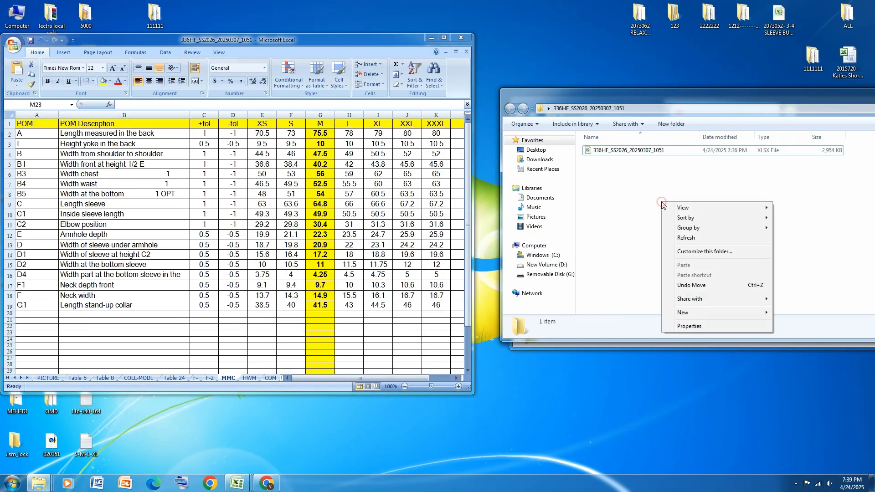
click(693, 315)
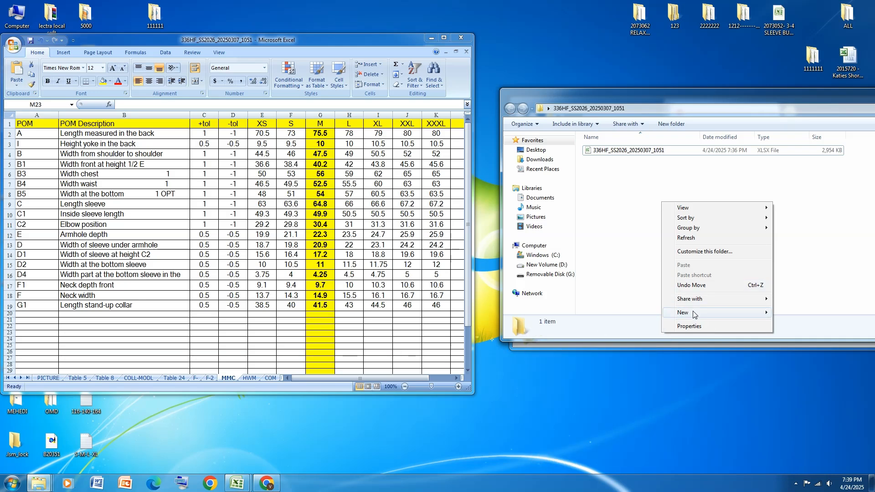
click(695, 314)
click(561, 437)
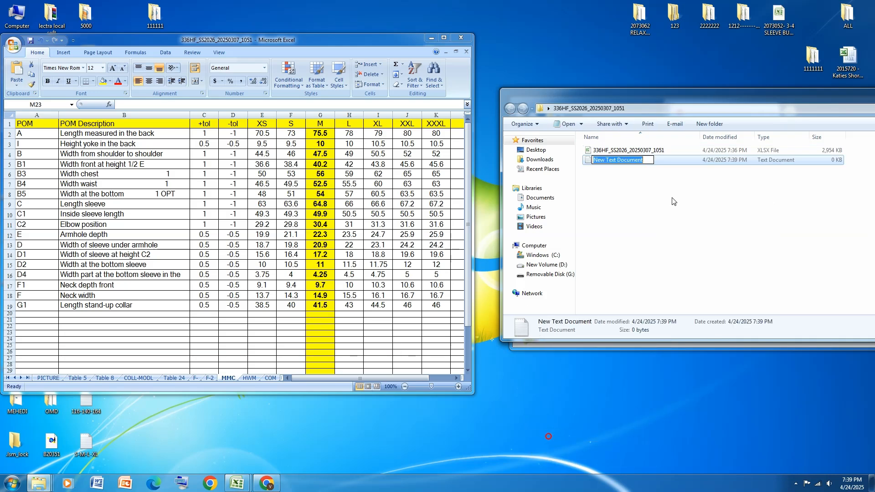
double_click(668, 159)
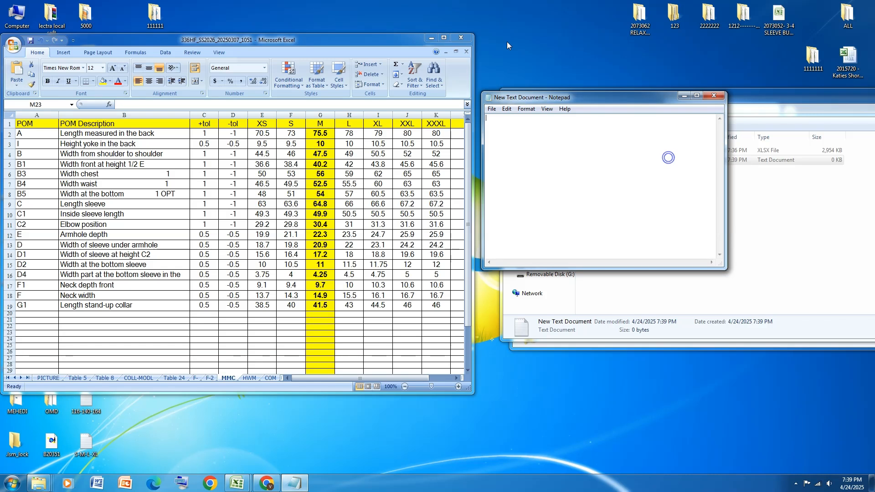
Step: Write alpha on the first line and list the sizes xs, s, *m, l, xl, xxl and xxxl below, one per line
text(alph)
text(a )
text(xs )
text(s)
key(Return)
text(m)
key(BackSpace)
text(*)
key(Return)
text(l xl xxl xxxl)
Step: Replace the size list under alpha with uppercase XS, S, *M, L, XL, XXL and XXXL, one per line
key(shift+Up)
key(shift+Up)
key(shift+Up)
key(shift+Up)
key(shift+Up)
key(shift+Up)
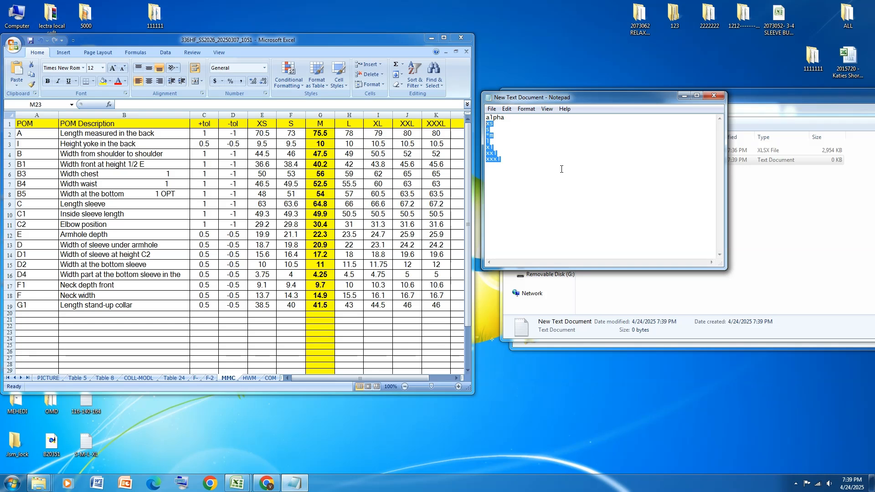
text(Z)
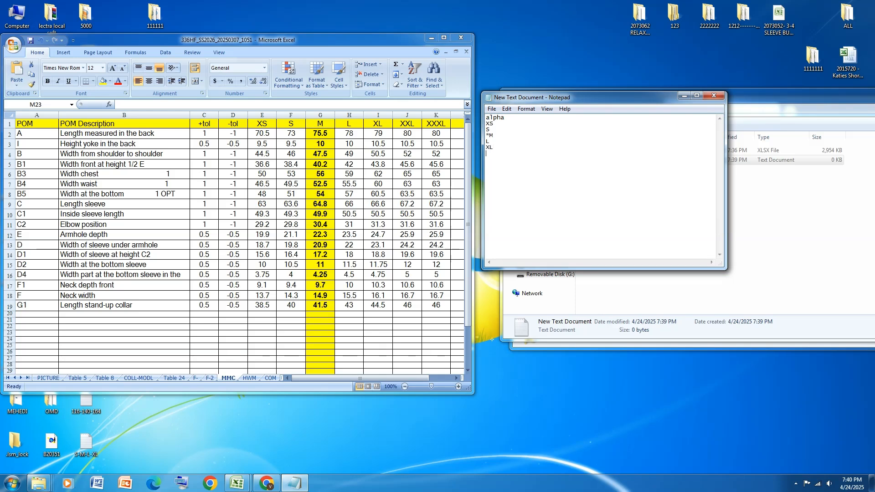
text(XXXX)
Step: Save the size list text document and close it
click(491, 109)
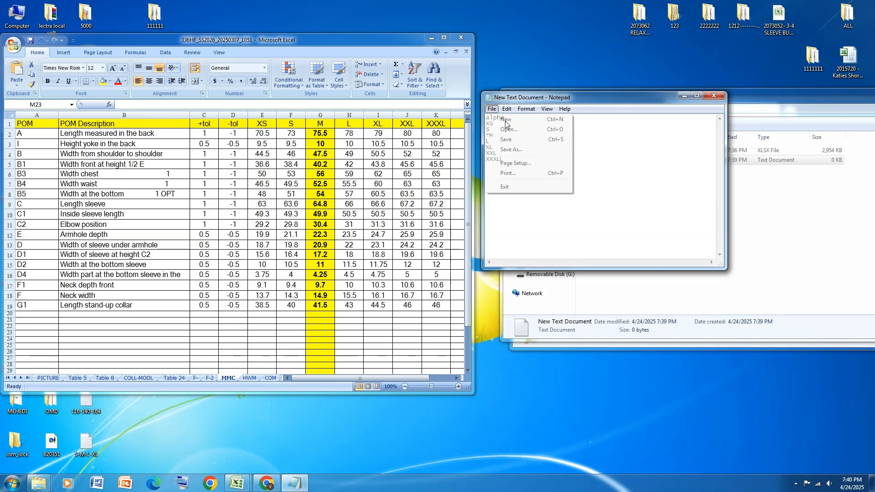
click(510, 144)
click(713, 95)
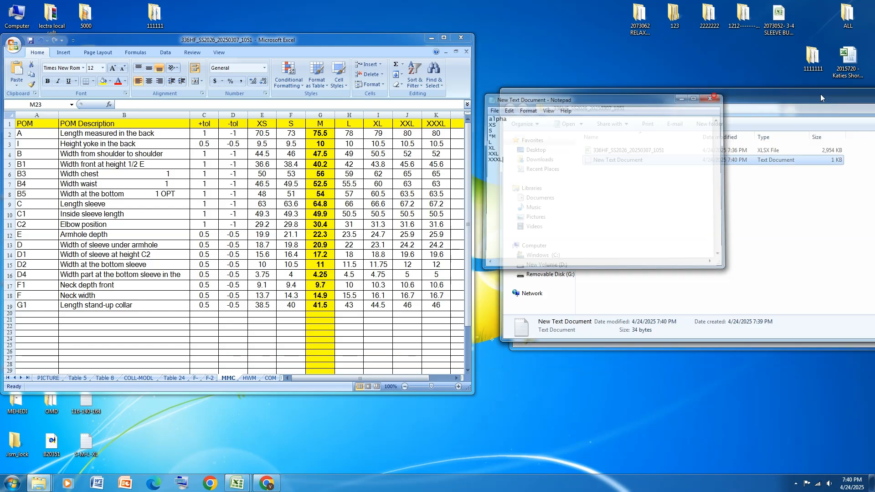
Step: Maximize and then minimize the workbook, and launch Modaris V8R1 from the desktop
click(444, 38)
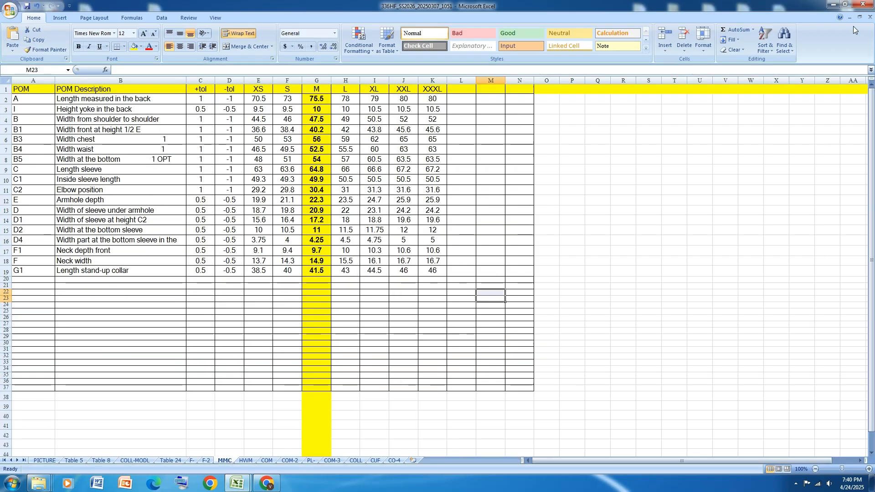
click(833, 5)
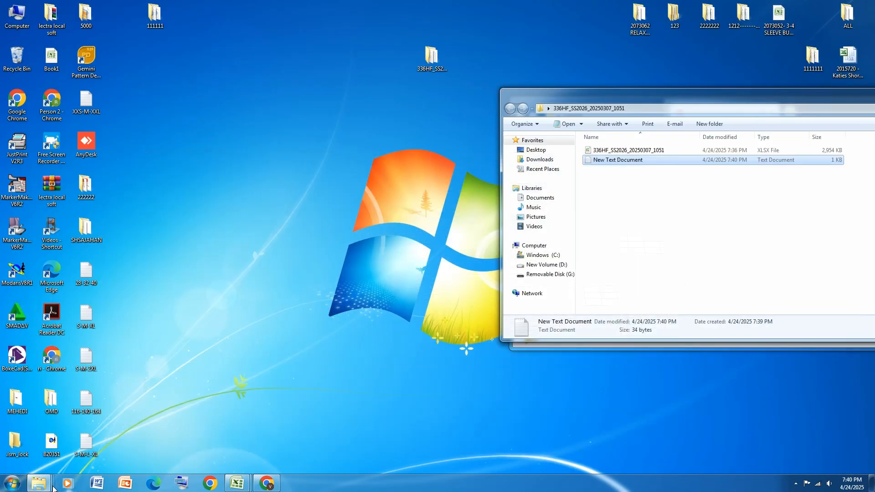
double_click(17, 272)
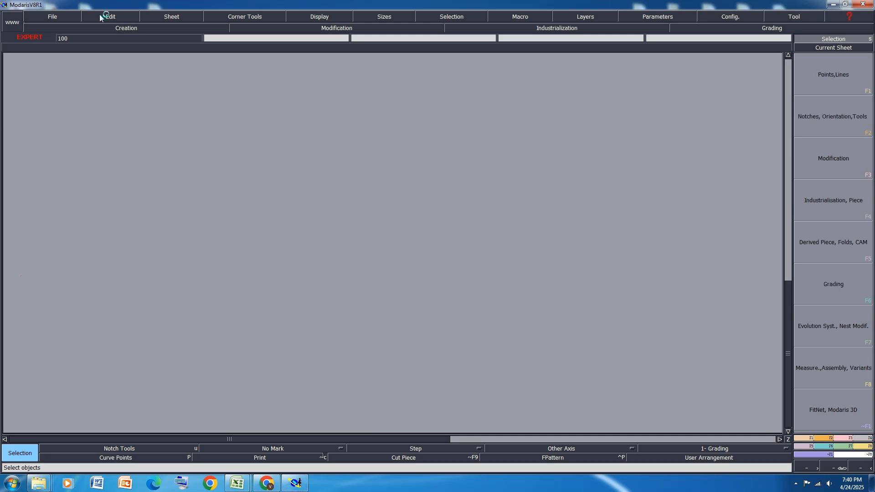
Step: Set all Modaris access paths to the desktop folder 336HF_SS2026_20250307_1051 and confirm them
click(62, 17)
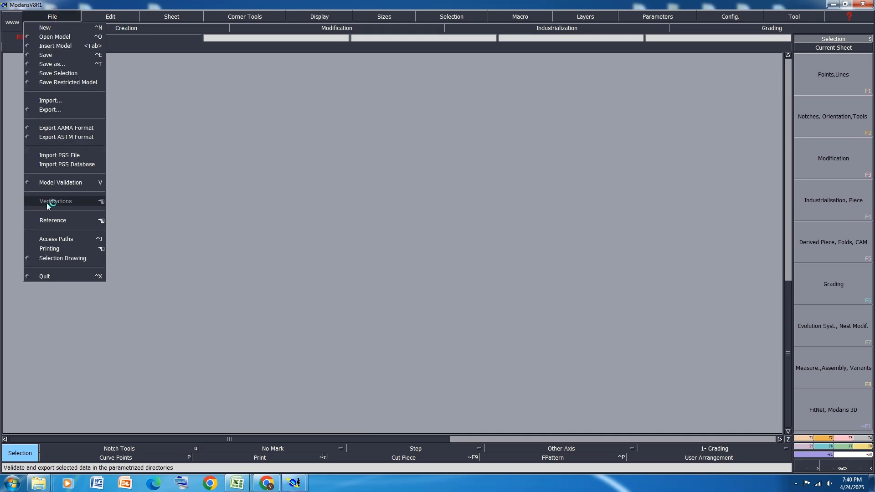
click(62, 239)
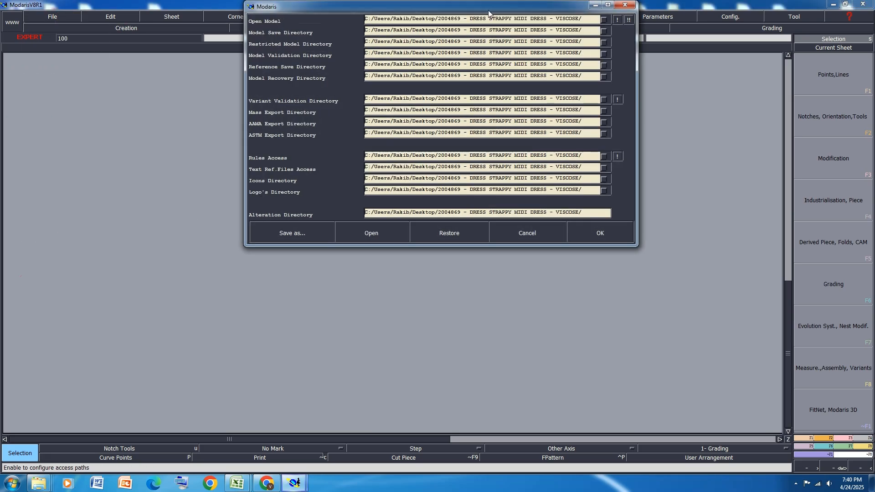
click(497, 19)
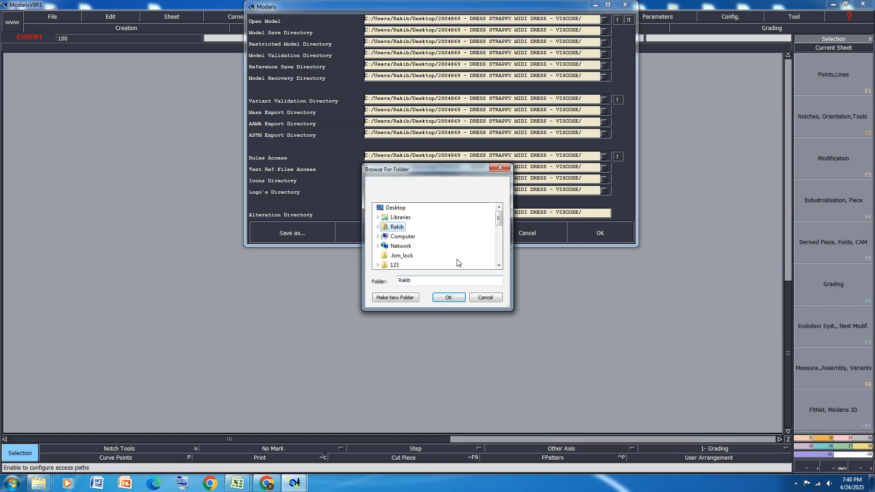
drag(499, 216, 499, 224)
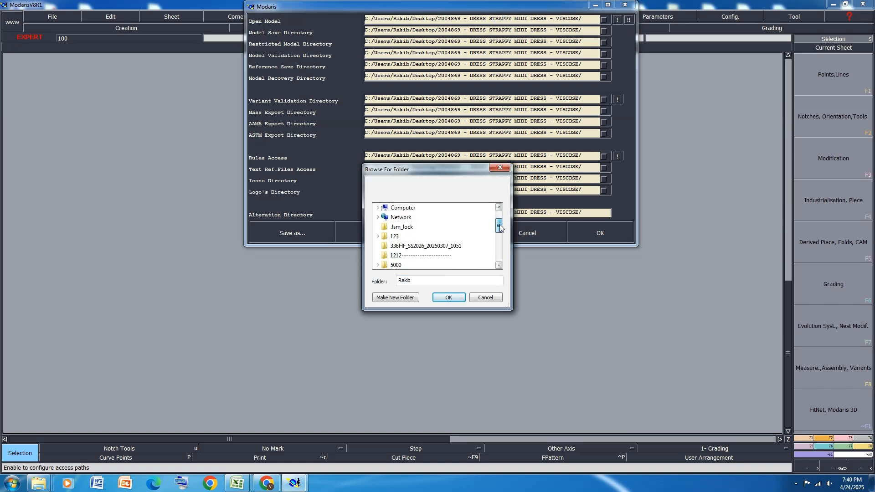
click(413, 249)
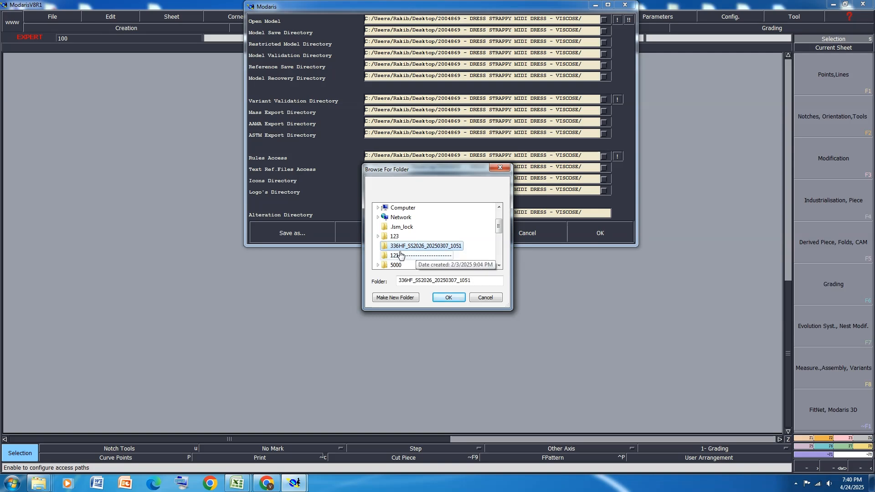
click(448, 297)
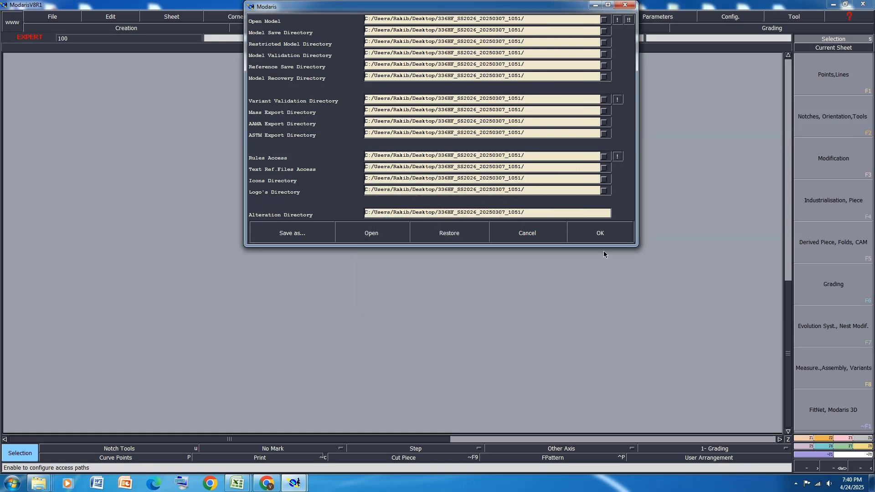
click(600, 233)
Step: Create a new model named 336HS
click(52, 17)
click(50, 35)
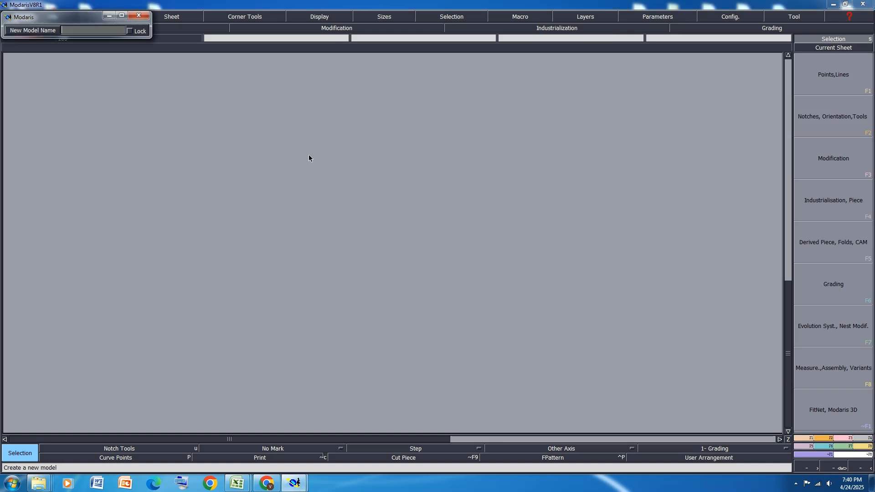
text(336)
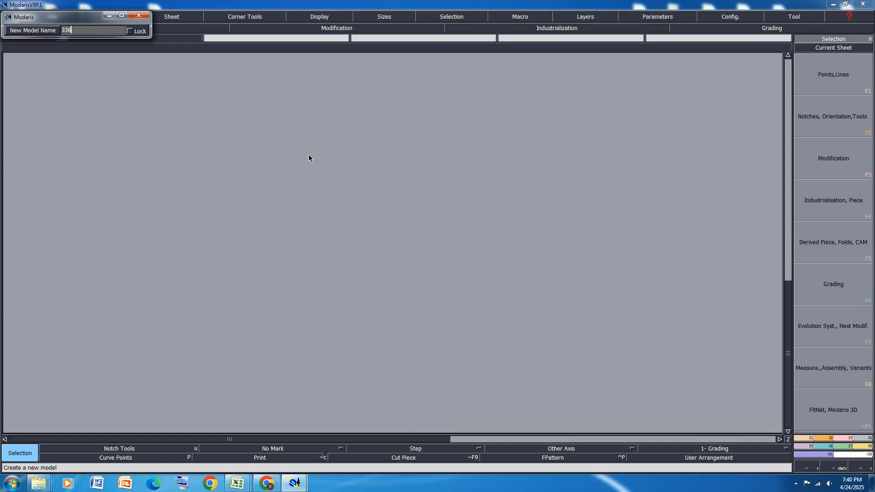
text(HS)
key(Return)
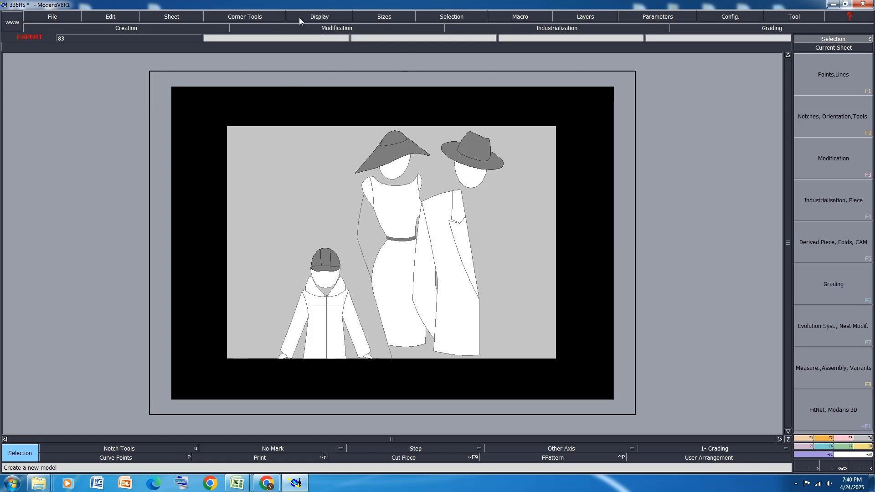
Step: Turn on the display of the sizes and the title block on the model sheet
click(328, 17)
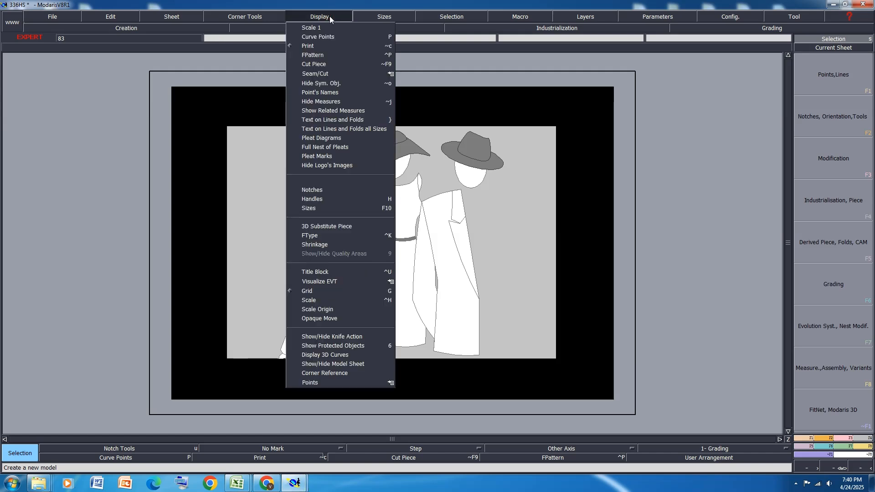
click(315, 208)
click(320, 18)
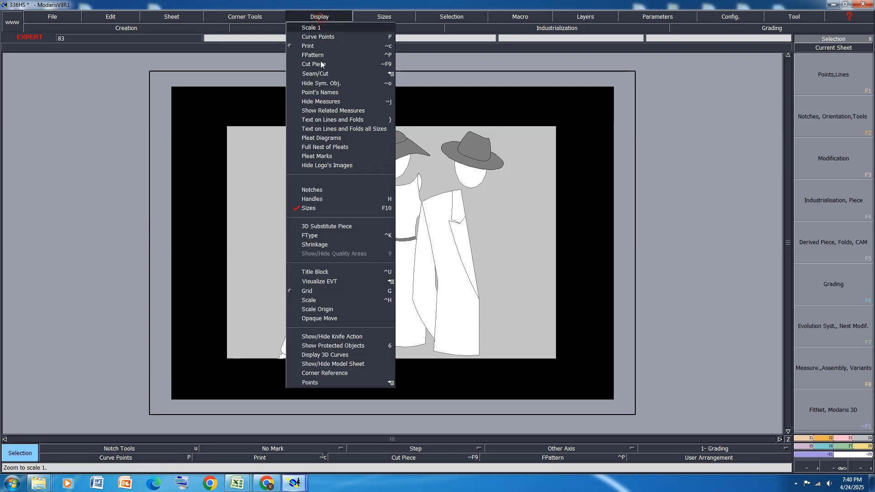
click(310, 271)
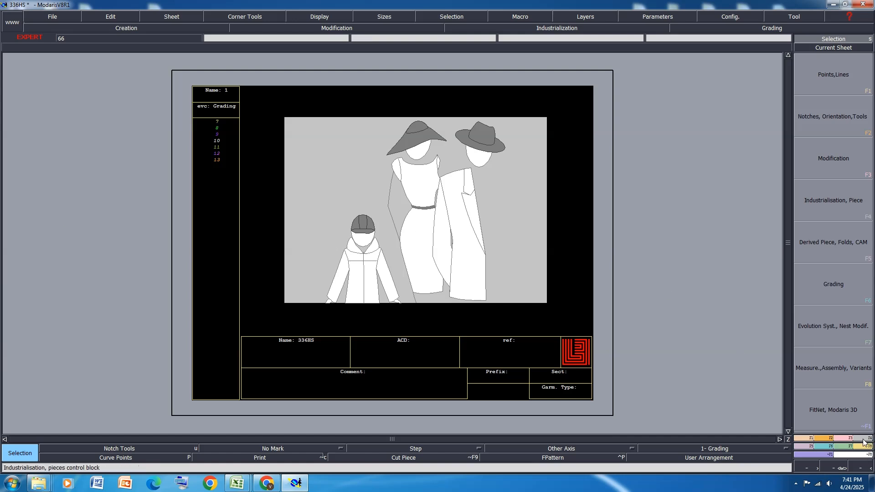
Step: Import New Text Document from the 336HF_SS2026_20250307_1051 folder as the model's evolution system with Imp. EVT
click(845, 449)
click(855, 172)
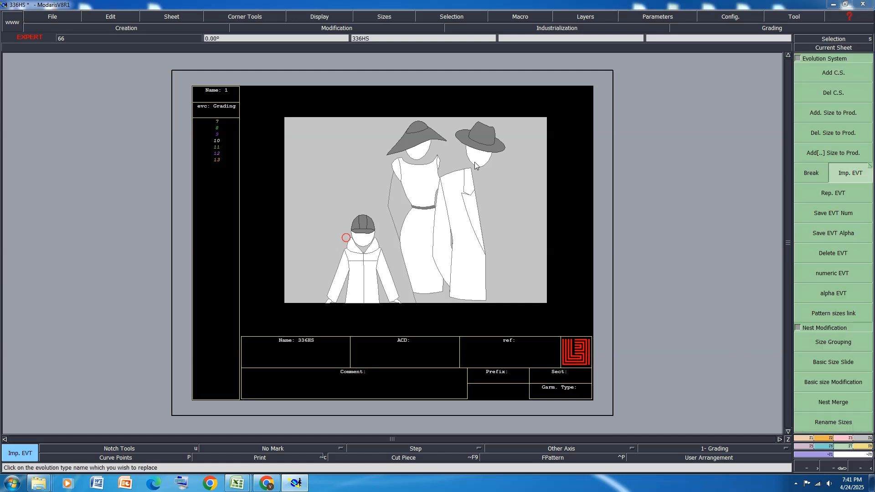
drag(320, 80, 320, 106)
click(251, 117)
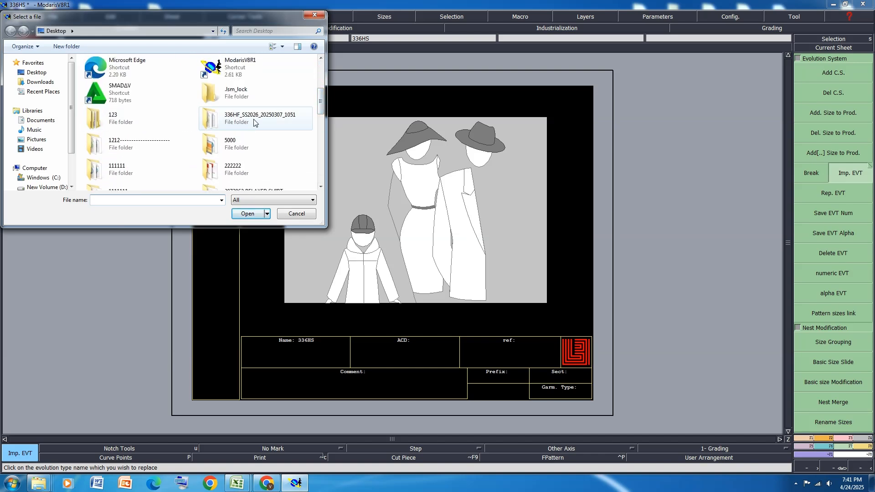
click(247, 213)
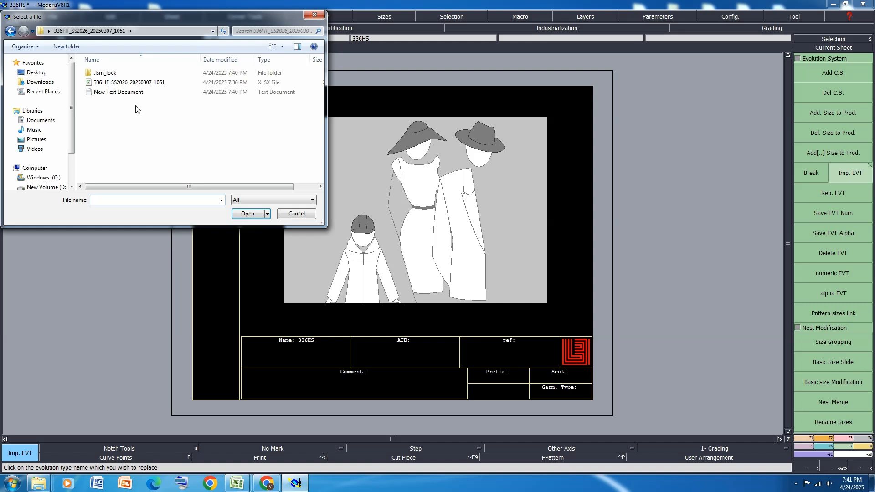
click(126, 92)
click(250, 213)
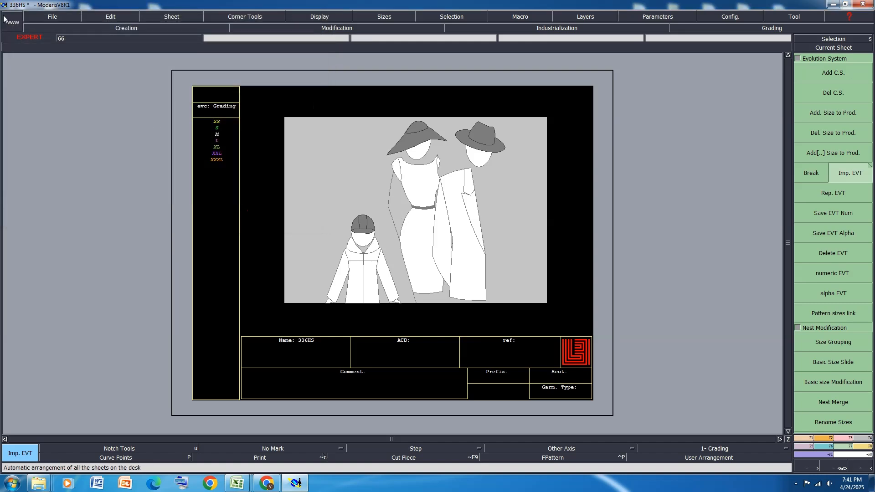
Step: Save the 336HS model and create a new blank sheet in it
click(45, 17)
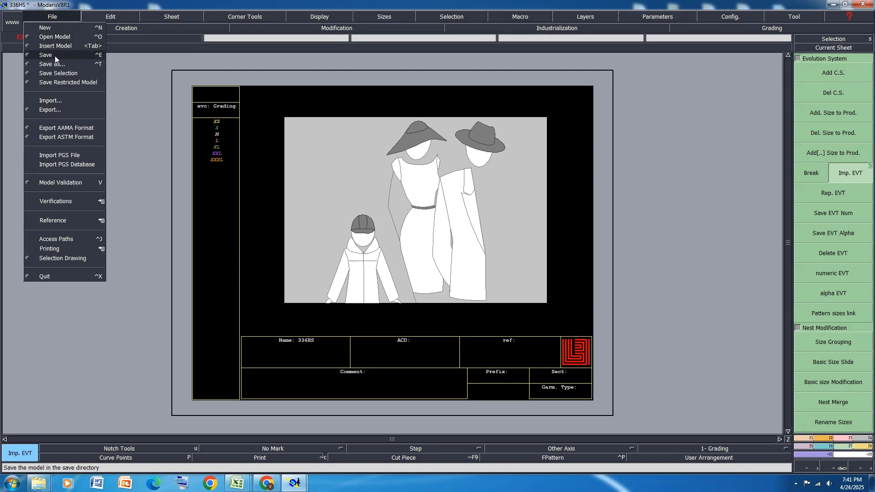
click(45, 55)
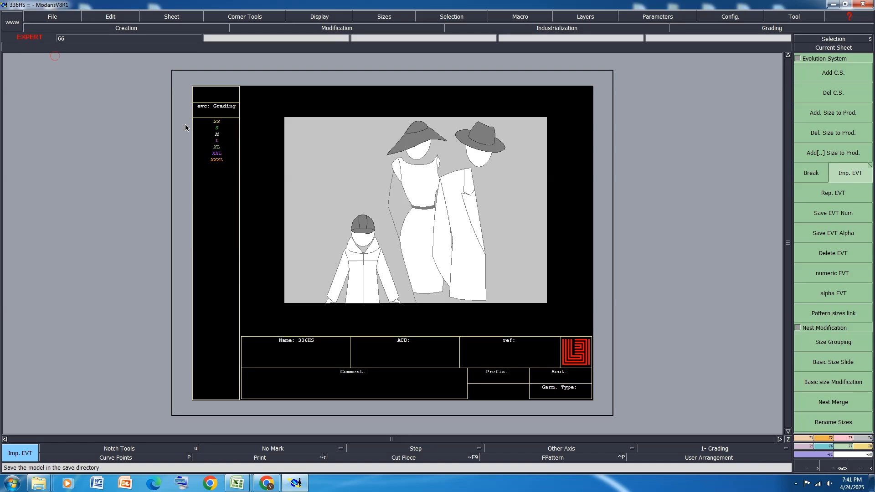
click(172, 17)
click(172, 27)
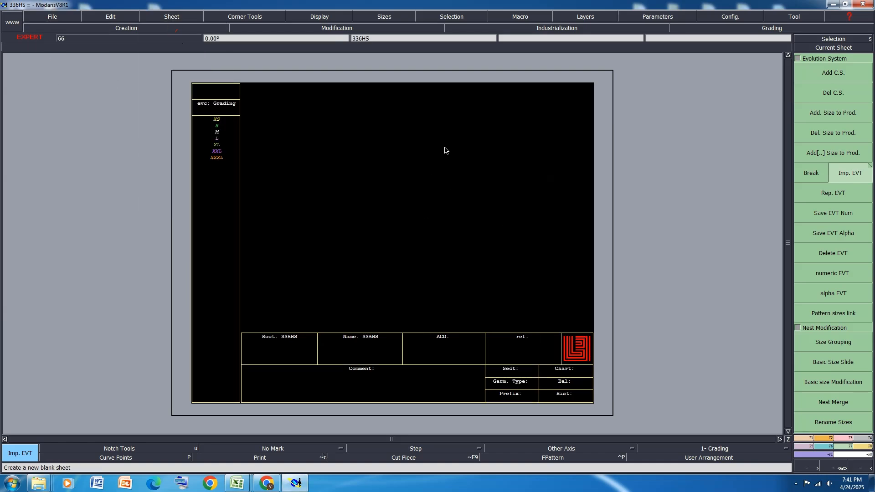
scroll(450, 143, up, 1)
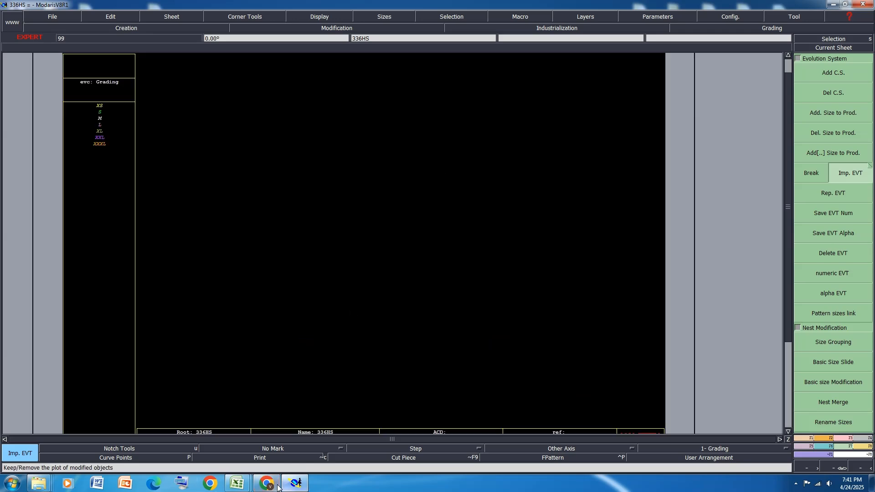
Step: Switch to the Excel spec and examine the how-to-measure sketches, pattern comments and collar sheets, ending on the MMC measurement chart
mouse_move(237, 483)
click(280, 440)
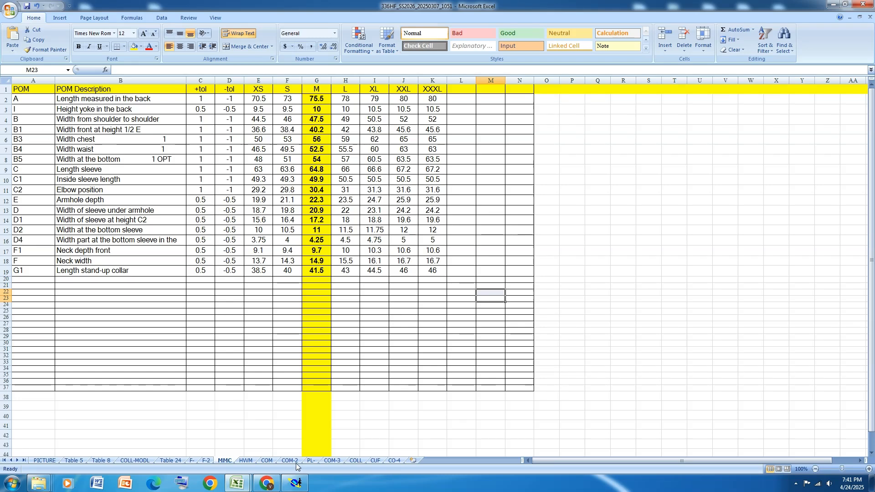
click(245, 460)
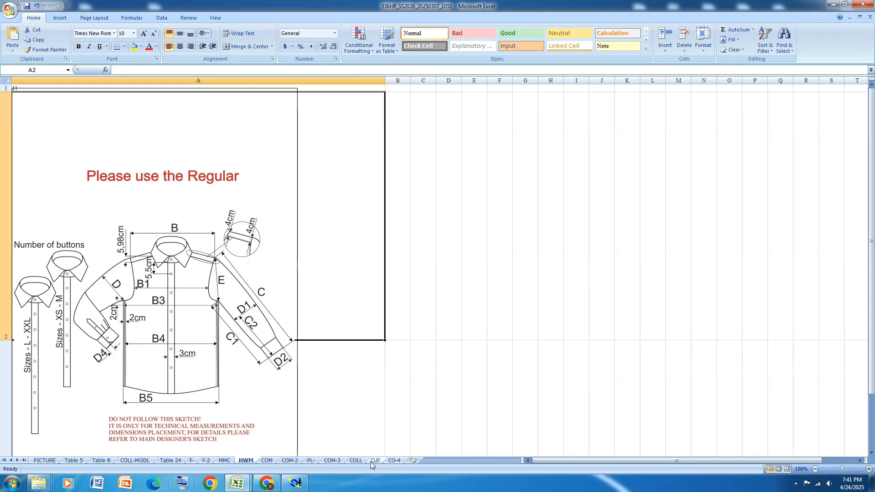
click(267, 461)
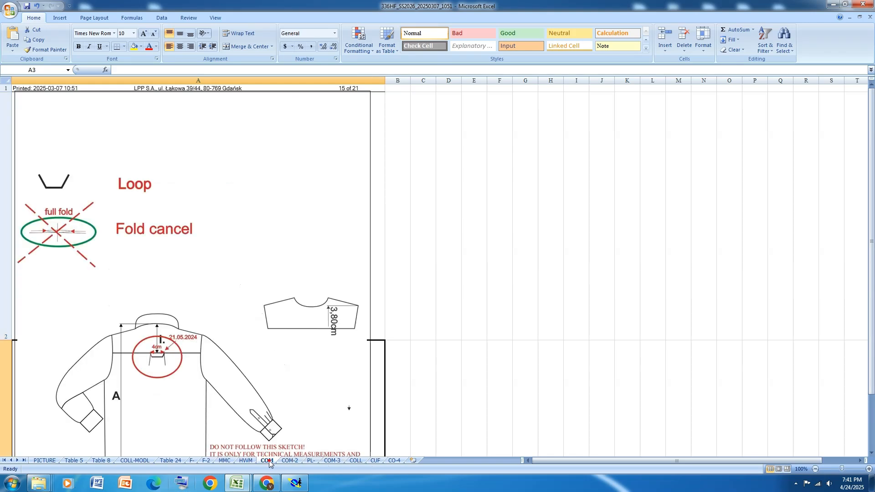
click(291, 461)
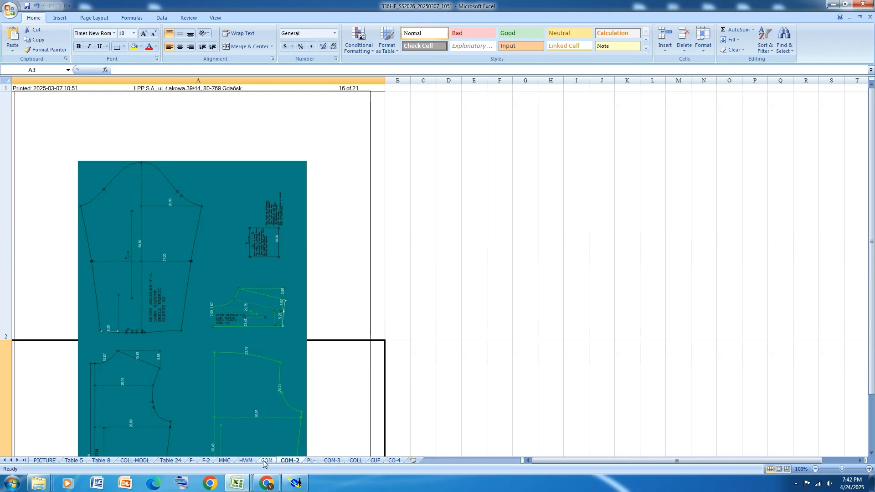
click(305, 461)
click(330, 461)
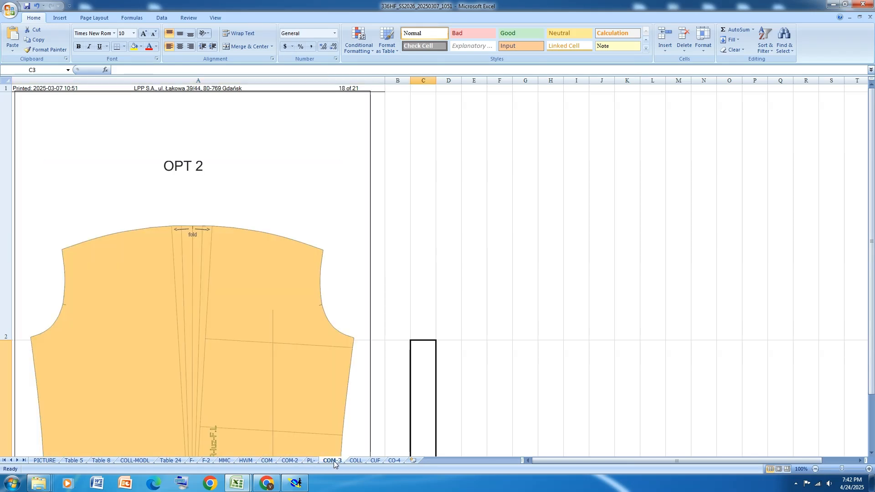
click(356, 461)
click(269, 461)
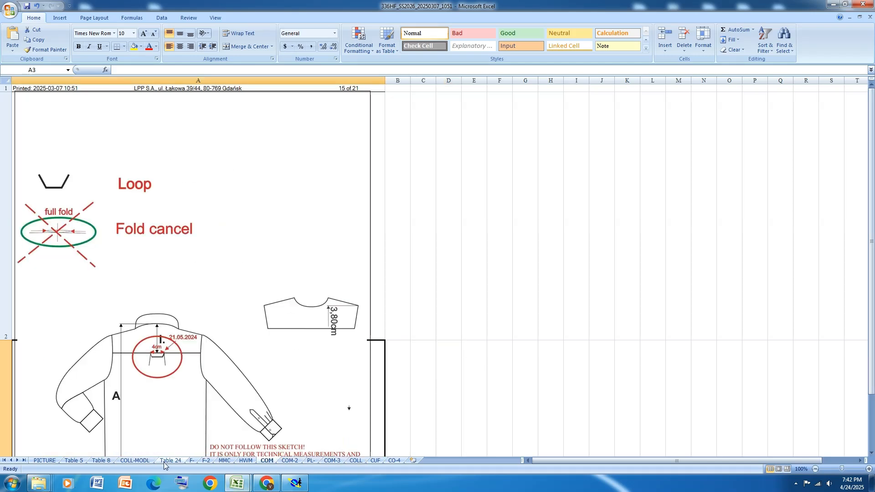
click(223, 461)
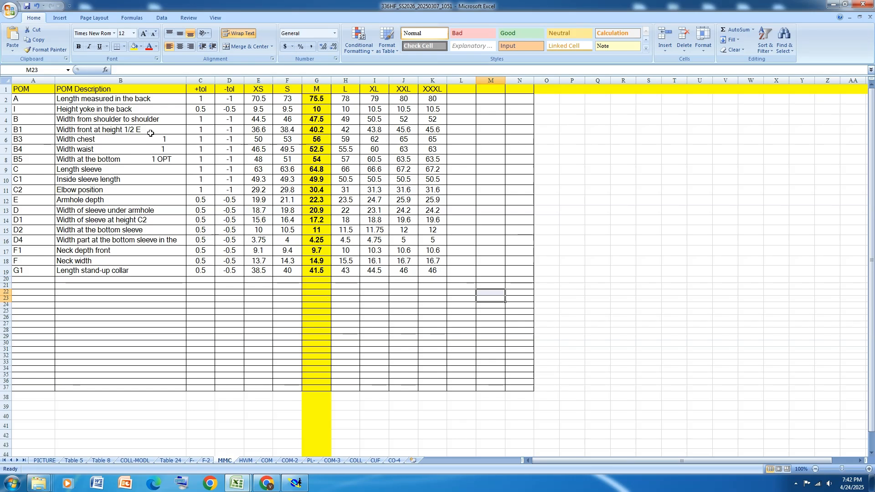
Step: Switch to Modaris and draw a horizontal straight line with a dx of 75.5 cm on the blank sheet
click(295, 483)
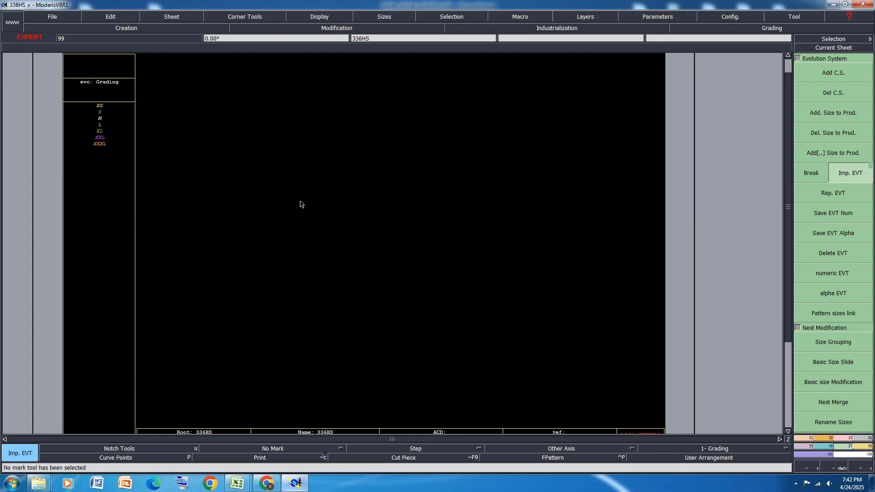
click(803, 438)
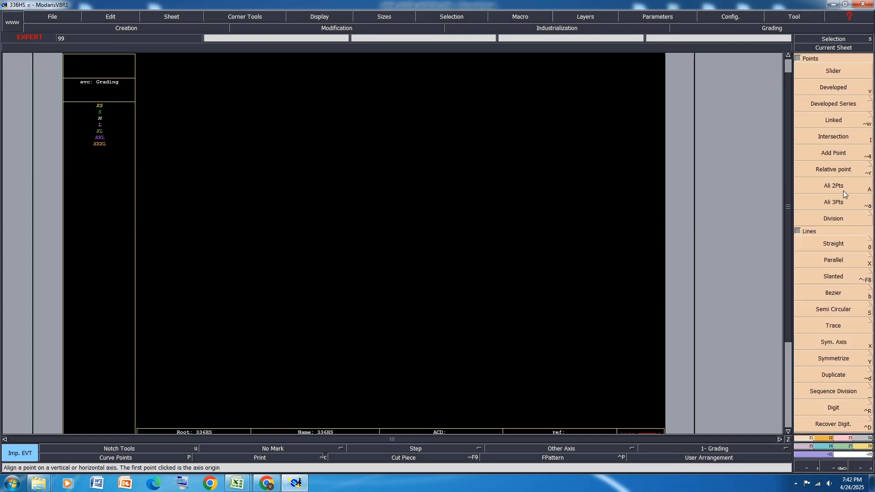
click(834, 244)
click(194, 229)
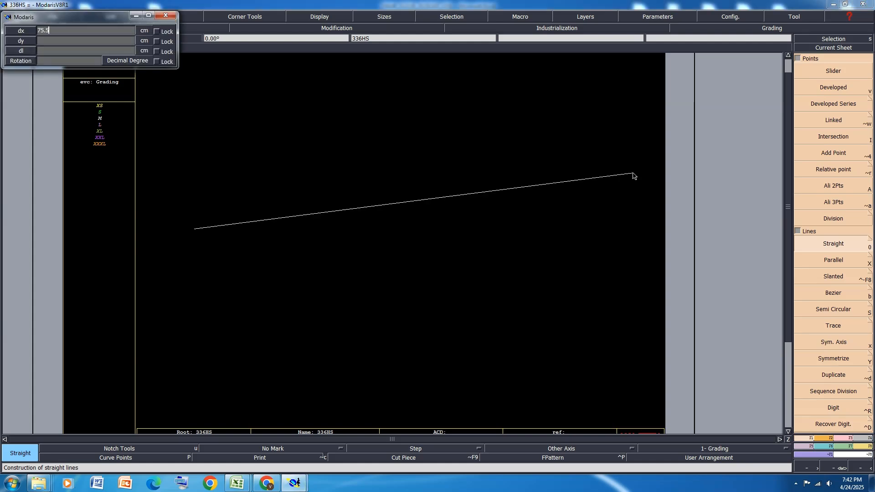
key(Return)
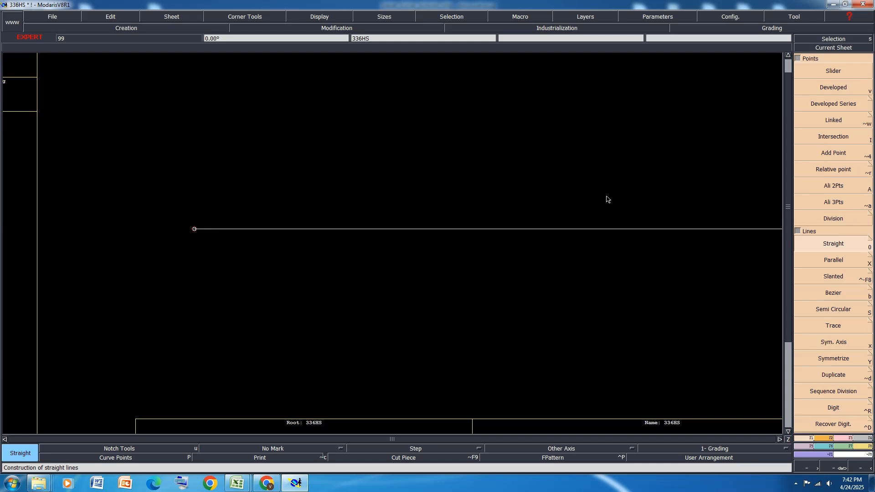
scroll(265, 306, down, 2)
scroll(267, 273, down, 2)
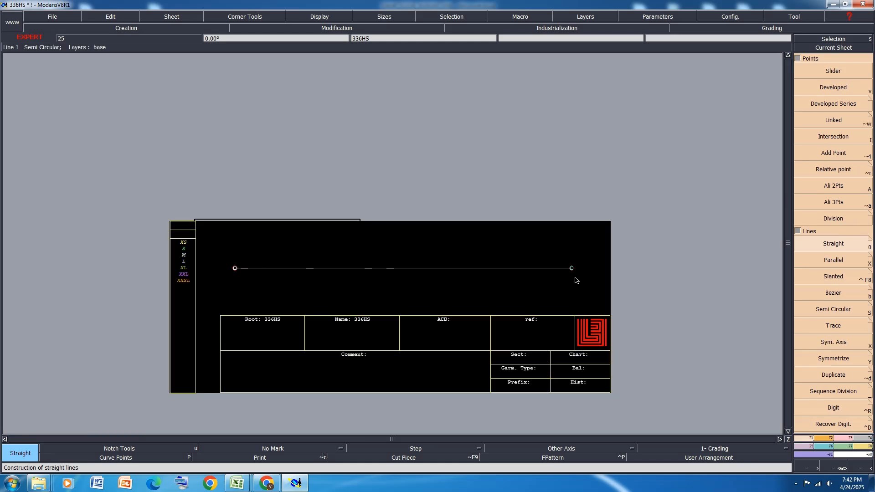
Step: Hide the title block, draw a vertical straight line with a dy of 20 cm from the horizontal line's right end, and save the model
key(ctrl+u)
scroll(600, 246, up, 2)
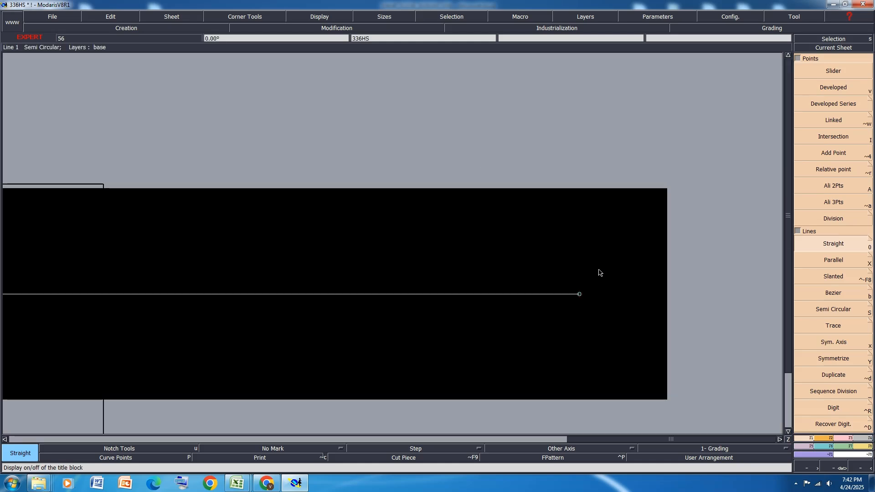
click(580, 294)
key(Tab)
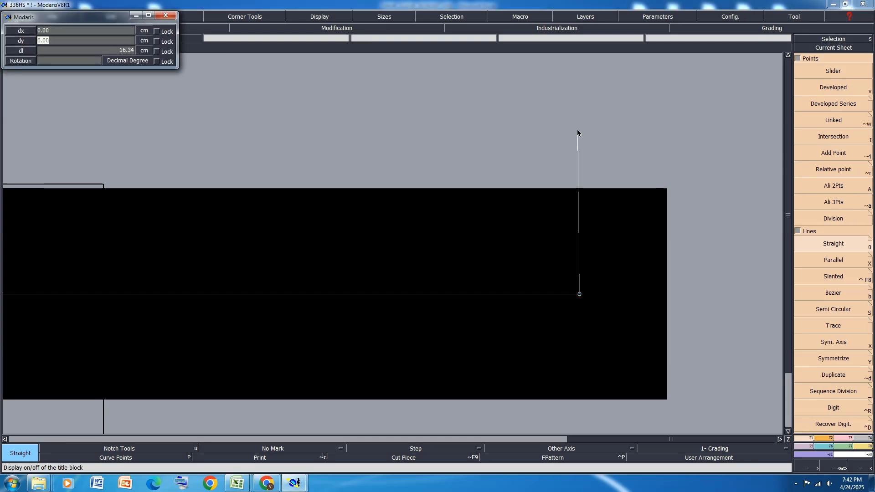
text(20)
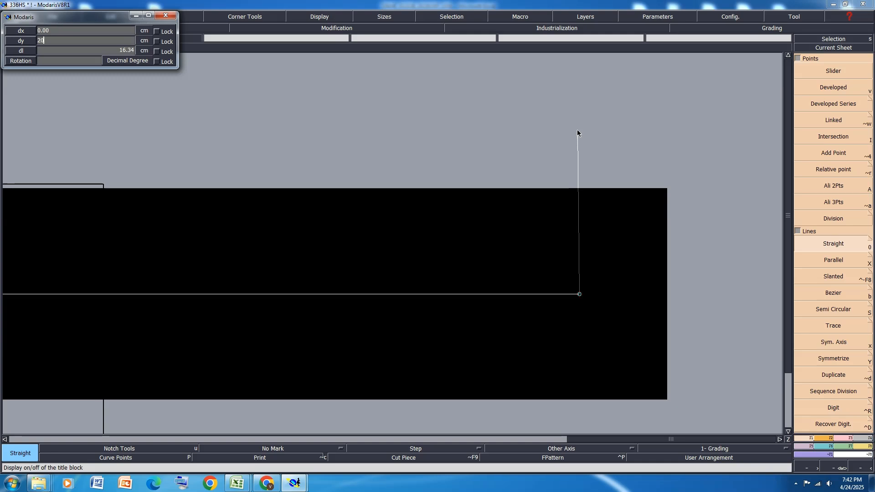
key(Return)
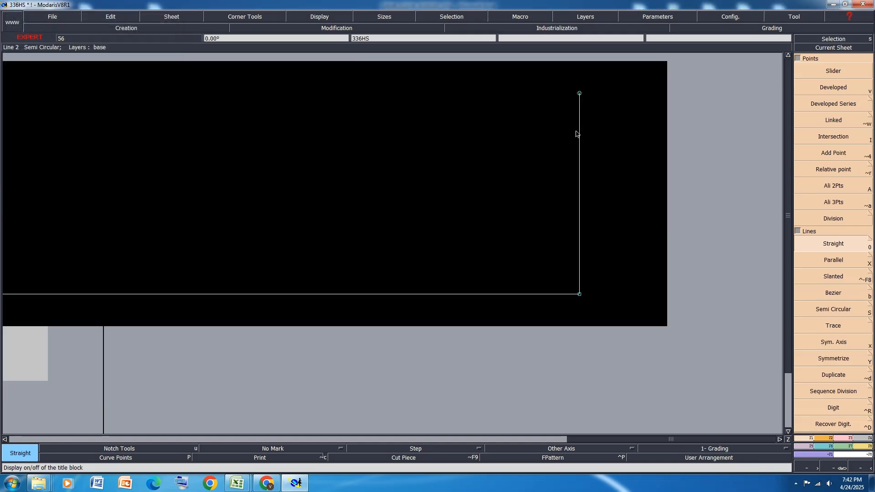
key(ctrl+s)
click(375, 293)
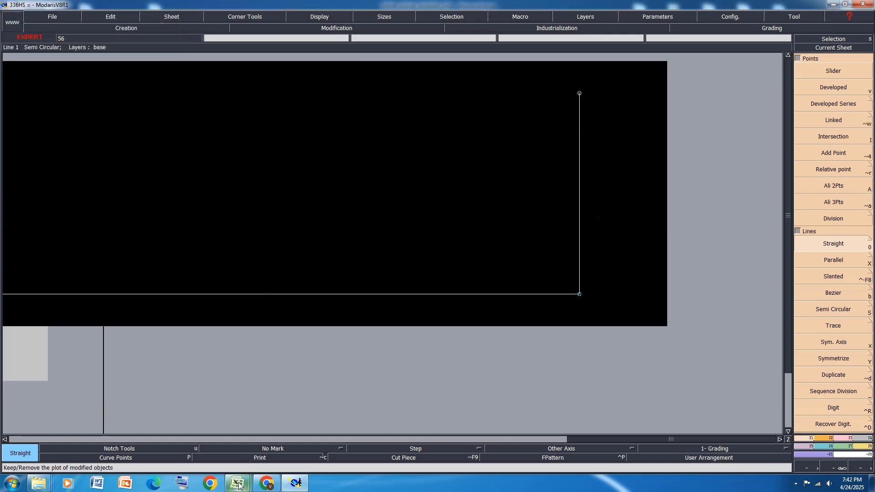
Step: Switch to the 336HF Excel spec and fill the rows for back length (A) and shoulder-to-shoulder width (B) yellow
mouse_move(239, 486)
click(280, 445)
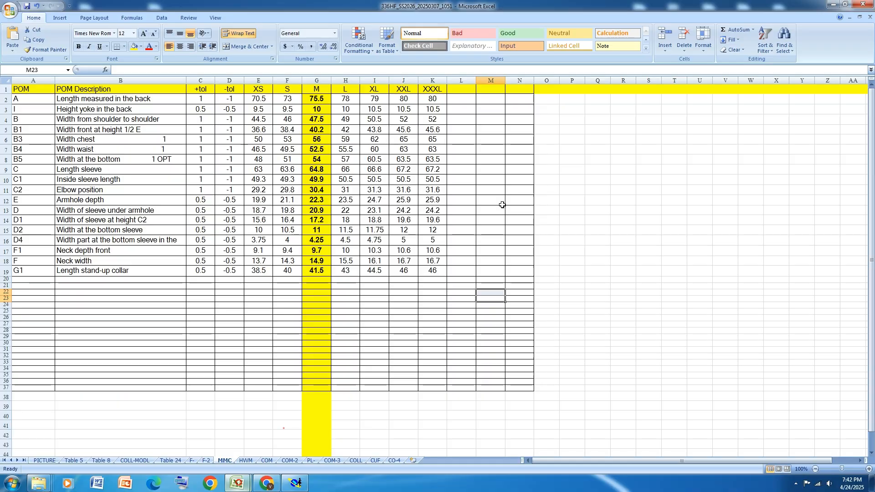
click(4, 99)
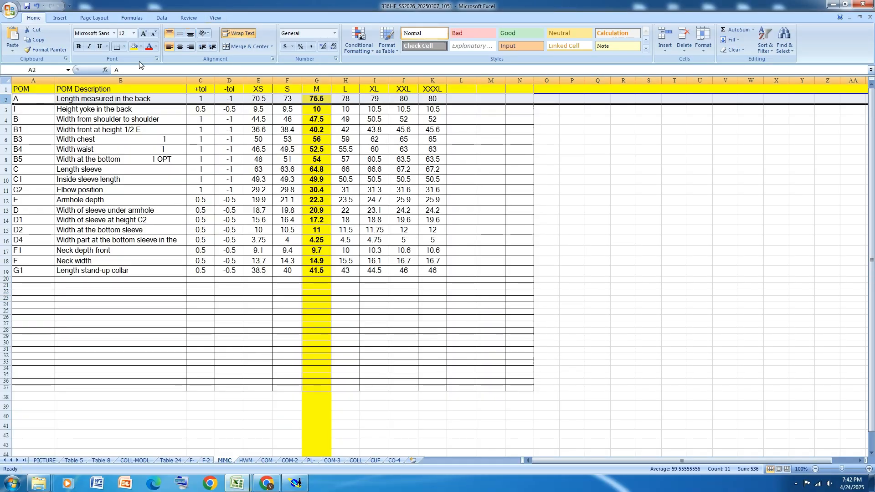
click(134, 46)
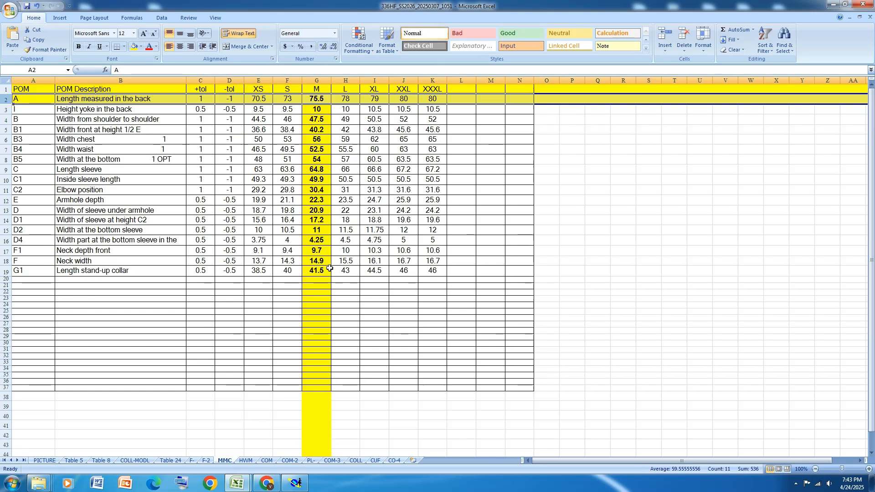
click(14, 119)
click(134, 47)
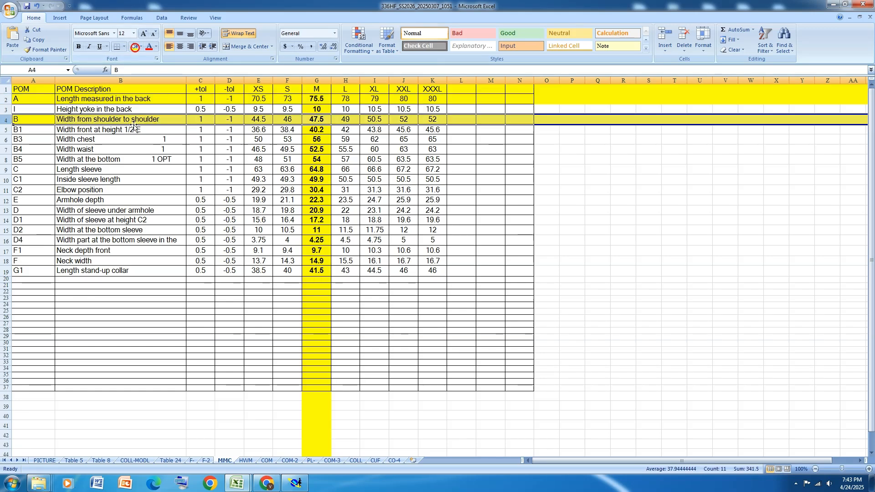
Step: Switch to Modaris and create a parallel to the 20 cm vertical line, 4.5 cm inside the pattern
click(295, 483)
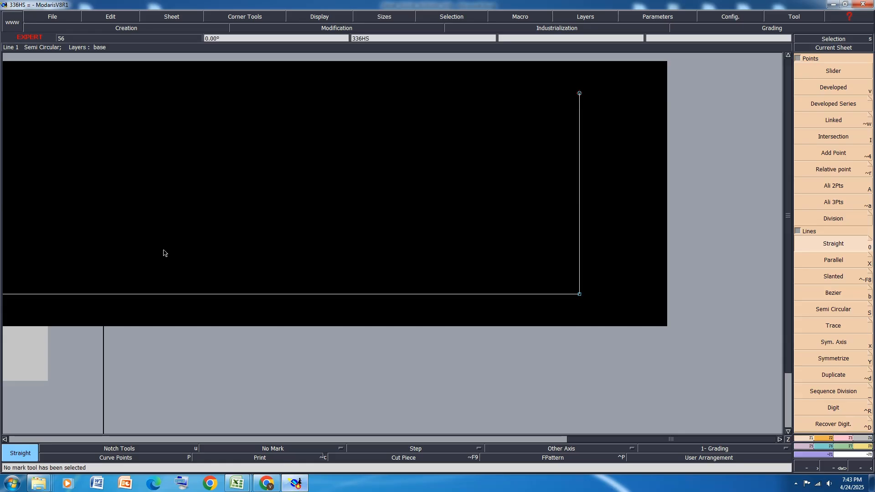
click(839, 263)
click(580, 196)
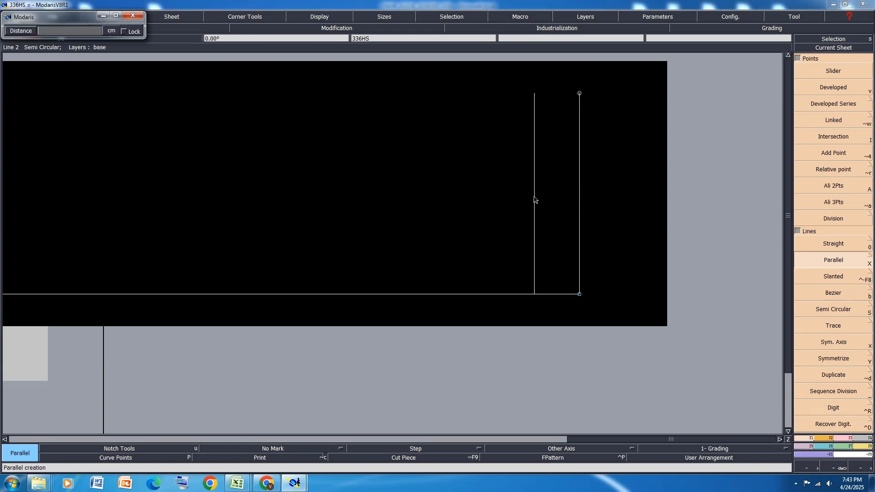
key(Return)
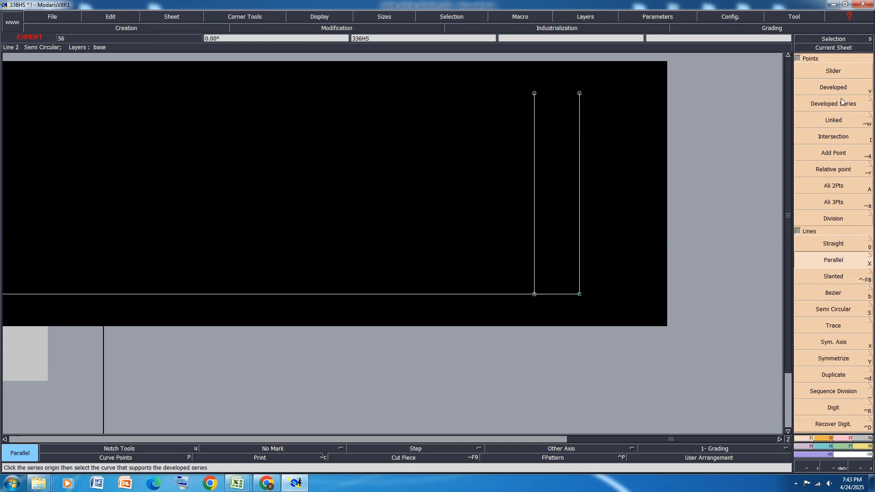
Step: Place a developed point at a curve length of 23.75 cm from the lower end of the inner parallel line
click(840, 86)
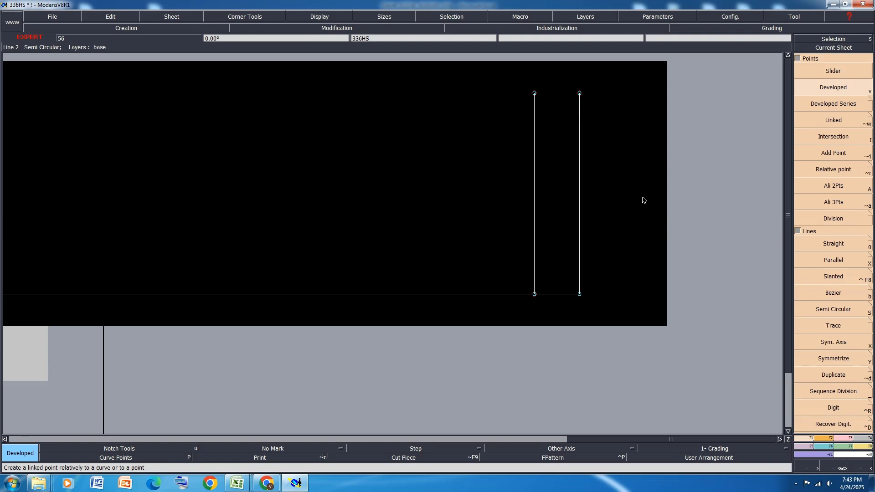
click(534, 294)
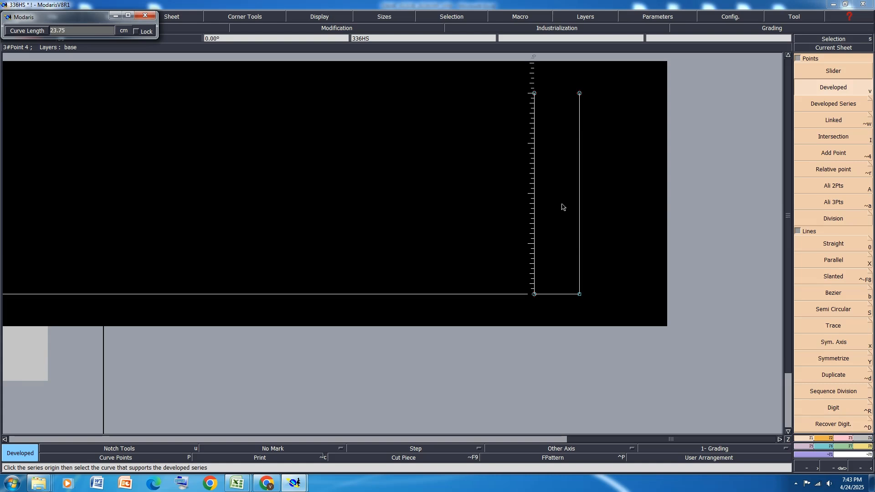
scroll(475, 229, down, 2)
scroll(501, 195, up, 1)
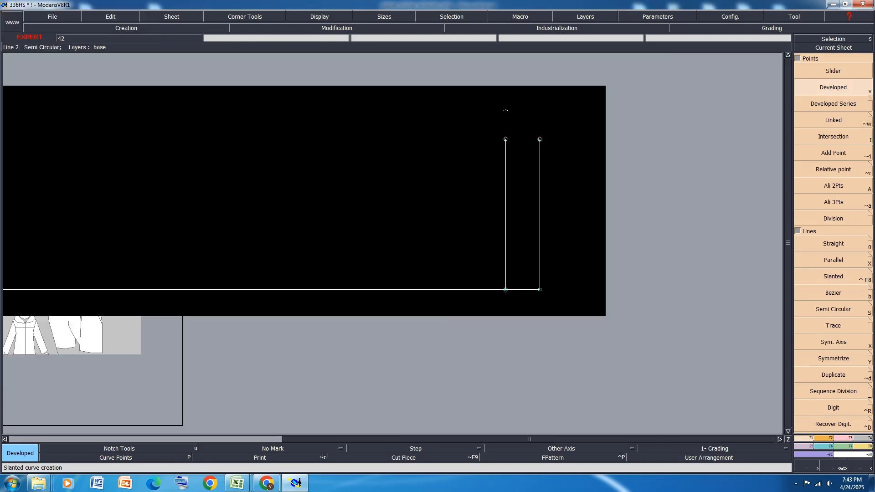
Step: Lengthen the inner parallel line upward with Len.Str.Line so it extends past the developed point
click(845, 440)
click(846, 153)
click(506, 150)
click(506, 92)
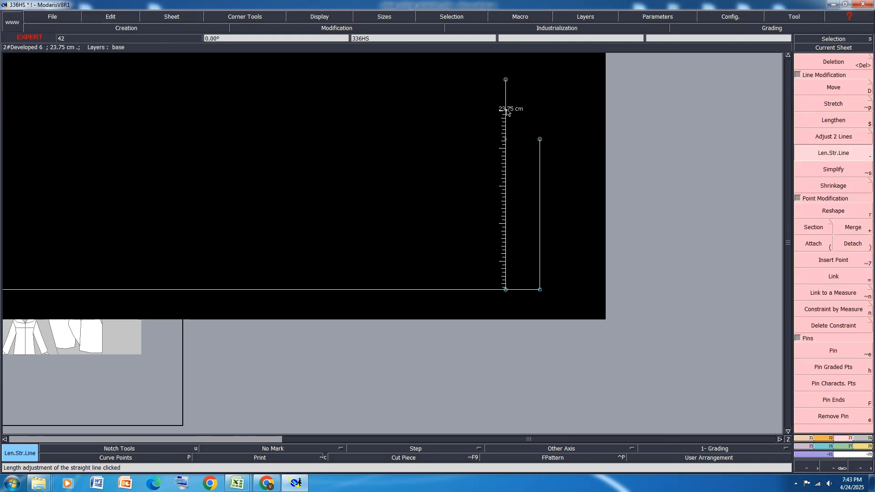
Step: Insert the 23.75 cm developed point into the line, delete the excess end point above it, and save the model
click(833, 259)
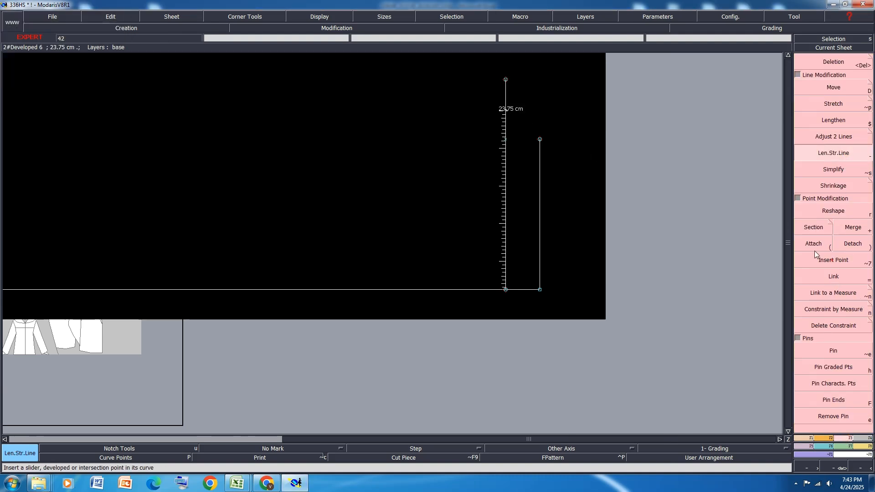
click(506, 111)
click(834, 63)
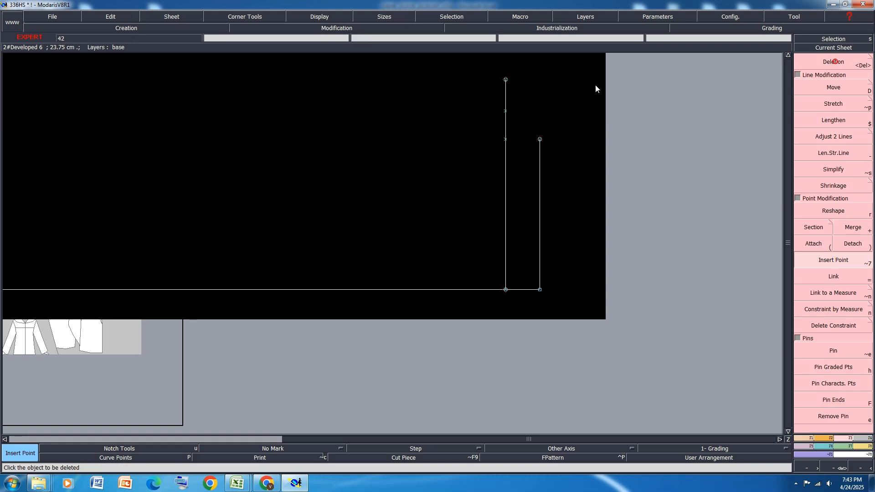
click(506, 81)
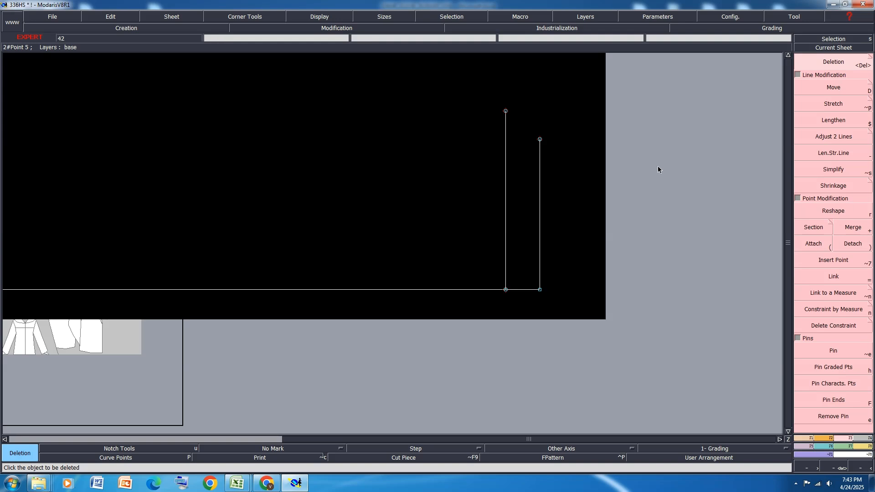
key(ctrl+s)
click(379, 292)
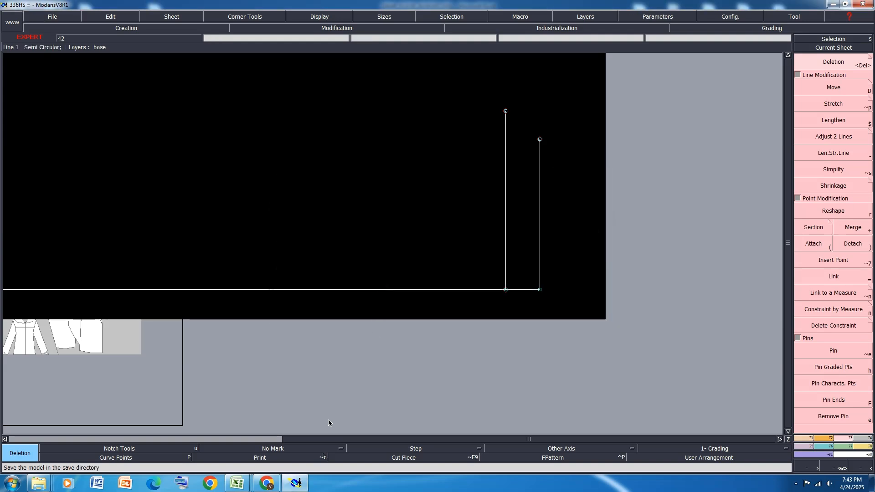
Step: Switch to the 336HF Excel spec and fill the Armhole depth row (E) yellow in the MMC chart
mouse_move(245, 483)
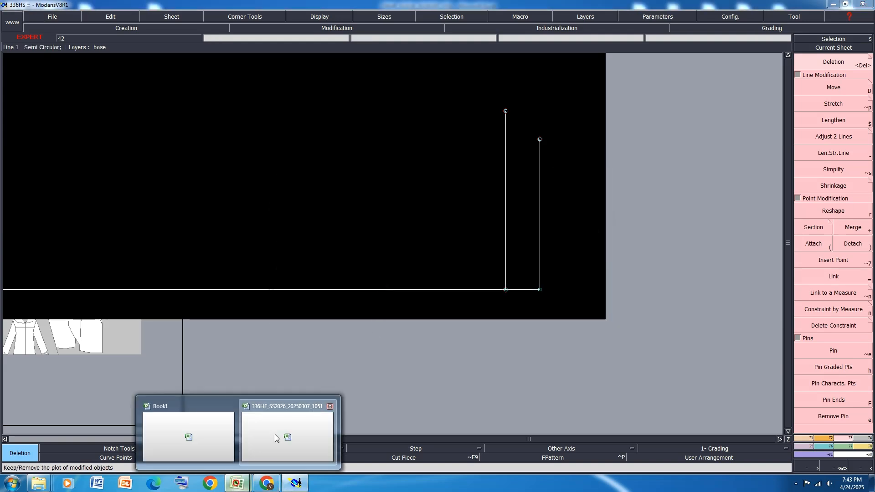
click(275, 434)
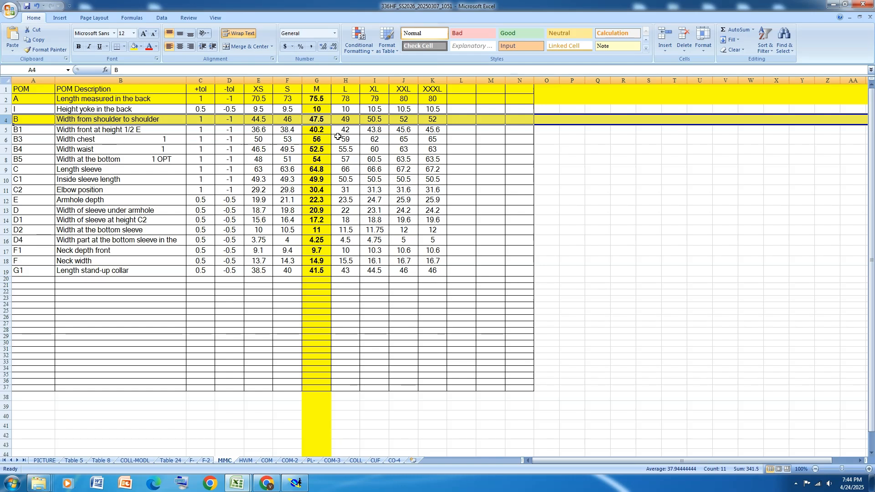
click(103, 153)
click(102, 160)
click(111, 169)
click(126, 183)
click(123, 193)
click(121, 202)
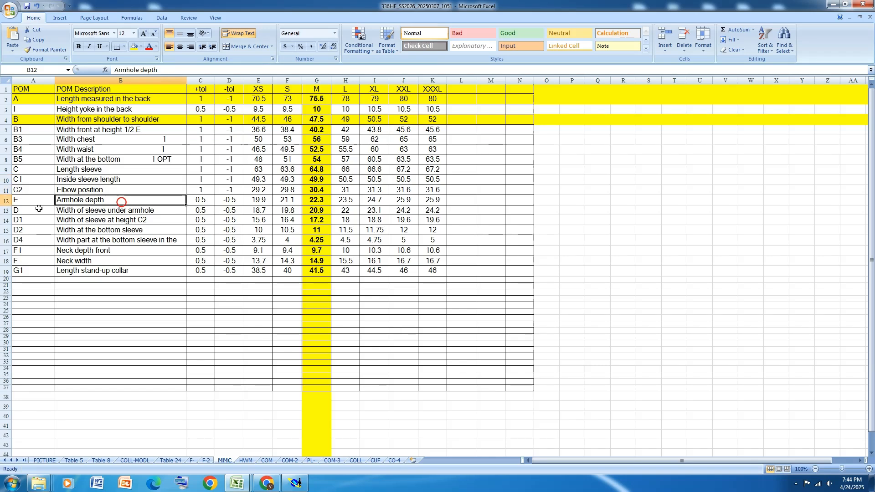
click(5, 201)
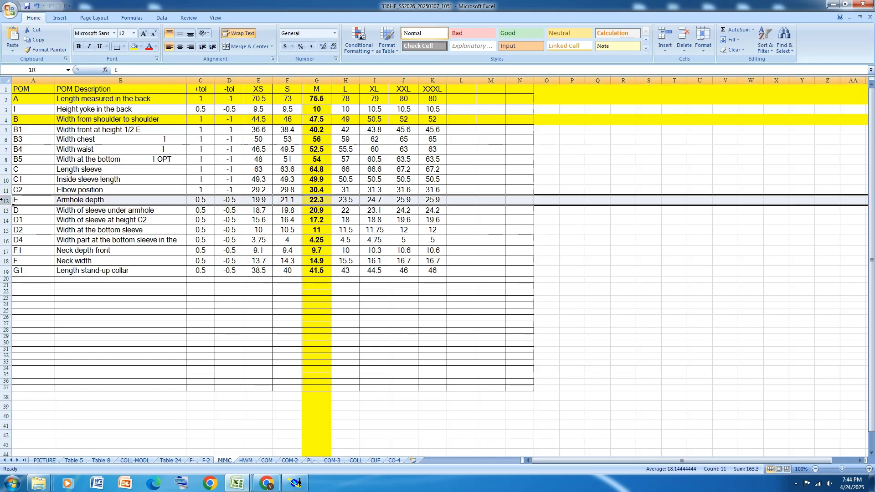
click(132, 47)
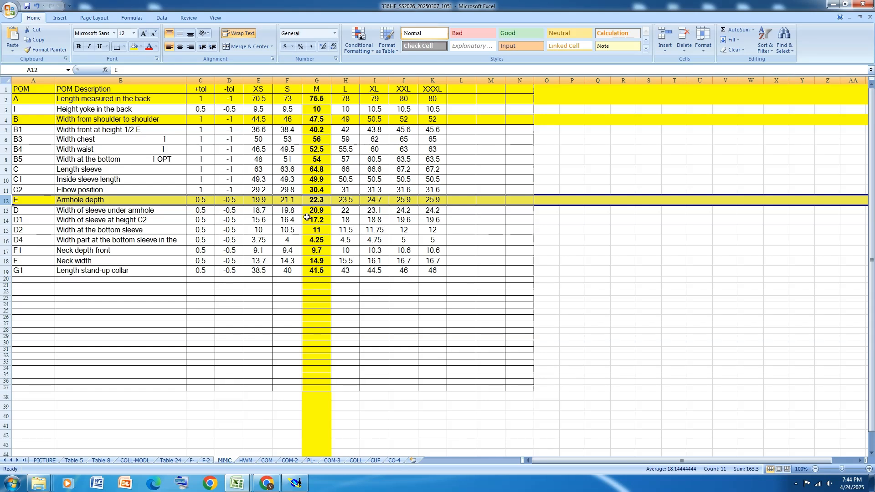
Step: Examine the COM, COM-2 and HWM sheets for how the armhole depth E is measured
mouse_move(236, 486)
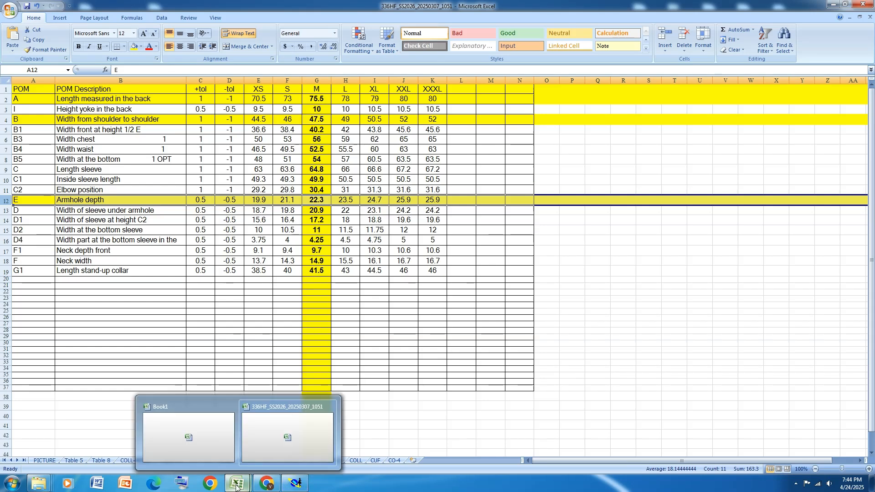
click(275, 444)
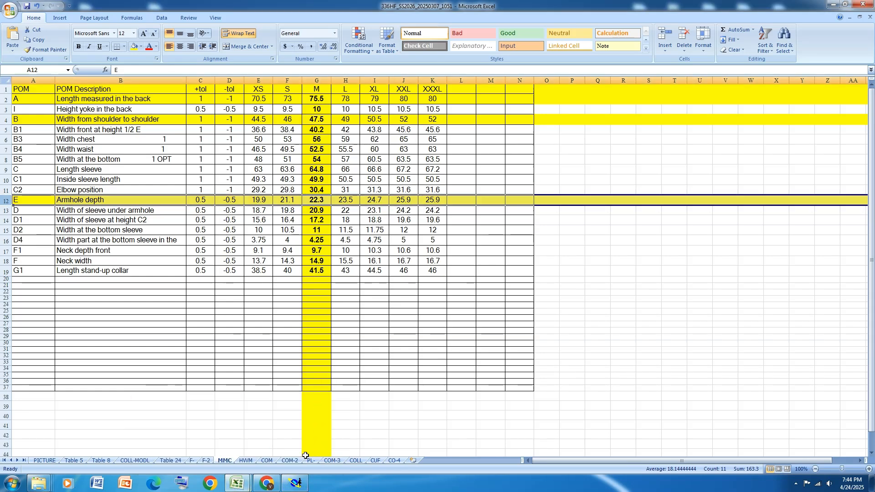
click(266, 460)
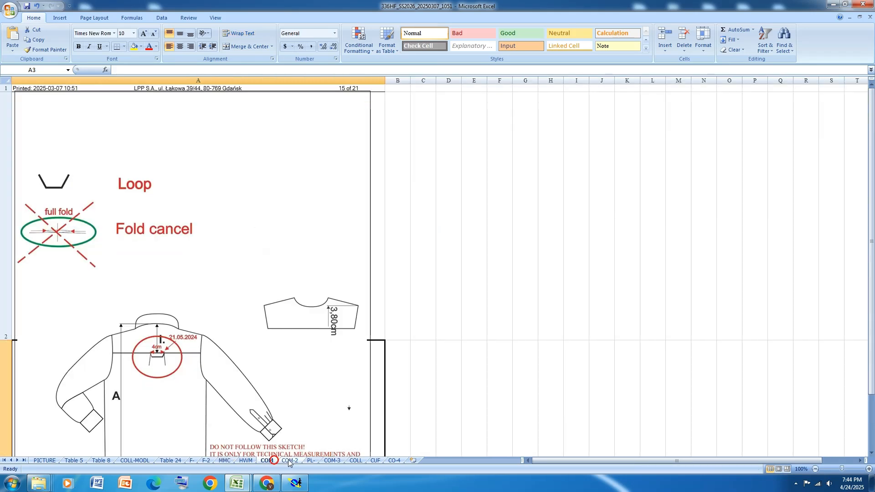
click(253, 461)
click(231, 461)
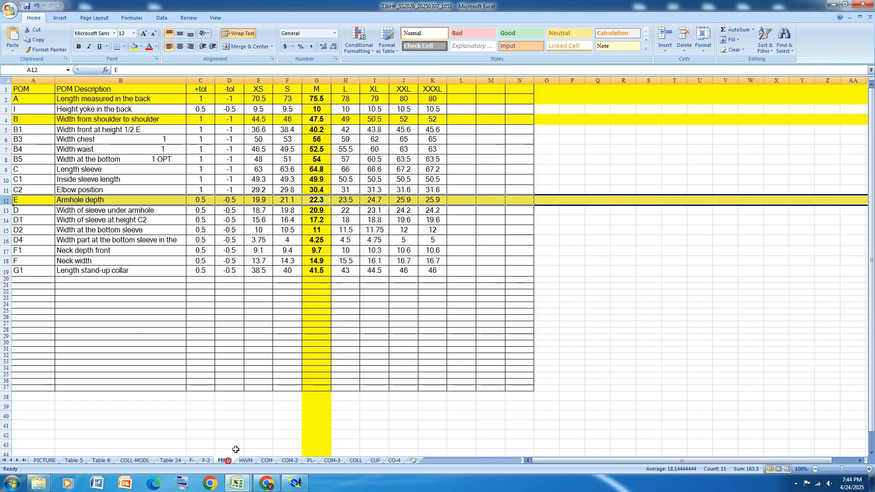
click(268, 460)
click(288, 461)
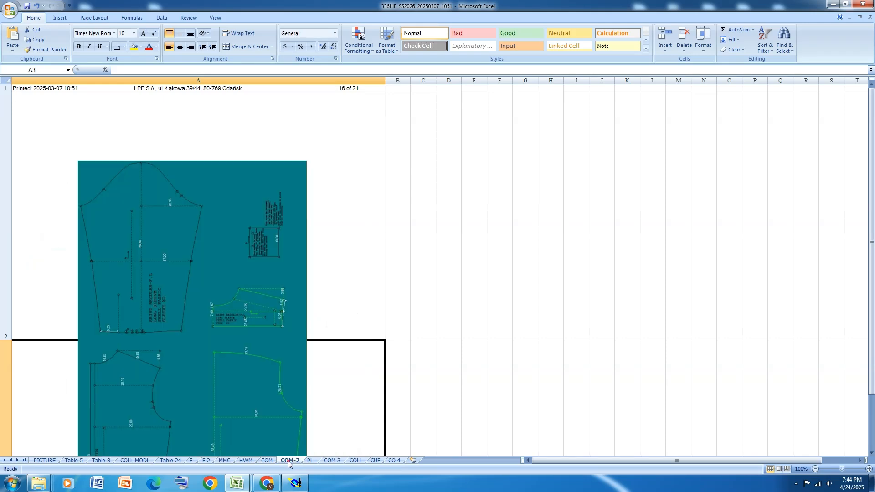
click(247, 461)
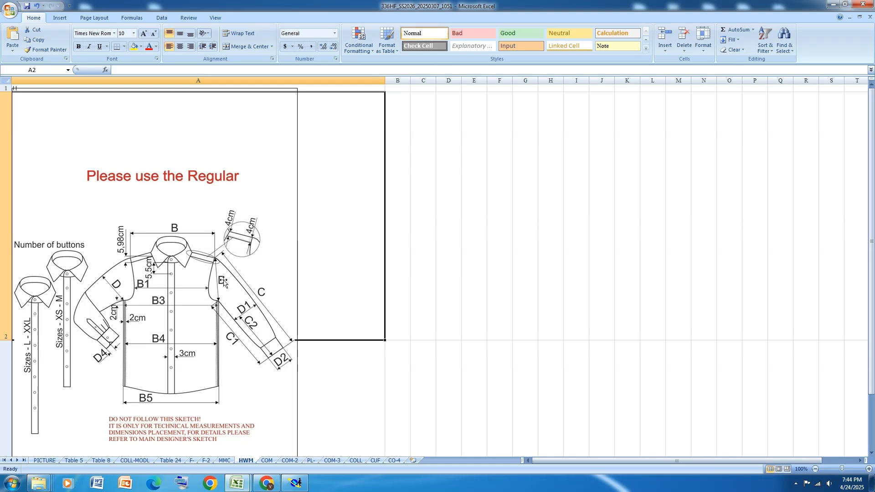
Step: Switch to Modaris and create a parallel of the inner vertical line about 21 cm away, toward the far end of the horizontal line
click(295, 483)
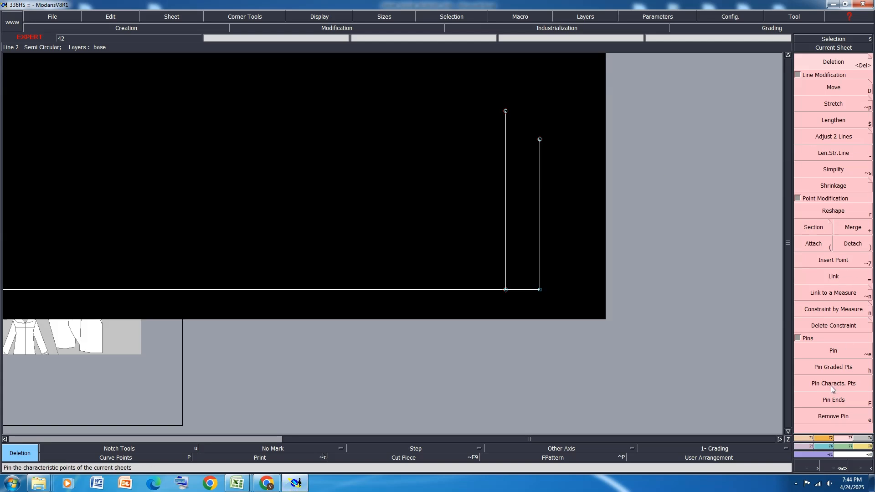
click(803, 438)
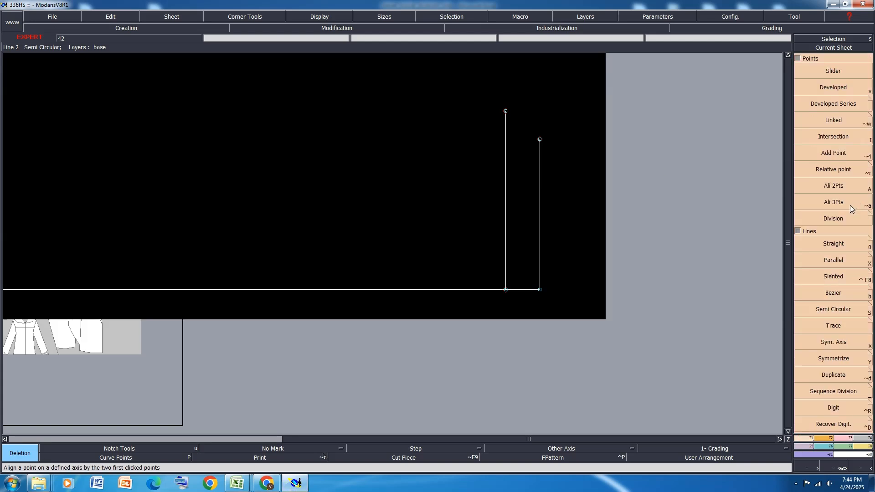
click(834, 260)
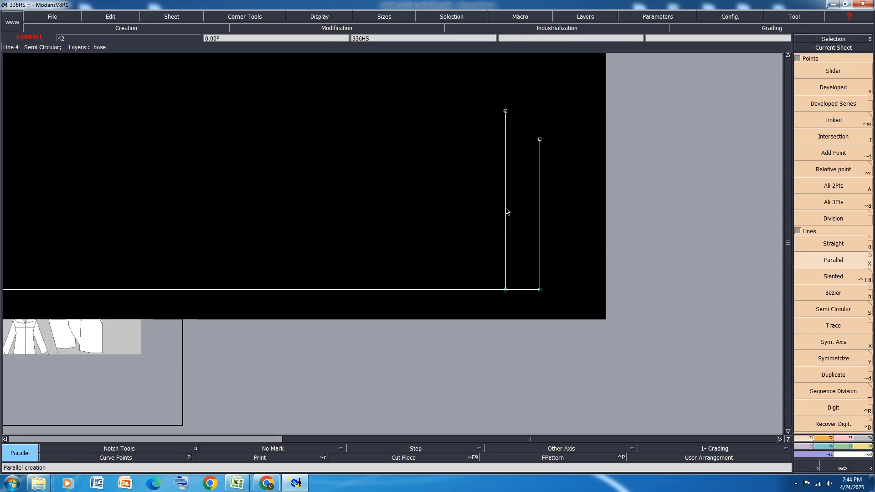
click(506, 211)
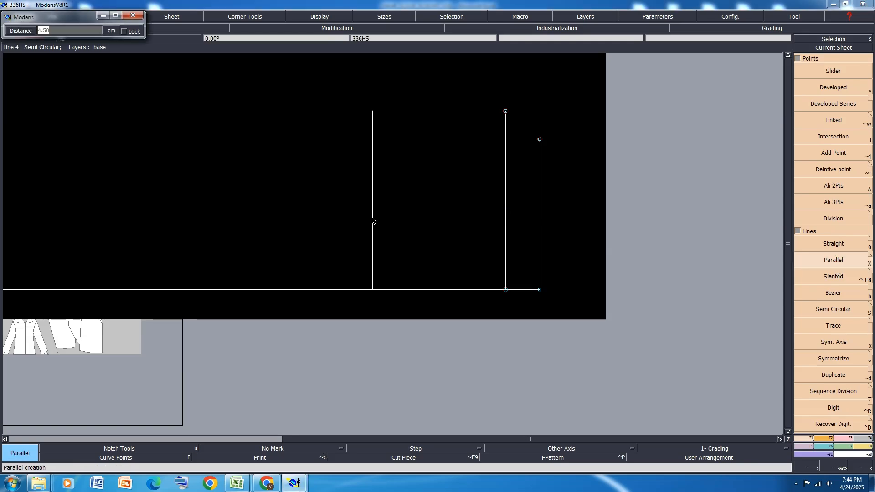
text(21)
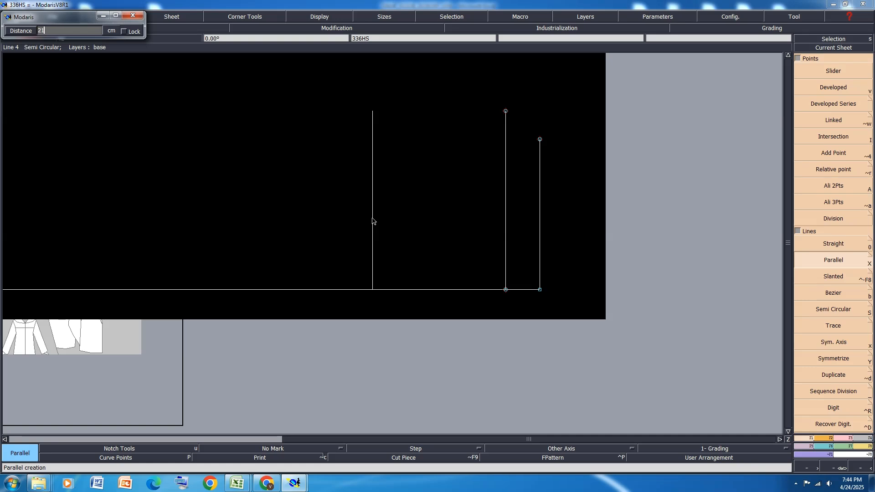
key(Return)
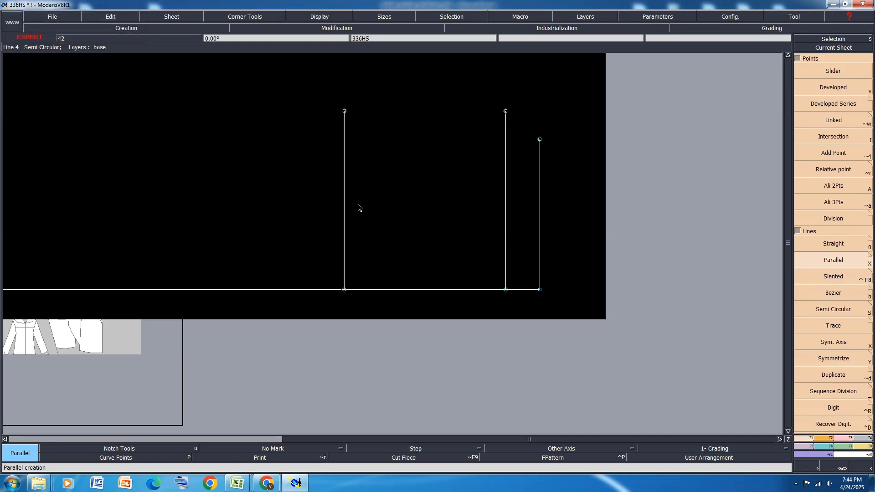
Step: Switch to the 336HF Excel spec and fill the Width chest row (B3) yellow in the MMC chart
mouse_move(237, 483)
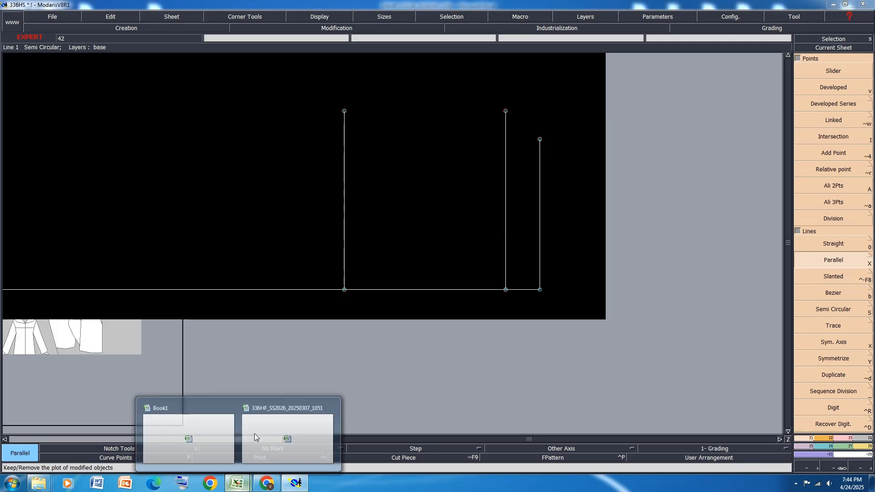
click(256, 431)
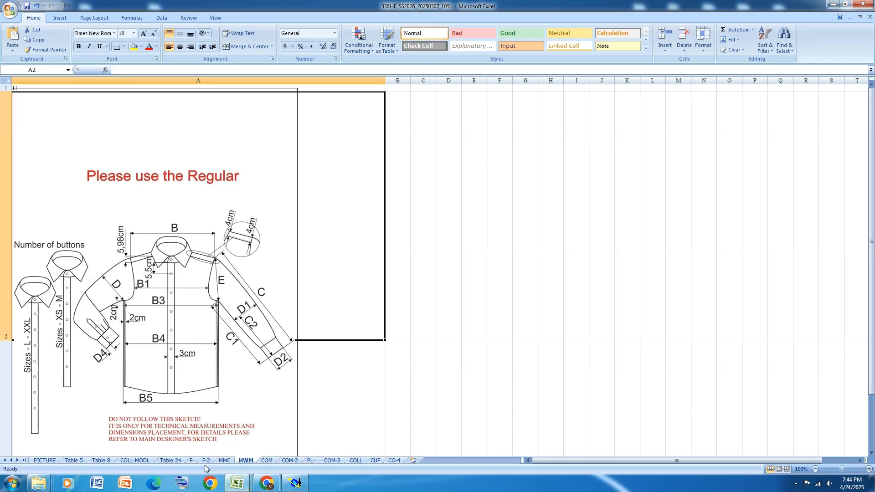
click(225, 460)
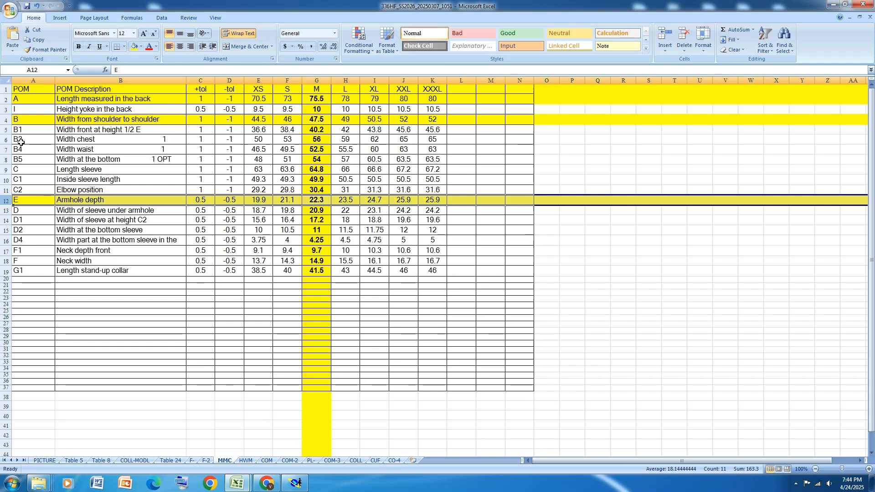
click(6, 140)
click(134, 46)
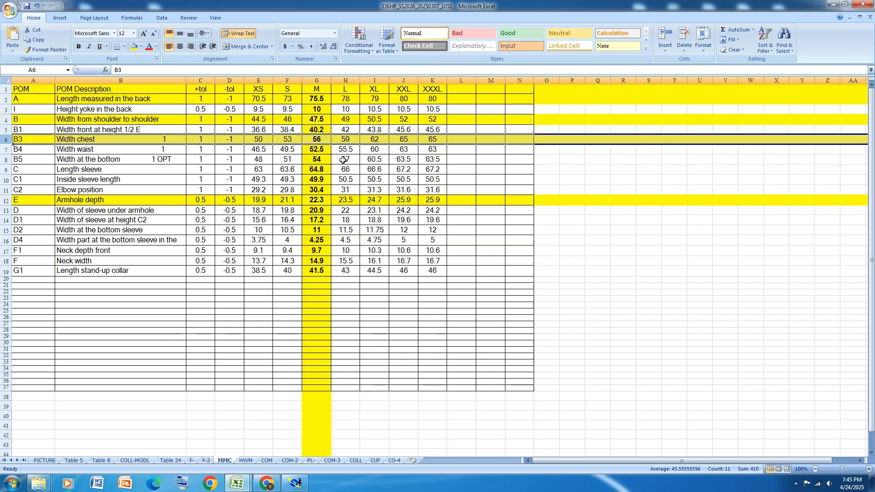
Step: Switch back to Modaris, measure the new parallel line's length, and create a developed point 28 cm up from its lower end
click(296, 483)
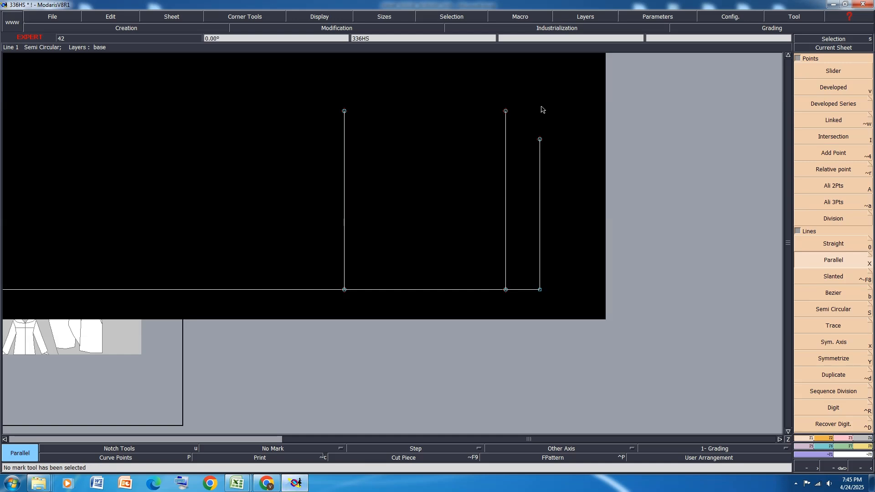
key(l)
click(345, 199)
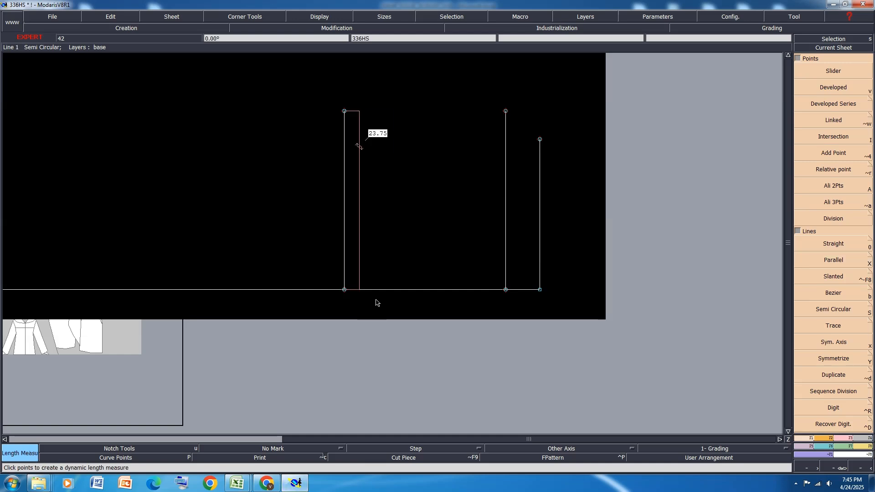
key(v)
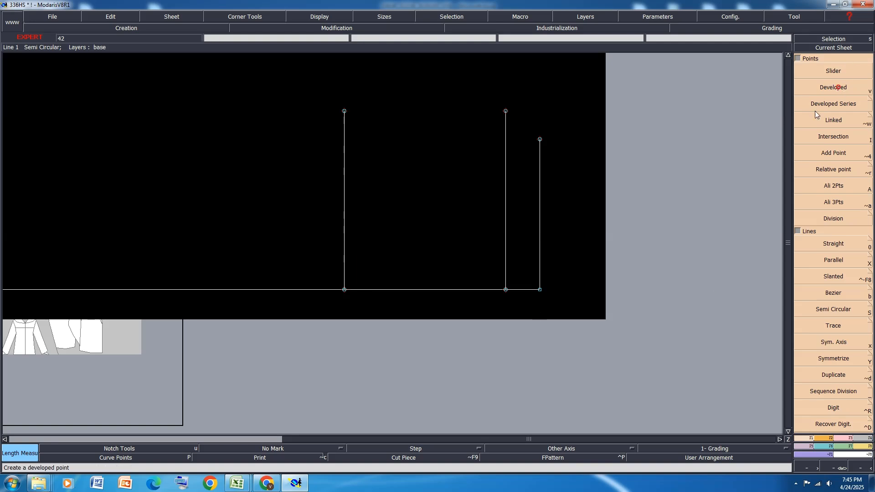
click(345, 289)
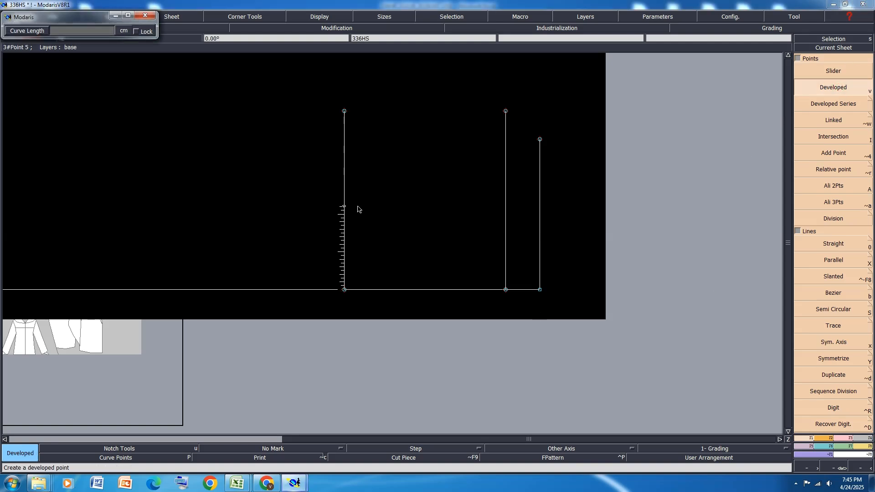
text(28)
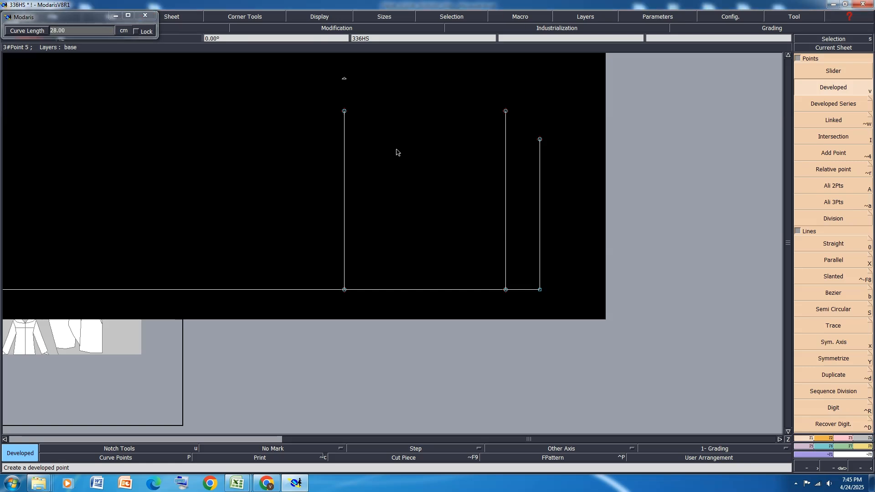
click(343, 101)
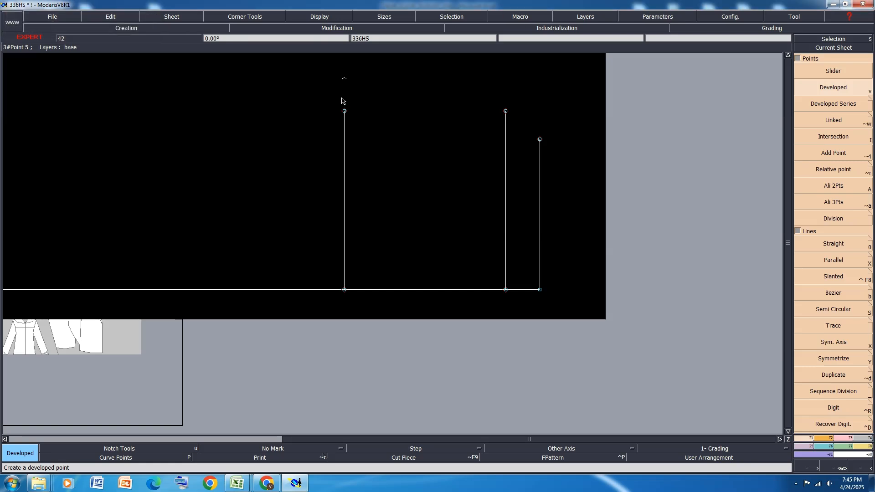
Step: Lengthen the new parallel line upward with Len.Str.Line so it extends past the 28 cm developed point
click(845, 439)
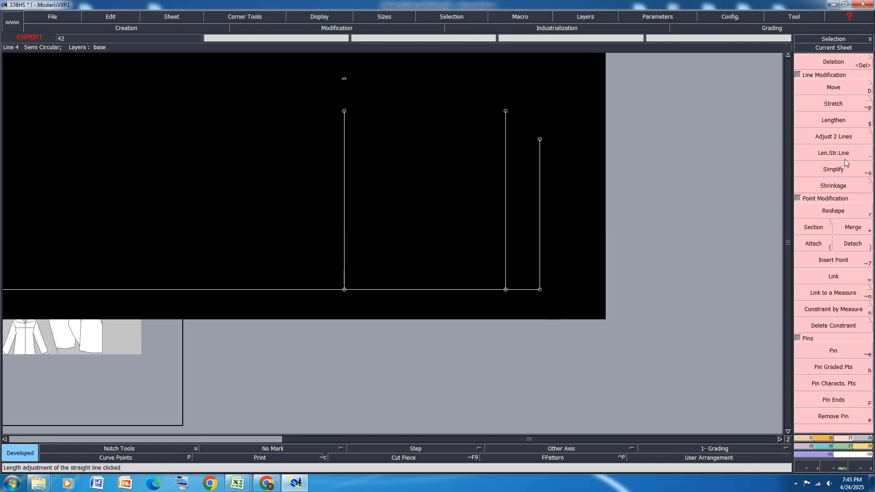
click(841, 154)
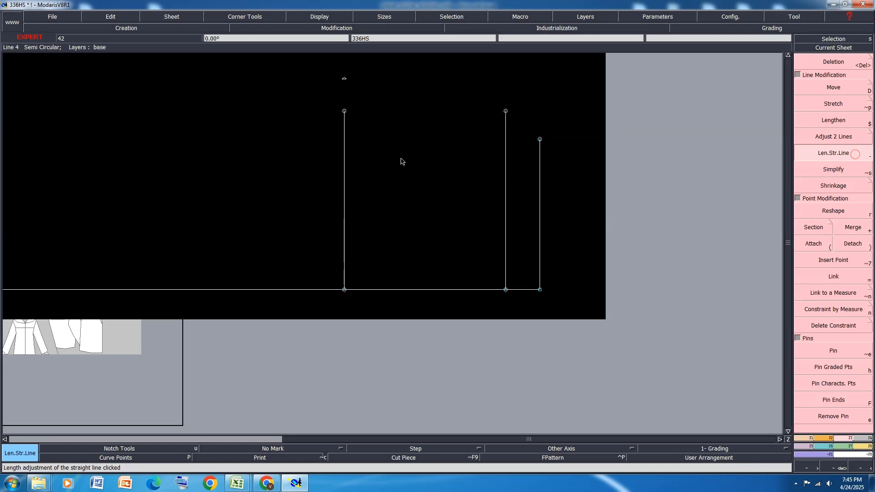
click(345, 138)
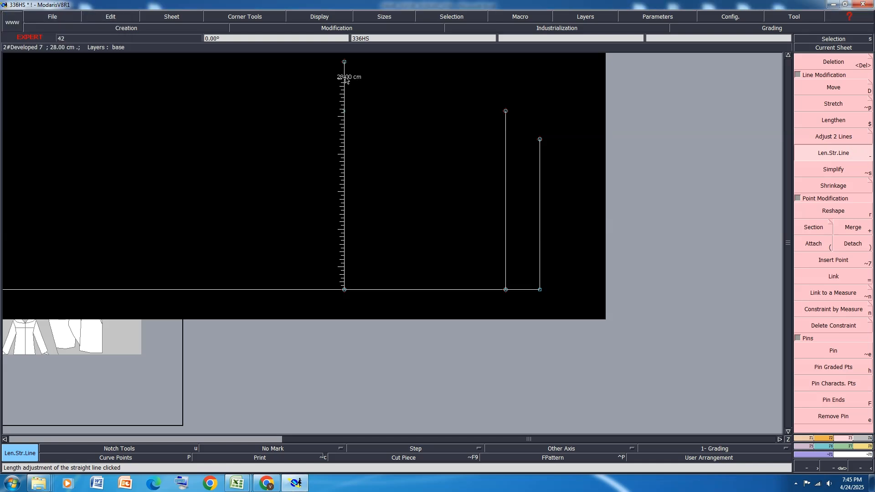
Step: Insert the 28 cm developed point into the line, delete the excess end point and the former end point, and save the model
click(836, 254)
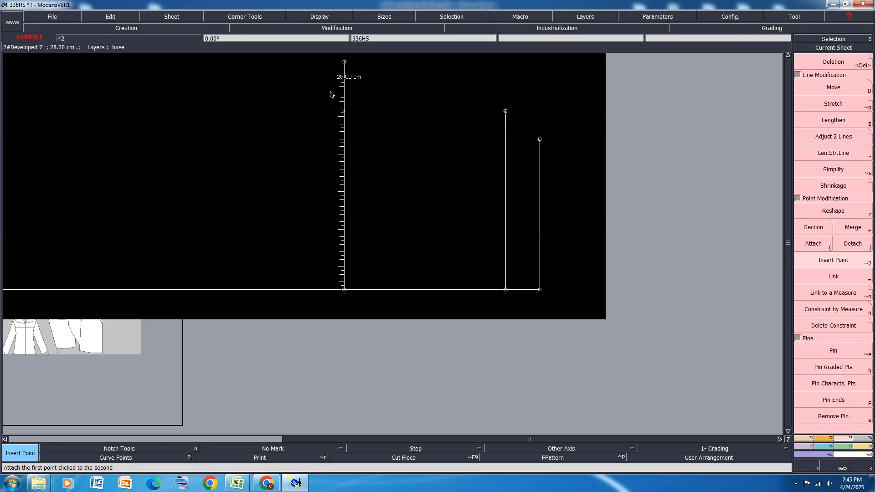
click(345, 79)
click(847, 64)
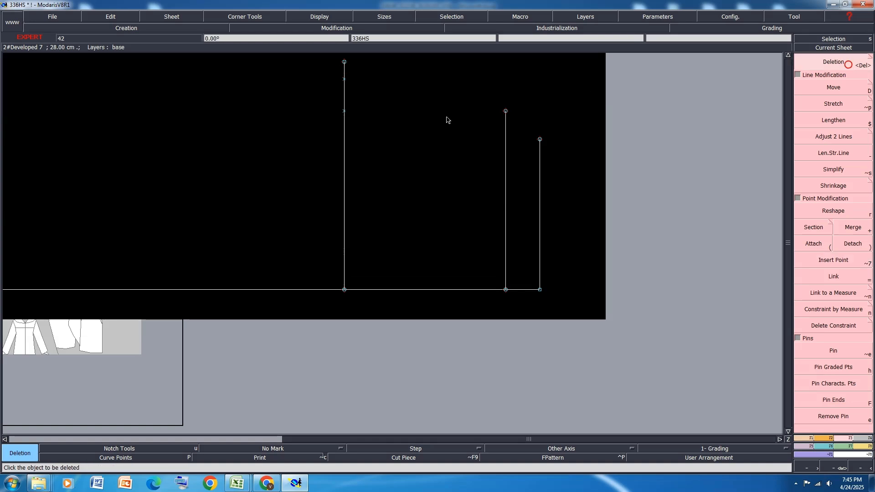
click(345, 62)
click(345, 111)
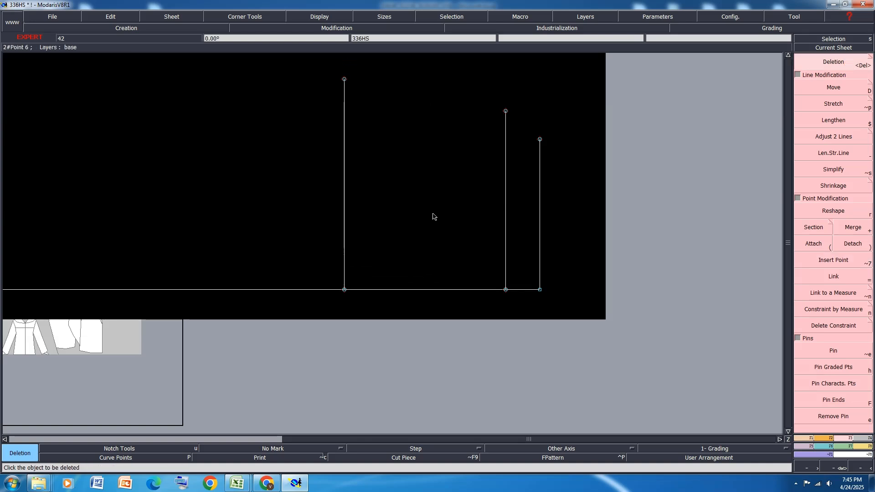
scroll(437, 221, down, 1)
key(ctrl+s)
click(376, 292)
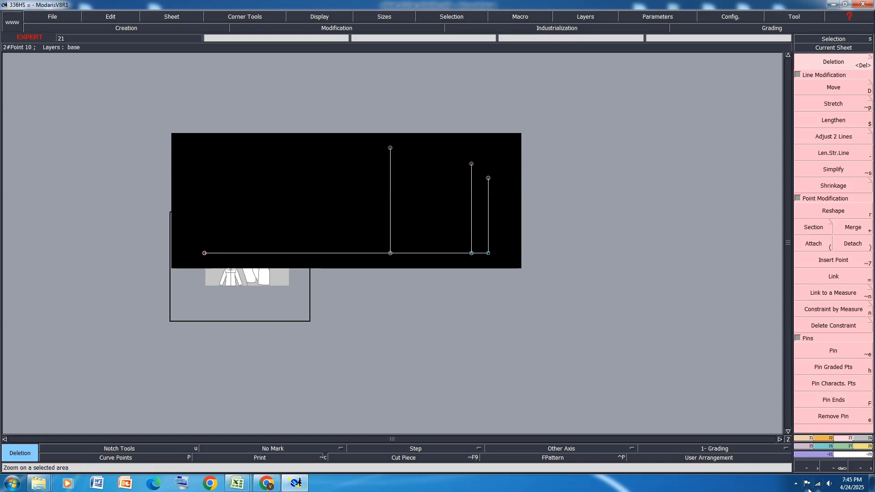
Step: Create a dynamic length measure between the upper ends of the new chest line and the neighbouring shoulder line
click(860, 447)
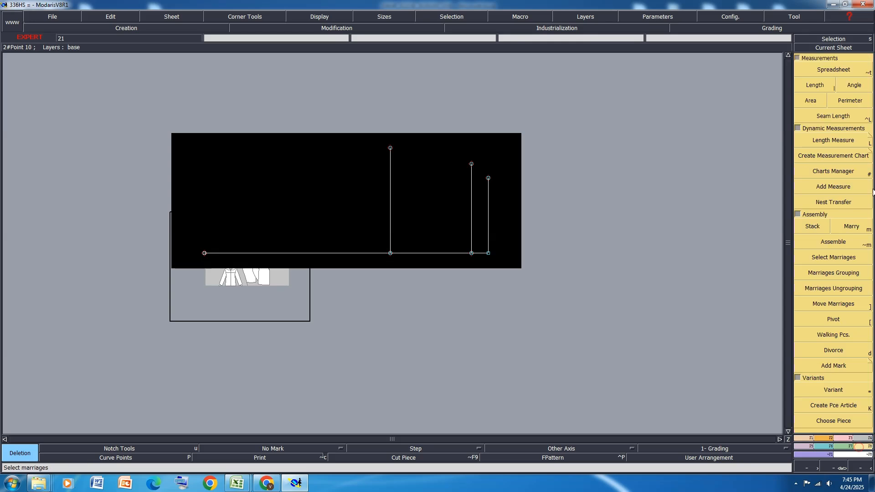
click(846, 138)
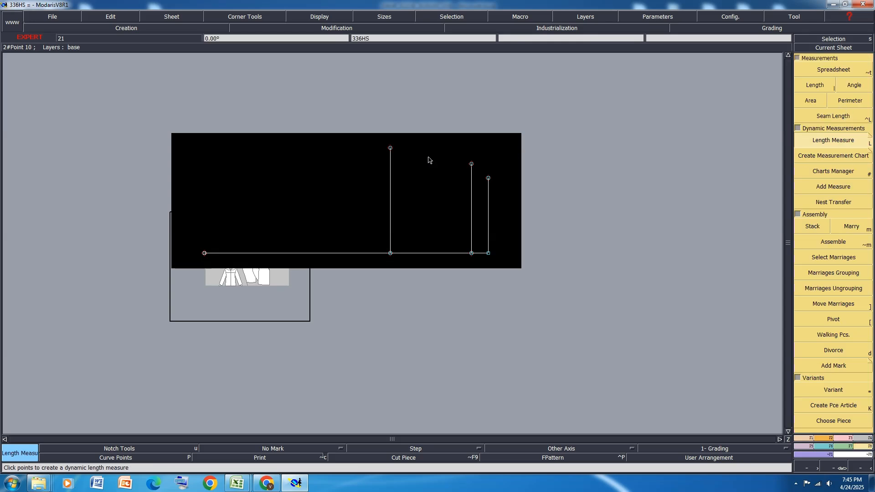
click(390, 148)
click(471, 163)
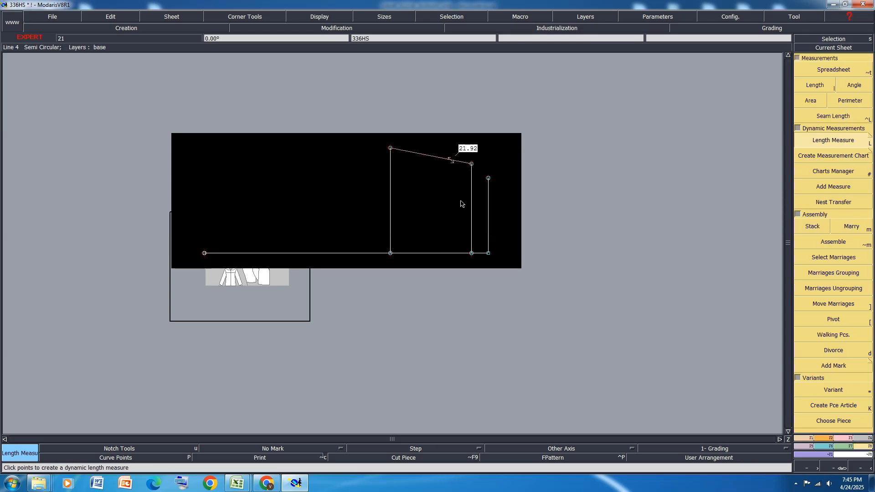
Step: Move the chest line by a ShiftX of -0.38 cm, plus a further ShiftX of -0.01 cm
click(844, 438)
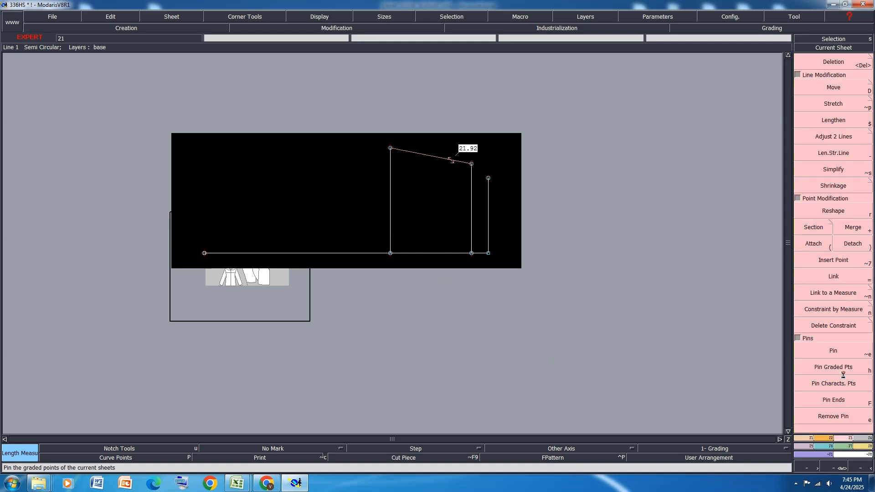
click(836, 87)
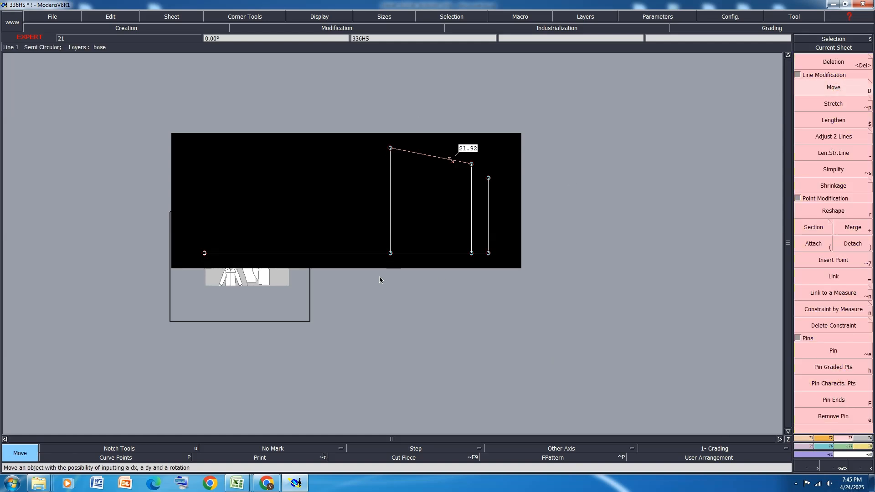
click(390, 253)
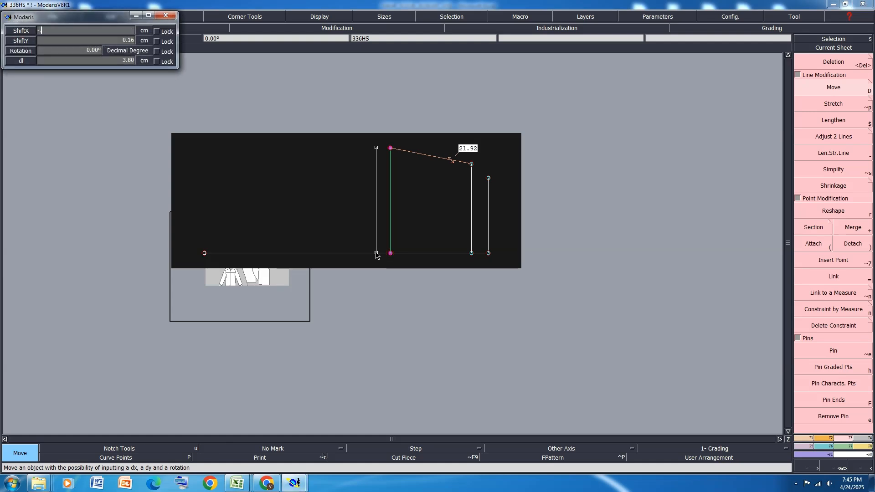
text(-0.38)
key(Return)
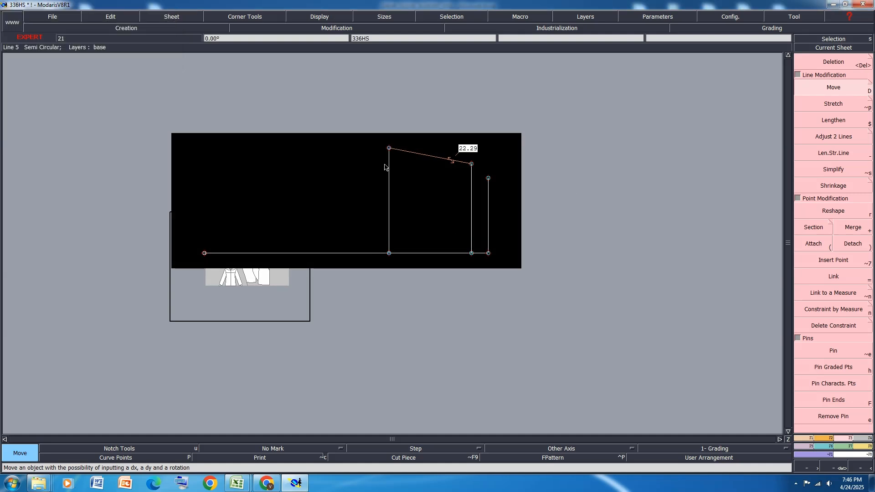
click(388, 161)
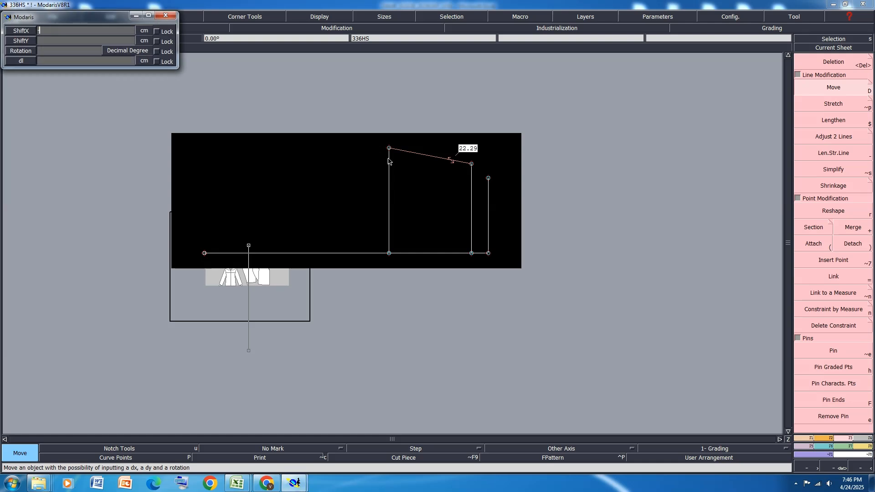
text(-.01)
key(Return)
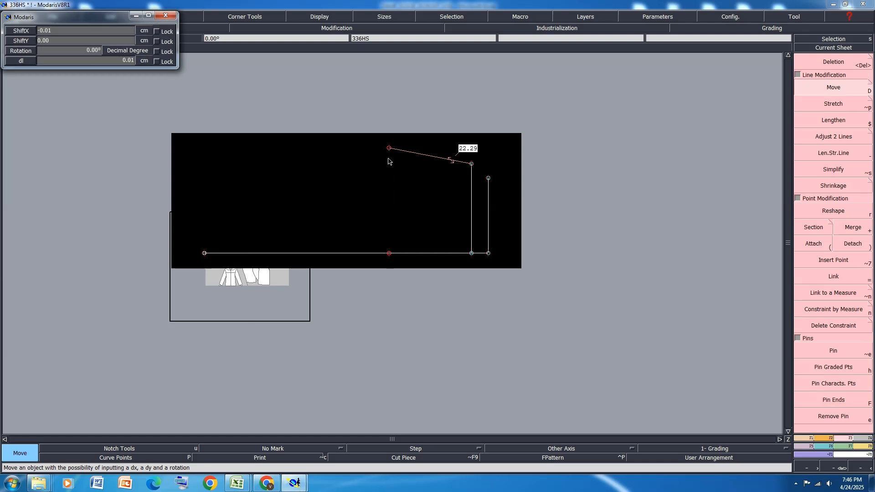
Step: Save the model despite the anomalies warning and delete the dynamic measure between the upper ends of the lines
key(ctrl+s)
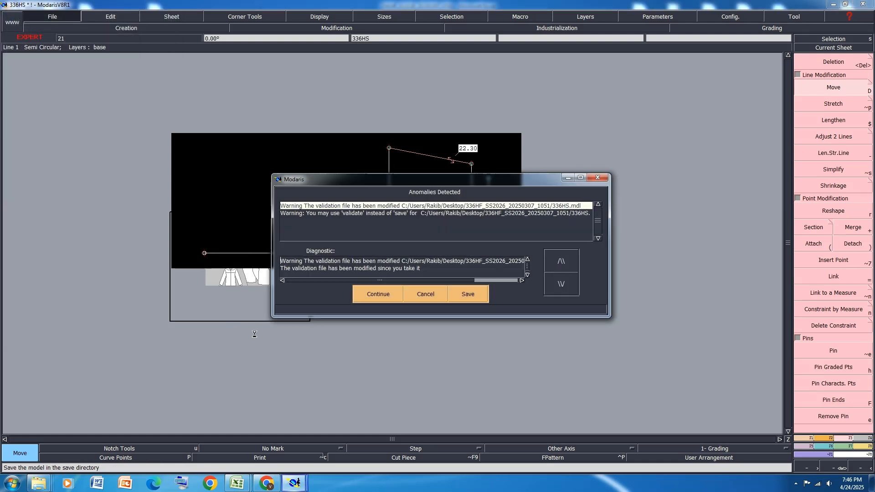
click(370, 293)
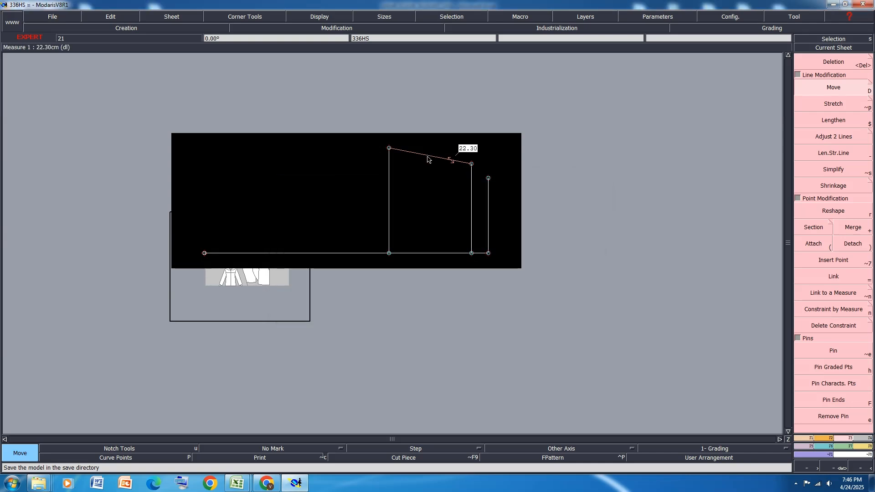
key(Delete)
click(428, 159)
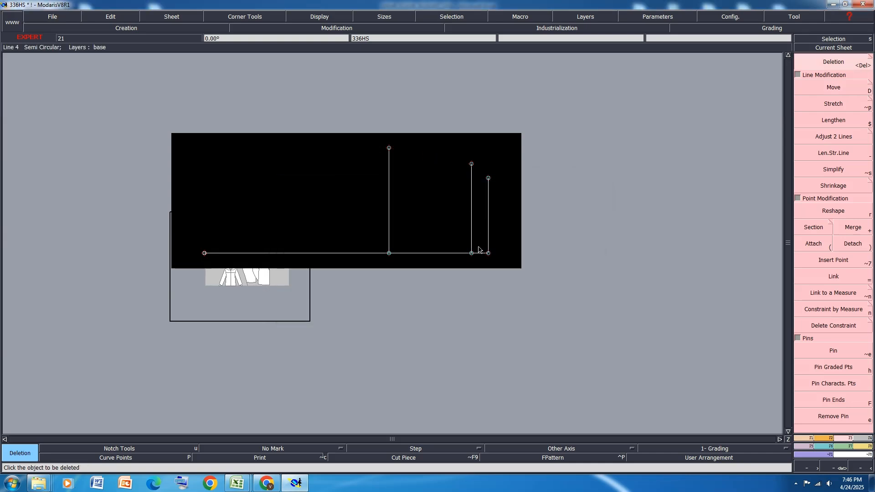
Step: Measure the distance along the base line between the shoulder and chest lines, and undo the dynamic length measure
key(l)
click(471, 253)
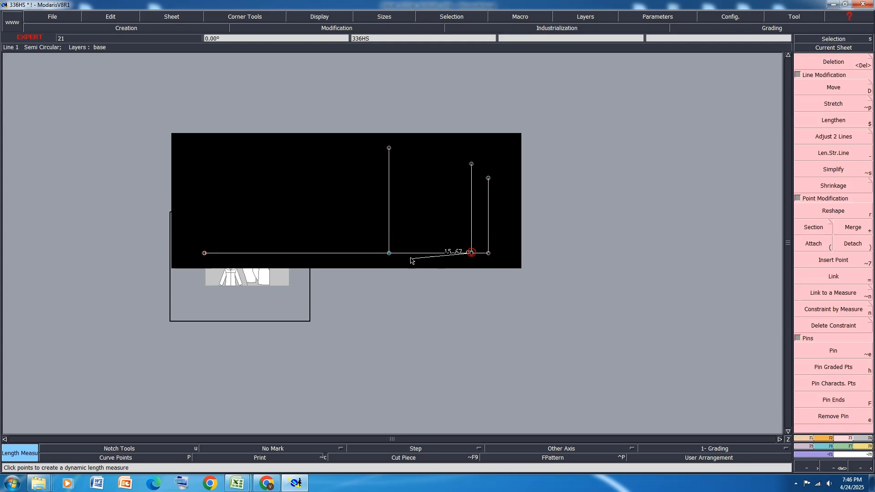
click(388, 254)
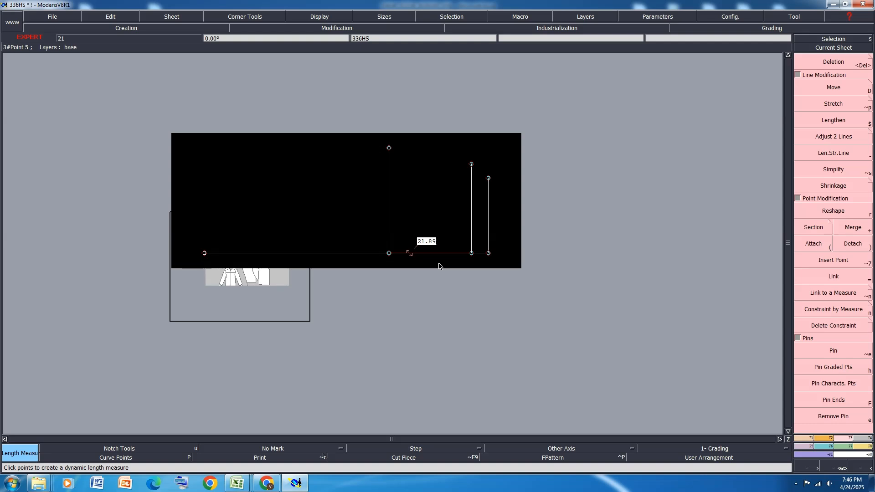
key(ctrl+z)
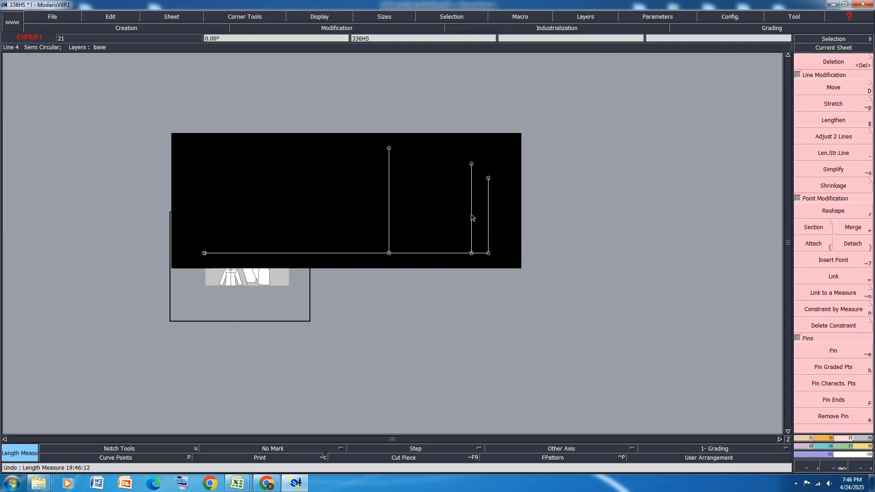
Step: Create a parallel of the shoulder line 10.9 cm towards the chest line and save the model despite the anomalies warning
key(l)
click(471, 214)
key(Down)
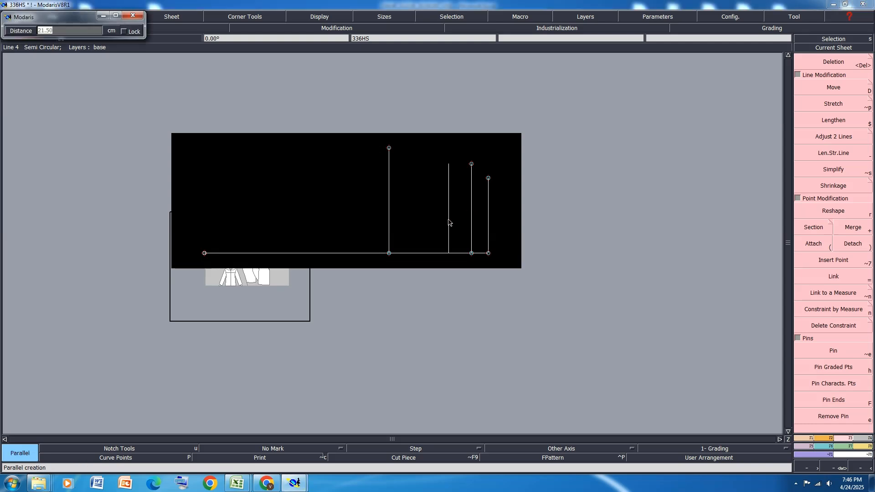
text(10.9)
key(Return)
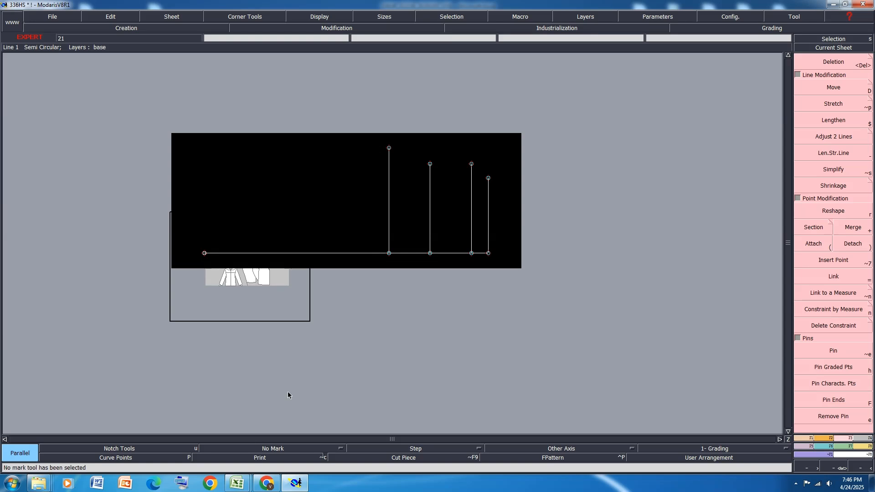
key(ctrl+s)
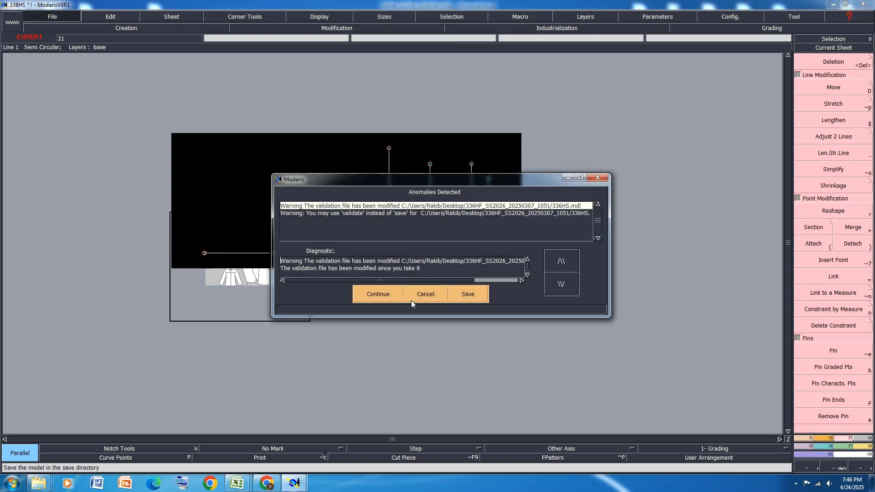
click(383, 293)
Step: Switch to the 336HF spec workbook in Excel and fill the B1 front width row with yellow
mouse_move(237, 486)
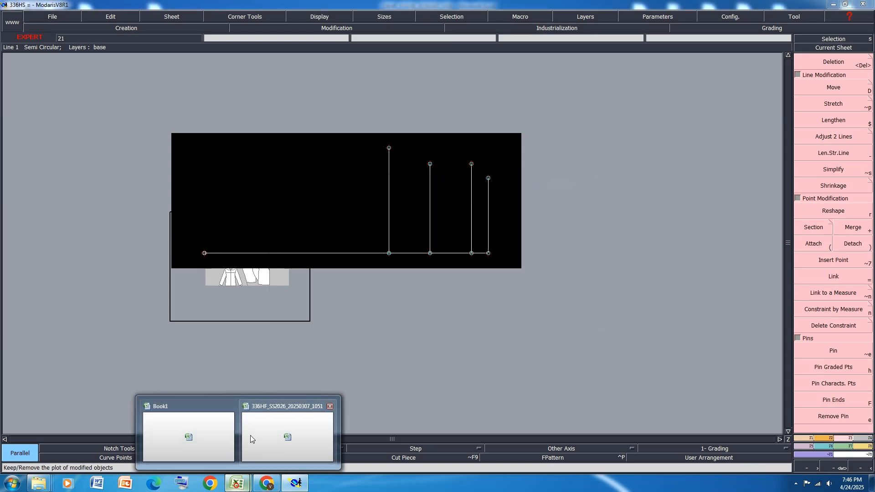
click(280, 439)
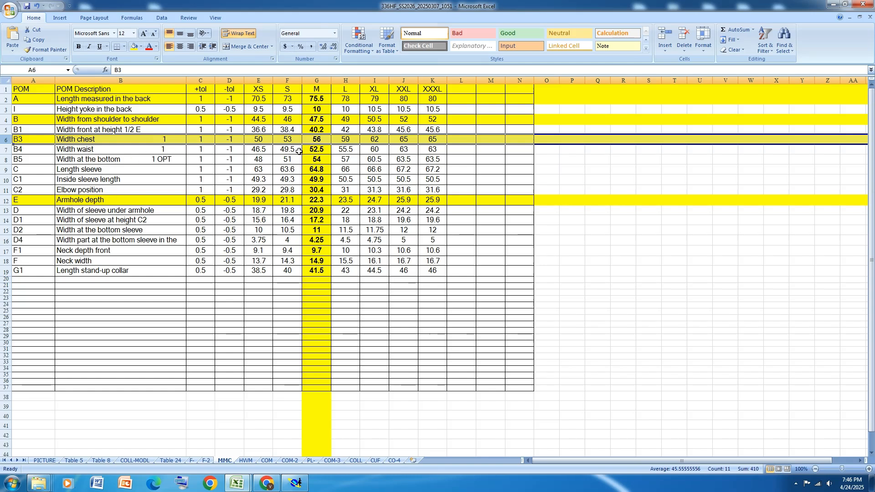
click(7, 129)
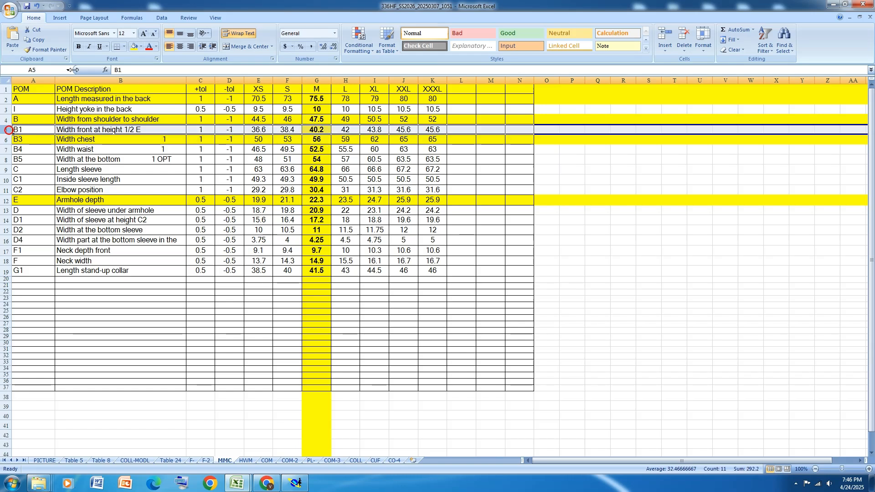
click(134, 48)
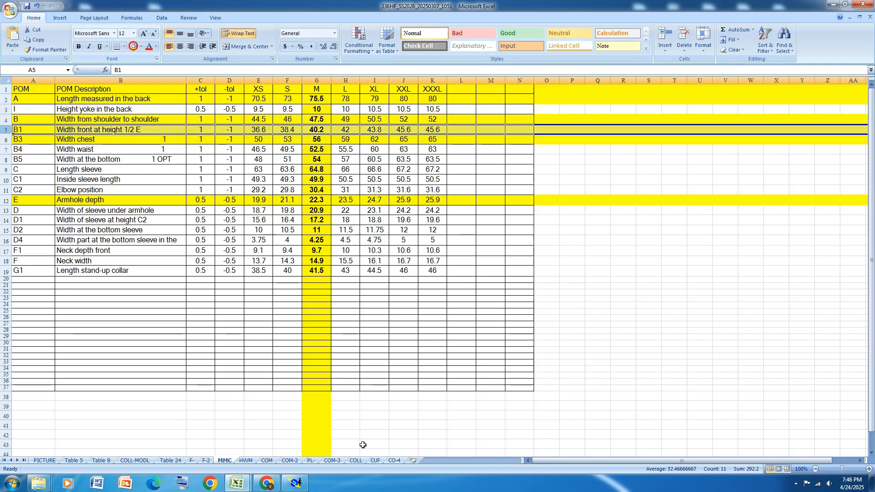
Step: Switch to Modaris and place a developed point 20.10 cm from the base line on the new parallel line, inserting it into the curve
click(295, 484)
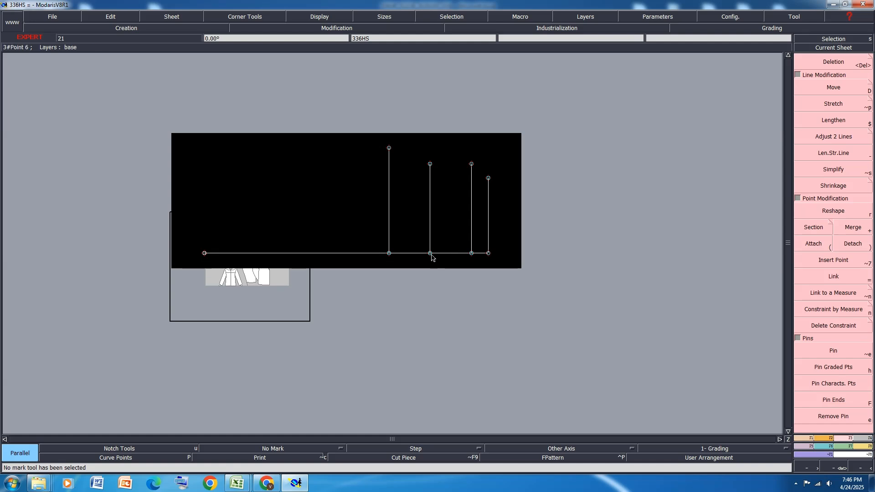
click(804, 439)
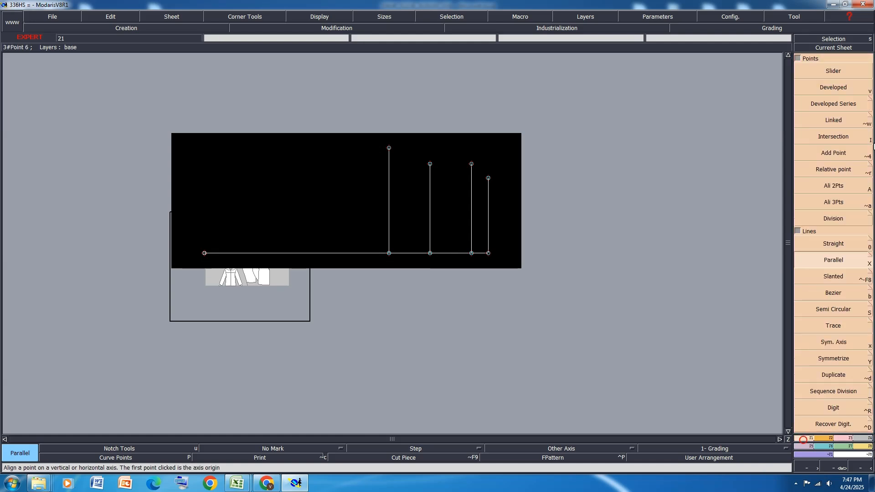
click(838, 90)
click(430, 253)
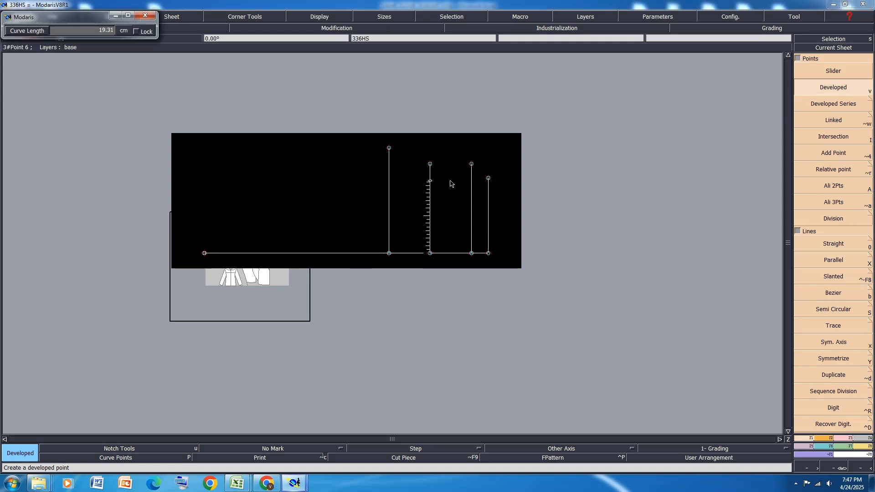
text(20.10)
key(Return)
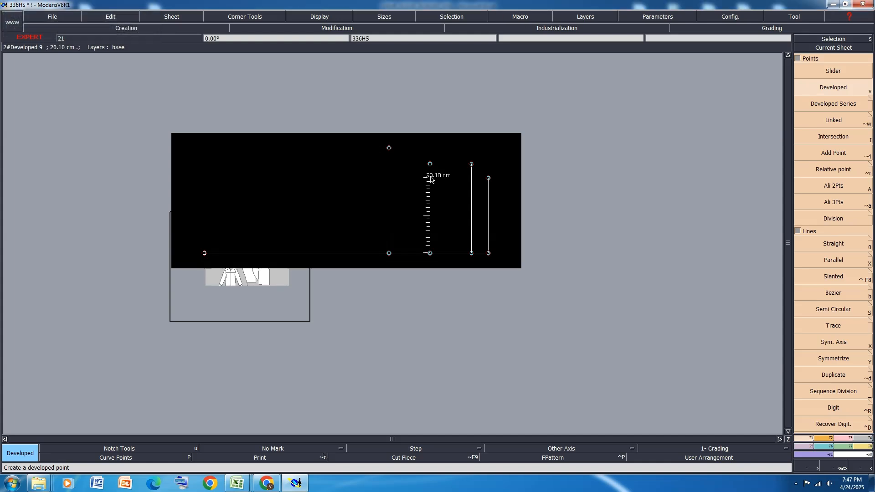
click(430, 177)
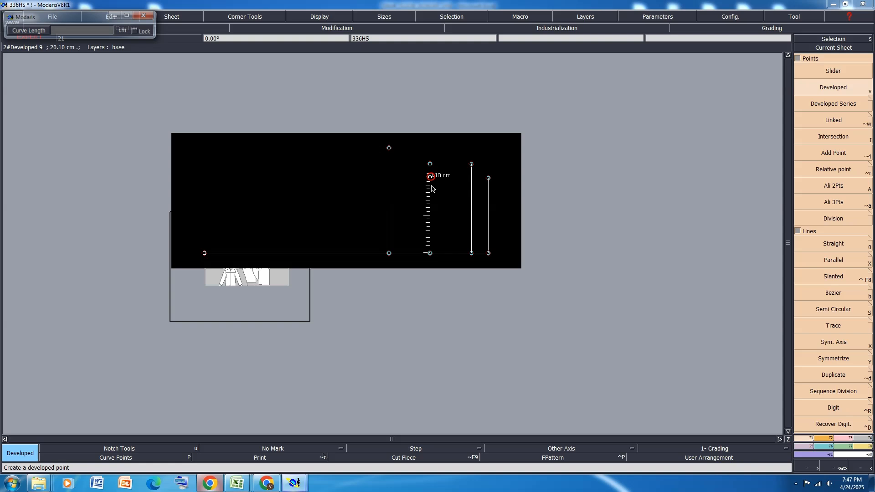
click(445, 200)
key(ctrl+z)
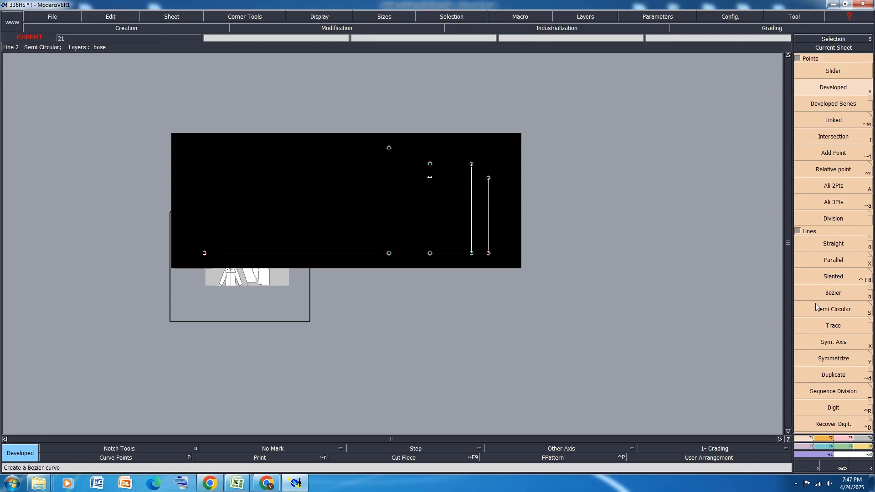
key(F3)
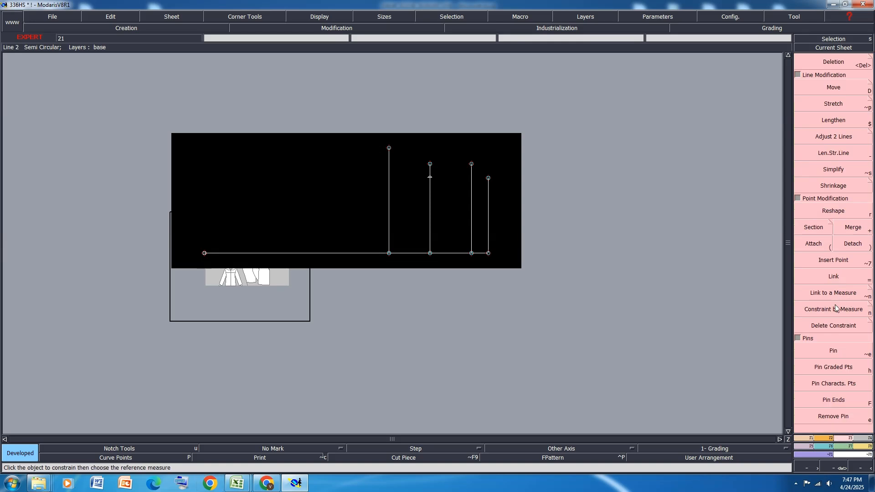
click(835, 261)
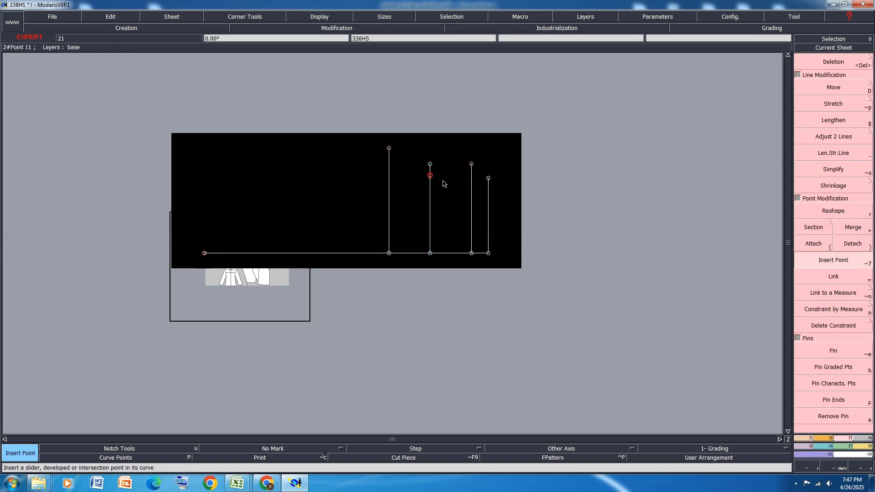
Step: Switch to the Excel spec and examine the COM and HWM sketches for measurement placement, returning to the MMC measurement sheet
mouse_move(237, 484)
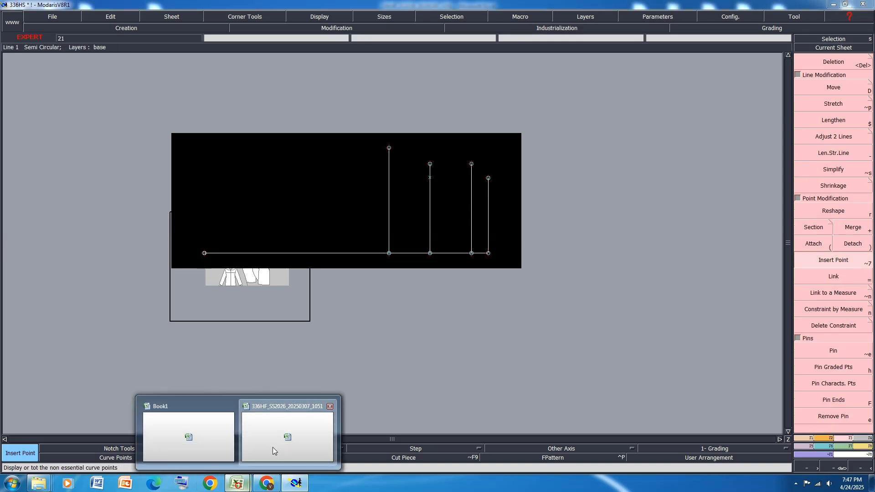
click(273, 451)
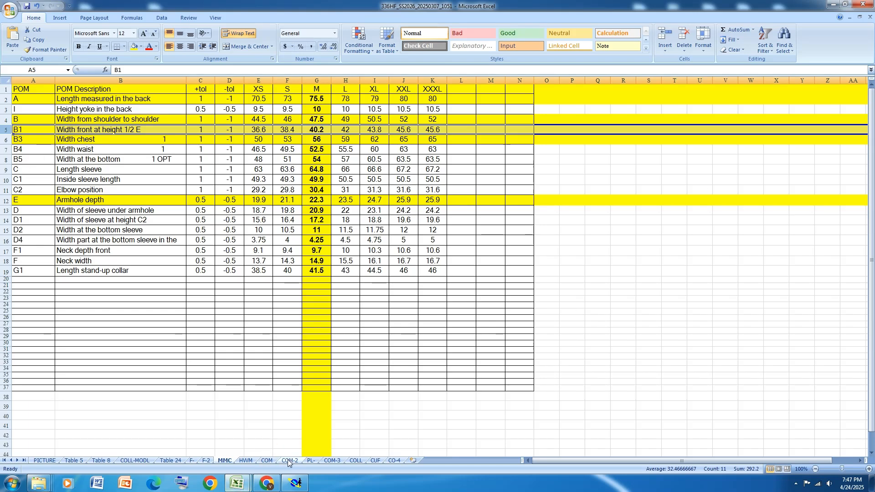
click(267, 461)
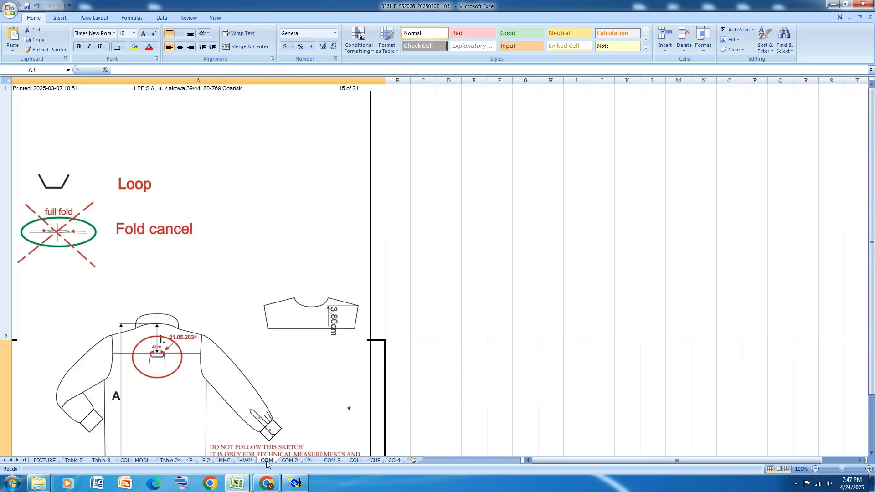
click(248, 461)
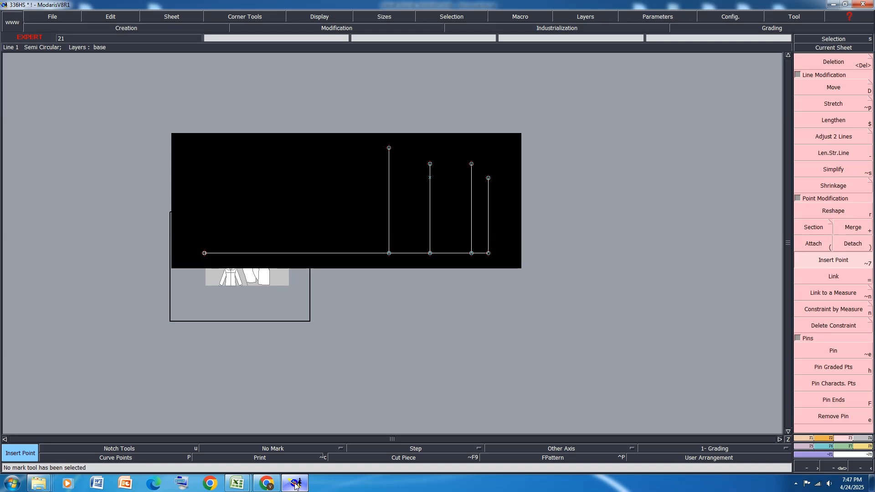
click(295, 483)
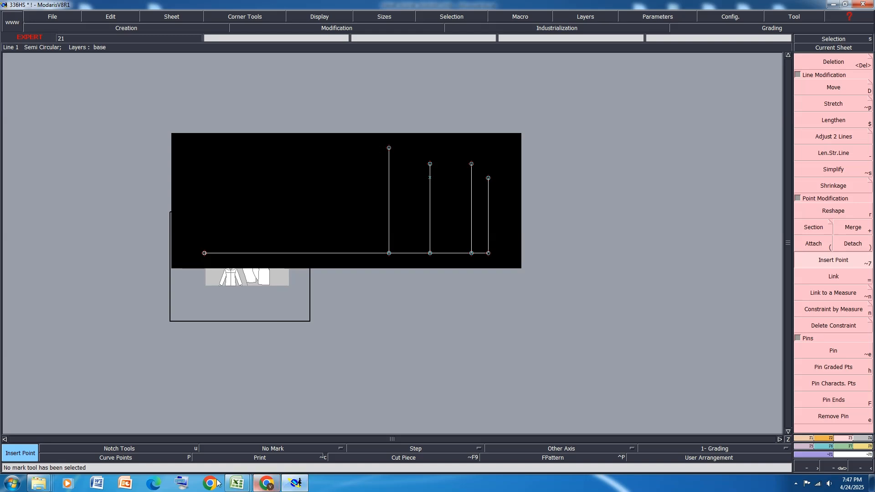
mouse_move(237, 483)
click(291, 440)
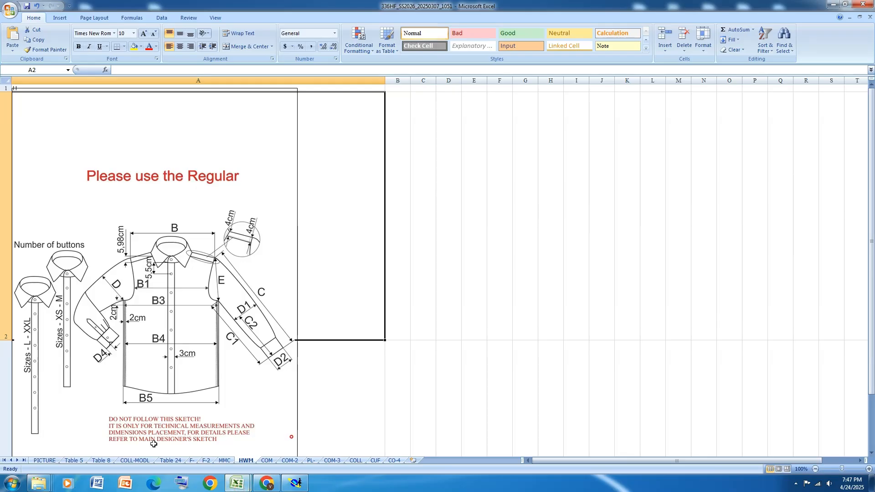
click(224, 460)
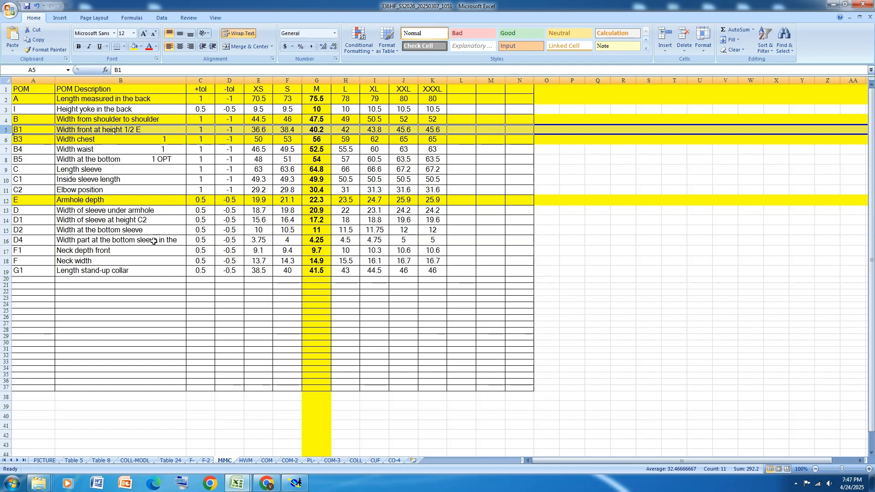
Step: Fill the F1 neck depth front row with yellow on the MMC sheet and check the HWM sketch
click(8, 240)
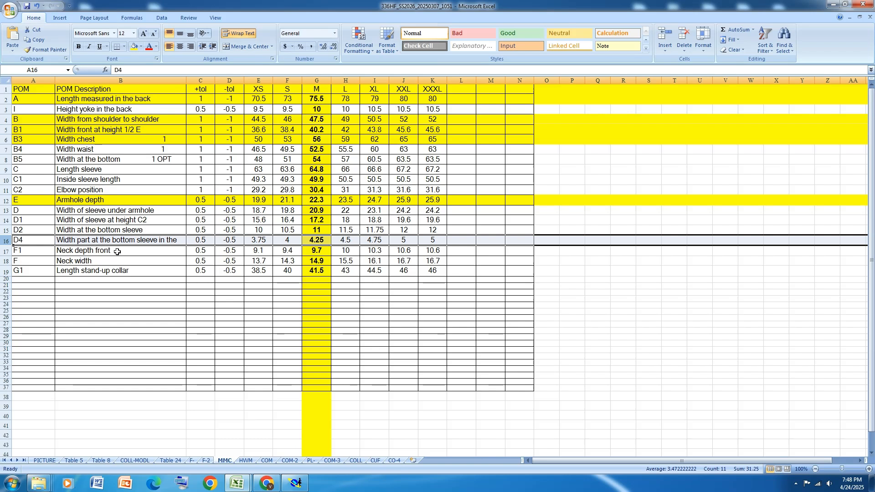
click(8, 250)
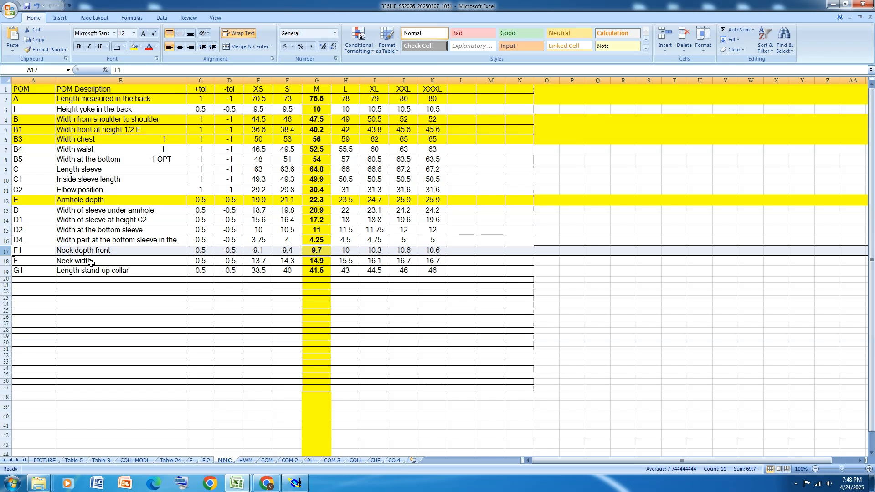
click(135, 47)
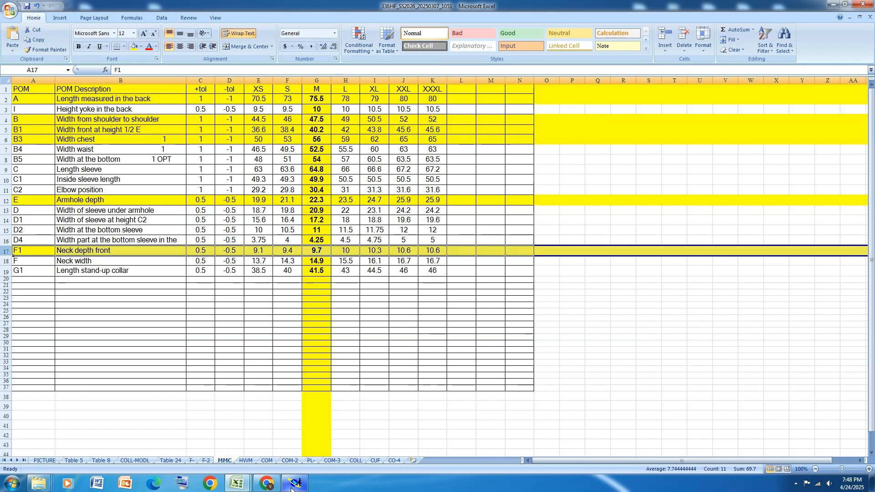
mouse_move(295, 487)
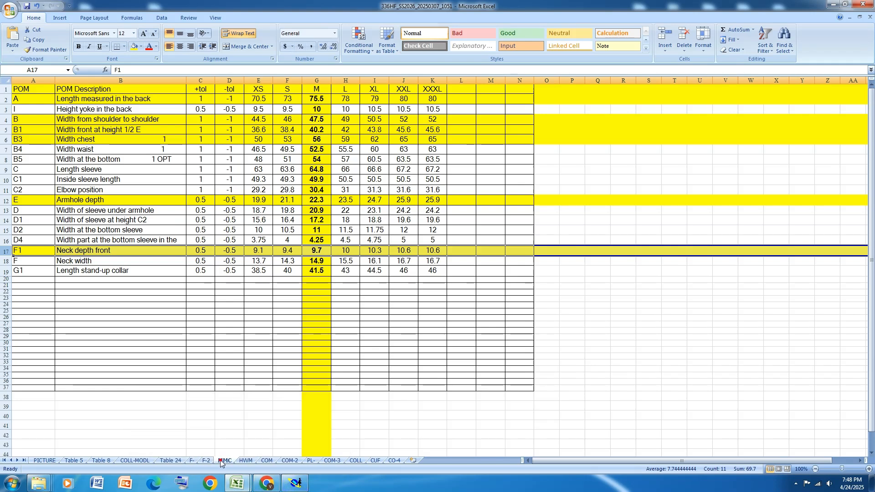
click(245, 461)
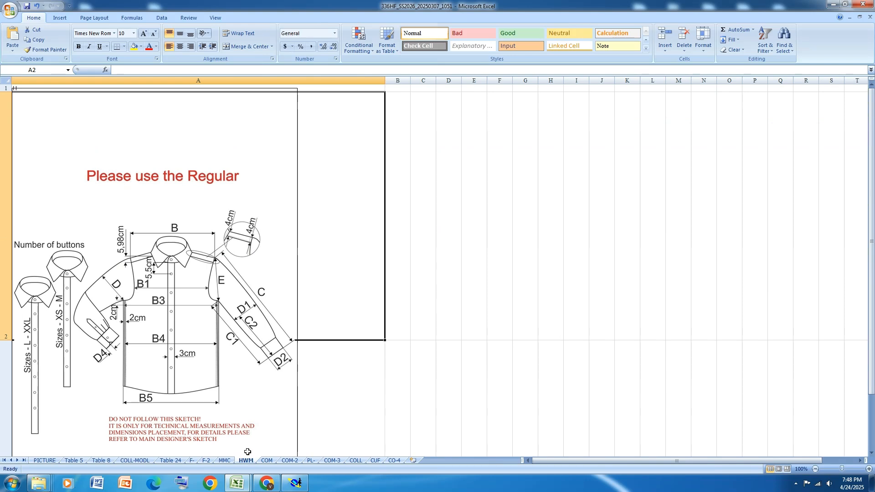
click(225, 461)
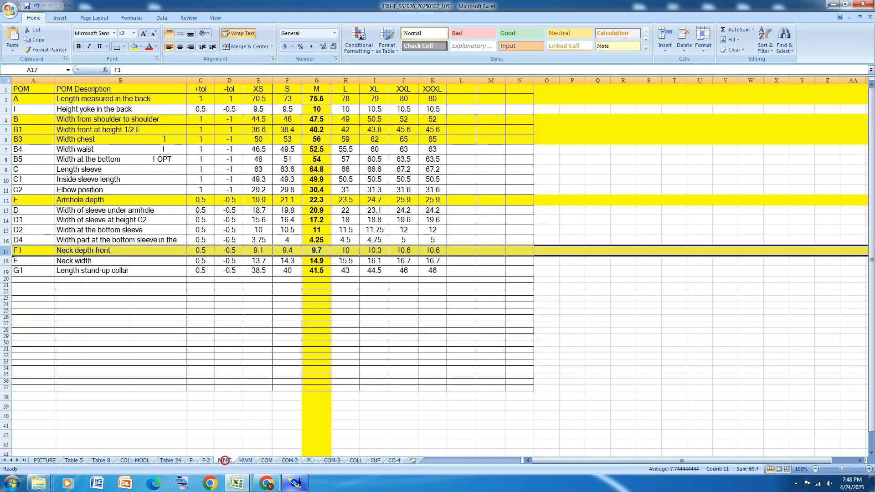
Step: Switch to Modaris and place a developed point at -9.7 cm from the neck end of the base line
click(296, 483)
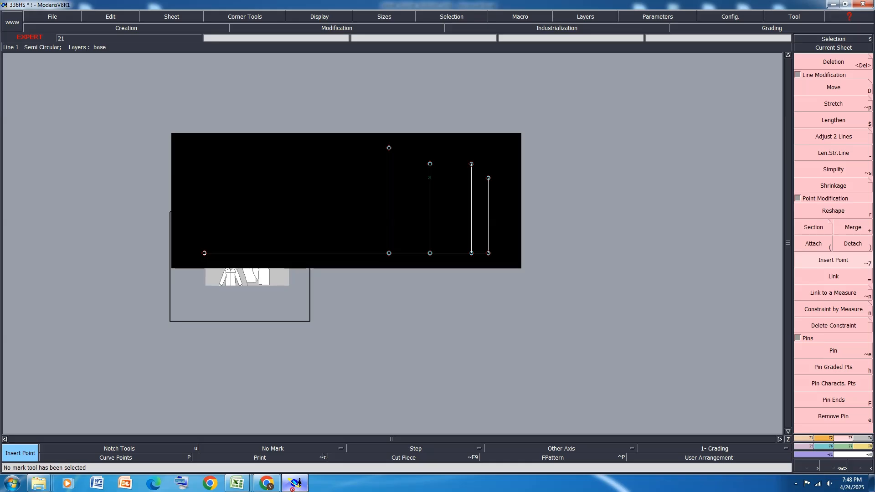
key(d)
click(489, 253)
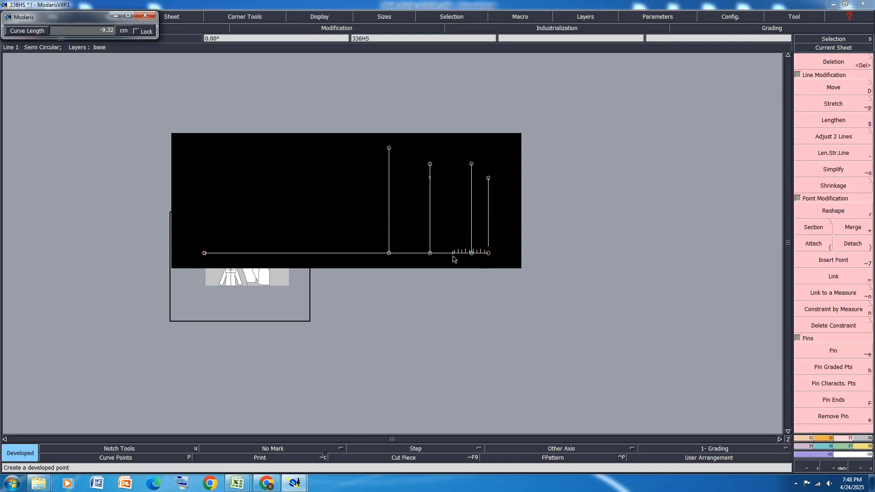
key(Down)
text(-9.7)
key(Return)
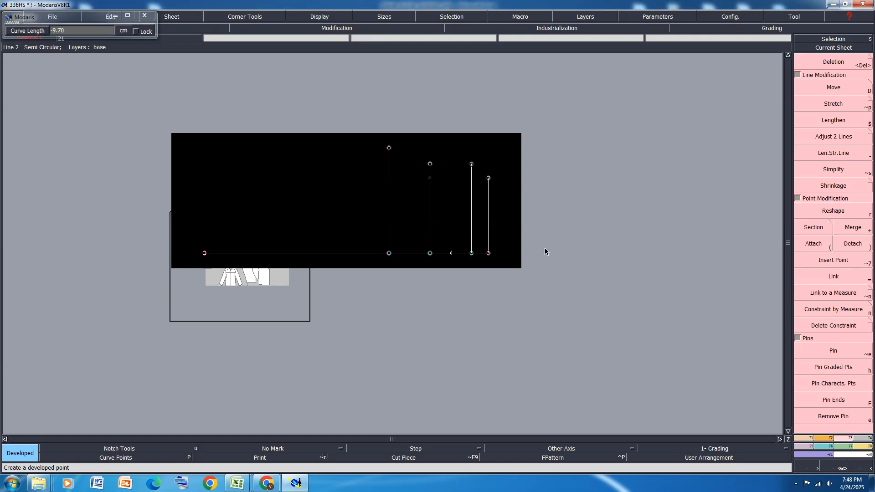
Step: Switch to the Excel spec's MMC sheet and fill the F neck width row with yellow
mouse_move(247, 482)
click(260, 465)
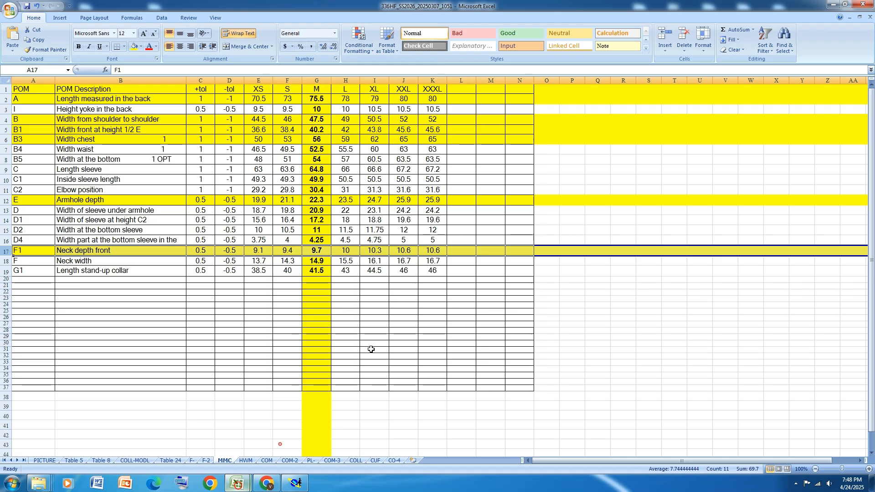
click(7, 262)
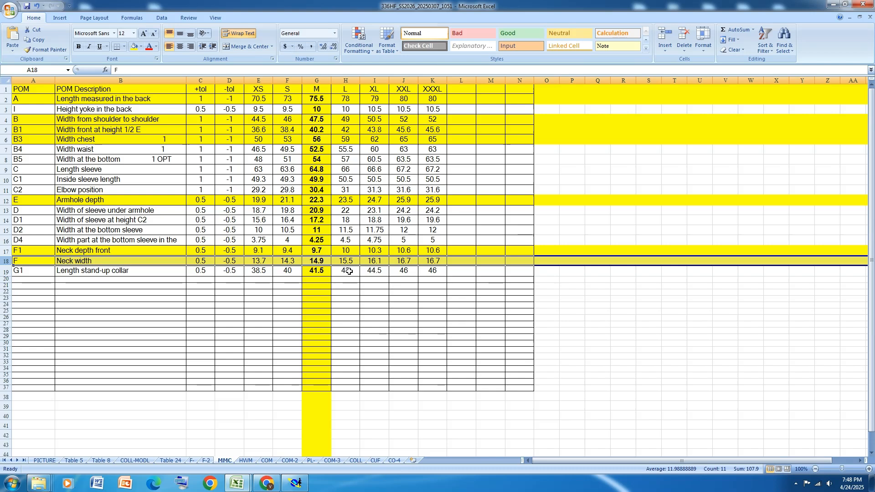
Step: Switch to Modaris and place a developed point 7.45 cm from the base line on the neck-end vertical line
click(295, 483)
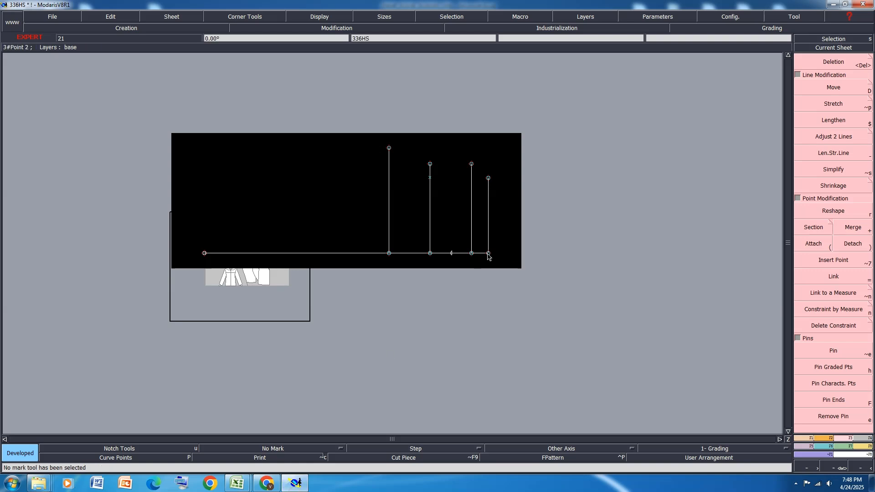
click(488, 254)
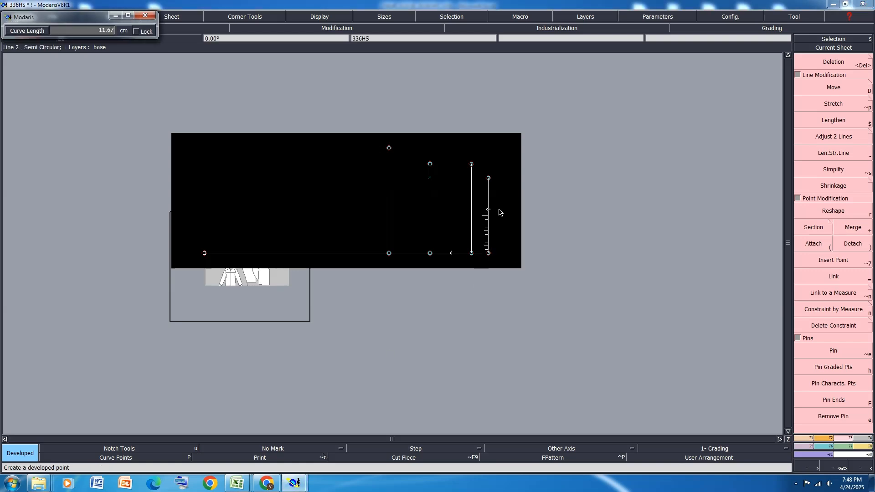
text(7.45)
key(Return)
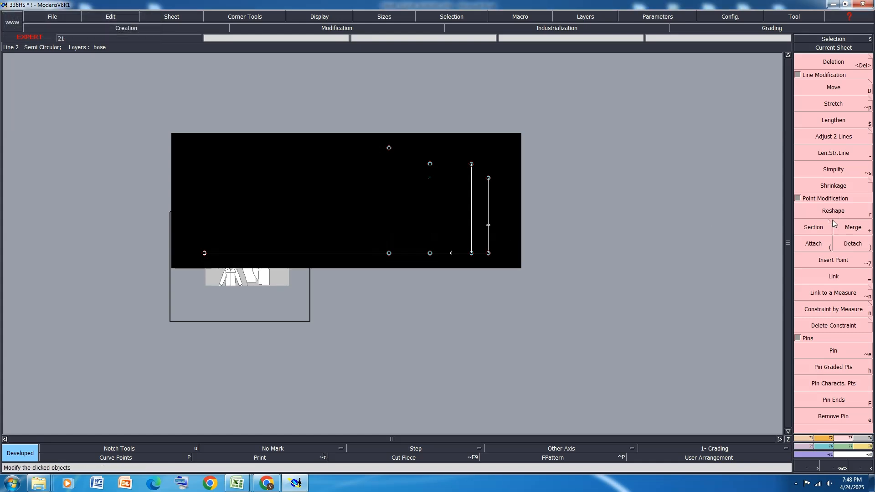
Step: Insert the new neck width point into its vertical line and save the model
click(839, 261)
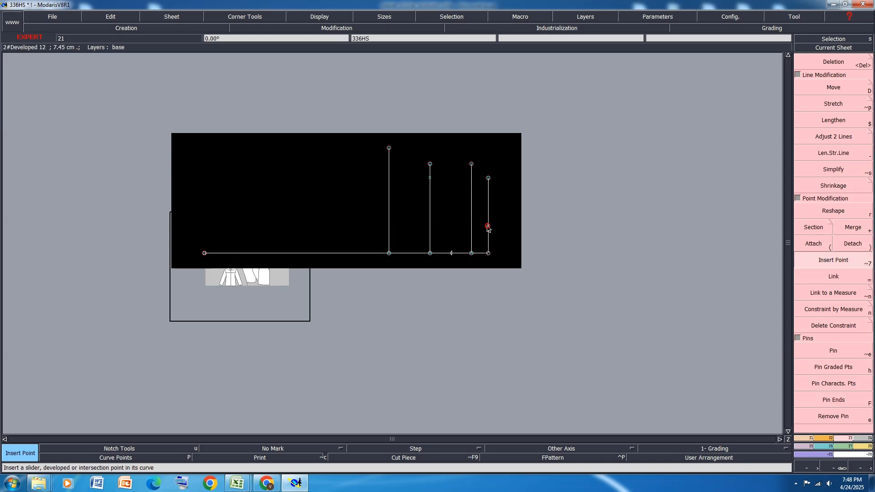
key(ctrl+s)
click(375, 296)
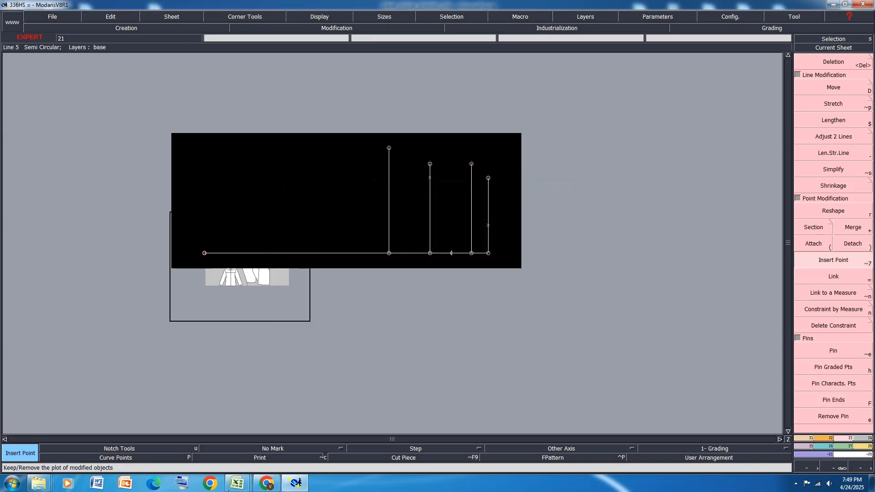
Step: Switch to the Excel spec and examine the shirt's front and back photos on the PICTURE sheet
mouse_move(234, 487)
click(276, 433)
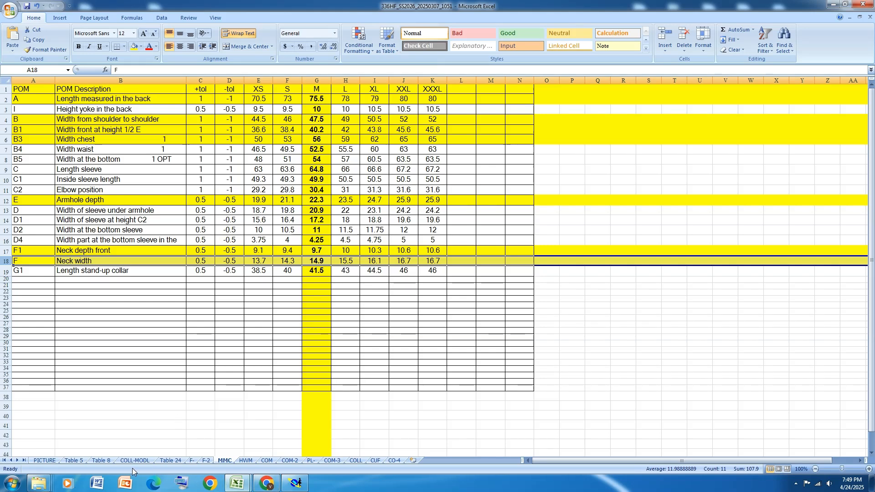
click(44, 460)
scroll(252, 308, up, 2)
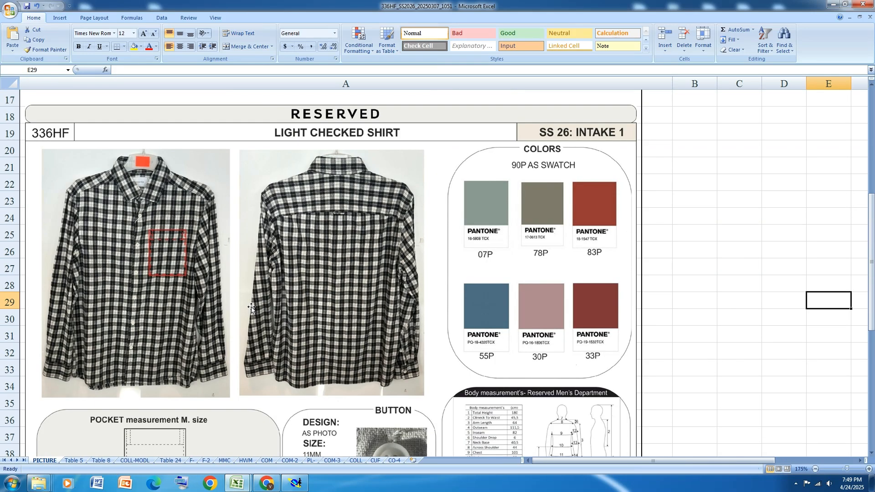
scroll(252, 308, down, 1)
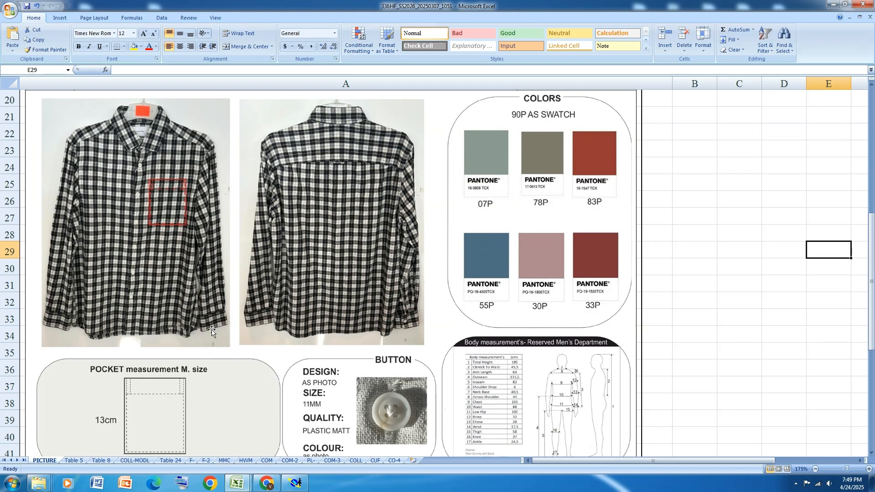
scroll(212, 332, up, 1)
Step: Look through the spec sheets from Table 5 to F-2, the MMC measurements and the HWM measurement sketch
click(74, 460)
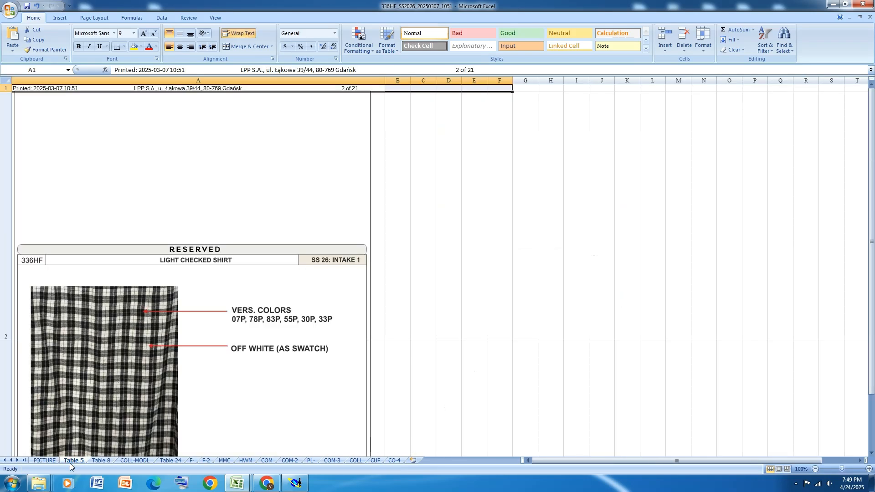
click(102, 460)
click(135, 460)
click(170, 461)
click(192, 460)
click(206, 461)
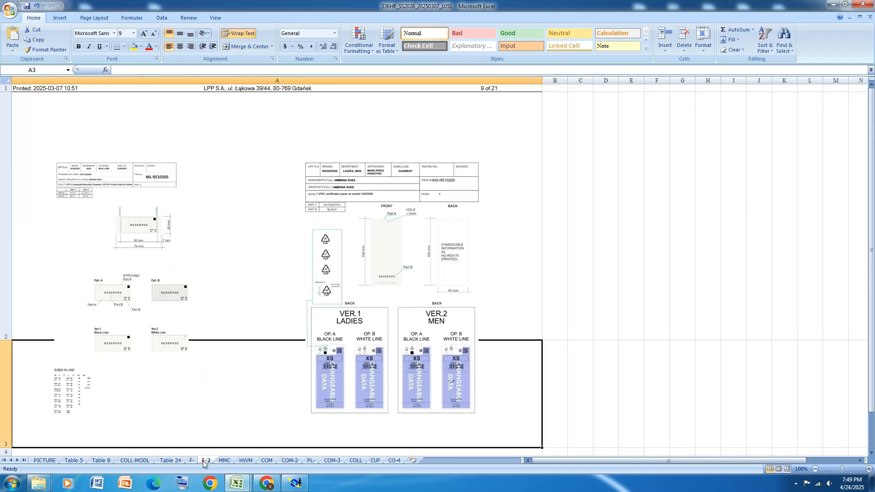
click(224, 460)
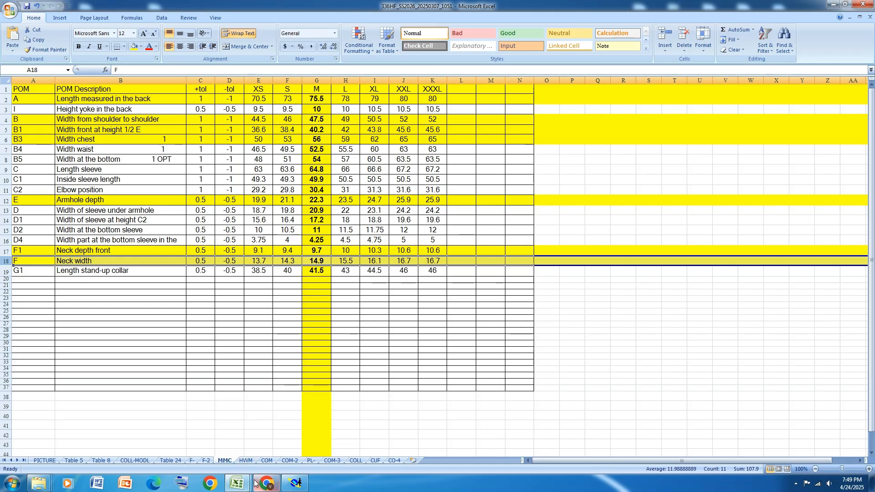
click(247, 460)
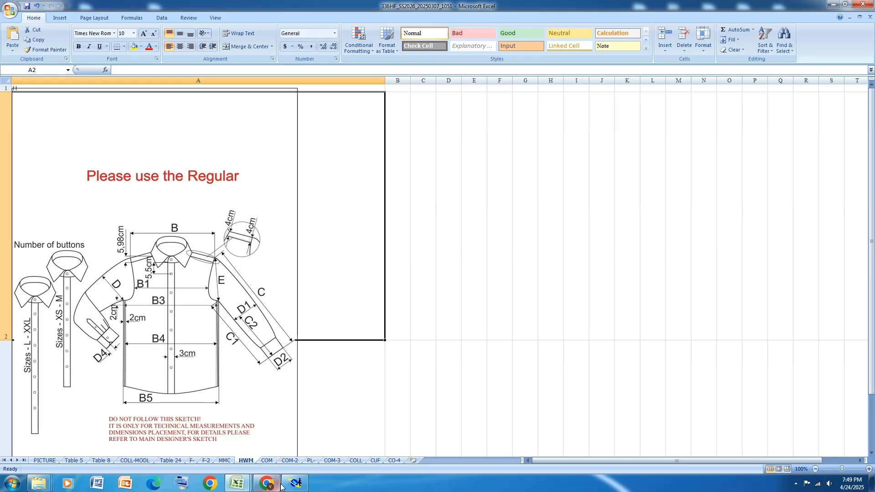
Step: Switch to Modaris and pin the characteristic points of the current sheet
click(297, 484)
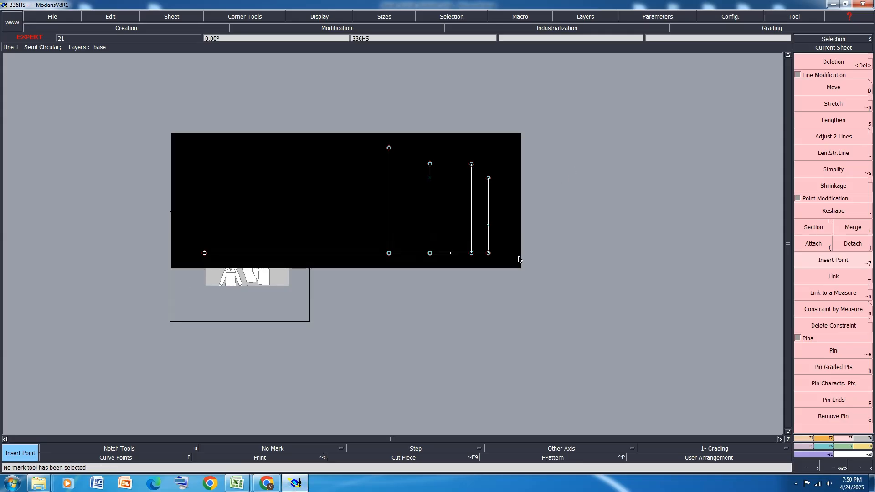
click(842, 385)
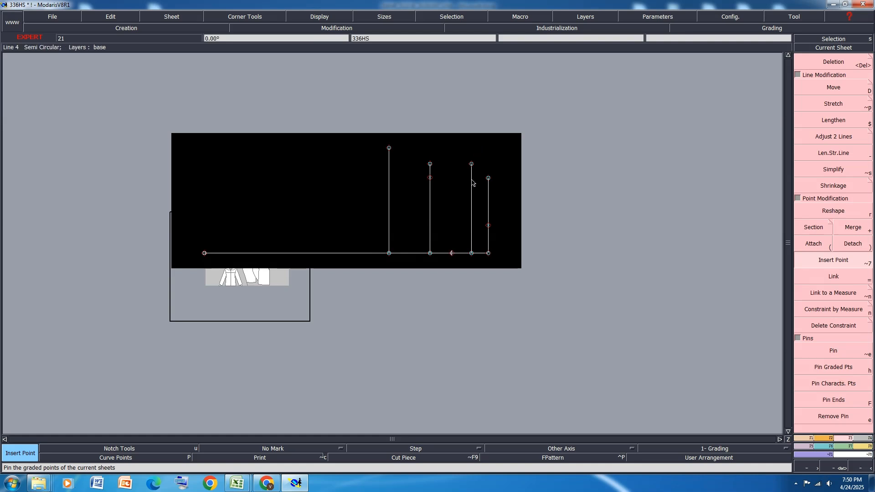
Step: Try to move only the vertical line next to the neck-end line by -1.40 cm in X and 0 in Y, undoing the move
click(848, 90)
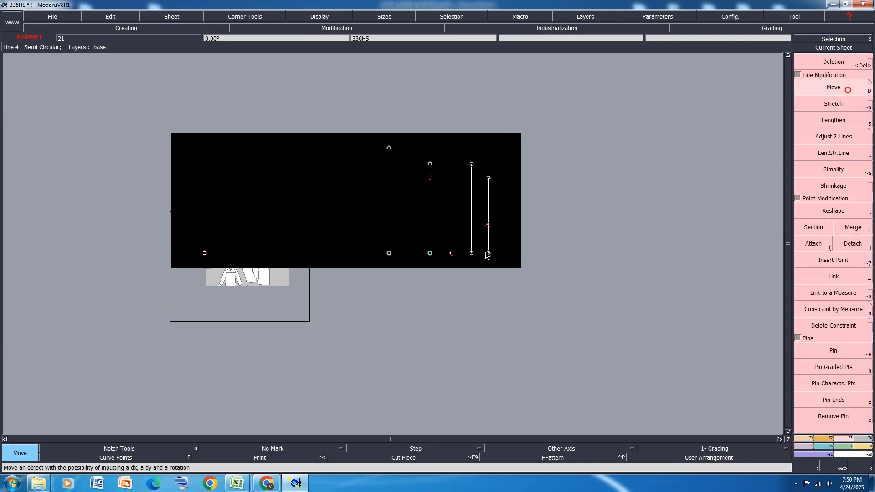
click(473, 226)
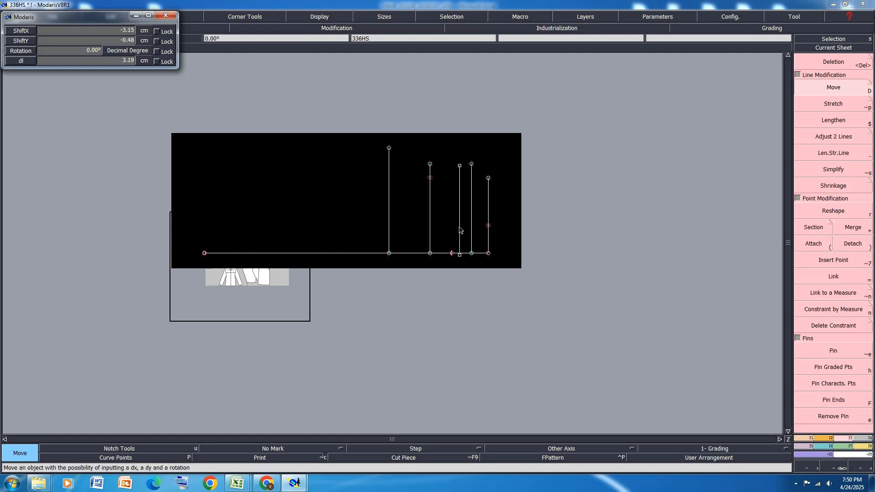
key(Down)
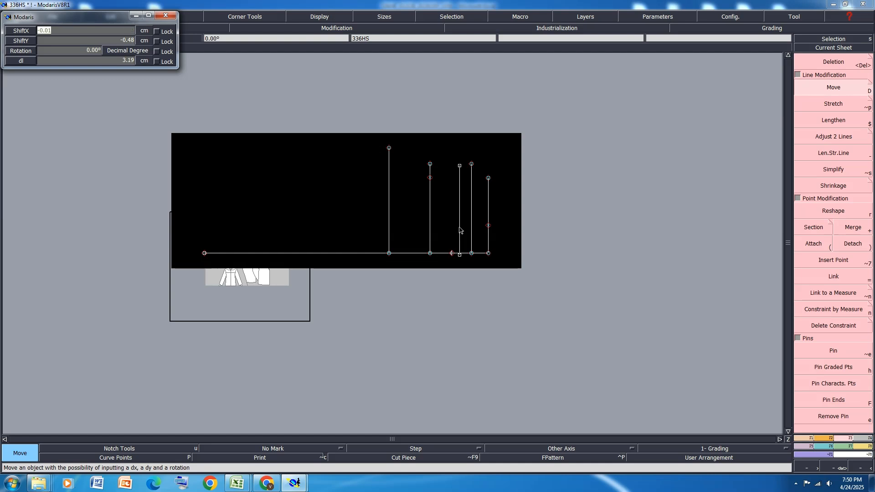
text(-1.4)
key(Return)
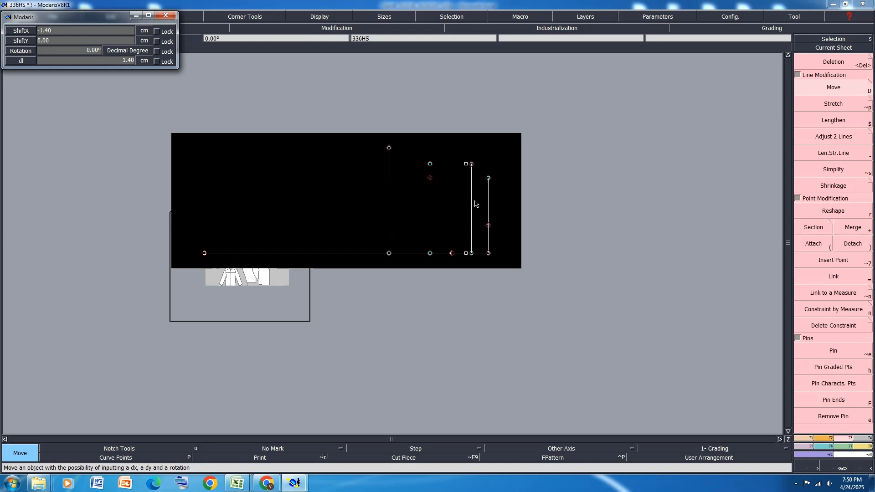
click(452, 199)
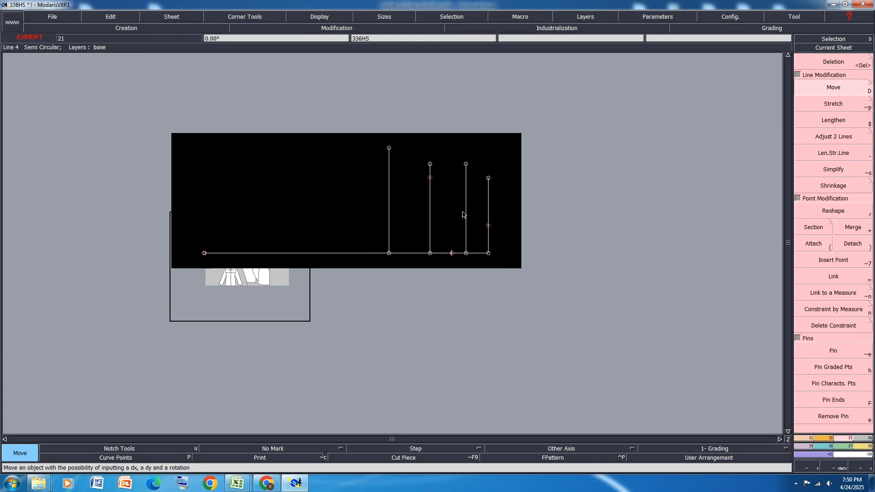
key(ctrl+z)
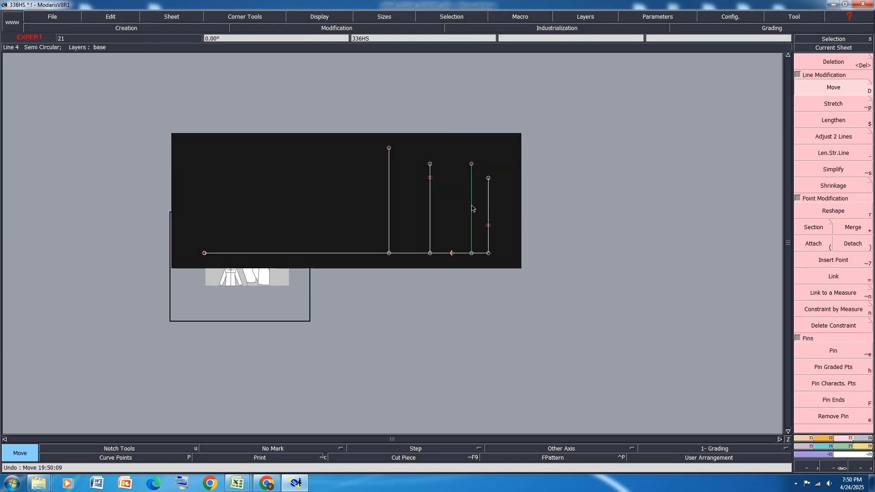
Step: Select the three vertical lines below the neck-end line, move them together by -1.40 cm in X, and save the model
click(390, 204)
click(430, 200)
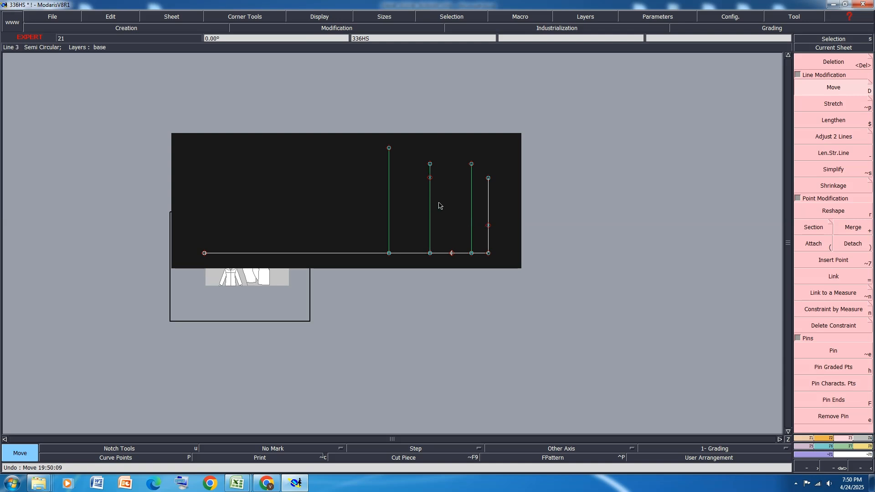
click(471, 218)
key(Down)
key(Return)
key(Return)
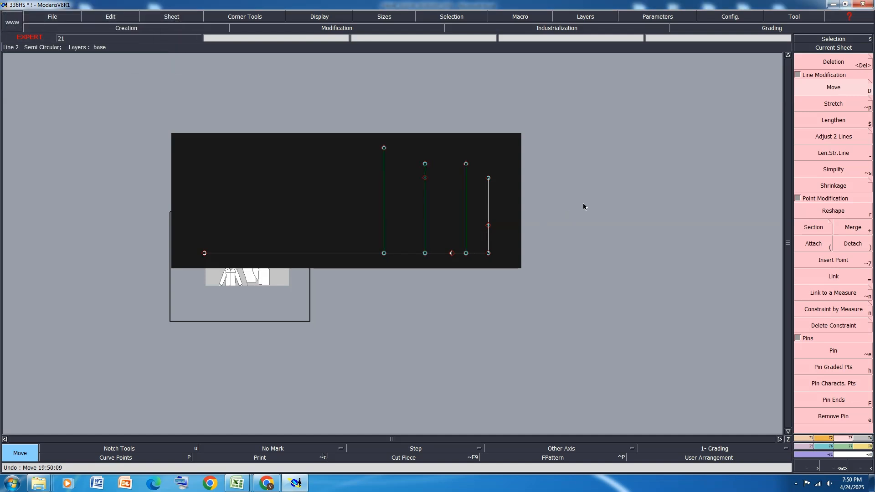
click(583, 203)
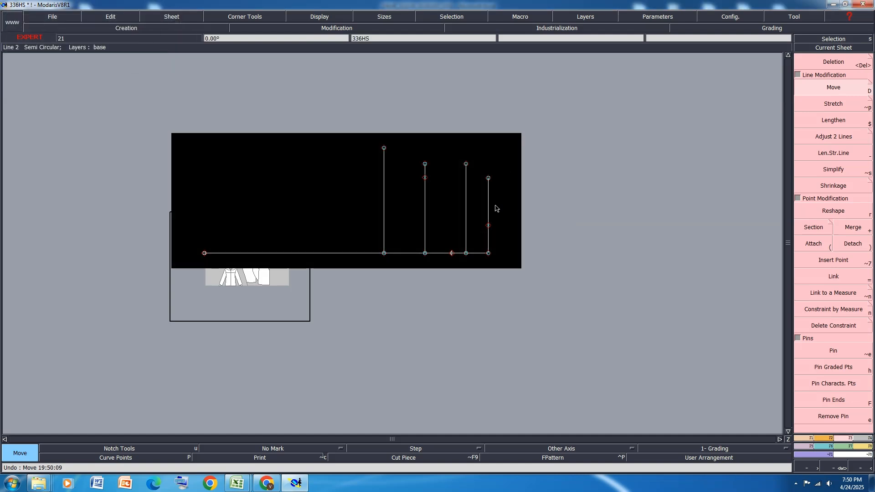
key(ctrl+s)
click(376, 294)
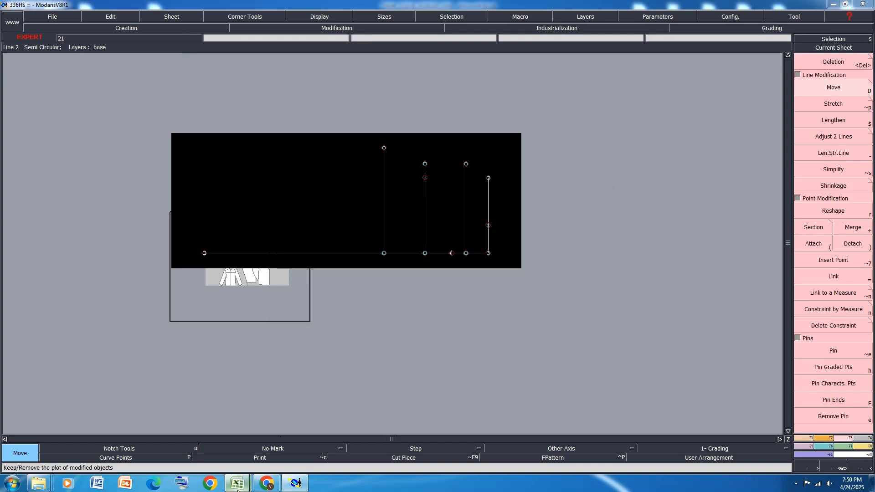
Step: Check the HWM sketch in Excel, return to Modaris and draw a straight shoulder line from the adjacent vertical line's outer end to the neck width point
mouse_move(237, 484)
click(262, 453)
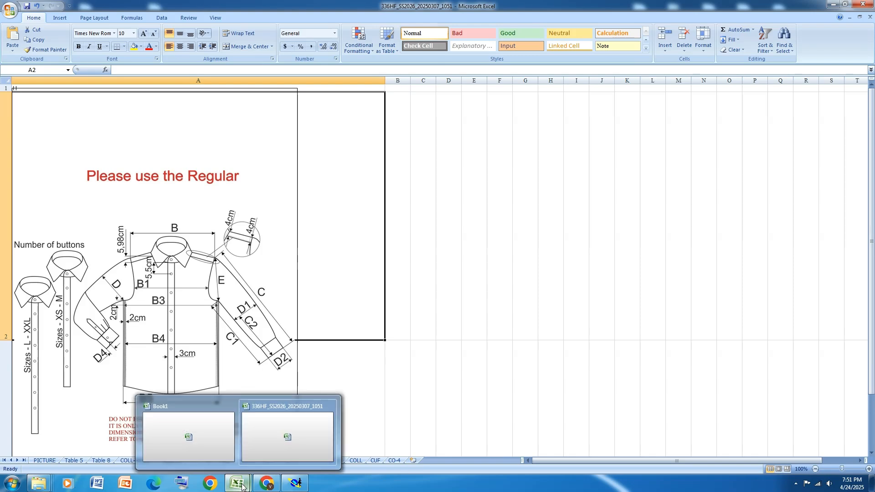
click(295, 484)
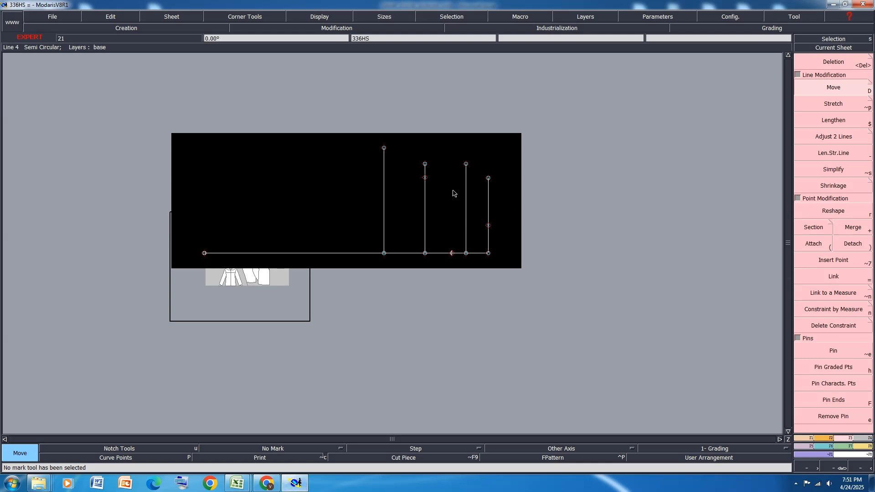
key(l)
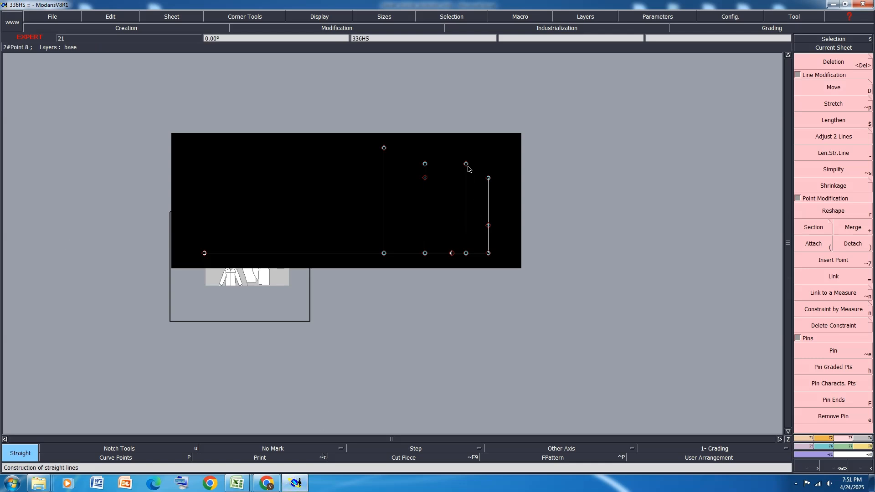
click(466, 164)
click(488, 225)
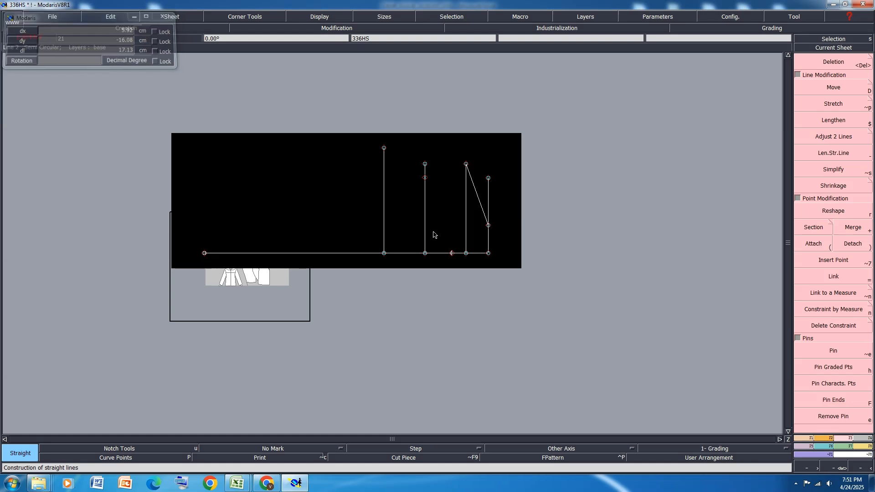
Step: Create parallel lines 4 cm from the shoulder line on both sides
click(811, 438)
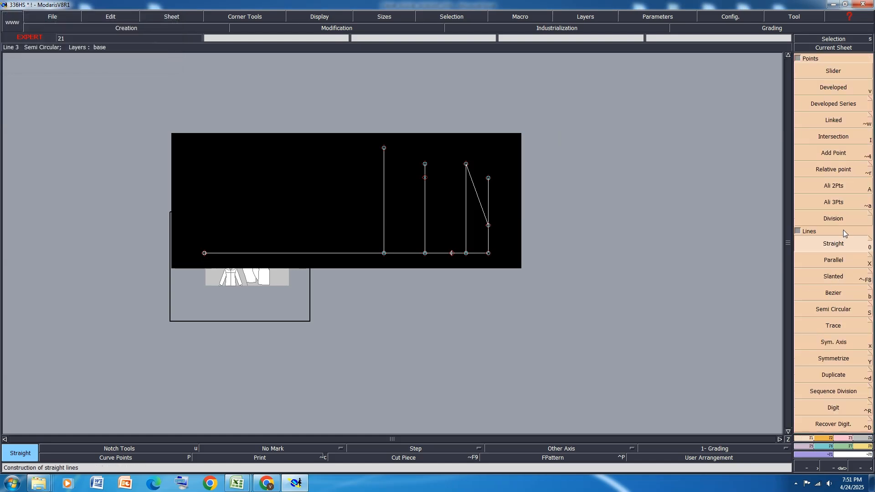
click(841, 262)
click(476, 190)
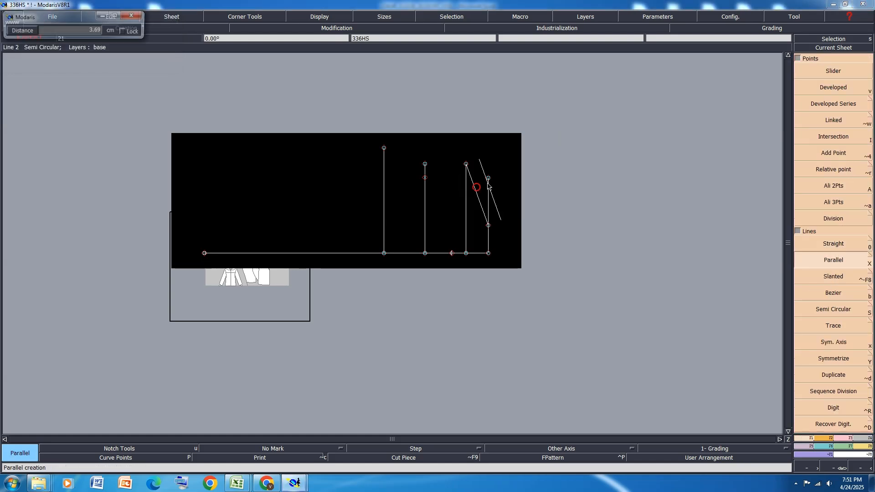
click(488, 186)
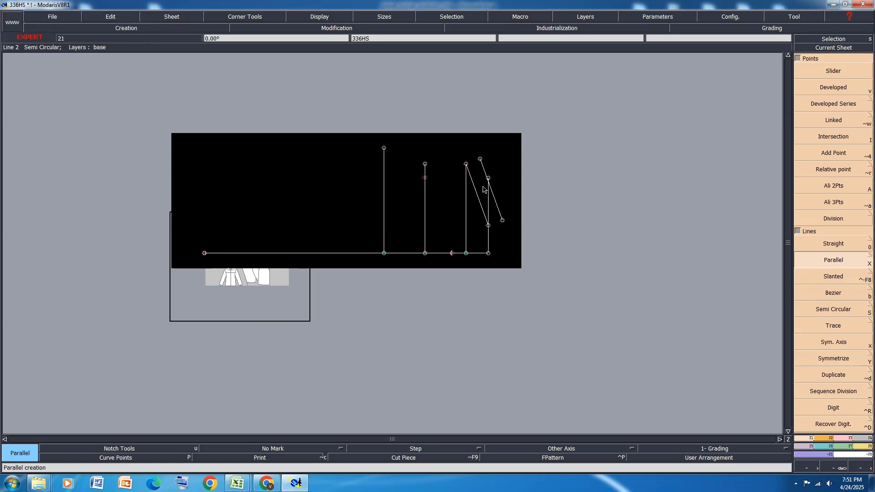
click(477, 194)
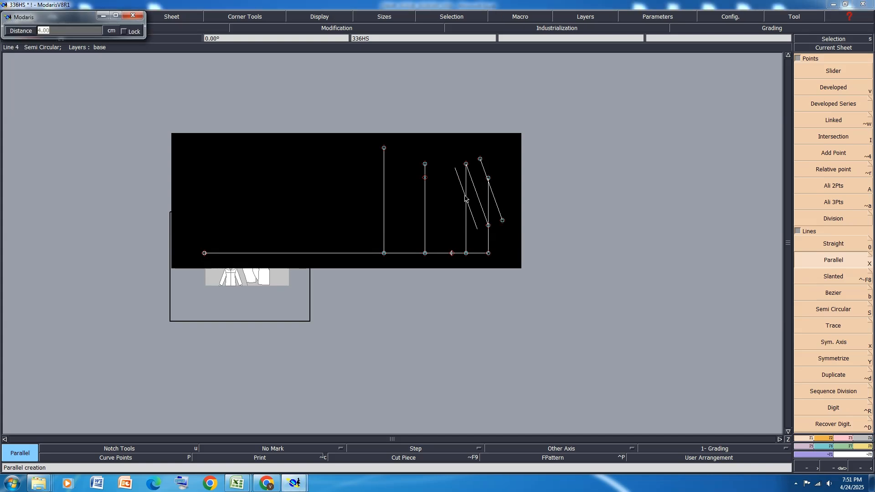
key(Return)
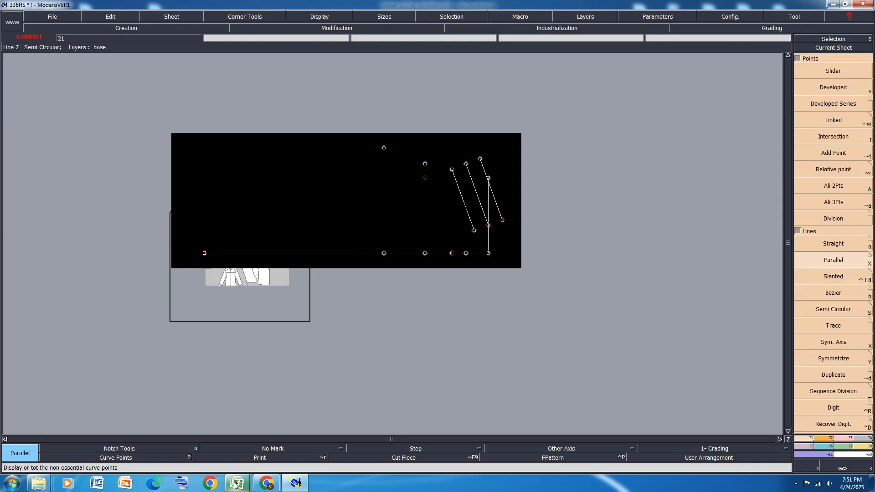
Step: Check the HWM sketch in Excel, return to Modaris and create a line parallel to the chest line, 2 cm away on the hem side
mouse_move(237, 483)
click(267, 436)
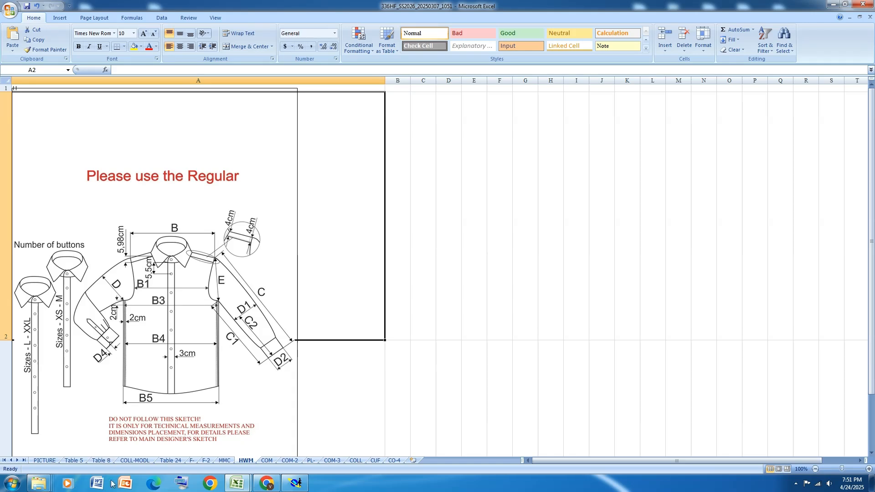
click(296, 486)
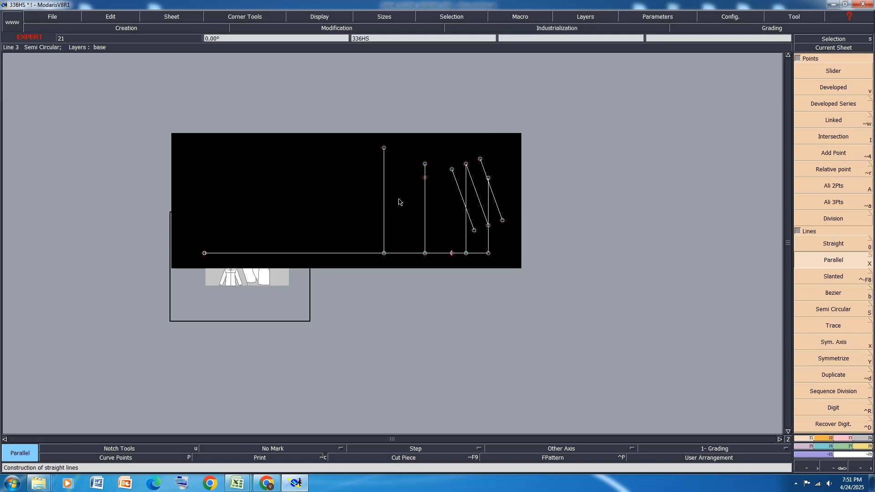
click(385, 203)
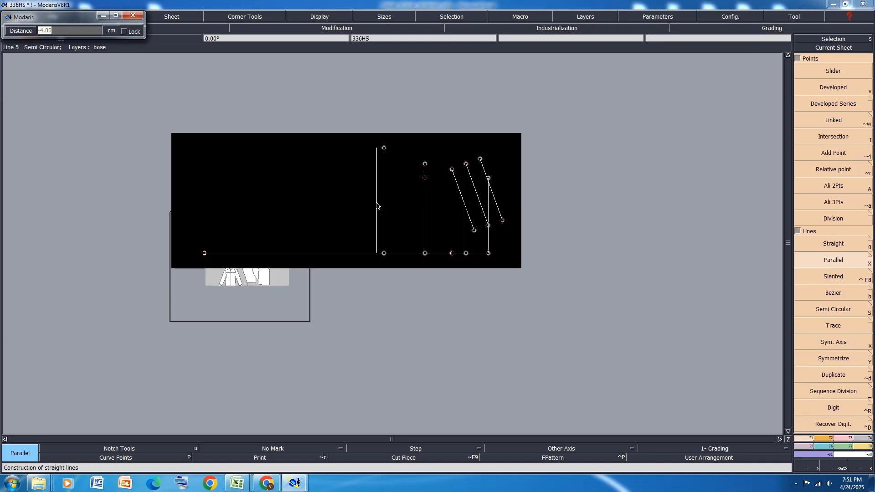
click(376, 203)
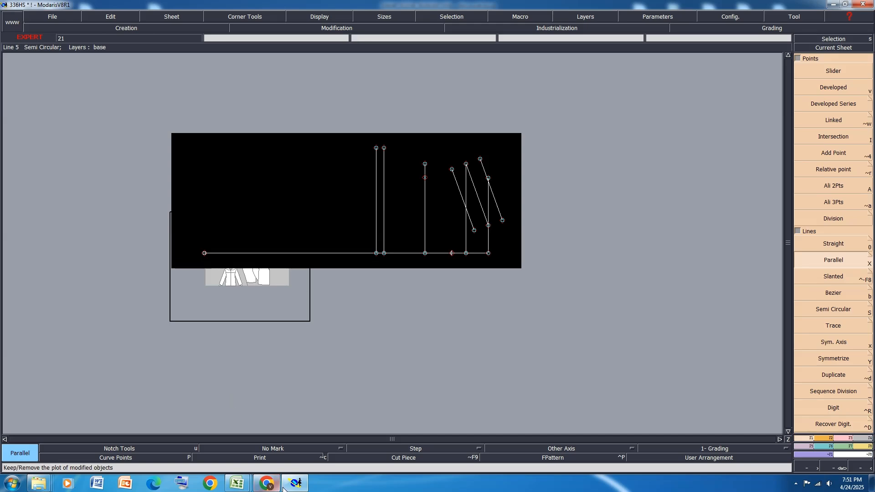
Step: Check the HWM sketch in Excel, return to Modaris and draw the hem line from the base line's free end with dx 0 and dy 27
mouse_move(237, 483)
click(291, 435)
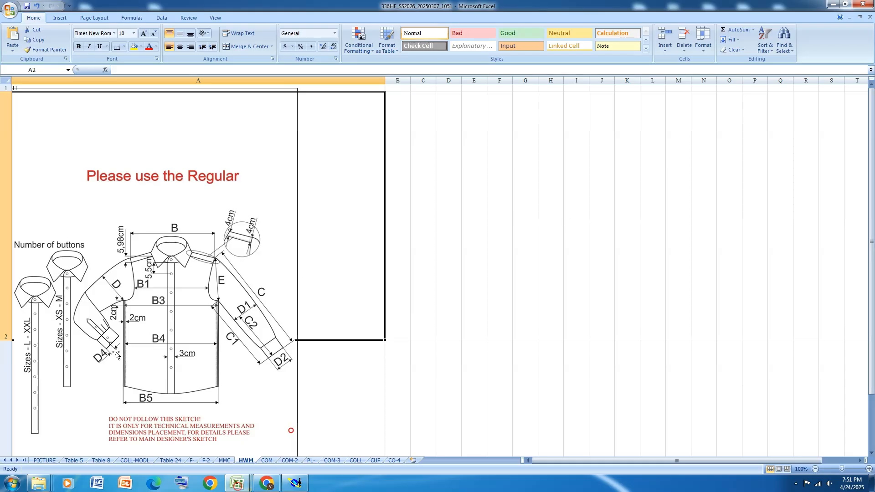
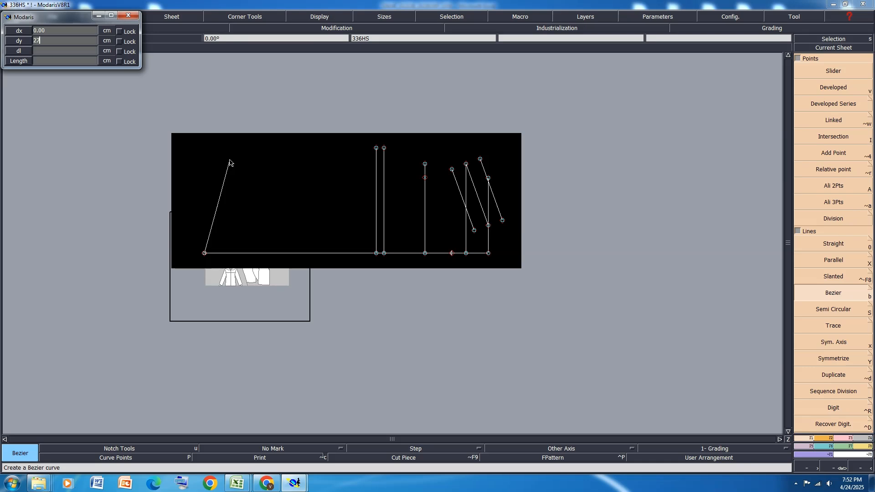
key(Return)
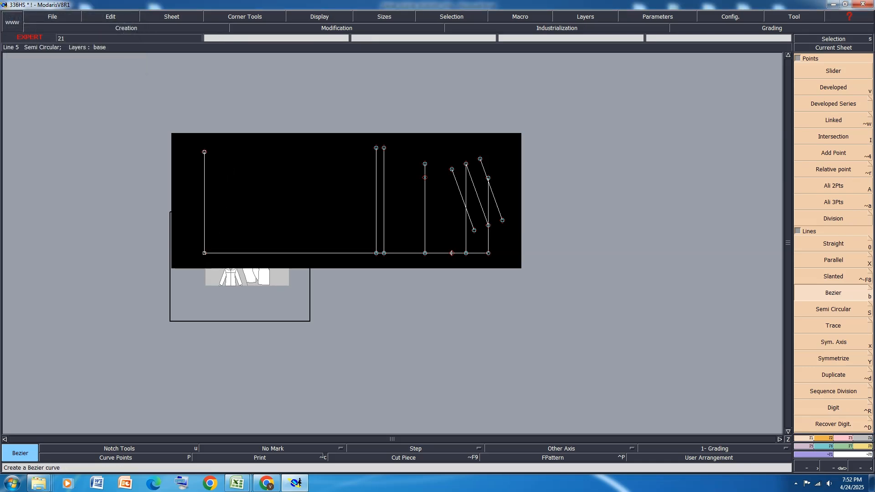
Step: Pin the characteristic points and move only the hem line's outer end by 5 cm in X and 0 in Y
click(846, 438)
click(837, 88)
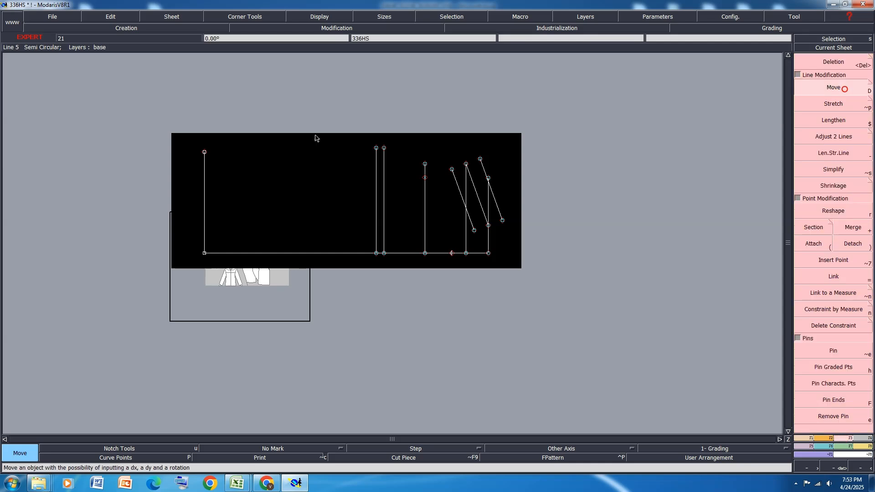
click(204, 153)
click(213, 150)
key(ctrl+z)
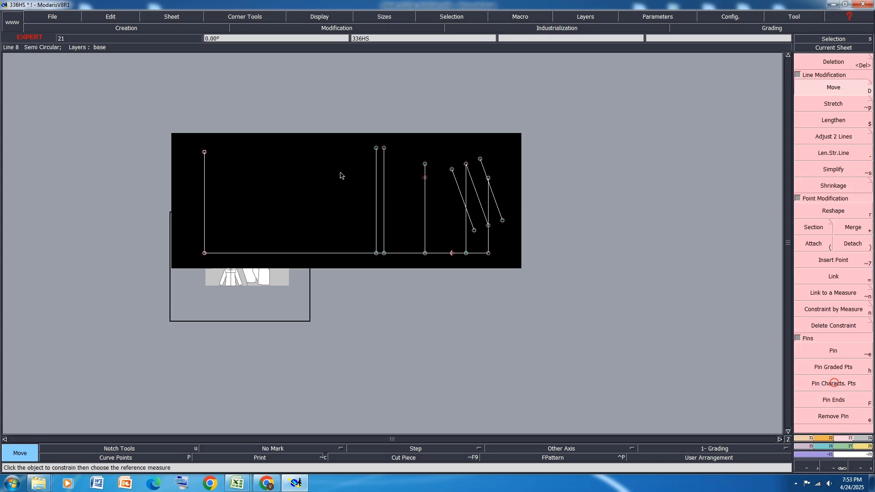
click(204, 152)
text(5)
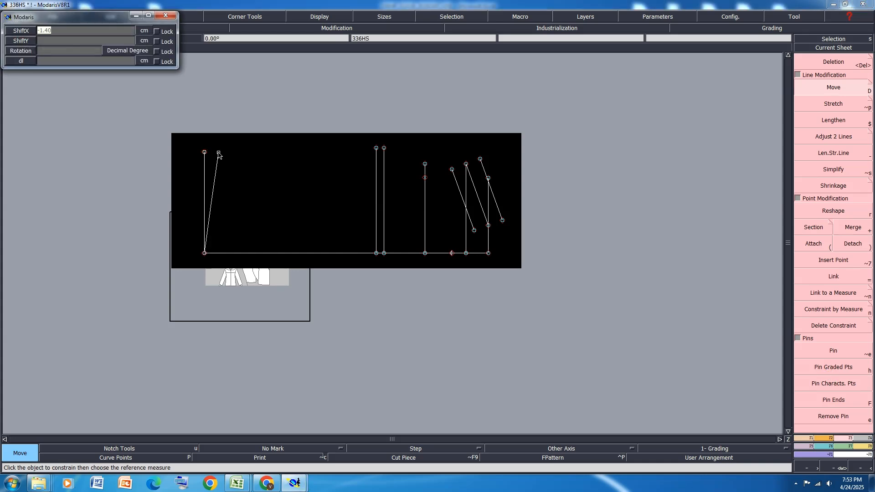
key(Tab)
text(0)
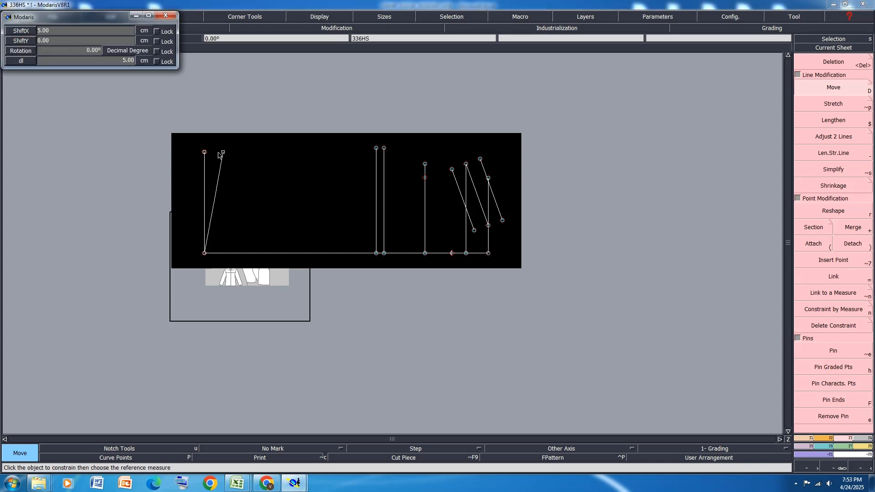
key(Return)
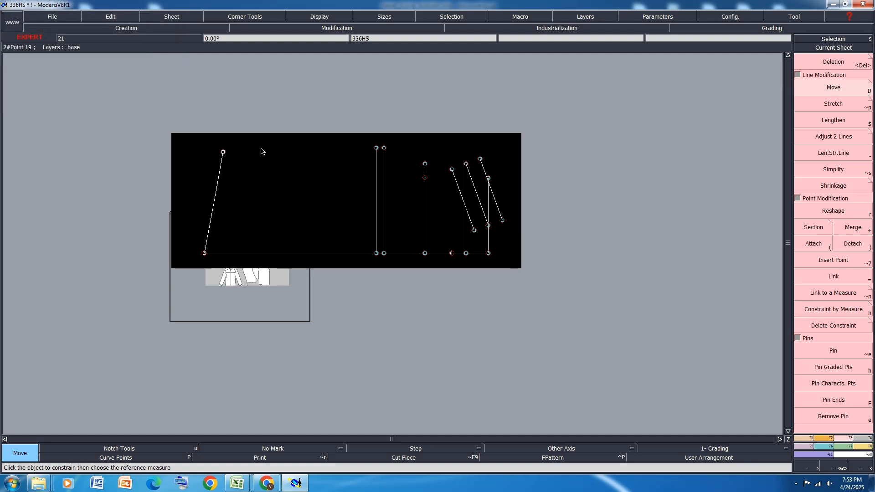
Step: Draw a Bezier side seam from the hem's outer end through the 2 cm parallel line's outer end to the chest line's outer end, and save the model
key(b)
click(222, 152)
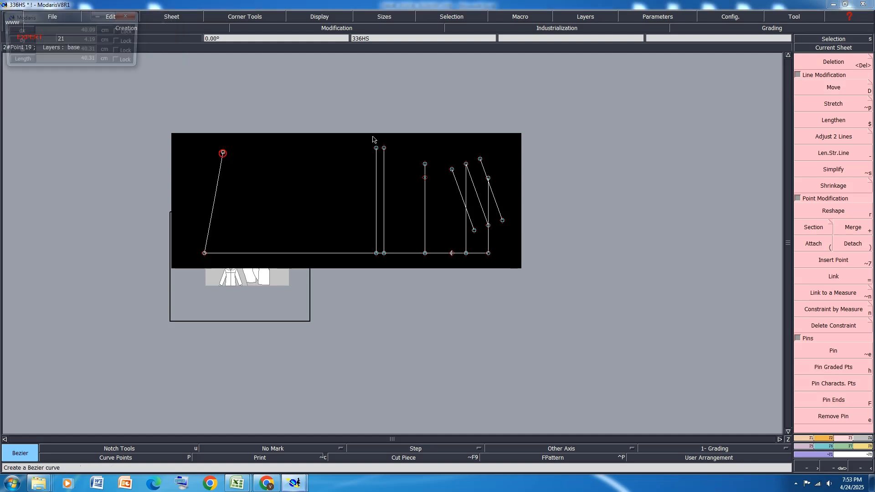
key(Escape)
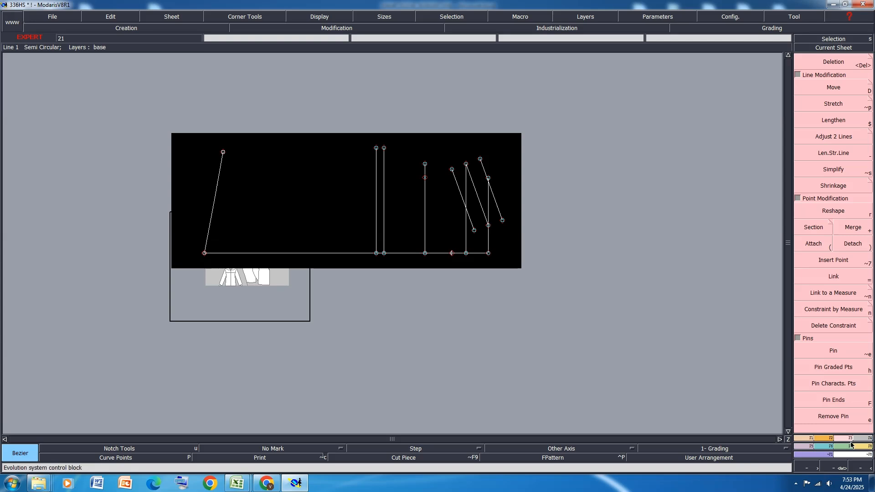
click(809, 439)
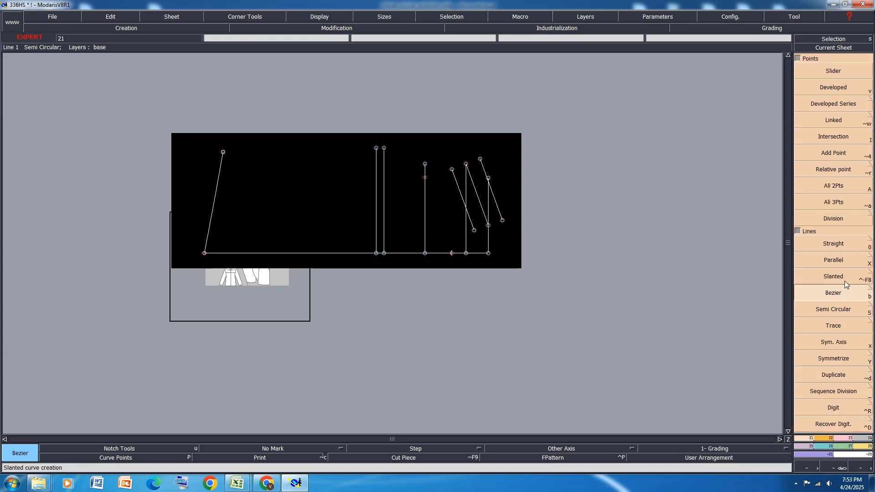
click(223, 152)
shift+click(376, 148)
click(384, 148)
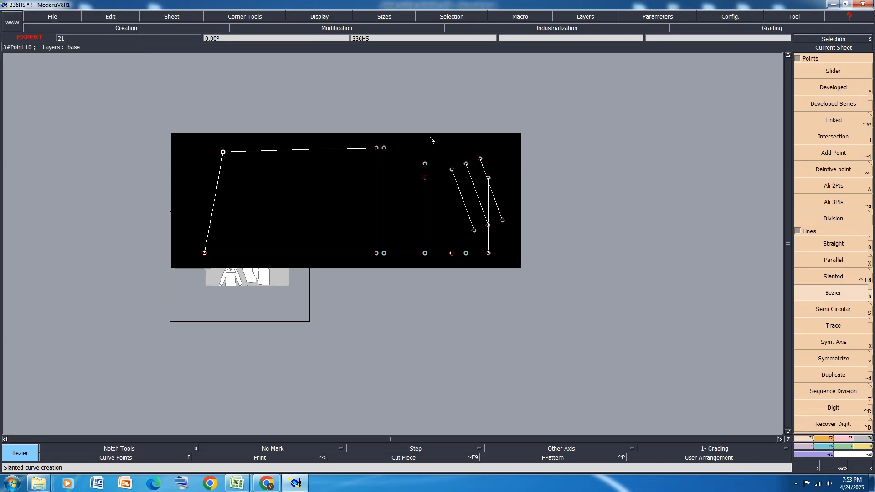
key(ctrl+s)
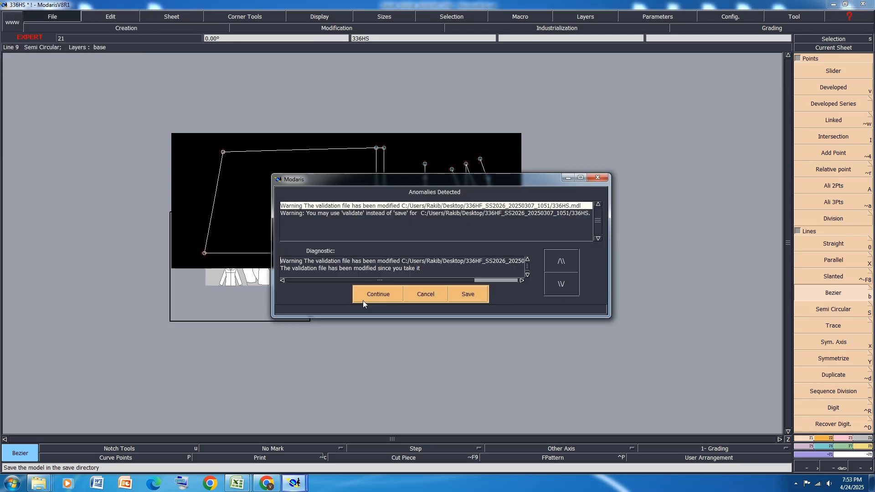
click(387, 294)
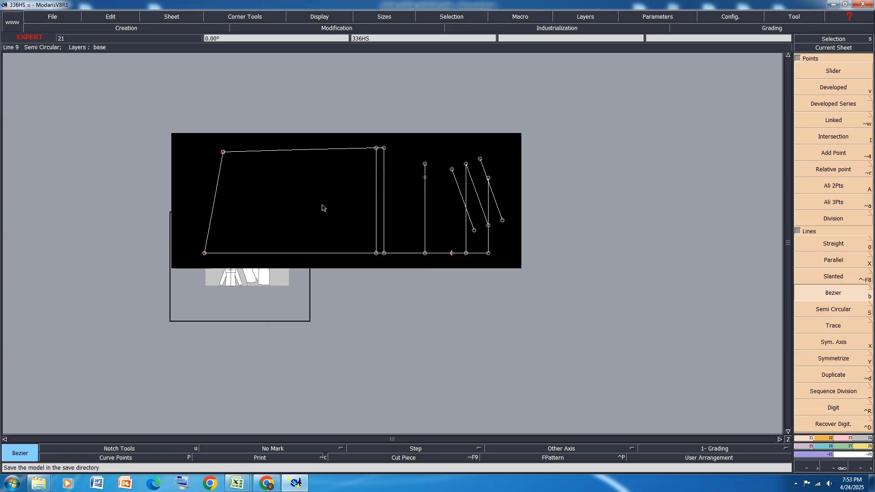
Step: Measure the side seam's length from the hem to the chest line and remove the measurement
key(l)
click(224, 153)
key(super)
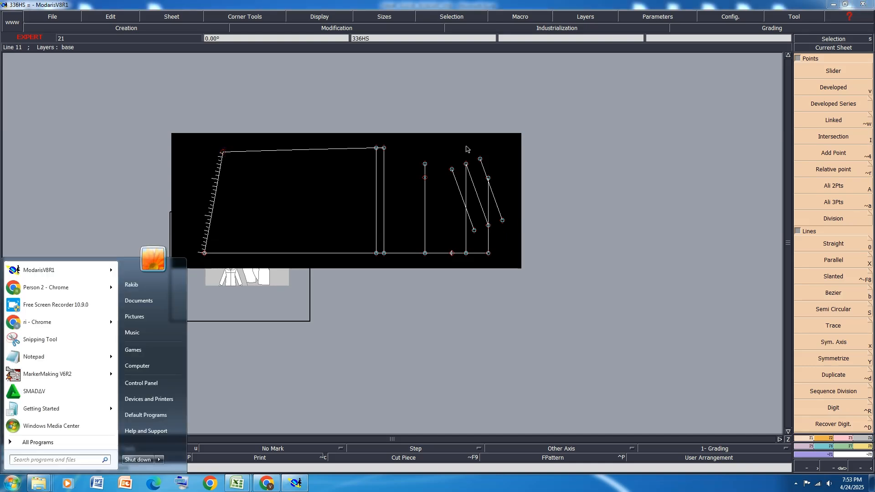
click(483, 151)
key(ctrl+z)
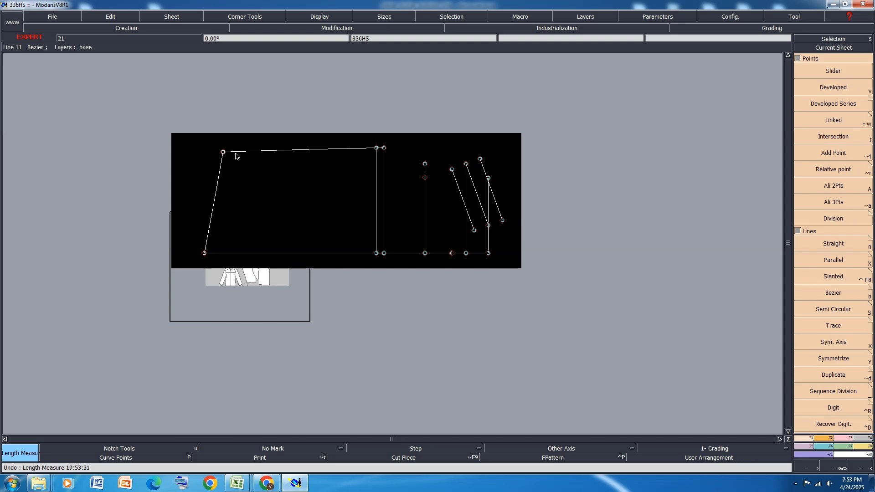
click(523, 139)
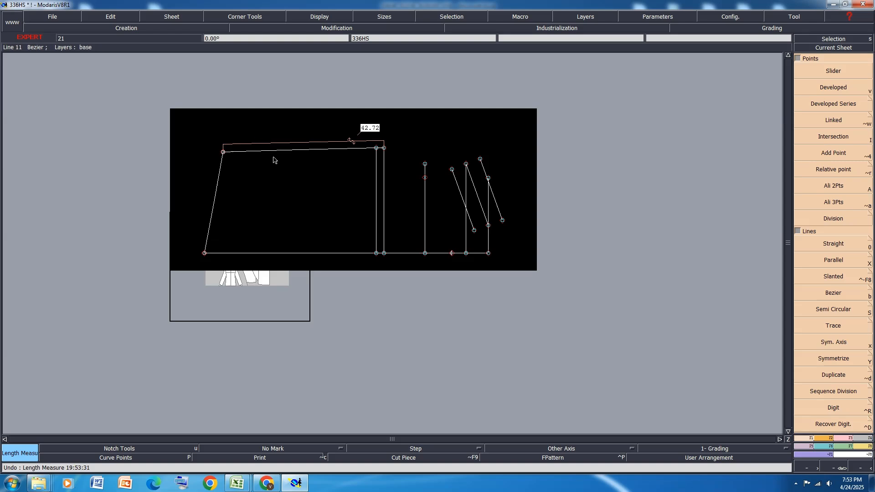
key(ctrl+z)
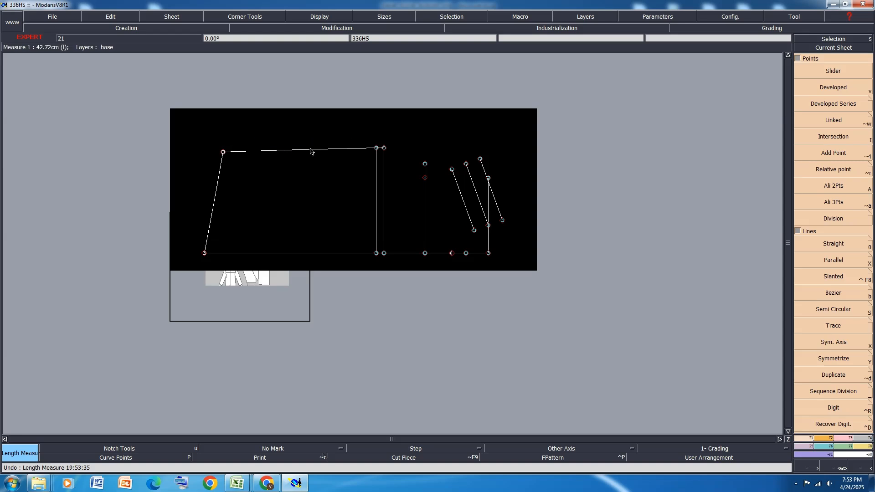
Step: Add a developed point on the side seam at a curve length of -21 cm from the chest line's outer end
key(v)
click(384, 148)
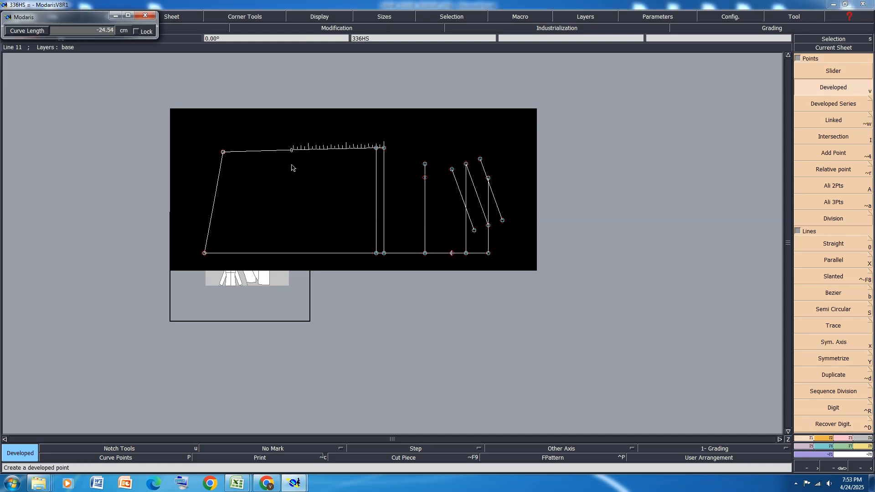
text(21)
double_click(62, 31)
key(Return)
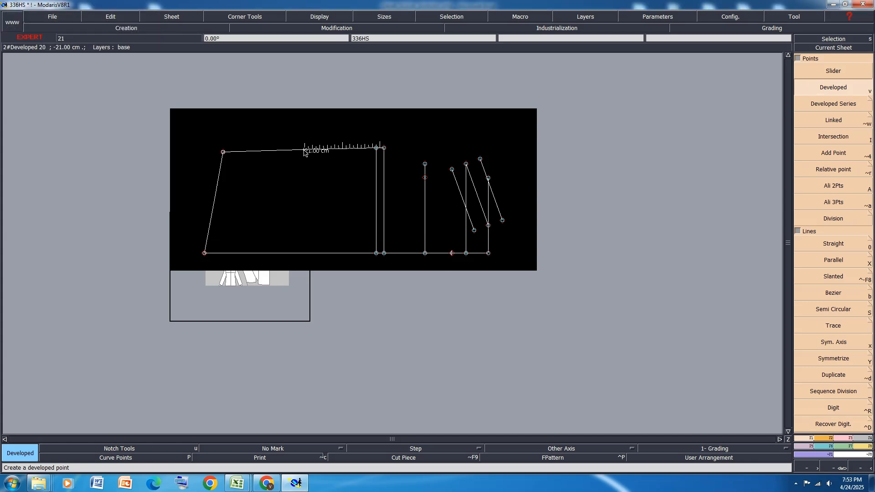
Step: Draw a straight waist line from the developed point to the base line, align it vertically, and insert its lower end point into the base line
key(0)
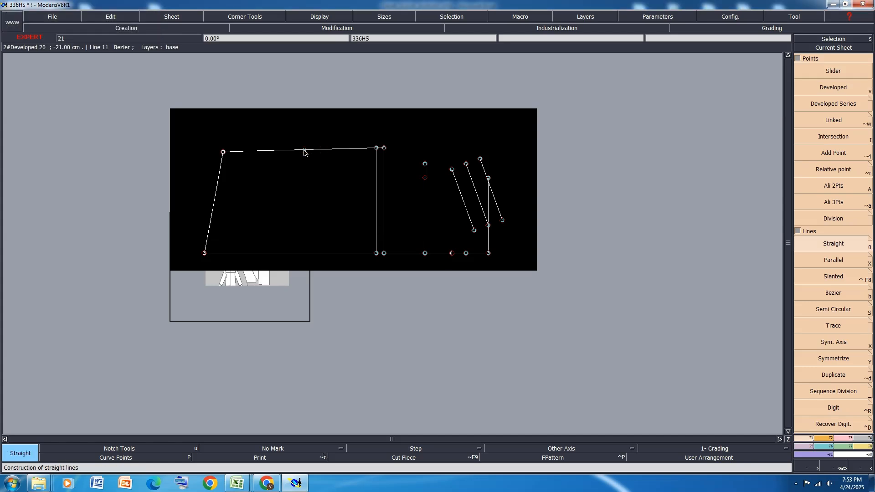
click(304, 149)
click(304, 253)
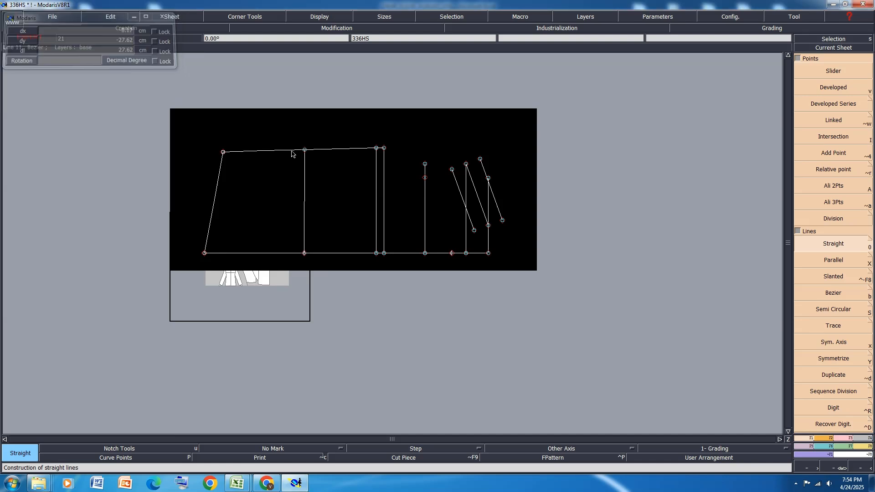
key(shift+a)
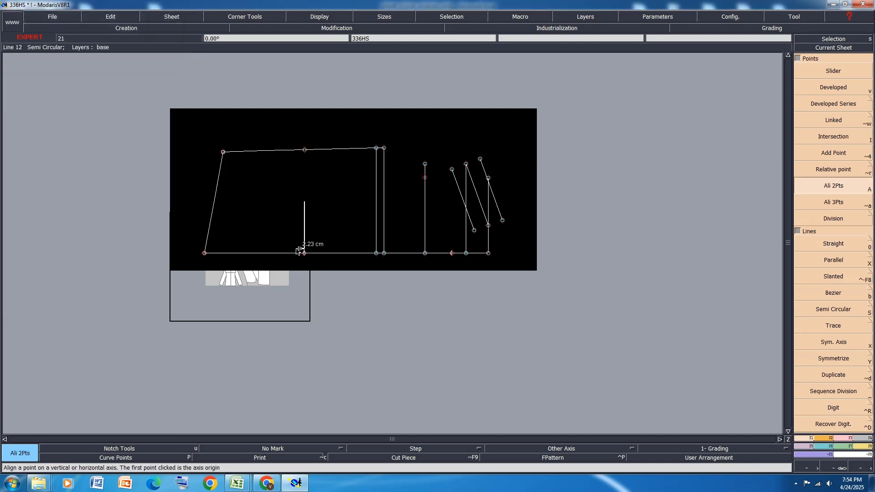
key(i)
click(305, 253)
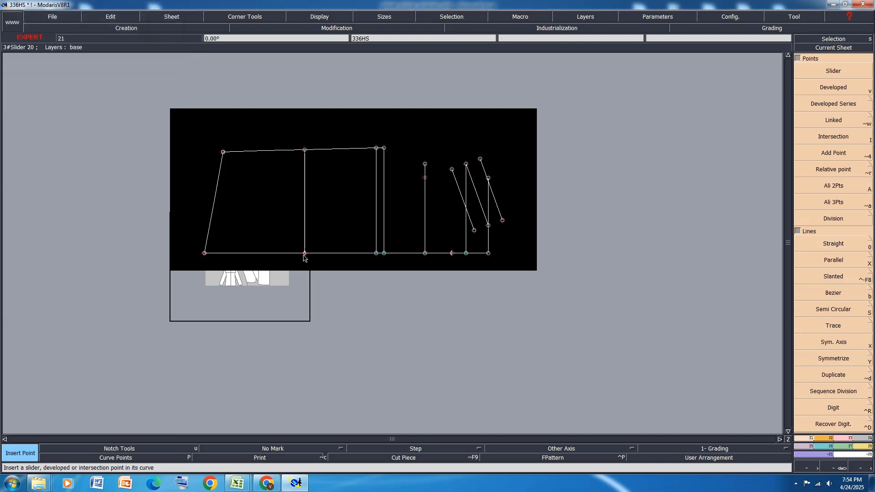
Step: Measure the length along the base line from its neck end to the waist line and remove the measurement
key(l)
click(489, 254)
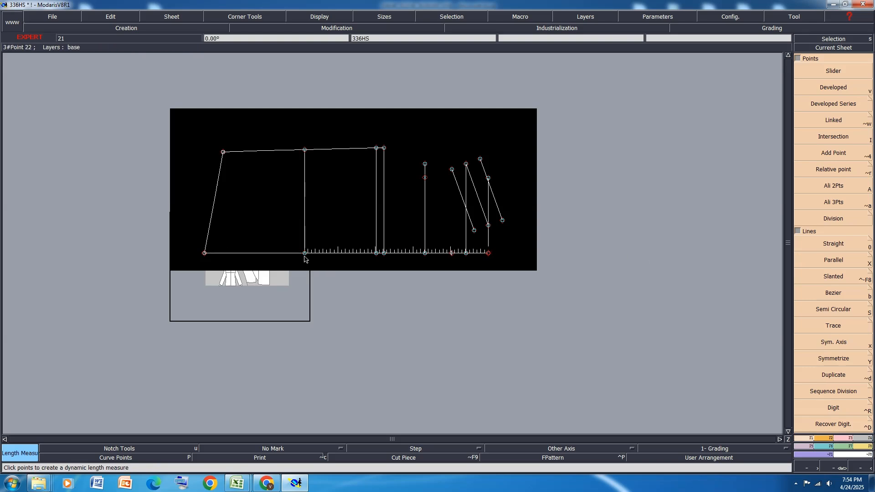
click(305, 254)
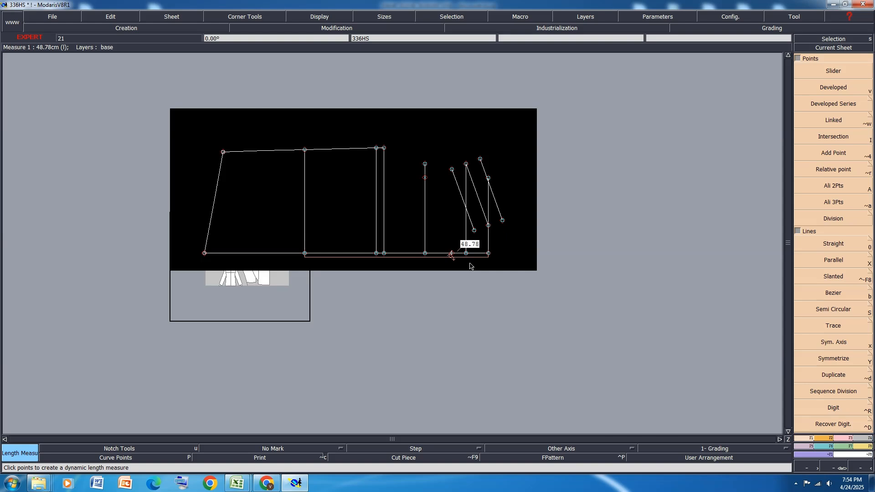
key(ctrl+z)
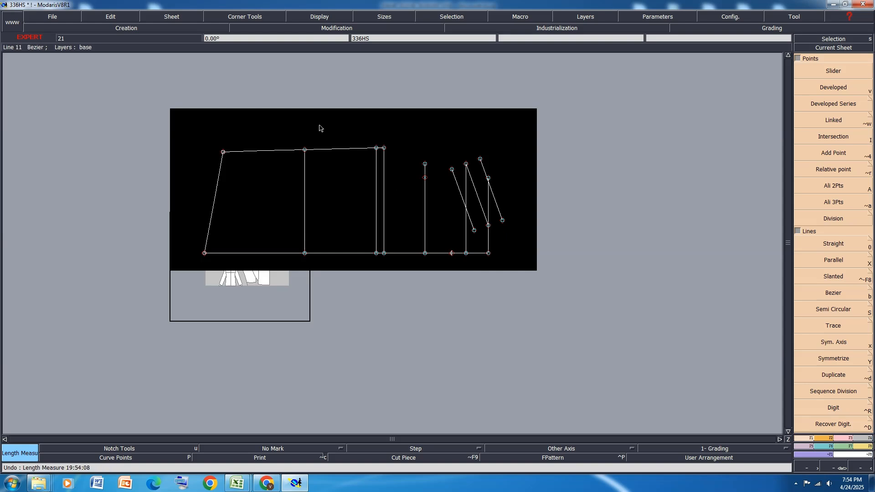
Step: Move the waist line with both its end points by 0.87 cm in X and save the model
click(842, 438)
click(834, 90)
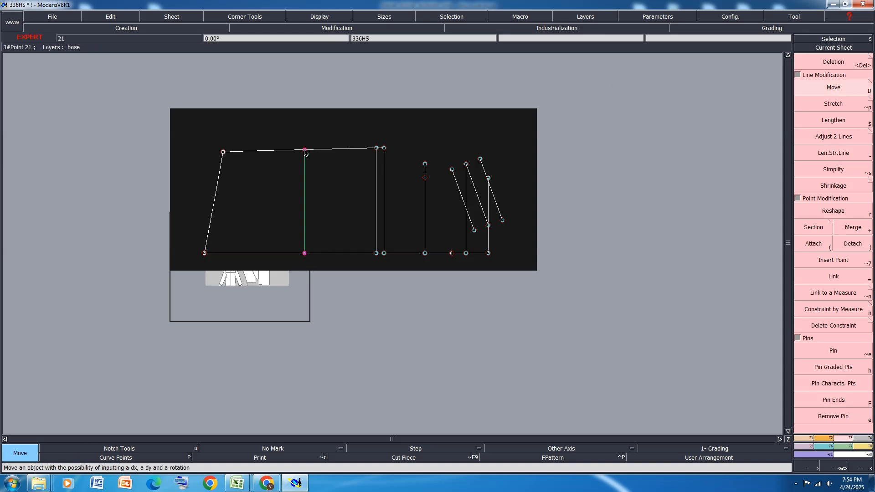
click(305, 152)
key(Down)
text(.)
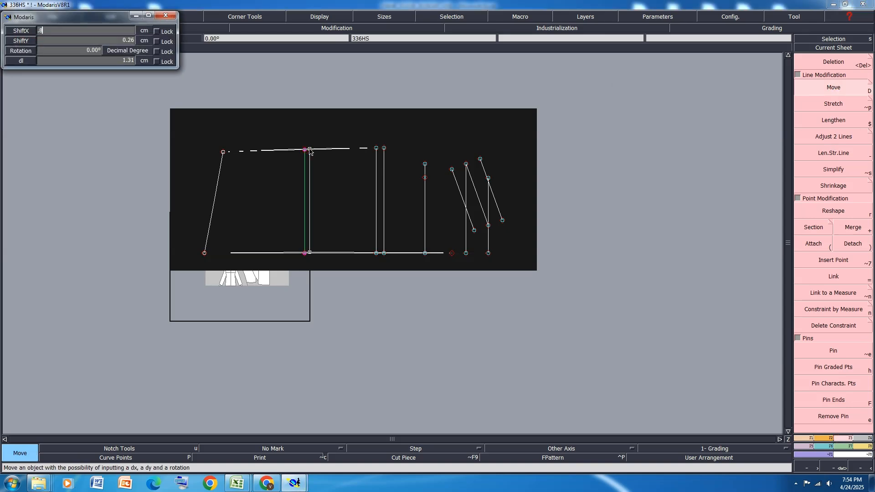
text(87)
key(Return)
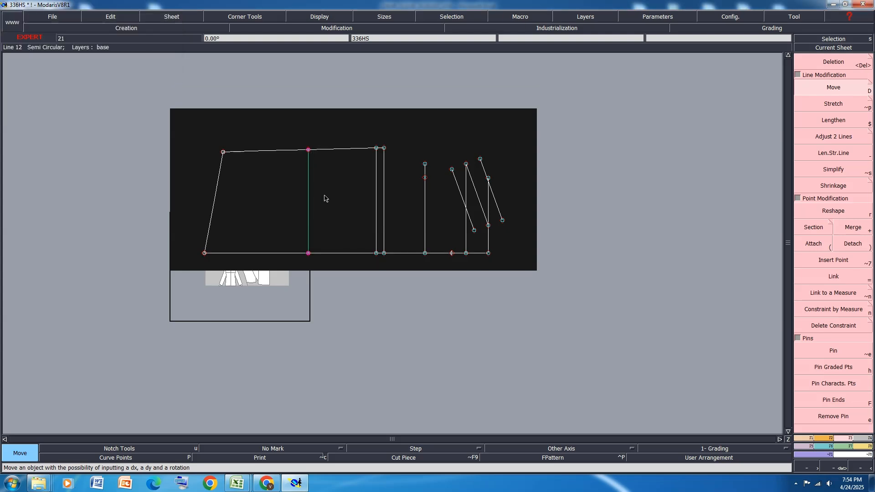
key(ctrl+s)
click(390, 289)
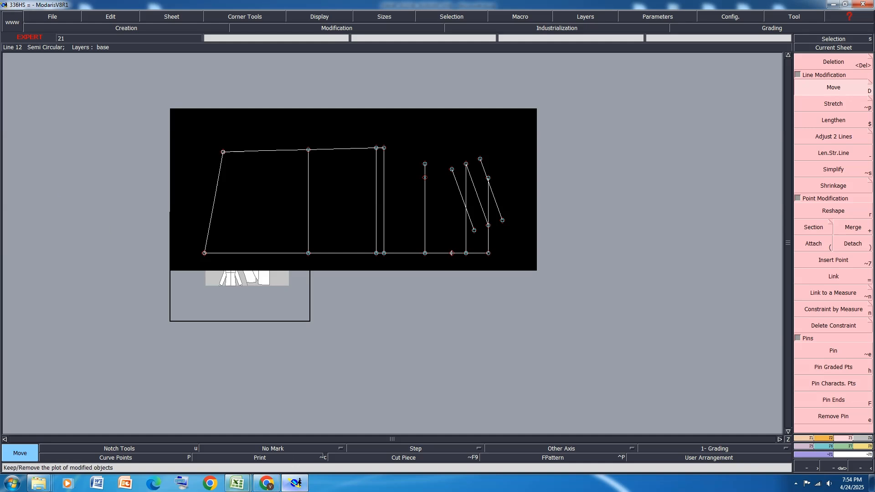
Step: Look up the waist width for size M in the 336HF spec sheet and measure the waist line's length in the pattern
mouse_move(237, 484)
click(287, 444)
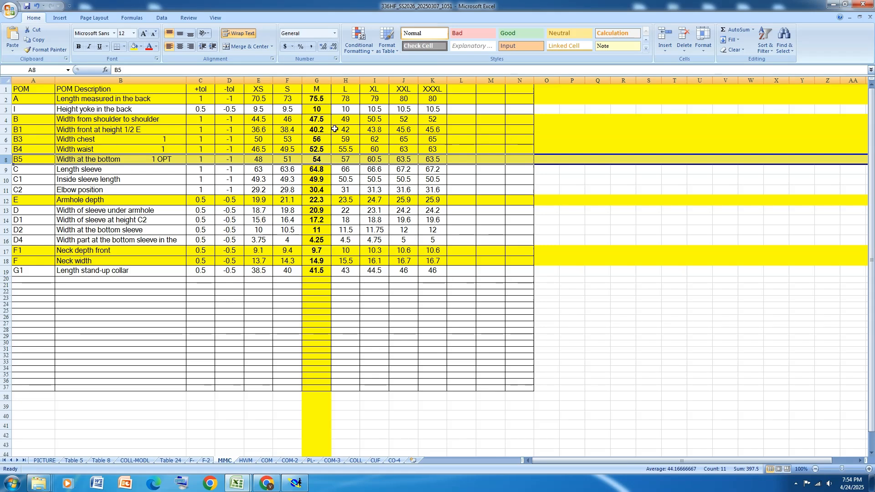
click(834, 4)
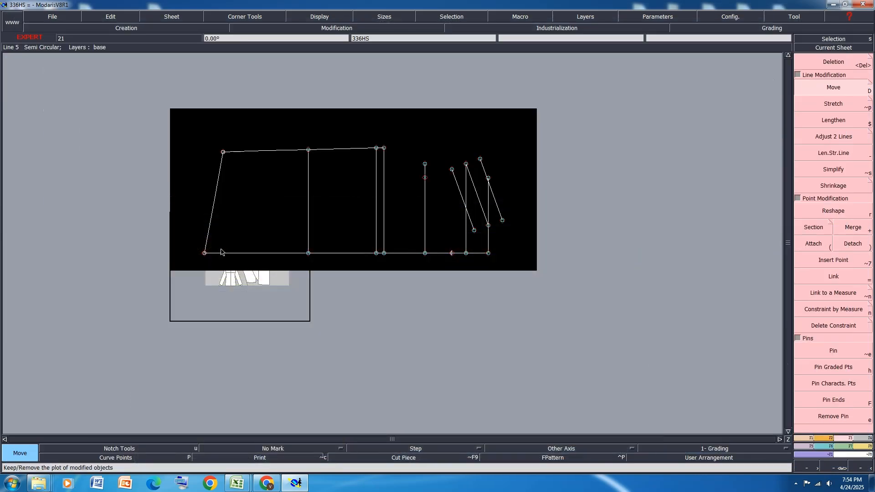
key(l)
click(308, 186)
click(333, 328)
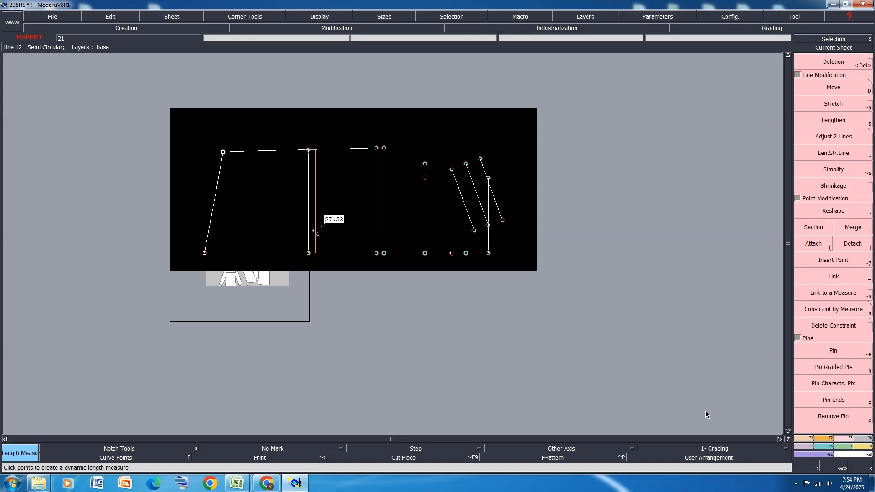
Step: Move the waist line's side-seam end point by -3.78 cm in Y and save the model
click(833, 87)
click(309, 150)
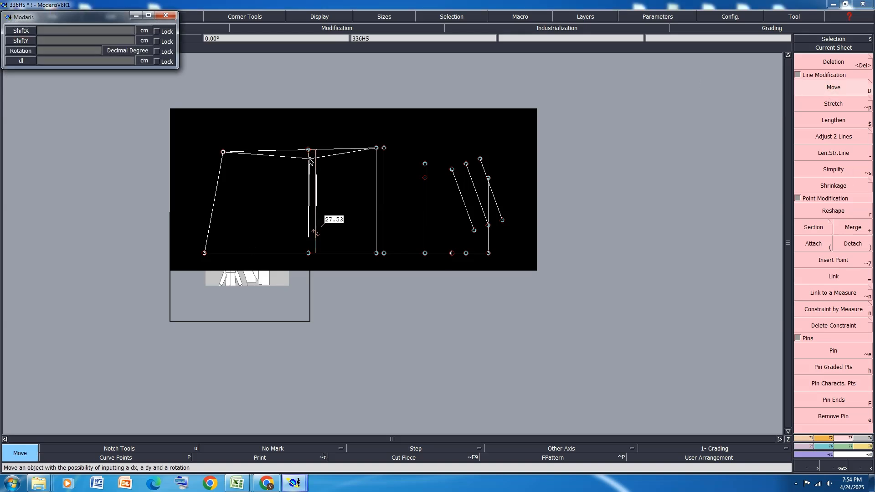
text(-3.78)
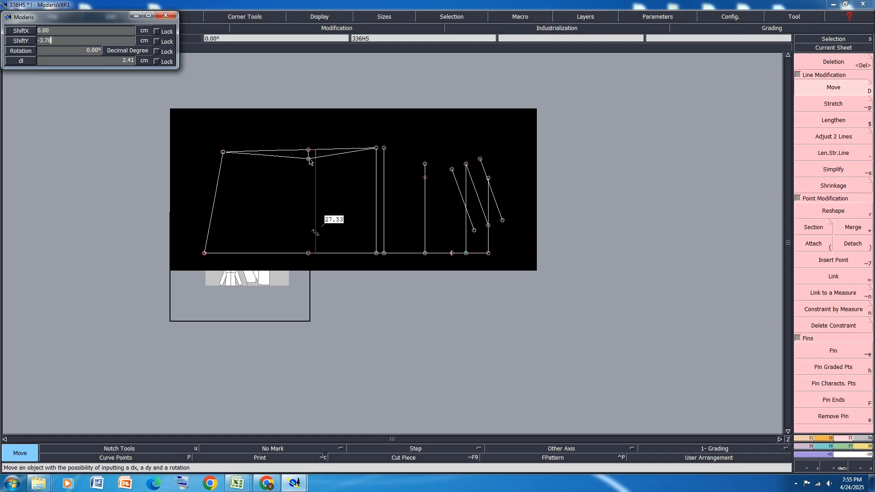
key(Return)
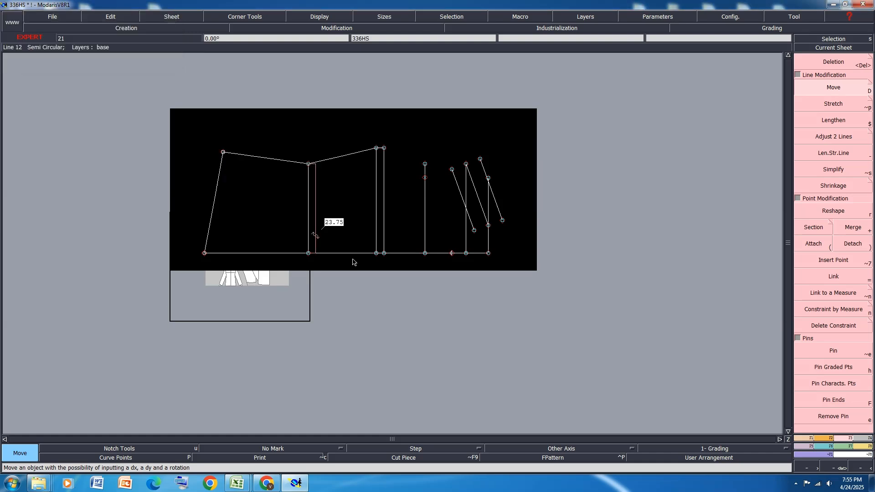
key(ctrl+s)
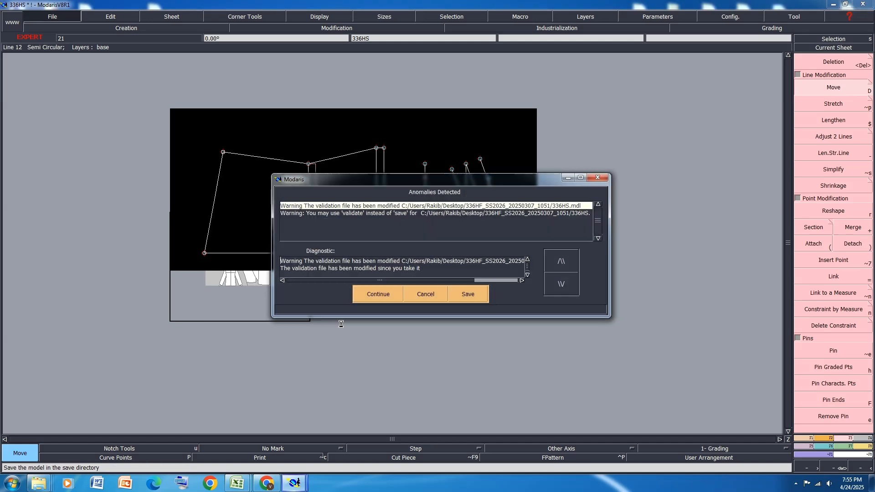
click(368, 294)
Step: Recheck the Width waist row (B4) in the 336HF spec sheet and return to the pattern
click(239, 483)
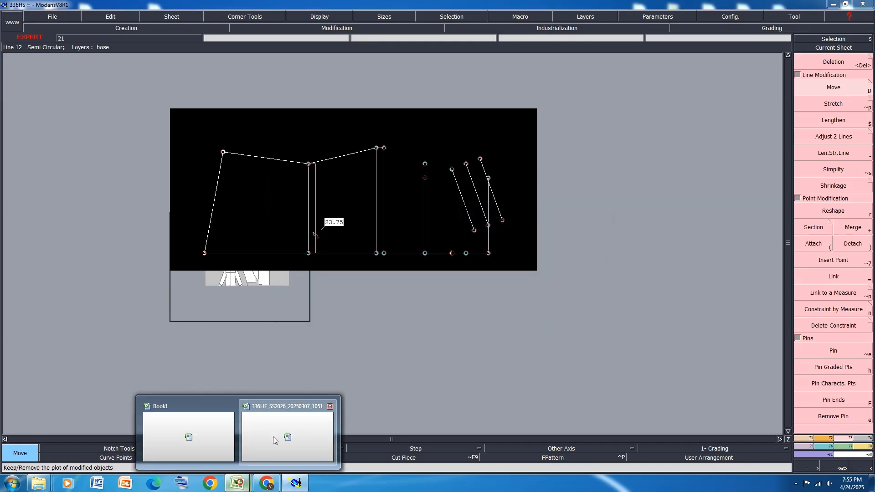
click(272, 437)
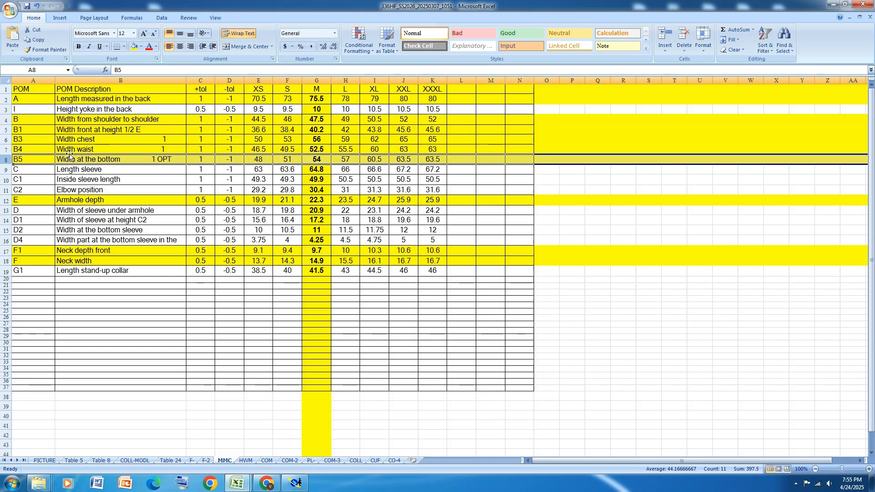
click(44, 148)
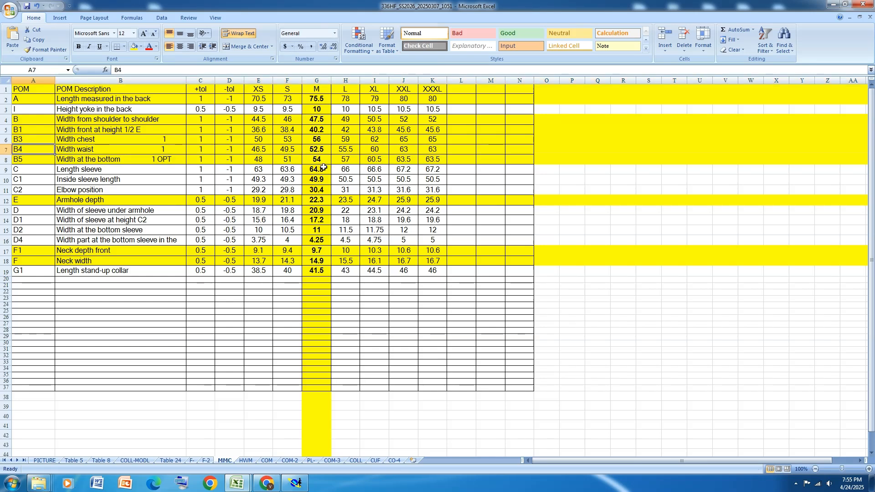
click(833, 5)
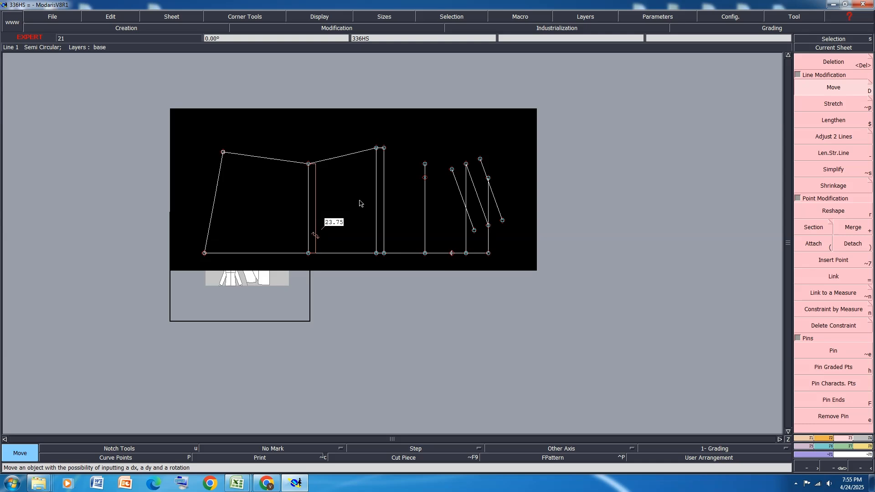
Step: Move the waist line's side-seam end point by 2.50 cm in Y and save the model
click(309, 164)
key(Tab)
text(2)
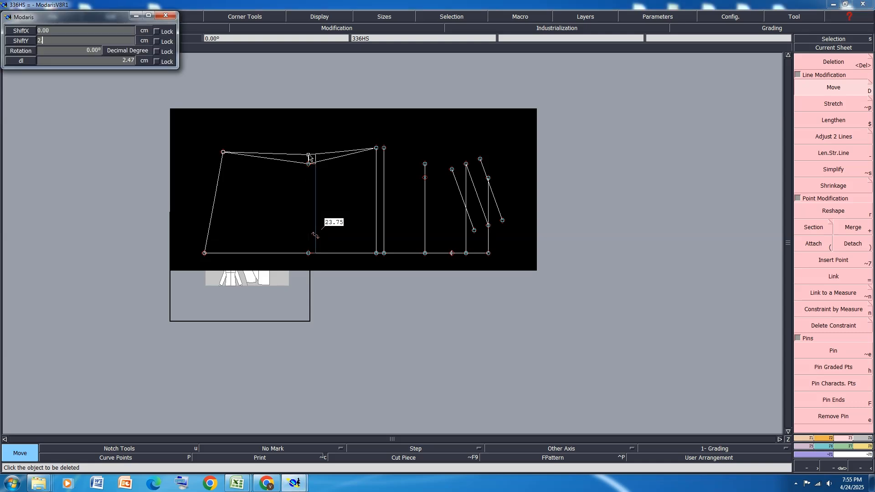
text(.50)
key(Return)
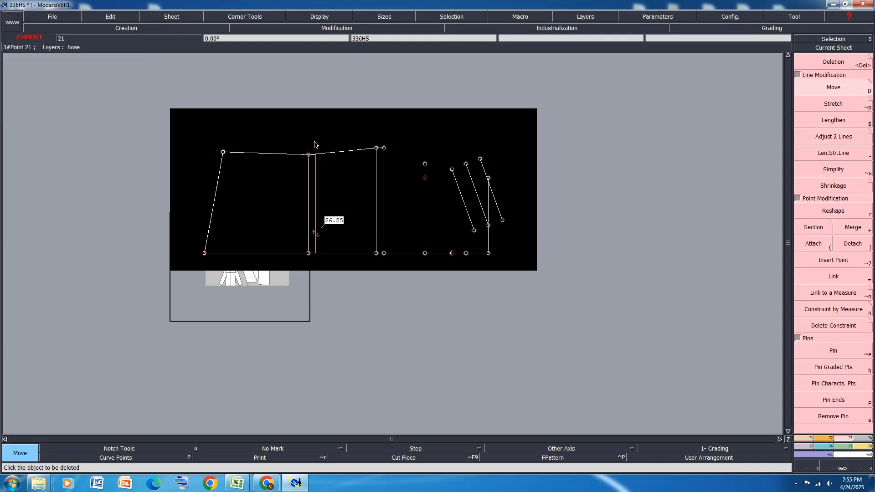
key(ctrl+s)
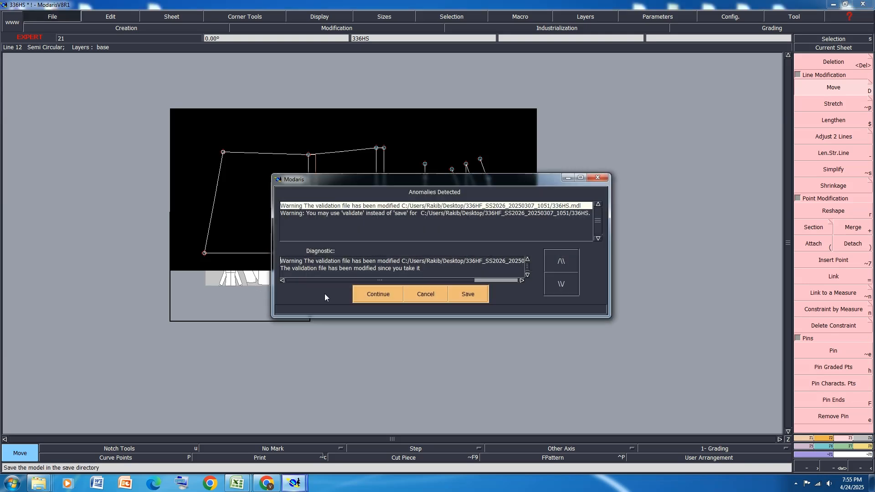
click(372, 302)
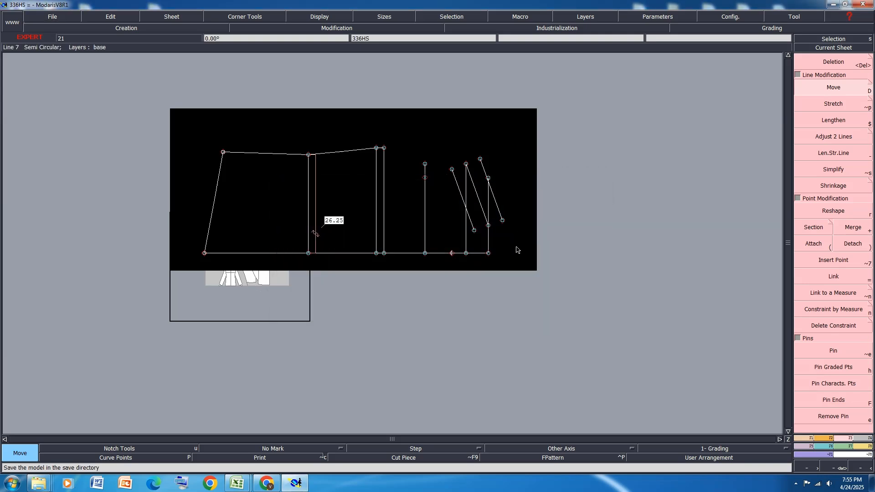
Step: Insert the neck depth point into the base line and add a developed point at -1.00 cm from the base line's neck end
scroll(517, 250, up, 3)
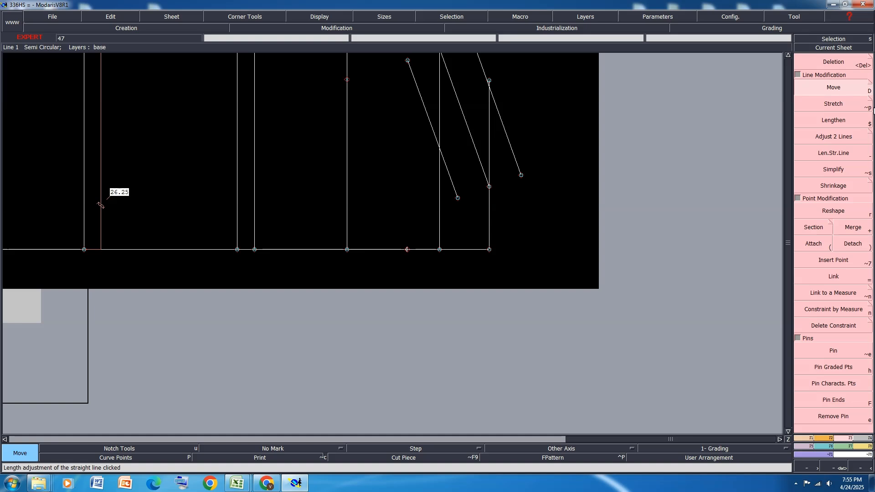
click(833, 260)
click(406, 251)
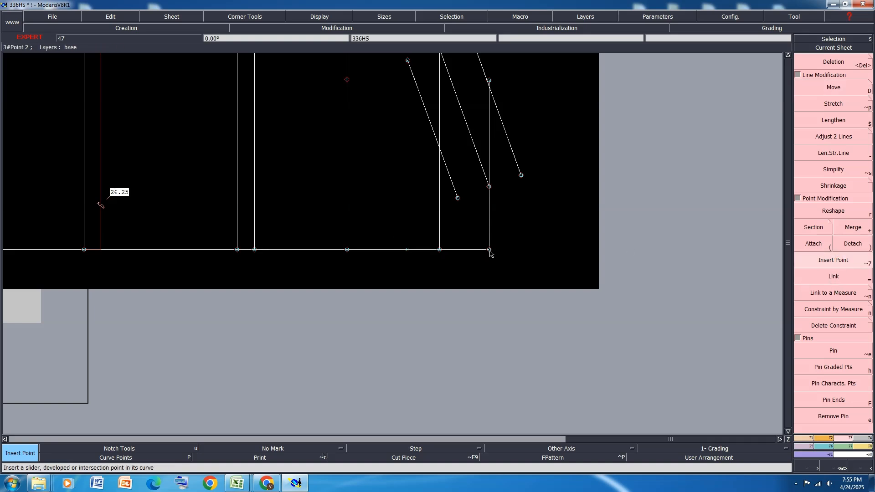
click(490, 250)
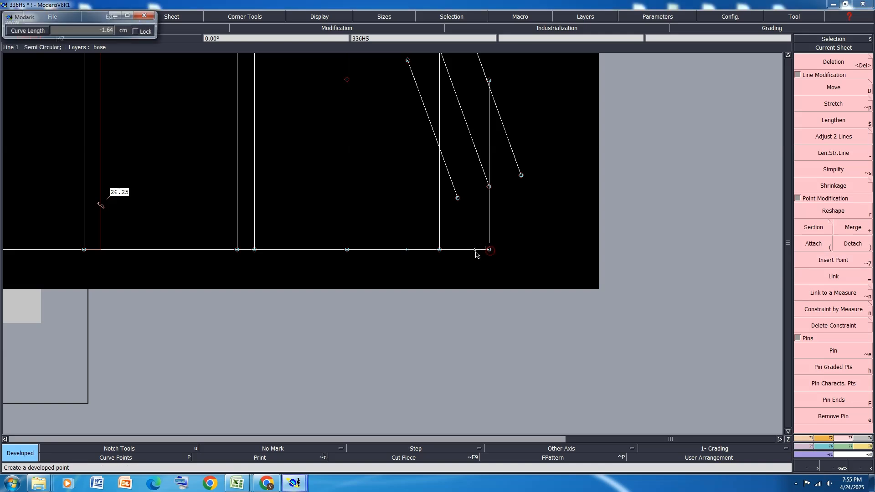
key(BackSpace)
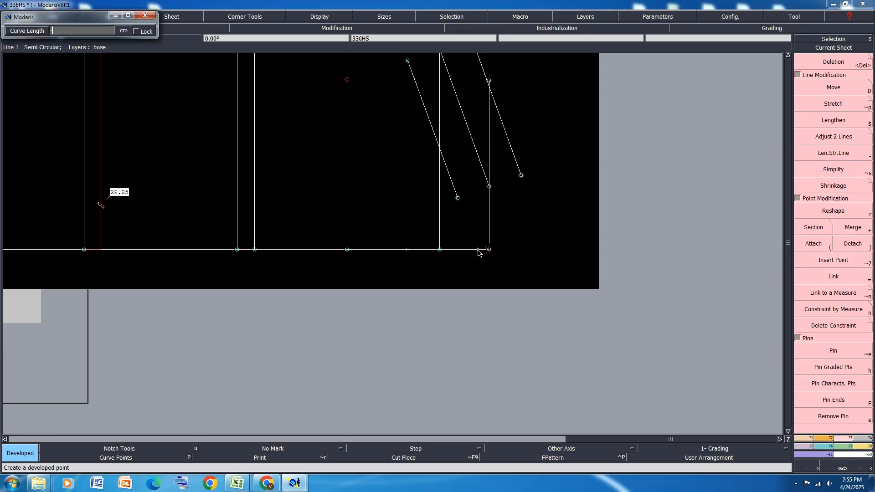
text(-1.00)
key(Return)
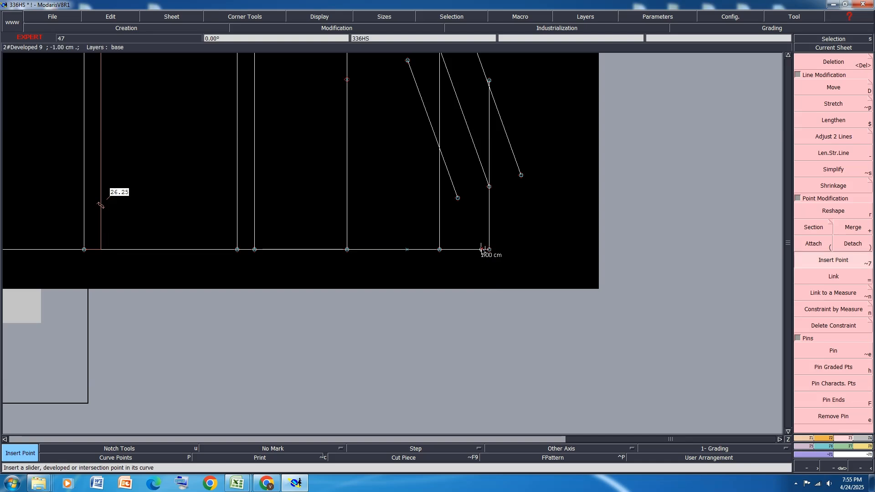
Step: Draw Bezier lines from the -1.00 cm point via the shoulder's neck end to the outer parallel, and from the inner parallel to the neck depth point
click(813, 439)
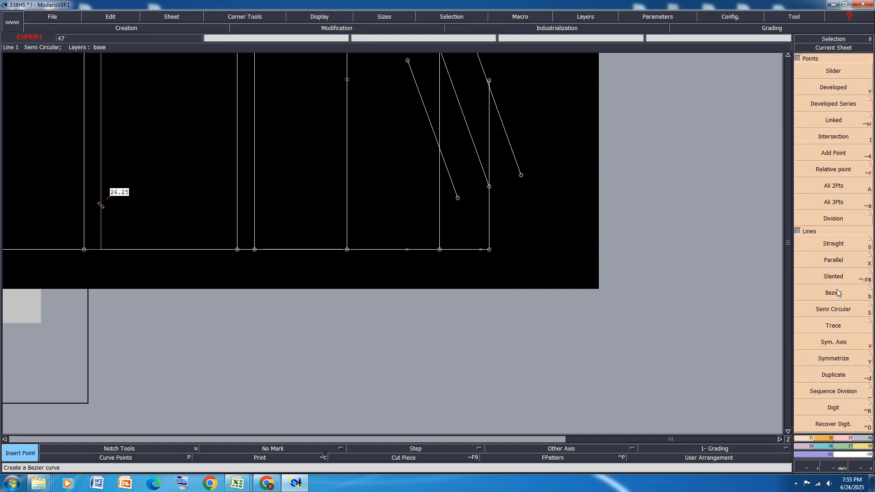
click(838, 292)
click(481, 249)
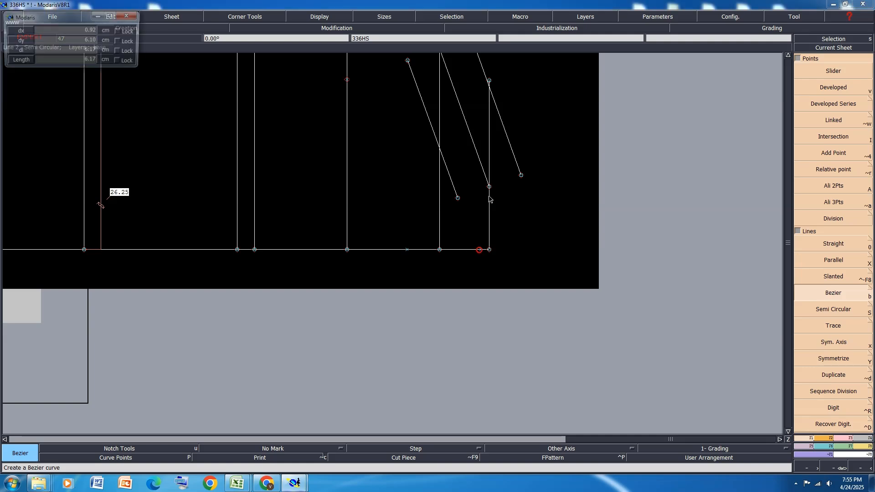
click(489, 186)
click(521, 175)
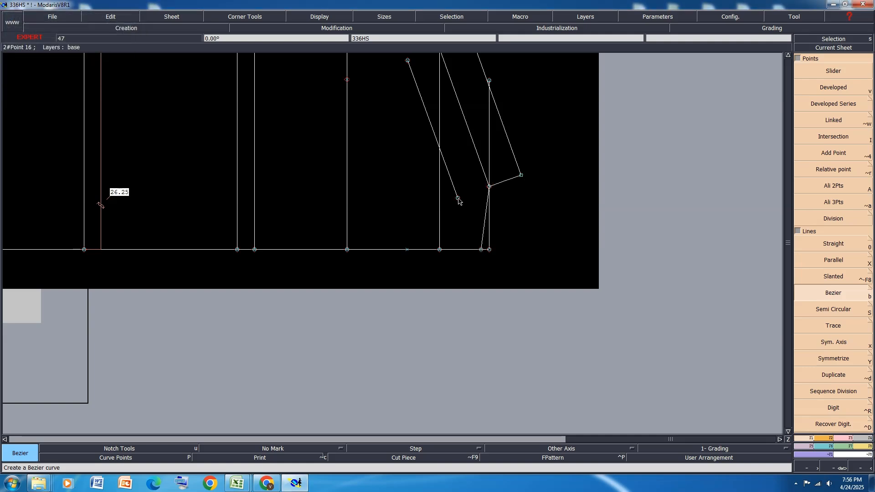
click(457, 197)
click(408, 250)
right_click(407, 250)
Step: Try to add a developed point at a curve length of 1 cm from the existing point on the mid-armhole width line
scroll(416, 290, down, 1)
scroll(378, 155, up, 2)
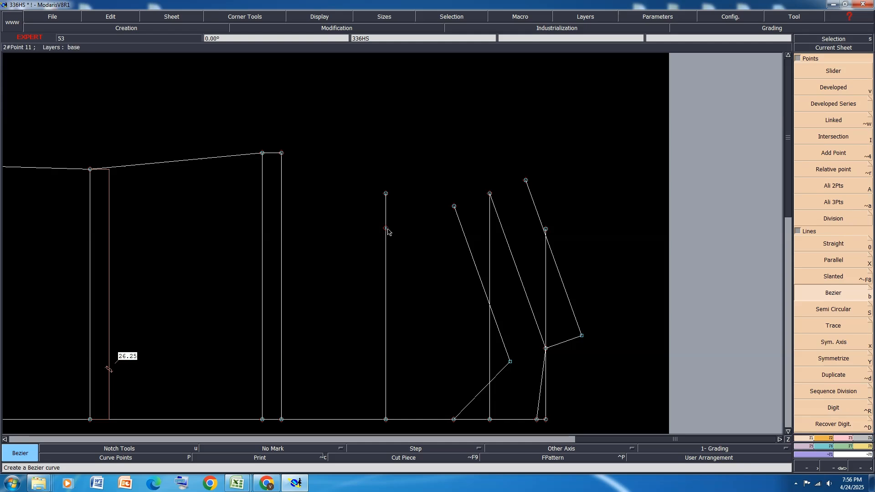
key(v)
click(386, 229)
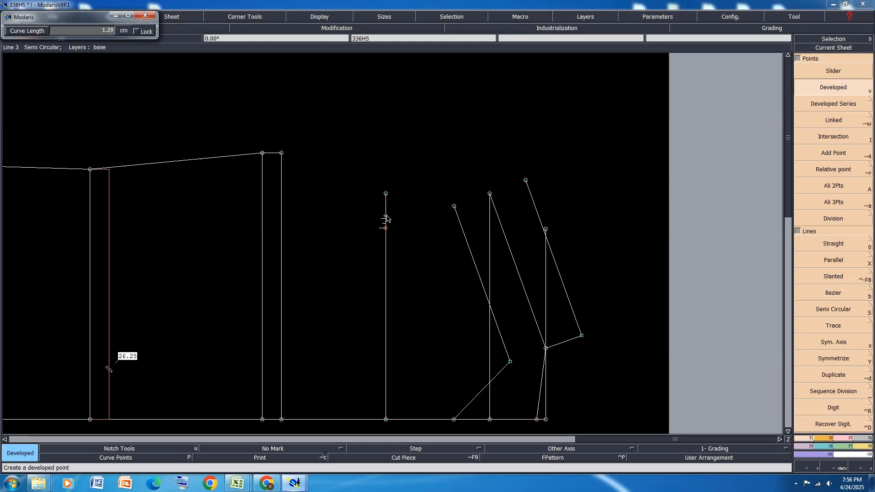
key(Down)
text(1)
key(Return)
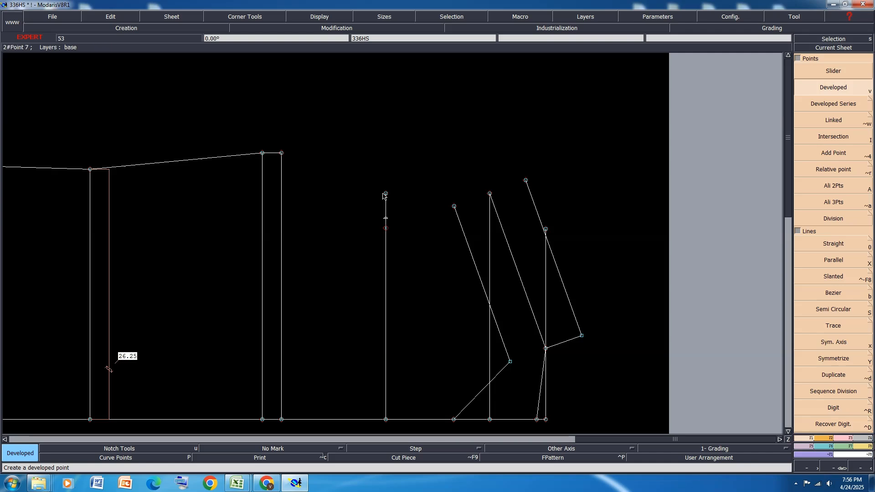
key(ctrl+z)
Step: Add a developed point at a curve length of 1.5 cm from the existing point on the mid-armhole width line
click(386, 229)
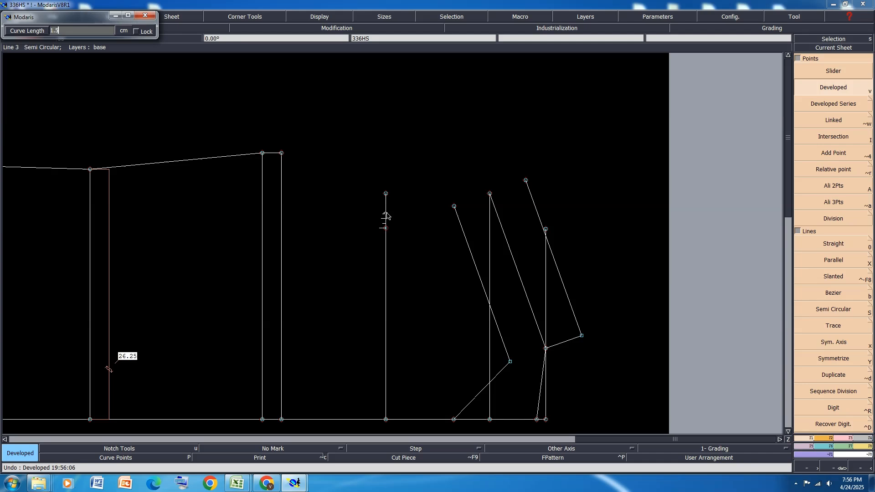
Step: Place a developed point 1.5 cm above the marked point on the lone vertical line and delete the line's old upper end point
key(Return)
key(Delete)
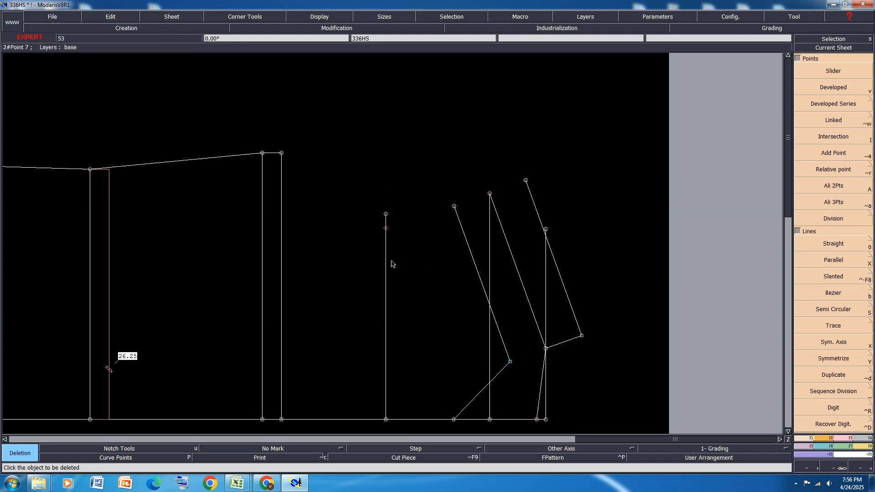
Step: Raise the upper end of the second paired vertical line by 0.25 cm without horizontal shift, and lower it again slightly
click(847, 439)
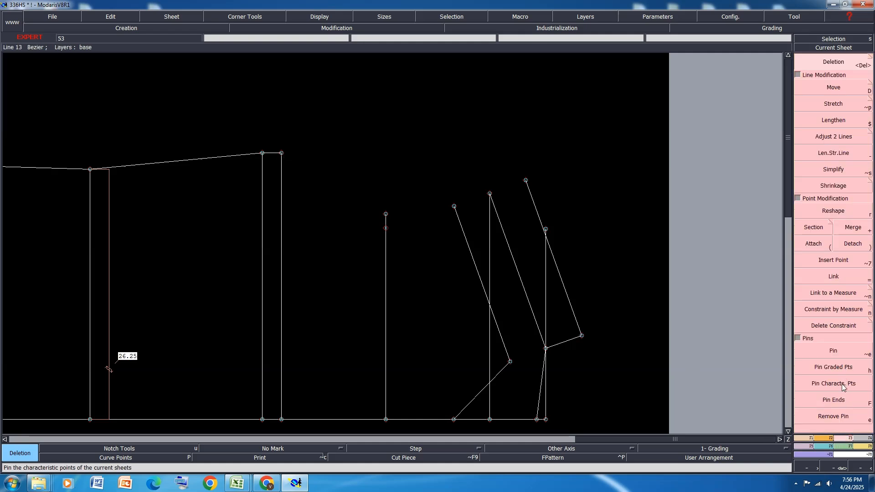
click(833, 87)
click(281, 154)
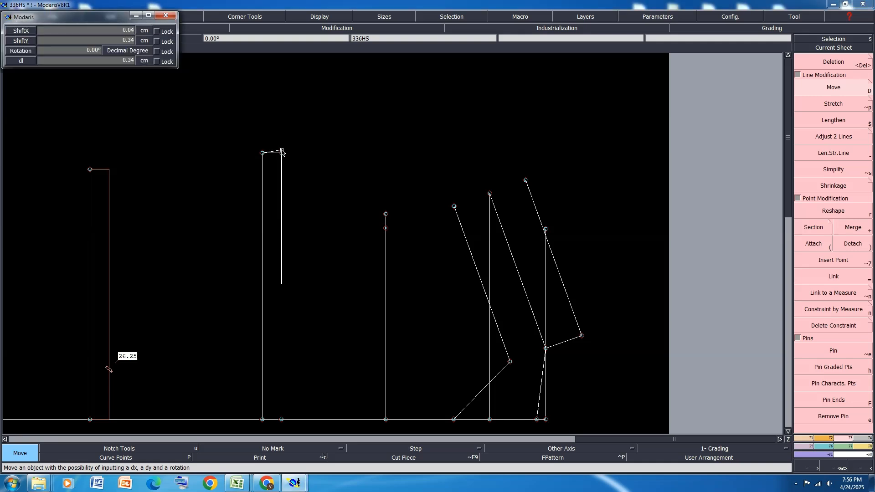
text(0)
key(Tab)
text(2.50)
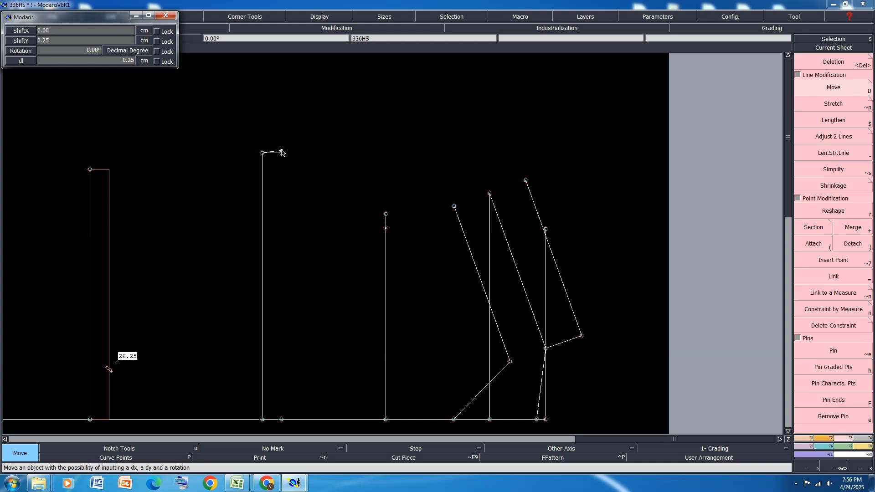
key(Return)
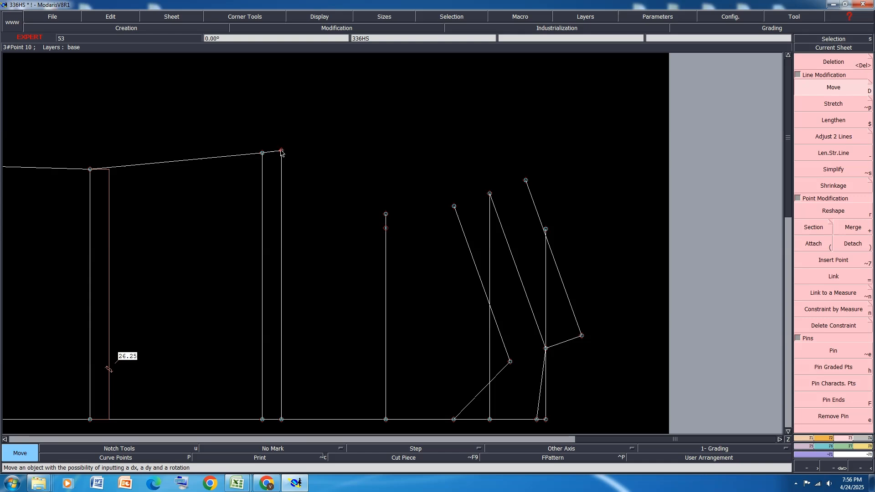
click(282, 149)
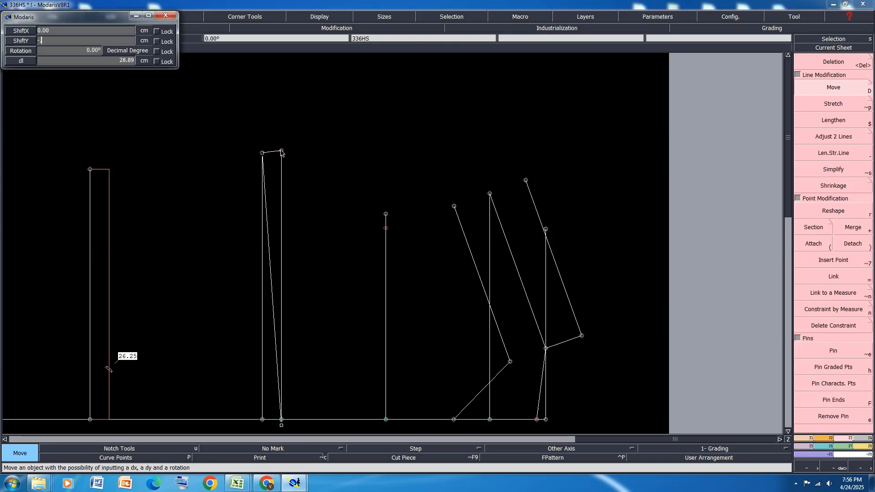
key(Return)
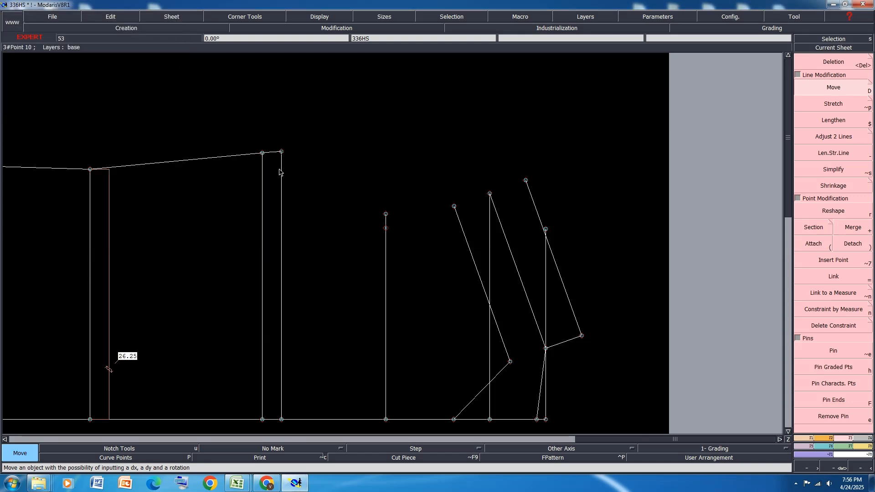
Step: Draw two Bezier lines from the raised point: via the shortened vertical's end to the outer slanted line, and via the mark below to the inner slanted line
click(811, 438)
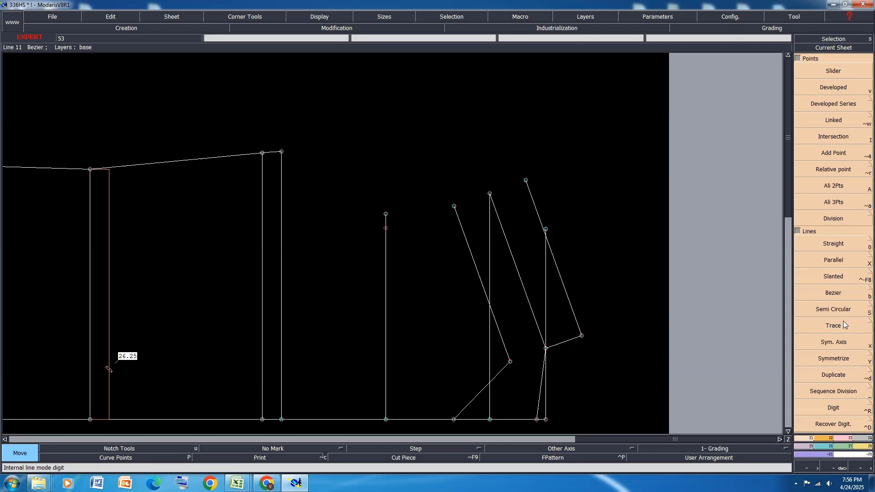
click(833, 293)
click(281, 152)
click(386, 214)
click(490, 194)
click(526, 180)
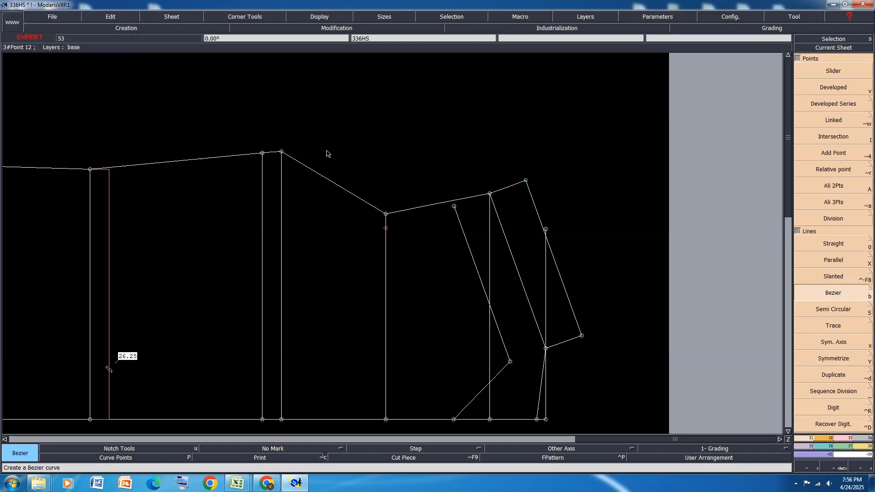
click(281, 152)
click(386, 228)
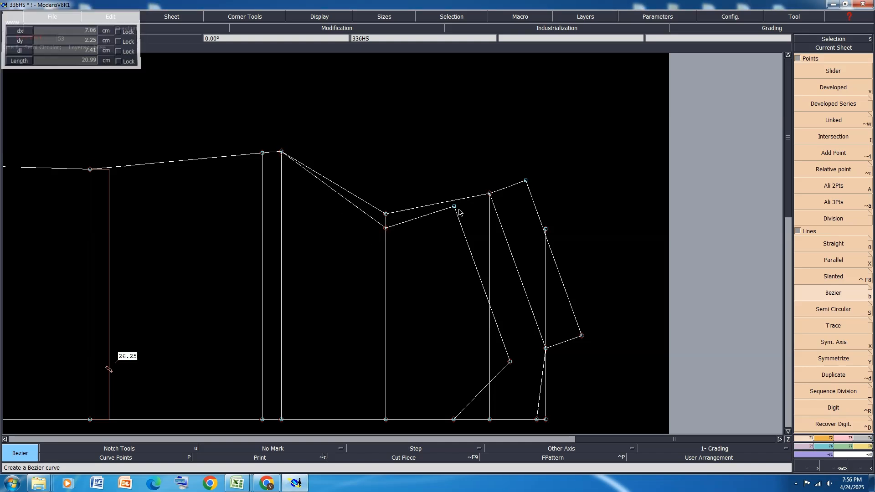
Step: Save the 336HS model and continue past the validation file warnings
scroll(460, 212, down, 2)
key(ctrl+s)
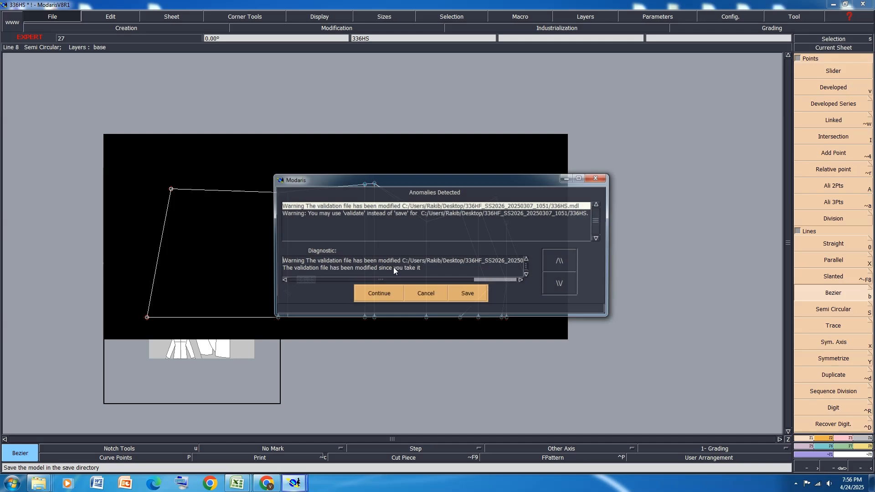
click(384, 294)
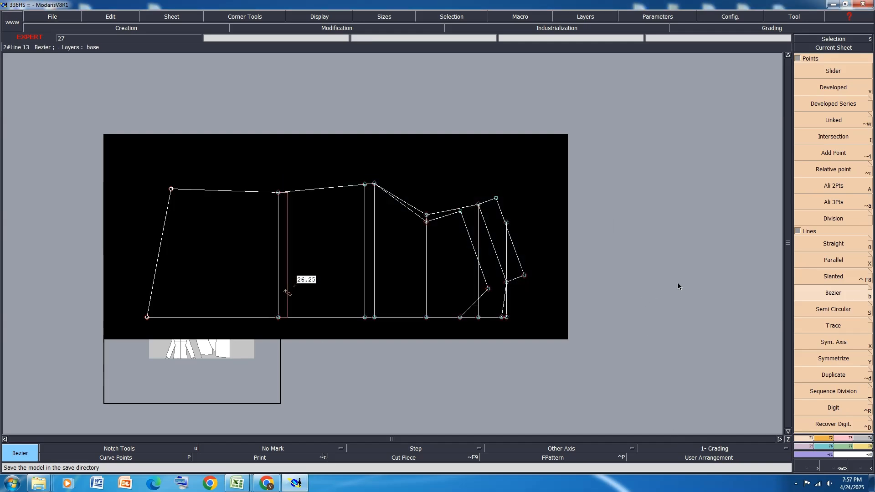
click(795, 485)
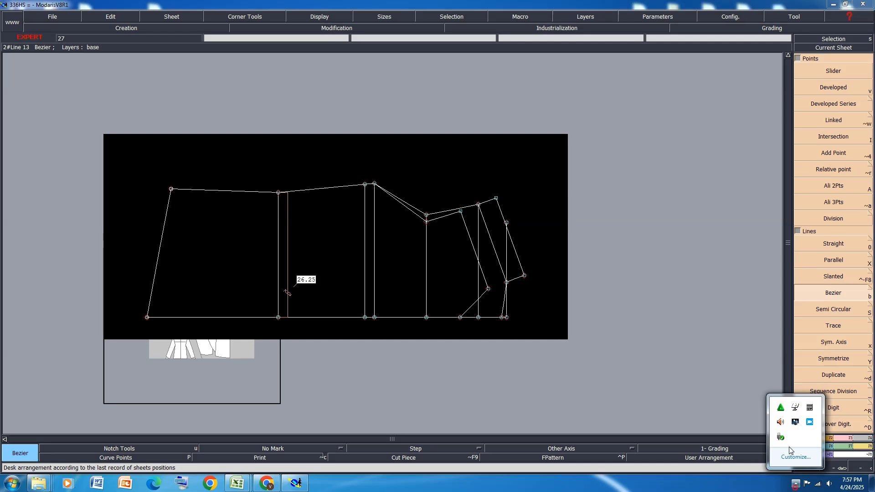
click(809, 422)
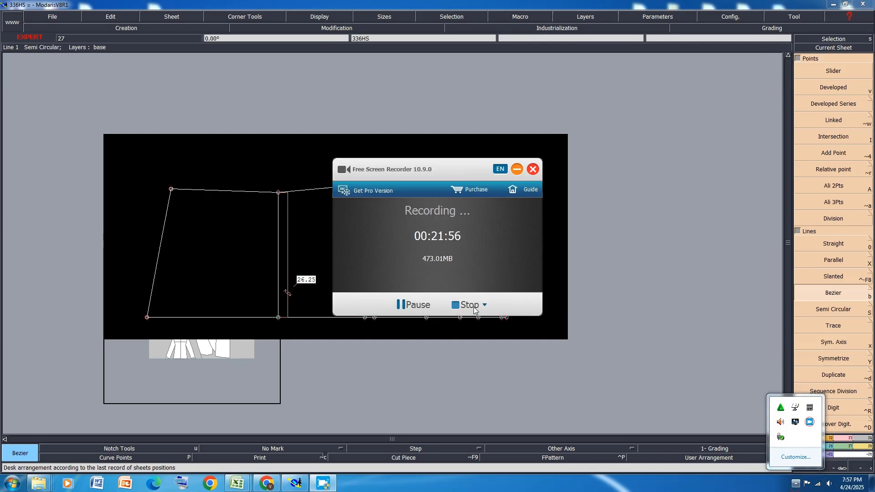
click(419, 305)
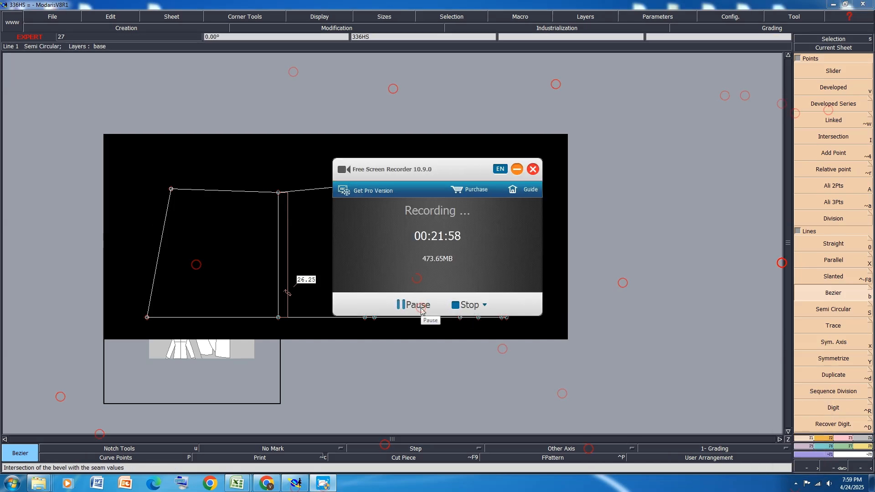
click(514, 170)
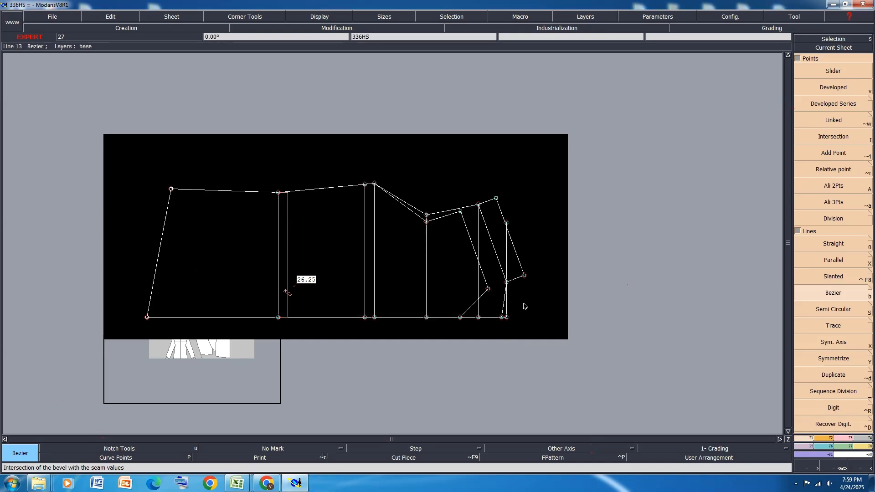
scroll(523, 304, up, 1)
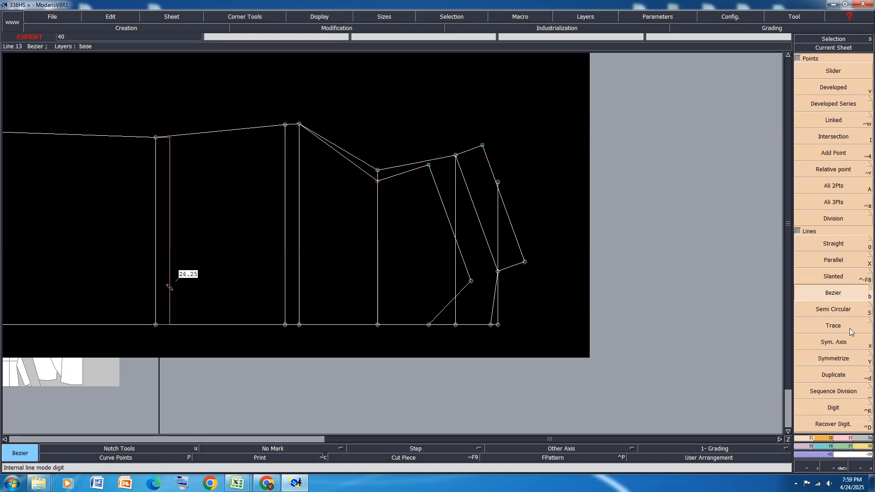
click(847, 342)
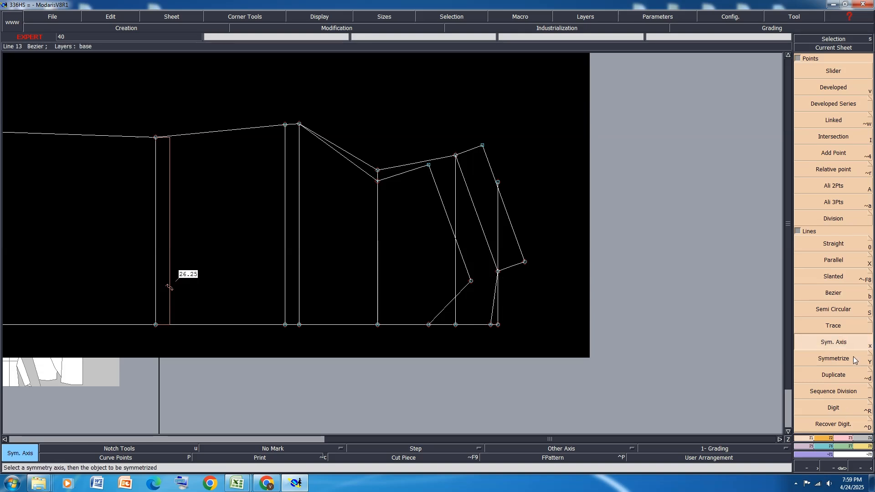
click(871, 358)
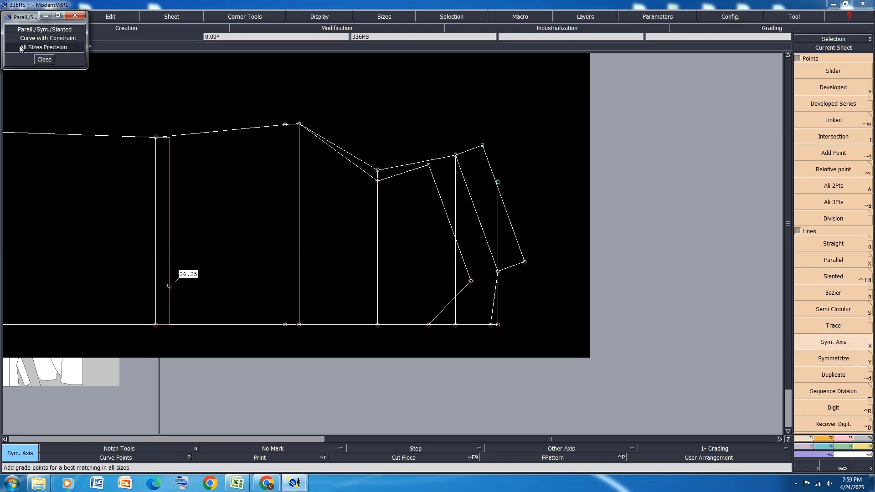
click(44, 60)
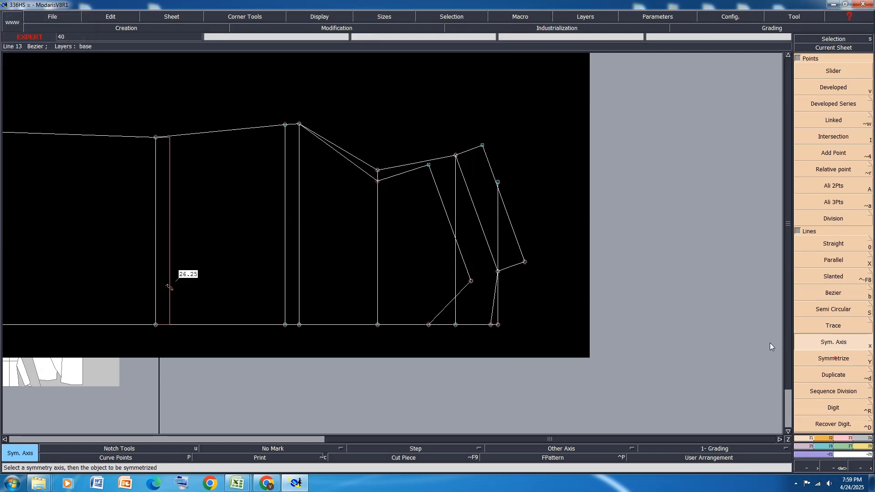
click(834, 359)
Step: Define the middle slanted line as symmetry axis and symmetrize the short diagonal line and the lower Bezier line about it
scroll(502, 271, up, 1)
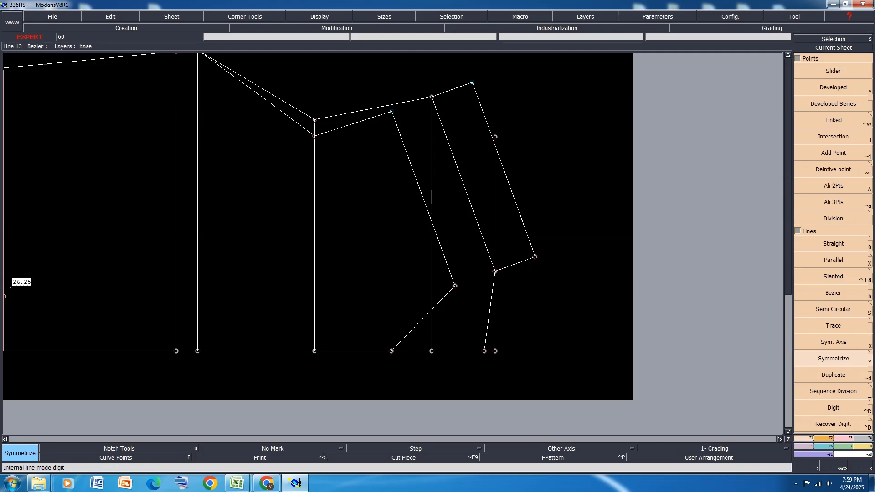
click(838, 343)
click(486, 247)
click(833, 359)
click(420, 320)
scroll(438, 298, down, 2)
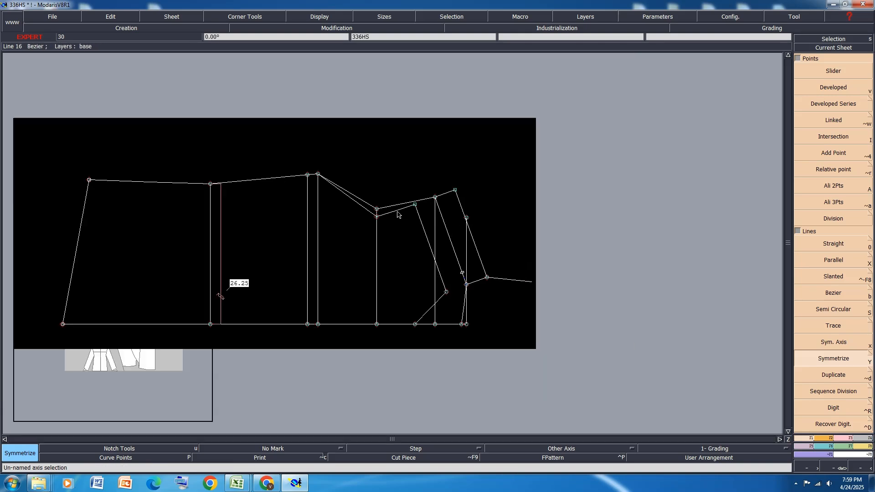
scroll(399, 214, up, 1)
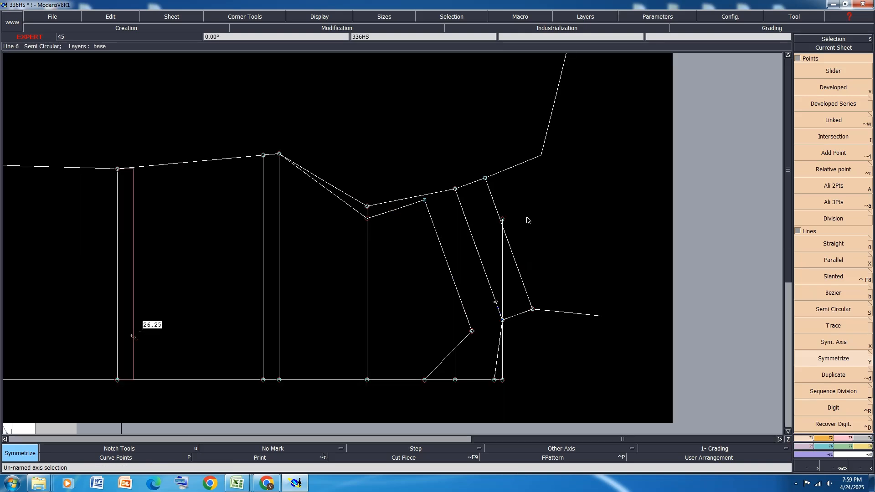
scroll(527, 221, down, 2)
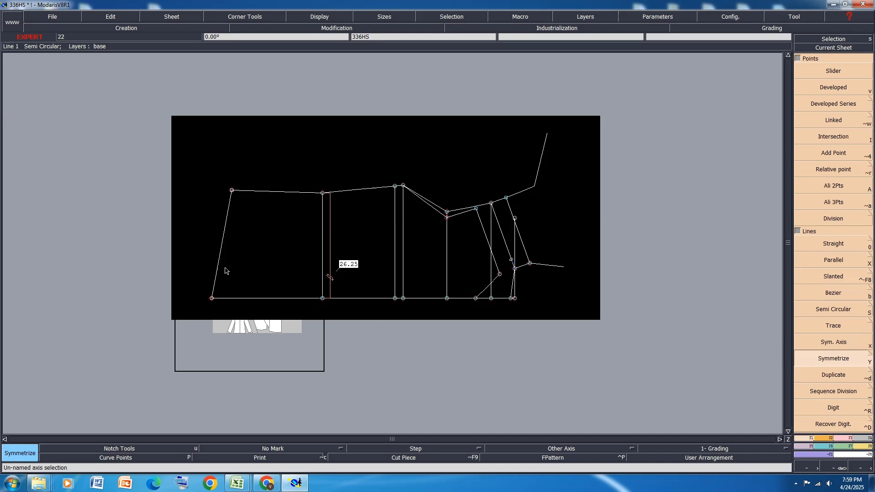
scroll(213, 275, up, 1)
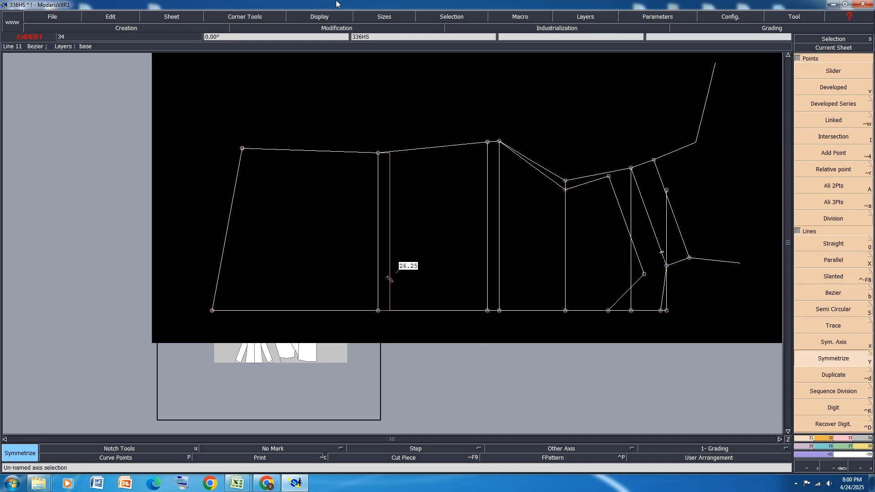
Step: Show the curve handles and reshape the slanted end edge by pulling its lower handle upright from the baseline corner
click(331, 16)
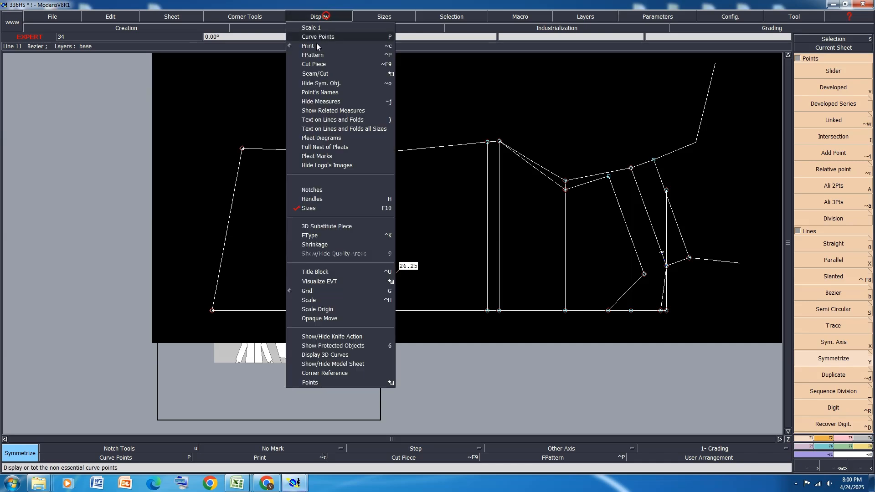
click(312, 203)
click(841, 438)
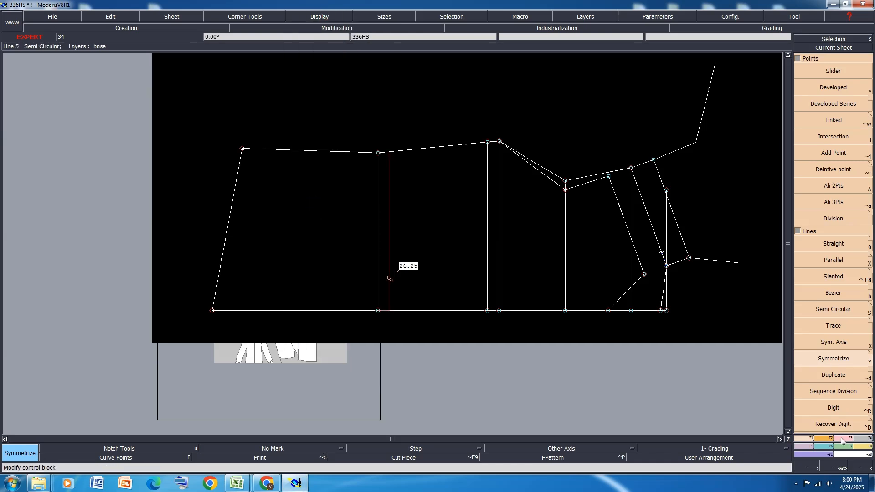
click(840, 213)
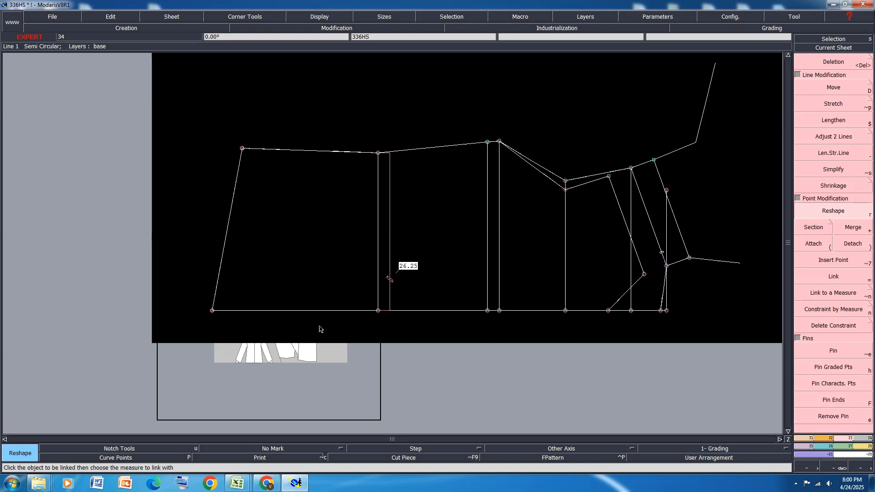
click(220, 267)
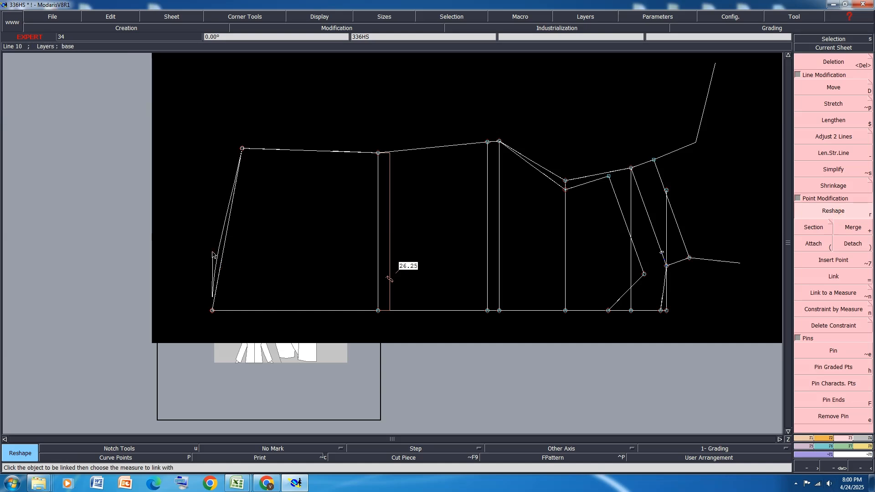
click(213, 252)
Step: Refine the slanted end edge into a smooth S-curve by adjusting its upper handle and lengthening its lower handle
scroll(224, 213, up, 1)
click(239, 192)
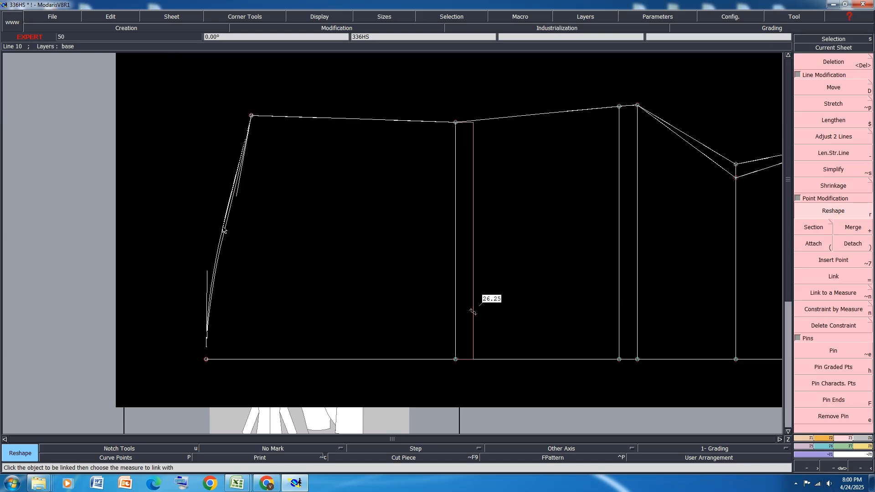
click(244, 177)
click(205, 274)
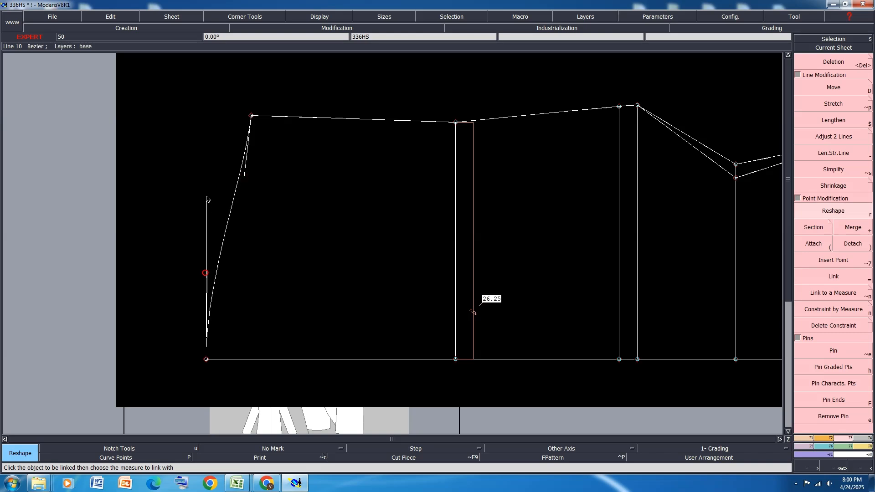
click(208, 213)
click(209, 213)
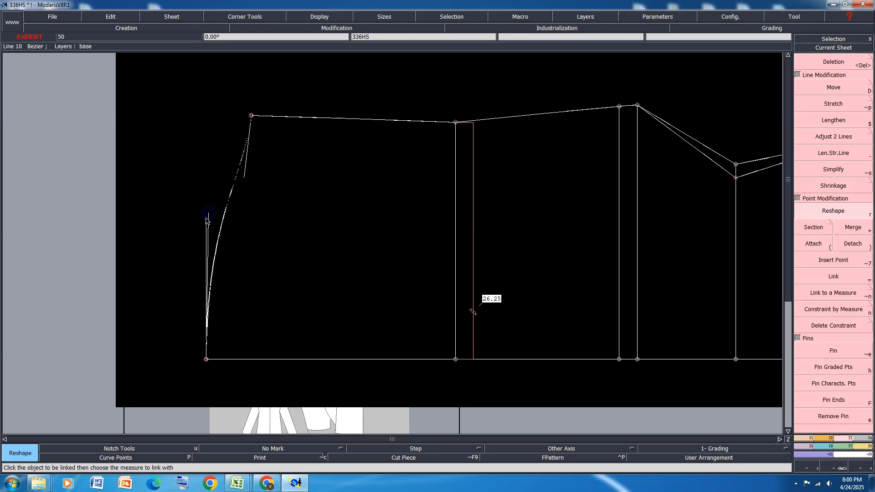
click(208, 218)
click(245, 181)
click(247, 178)
Step: Reshape the upper edge between the outer corner and the first vertical line by making both of its curve handles nearly horizontal
scroll(392, 112, up, 2)
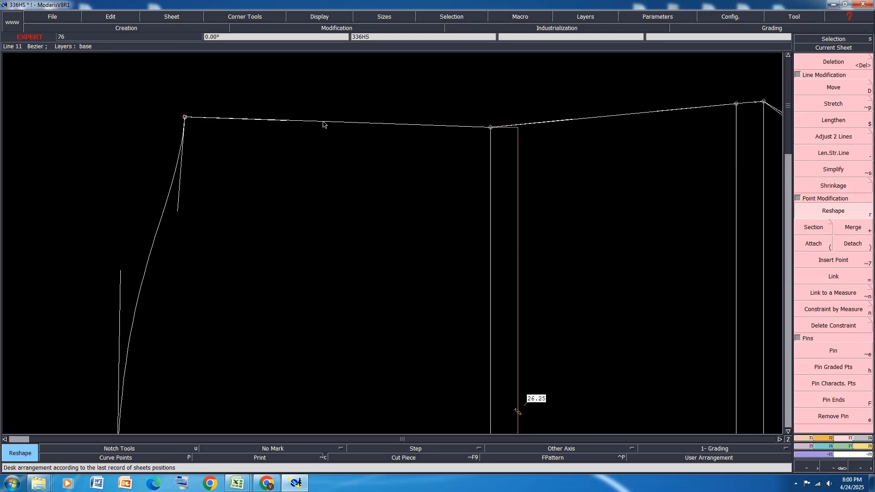
click(269, 121)
click(275, 116)
click(391, 125)
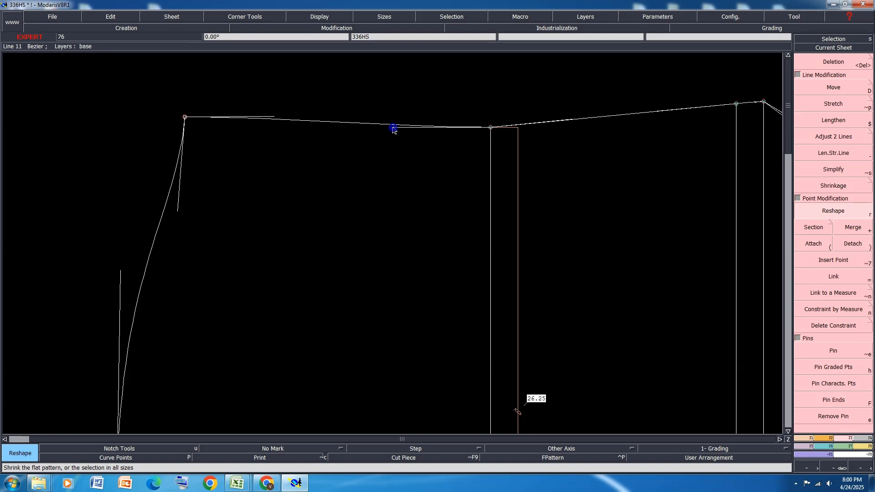
click(393, 128)
scroll(213, 125, down, 3)
scroll(450, 123, up, 2)
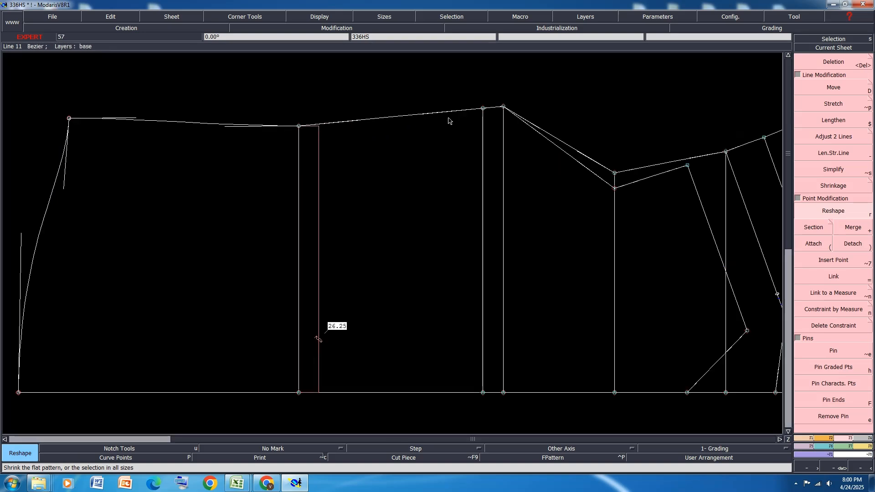
Step: Curve the upper edge between the first and second vertical lines, setting its first handle just below the edge and its second just above
scroll(388, 124, up, 2)
click(332, 121)
click(336, 122)
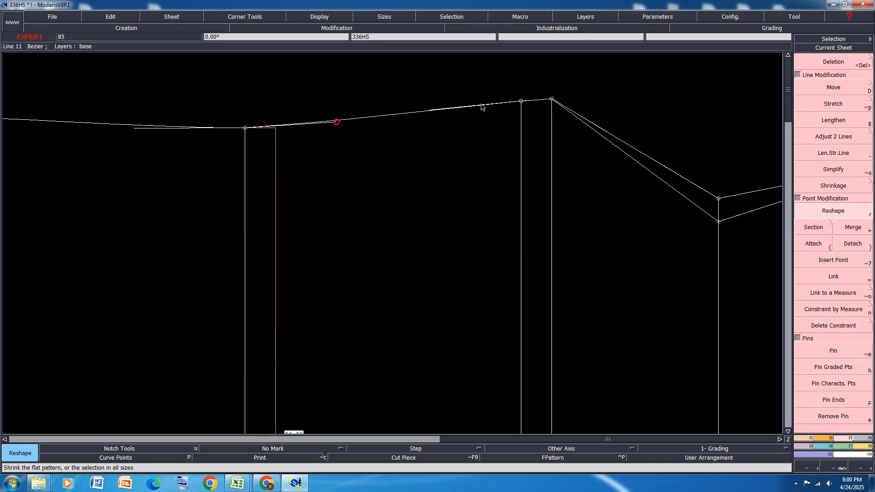
click(440, 109)
click(428, 108)
click(428, 108)
click(426, 109)
scroll(536, 103, up, 2)
click(296, 118)
click(296, 116)
click(295, 116)
click(292, 118)
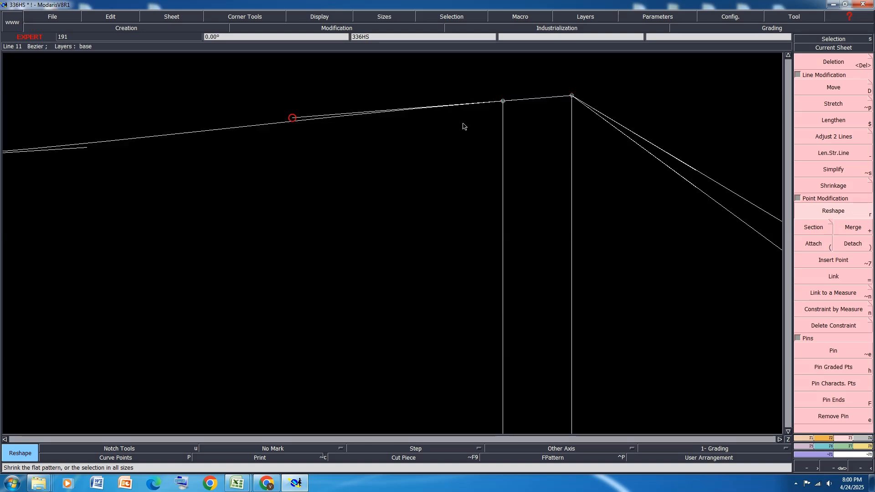
Step: Smooth the same upper edge by lengthening its handle at the first vertical line and slightly lowering the opposite handle
scroll(471, 127, down, 2)
scroll(357, 125, down, 1)
scroll(387, 130, up, 2)
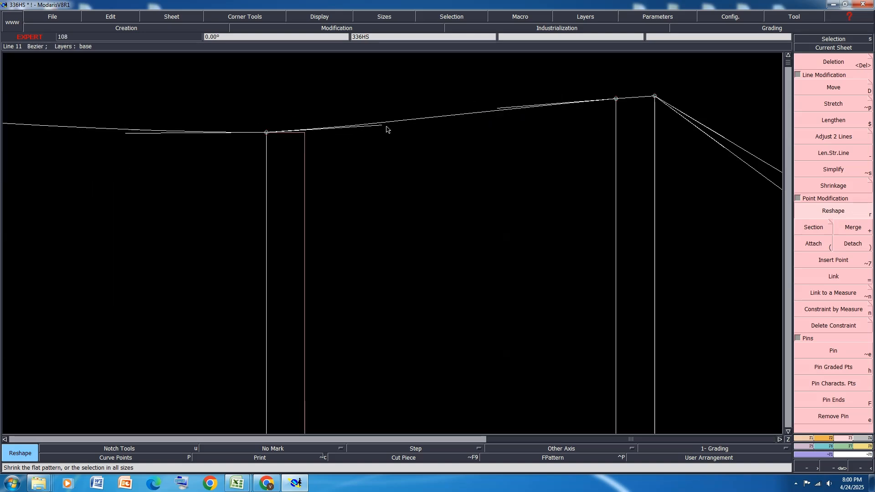
click(416, 126)
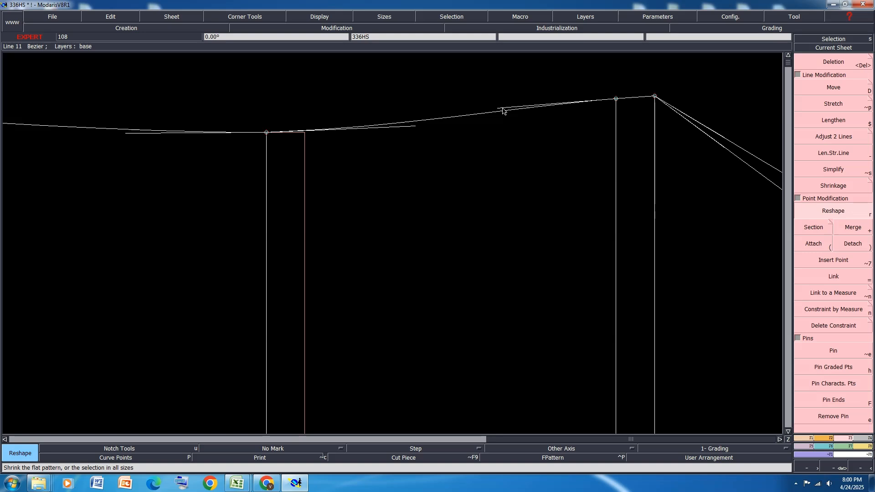
Step: Raise the peak point at the top of the third vertical line with a dy of .02 cm
click(655, 96)
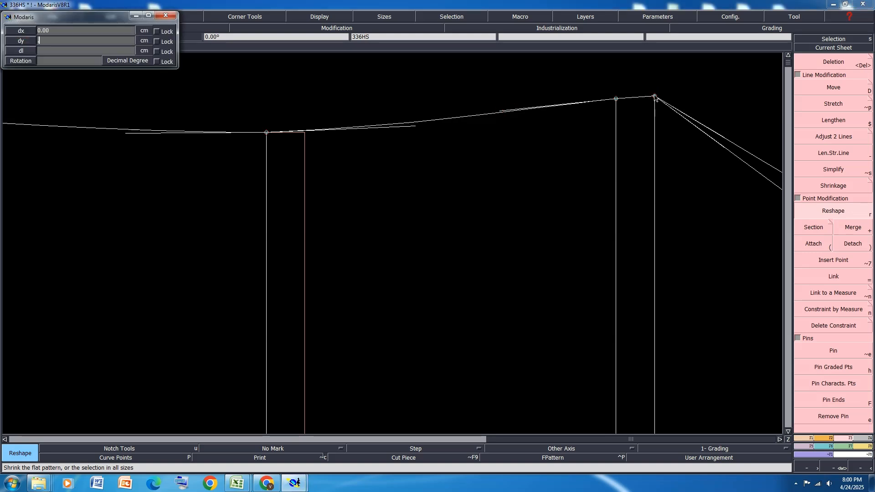
text(.02)
key(Return)
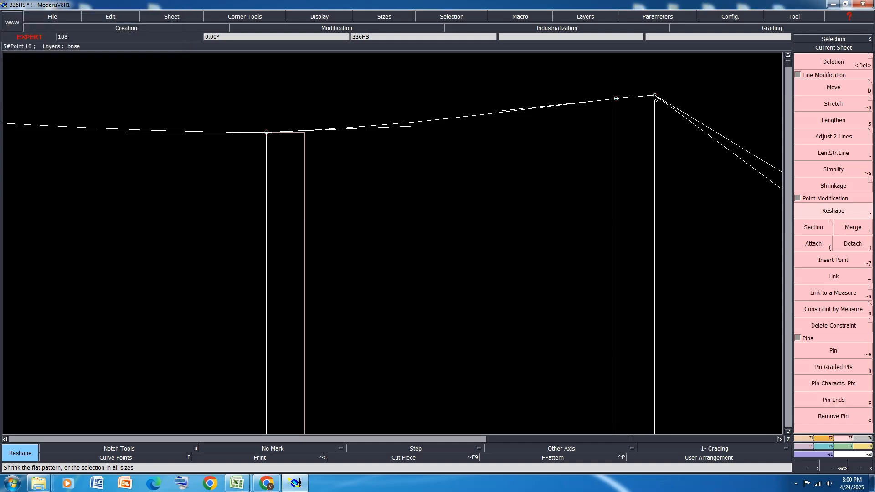
scroll(655, 97, down, 3)
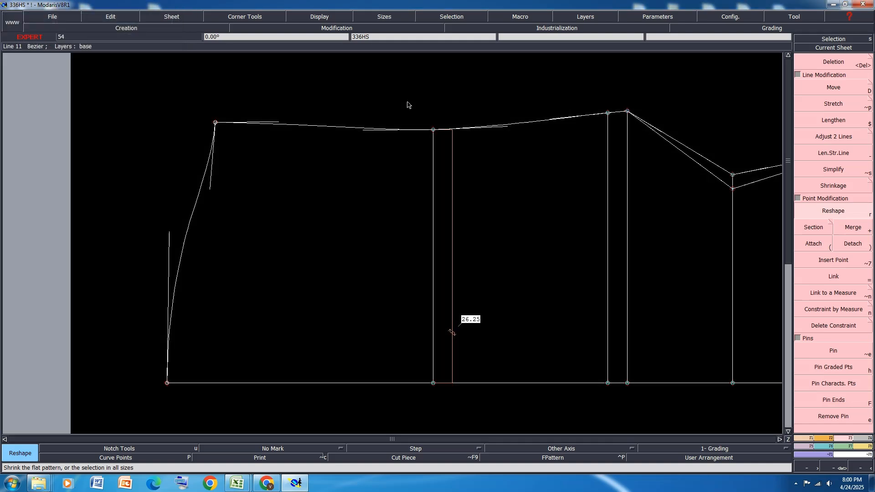
scroll(263, 134, down, 1)
scroll(377, 132, up, 1)
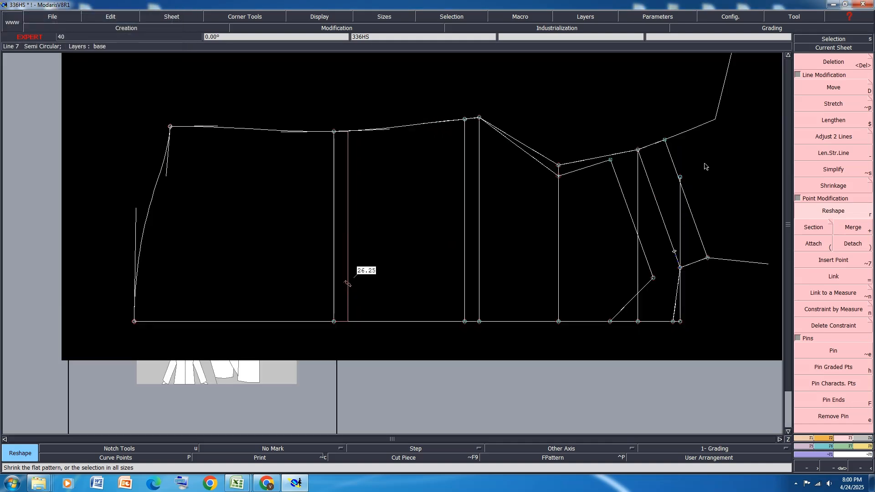
Step: Reshape the lower diagonal from the peak into a deep hollow curve, with a steep handle at the peak and a nearly horizontal one below
scroll(669, 158, up, 2)
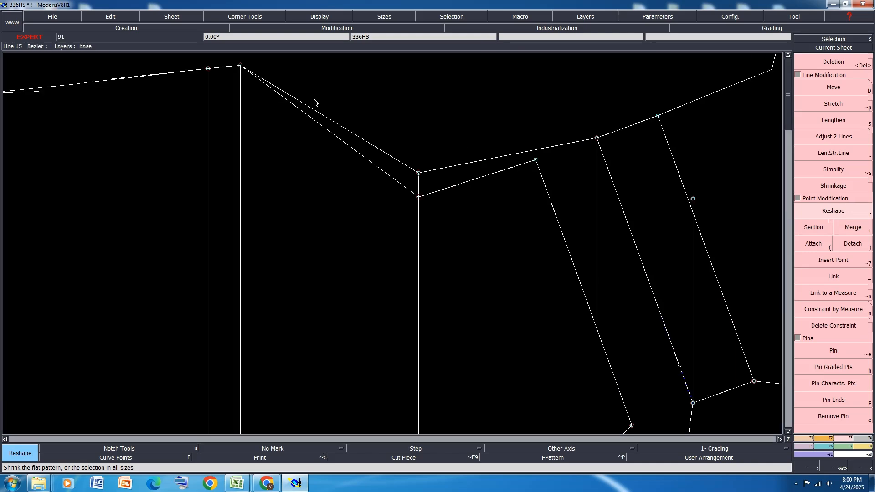
click(289, 103)
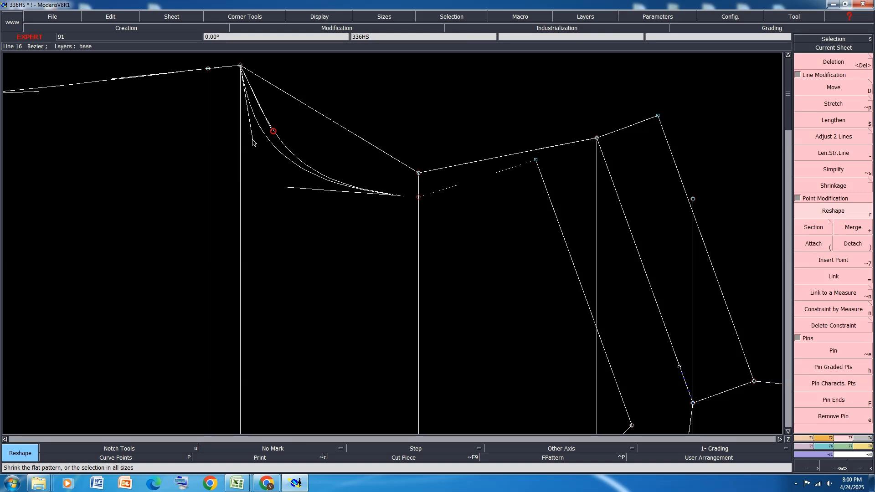
click(261, 137)
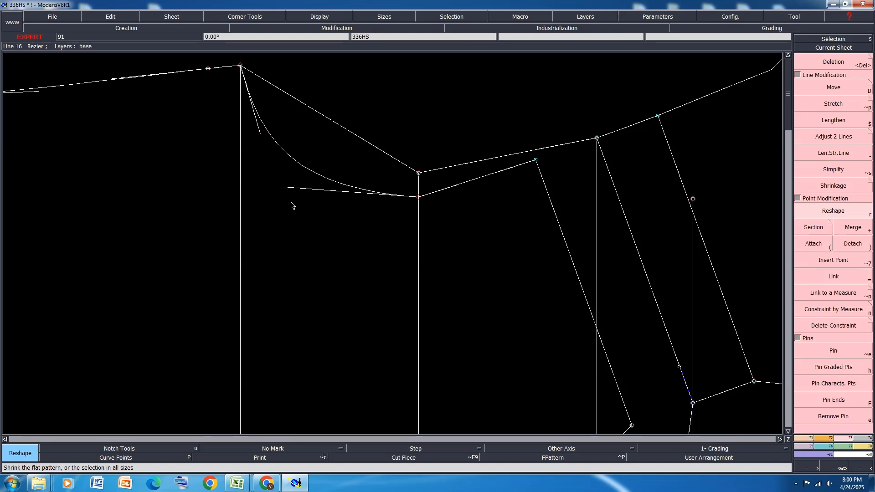
click(287, 191)
Step: Reshape the upper diagonal from the peak into a shallower hollow curve, aligning its steep peak handle closely with the lower curve's handle
click(301, 104)
click(361, 137)
click(328, 160)
click(276, 136)
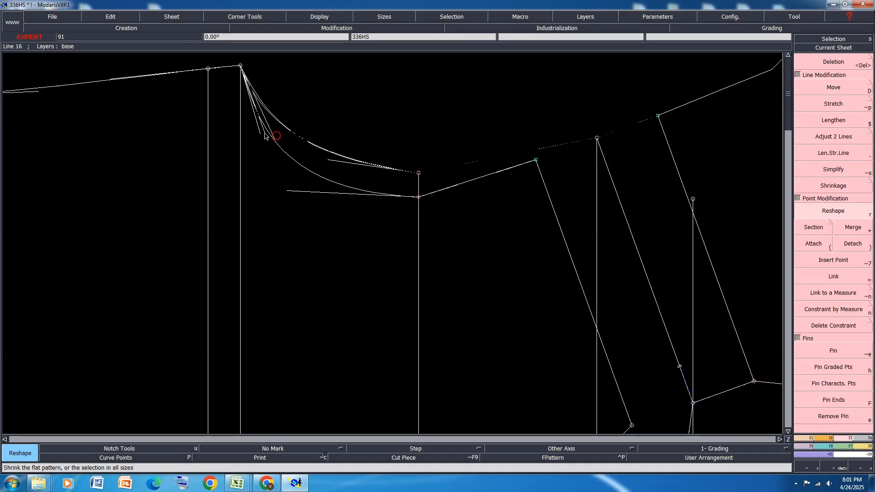
click(258, 134)
click(260, 134)
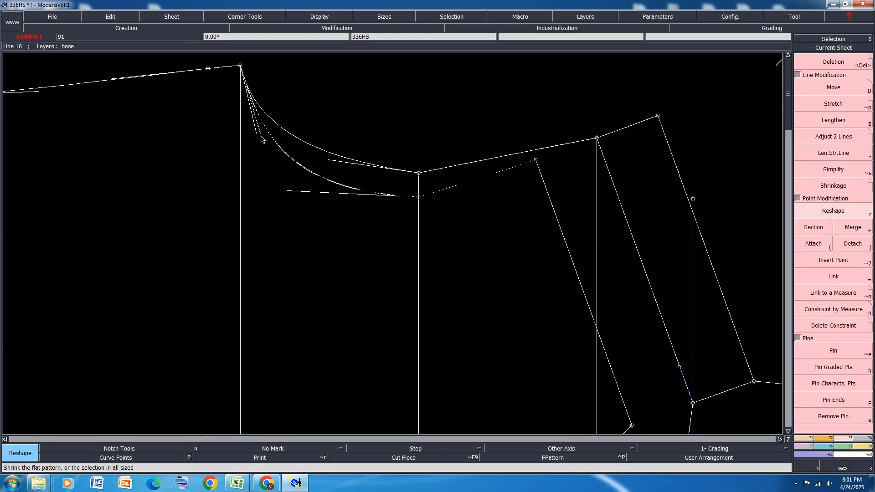
click(259, 138)
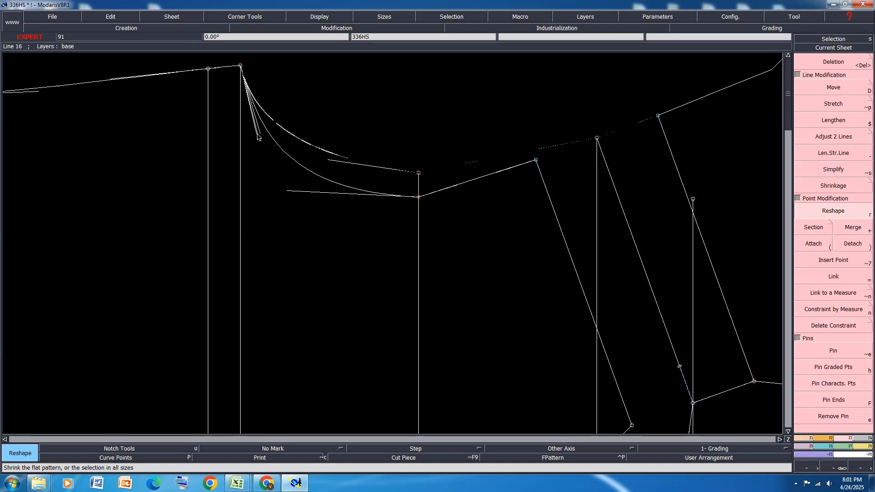
click(258, 134)
click(328, 160)
click(333, 167)
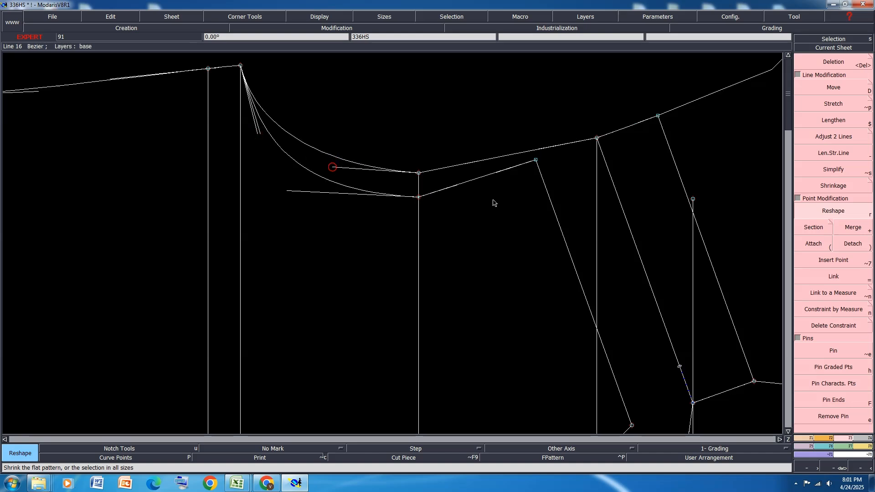
Step: Bend the upper line between the hollow's vertical line and the middle slanted line into a gentle curve by lowering both handles
key(Home)
click(413, 132)
click(421, 139)
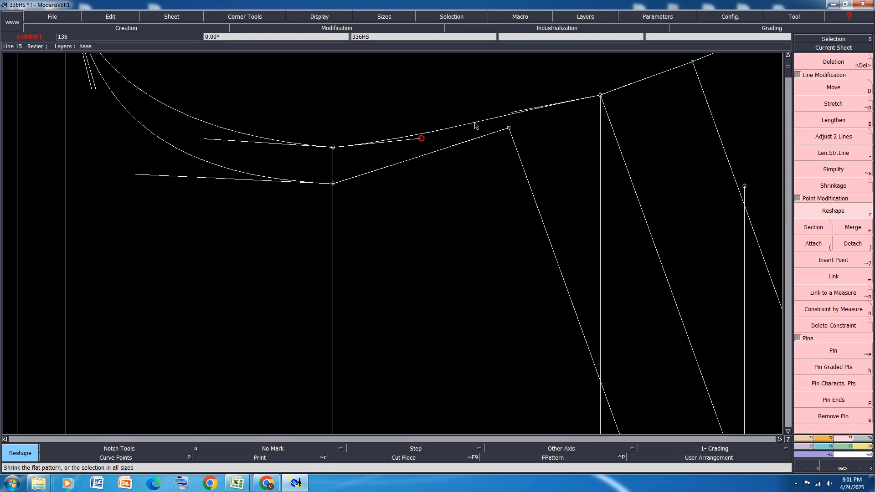
click(512, 114)
click(514, 122)
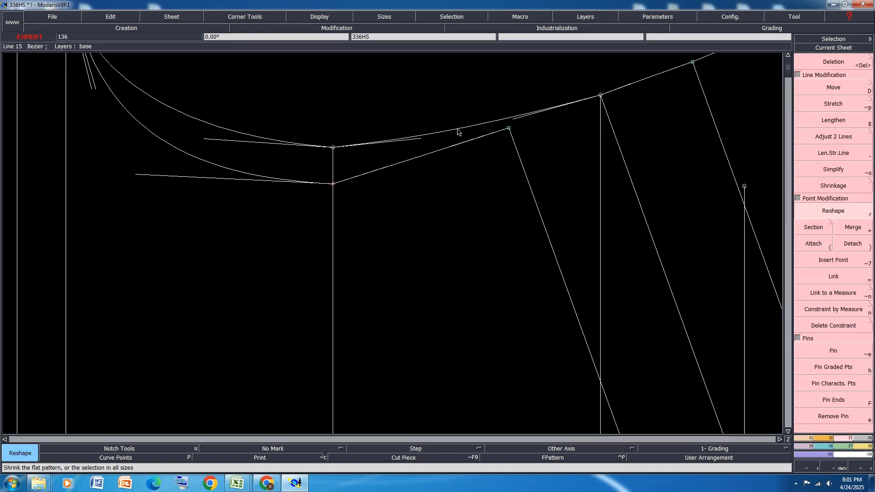
click(421, 139)
click(429, 139)
Step: Bend the lower line between the hollow's vertical line and the first slanted line's upper corner into a curve using both handles
click(374, 170)
click(397, 168)
click(451, 148)
click(448, 152)
click(396, 168)
click(414, 165)
click(414, 165)
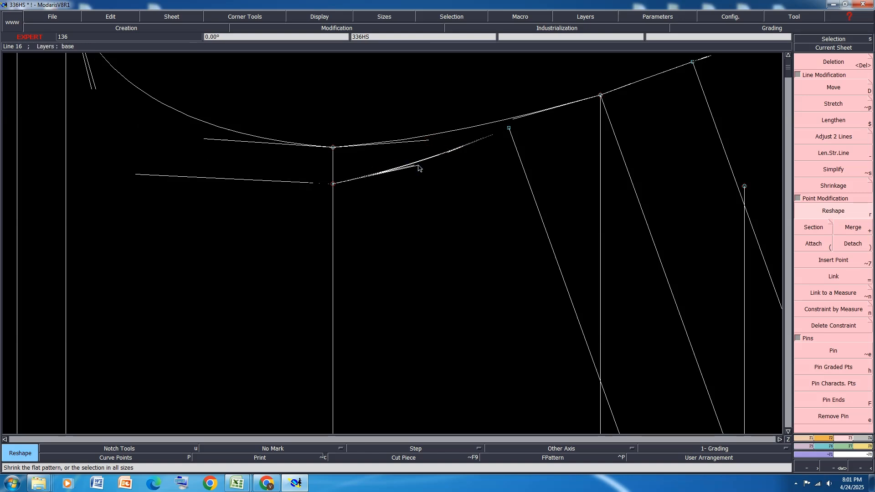
click(420, 167)
Step: Deepen the lower curve before the first slanted line by pulling both of its handles slightly farther down
click(453, 156)
click(451, 157)
click(451, 158)
click(450, 158)
click(415, 171)
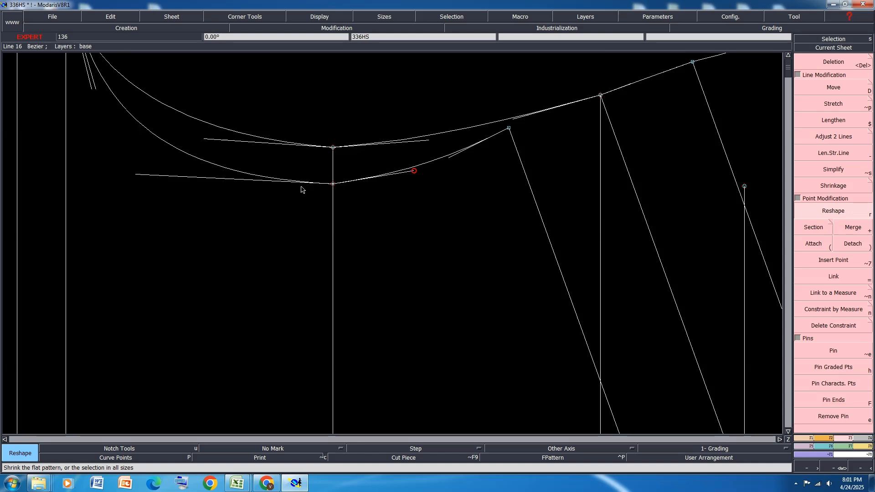
Step: Make the handles of both hollow curves nearly horizontal where they meet the hollow's vertical line
click(137, 175)
click(143, 184)
click(143, 184)
click(137, 186)
scroll(137, 186, down, 1)
click(171, 165)
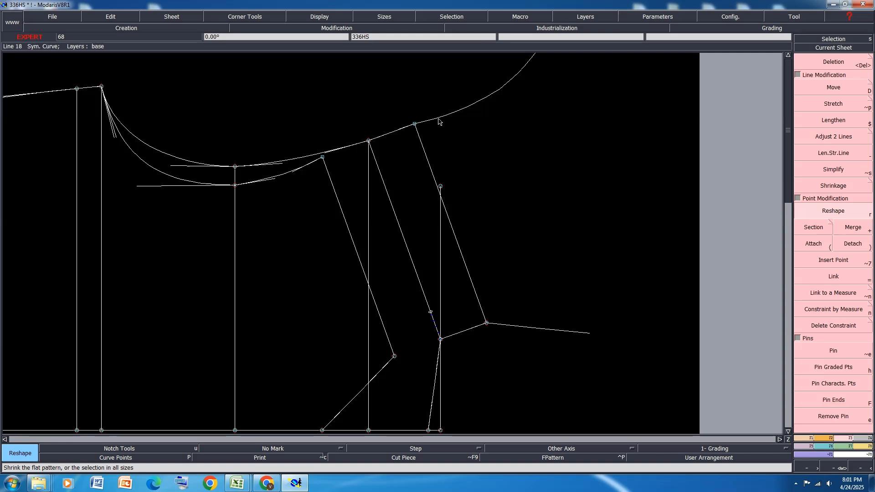
Step: Shift the upper end point of the last slanted line slightly downward so the short top segment continues the upper curve
scroll(418, 126, up, 2)
click(404, 121)
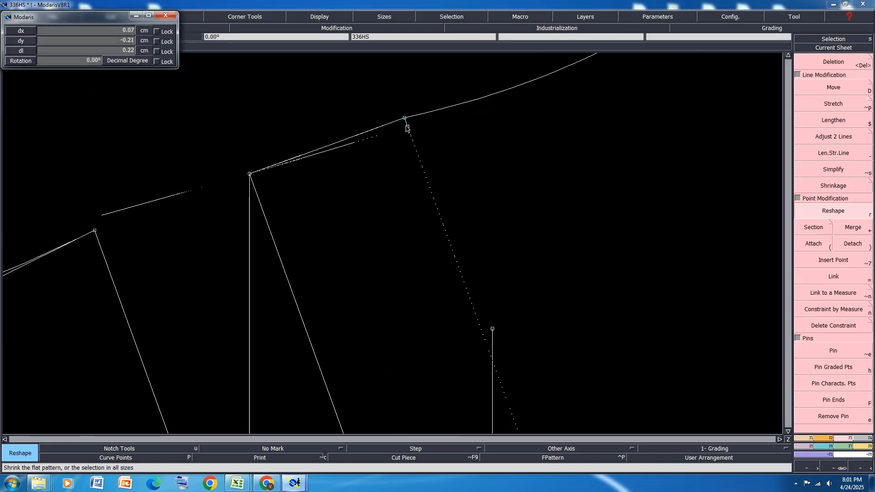
click(408, 128)
click(407, 128)
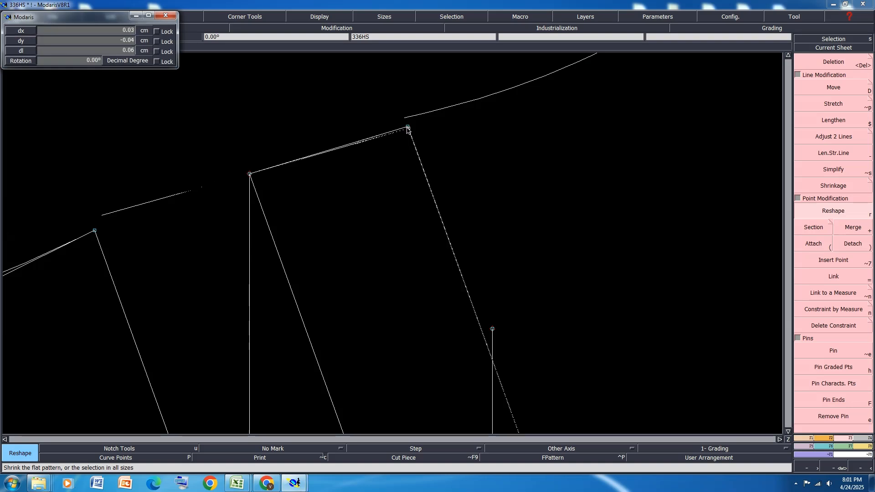
click(408, 129)
scroll(440, 112, down, 2)
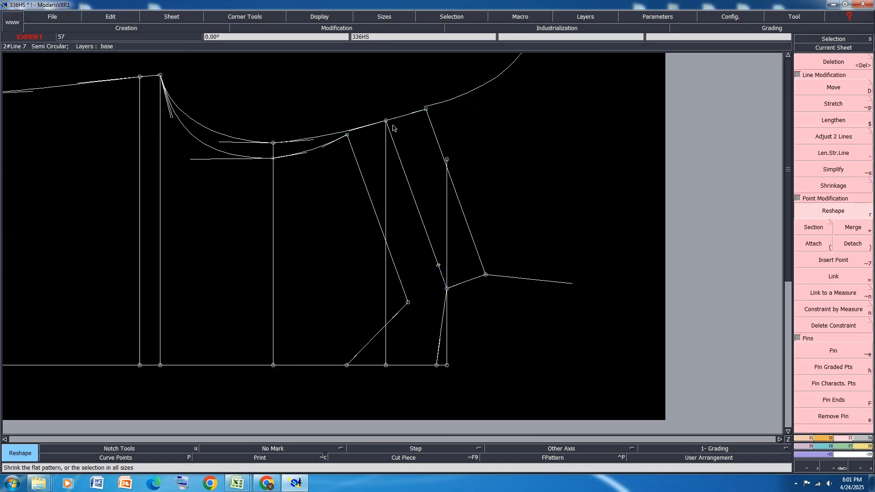
Step: Move the first slanted line's upper corner point slightly down and outward, about 0.15 cm in dx and -0.21 cm in dy
scroll(347, 135, up, 1)
click(347, 135)
click(347, 136)
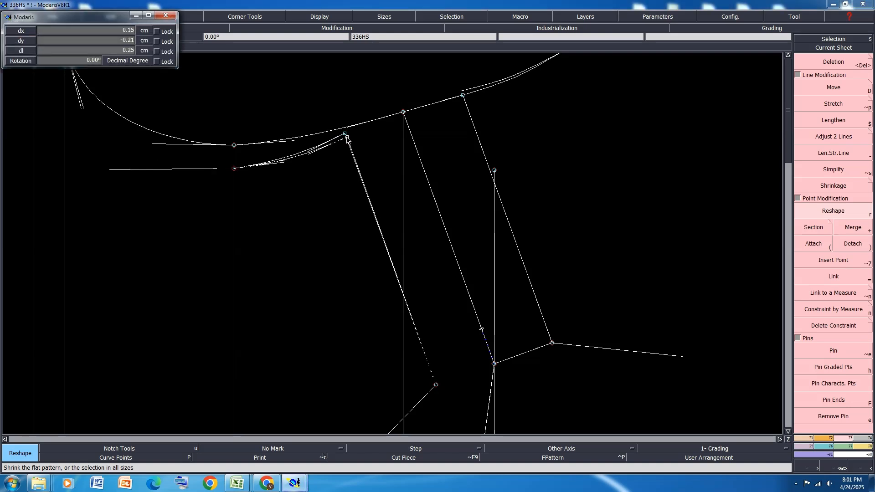
scroll(496, 156, down, 2)
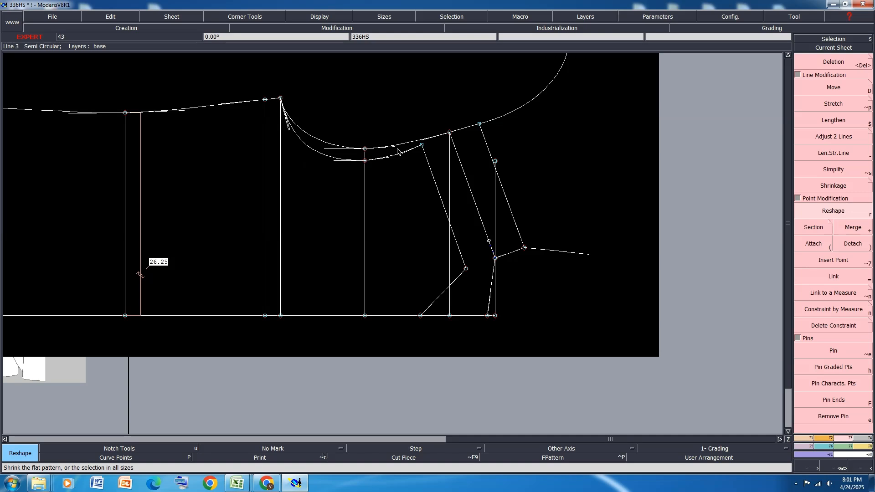
Step: Flatten the lower and upper curves' handles just past the hollow's vertical line for a smoother transition through it
scroll(367, 161, up, 1)
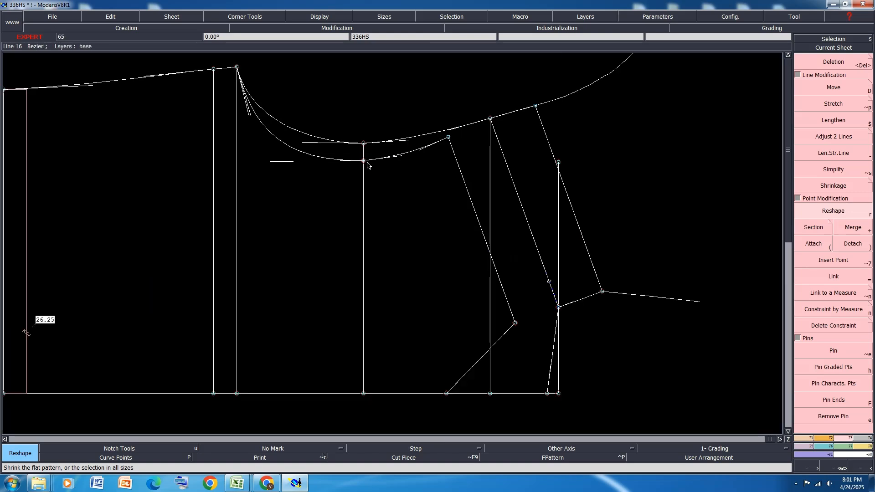
scroll(389, 146, up, 2)
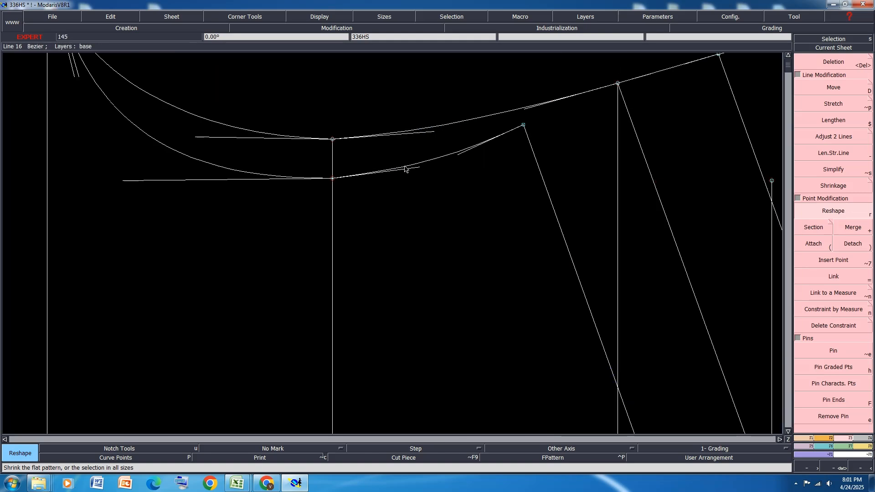
drag(419, 168, 417, 173)
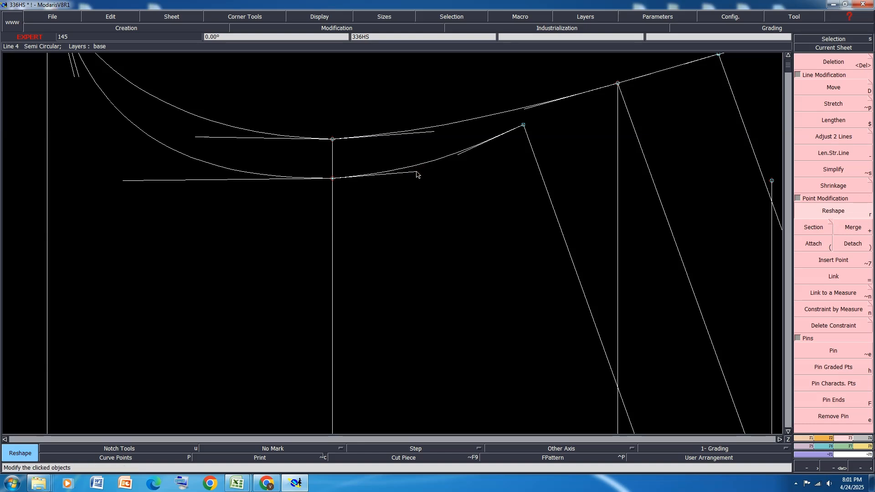
drag(433, 133, 434, 136)
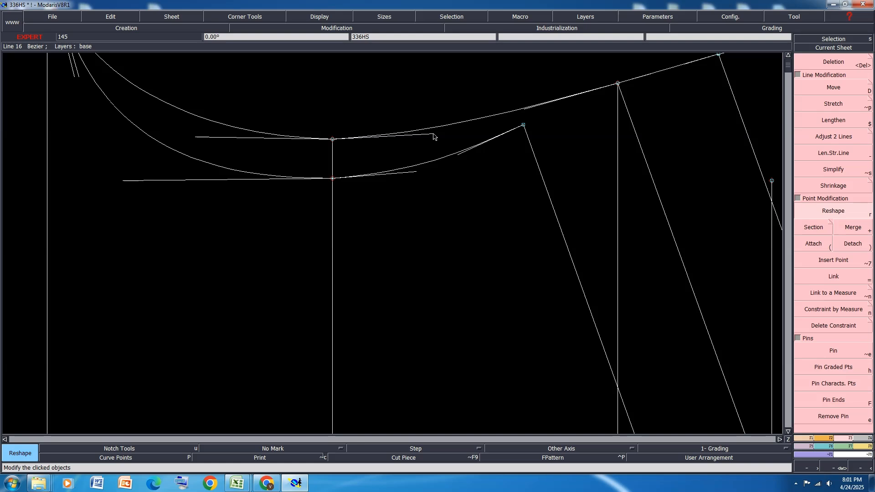
Step: Measure the height from the middle slanted line's upper end to the baseline, undo it, and measure from the peak point to that end
scroll(438, 132, down, 1)
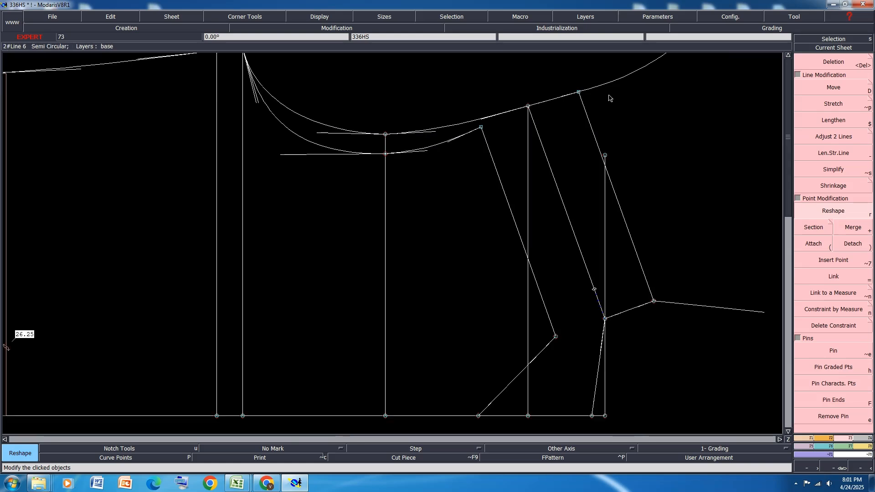
scroll(431, 156, down, 5)
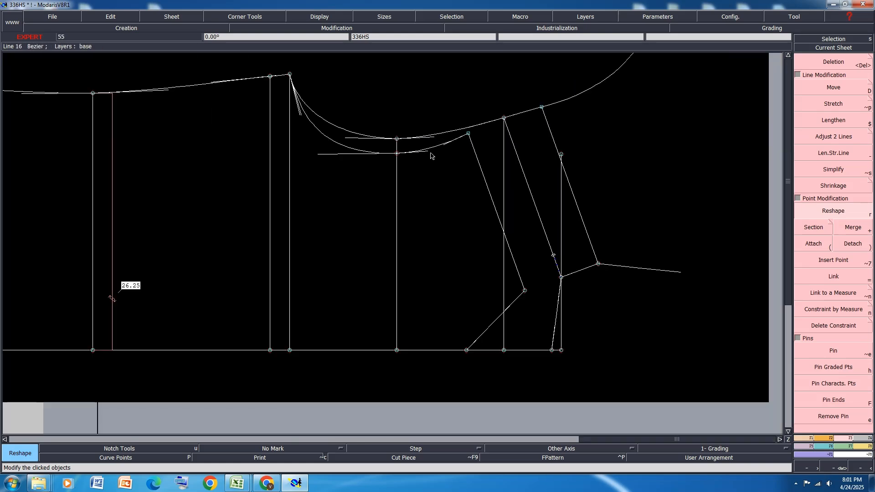
scroll(428, 152, up, 2)
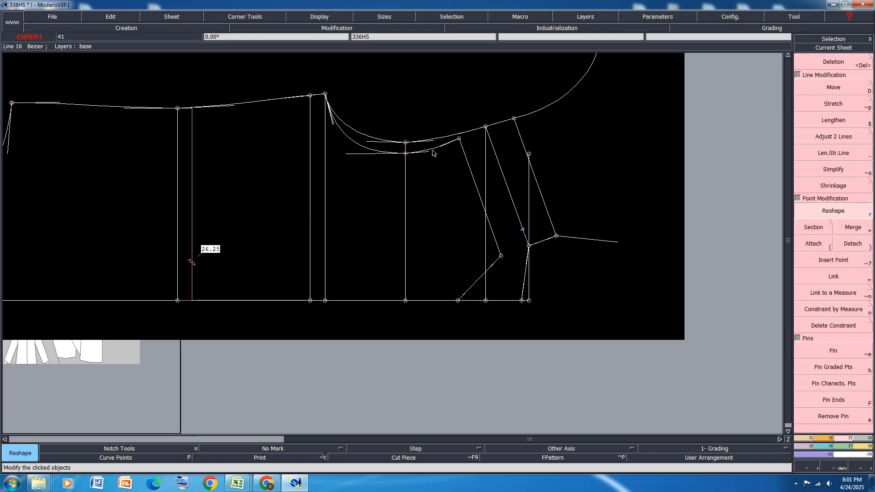
key(l)
click(486, 128)
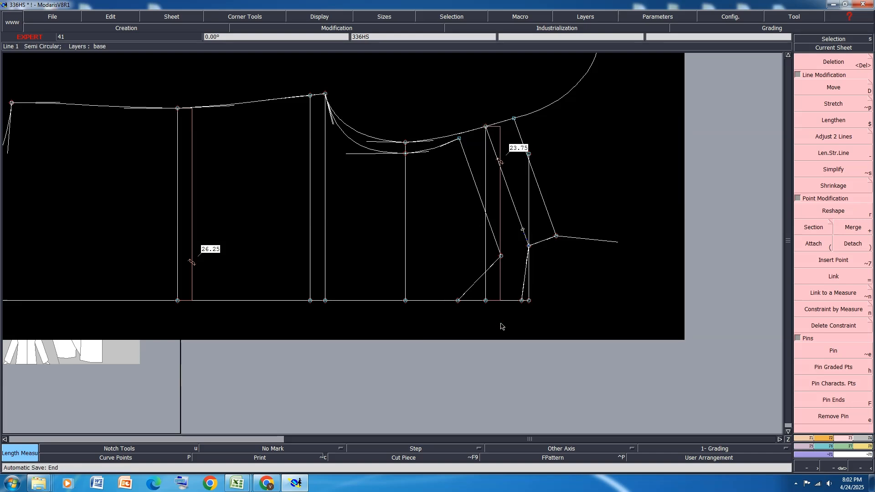
key(ctrl+z)
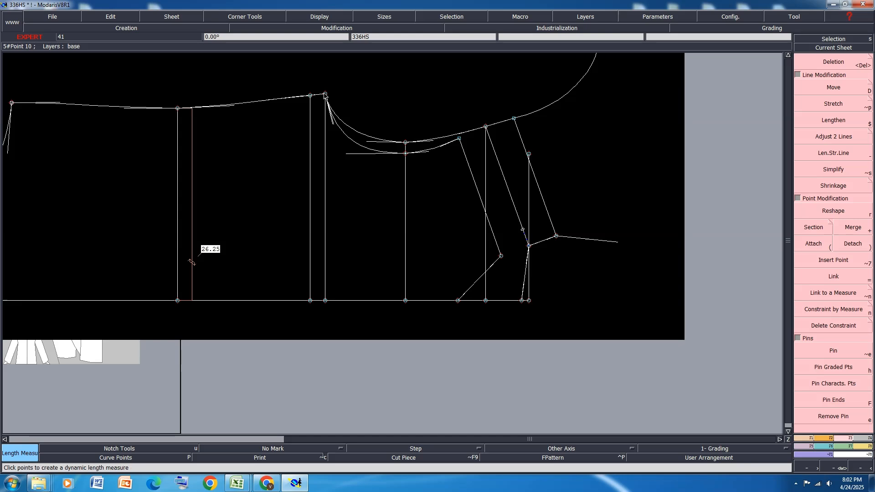
click(486, 127)
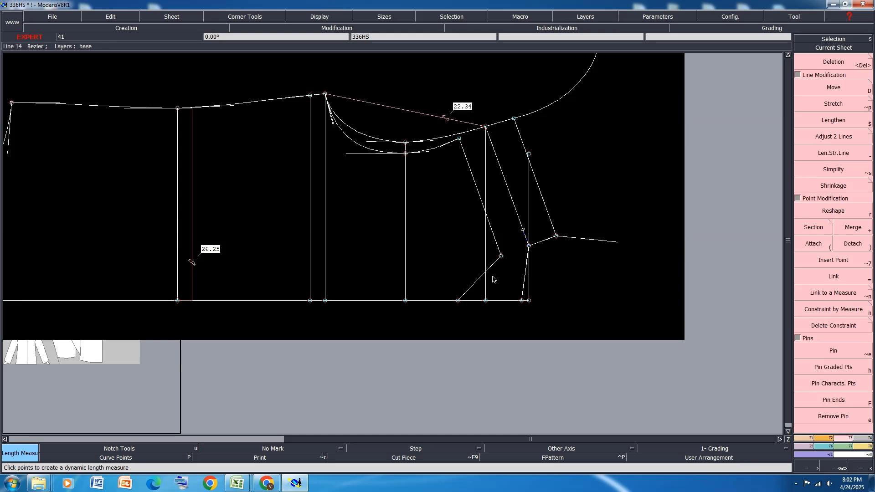
Step: Undo the peak-point length measurement and mirror the lower curve about a symmetry axis along the short segment ending at the peak
key(ctrl+z)
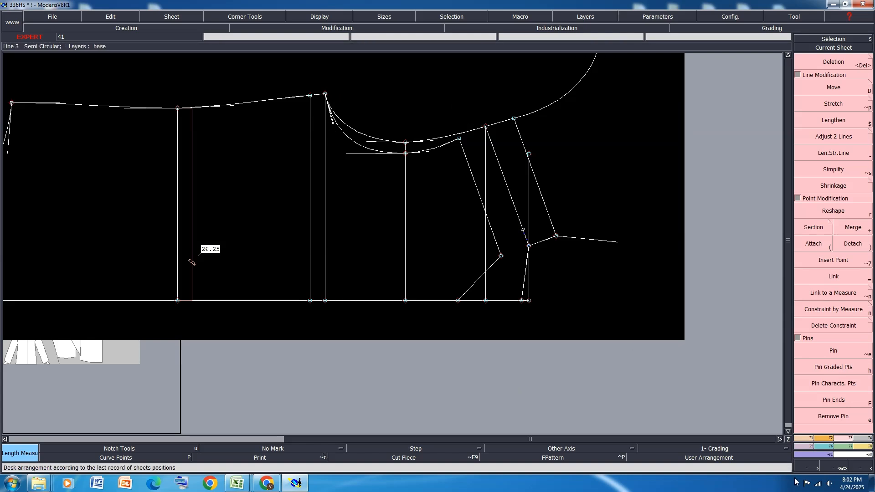
click(806, 439)
click(840, 360)
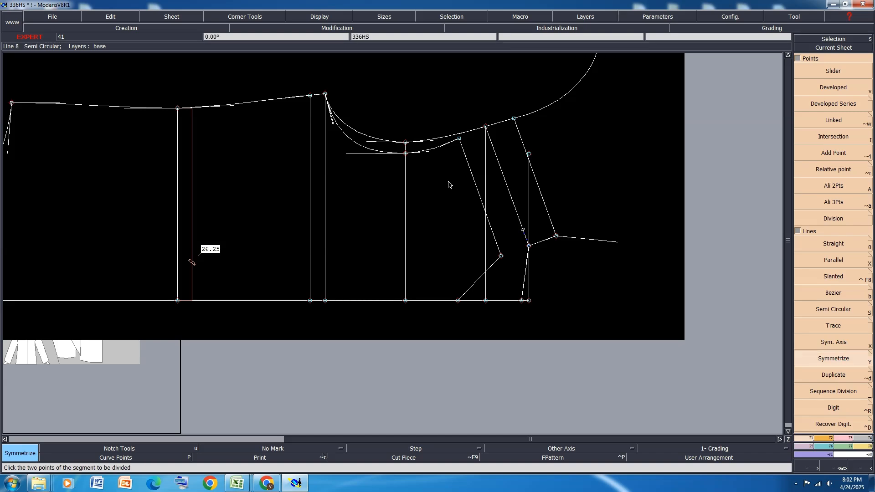
click(836, 342)
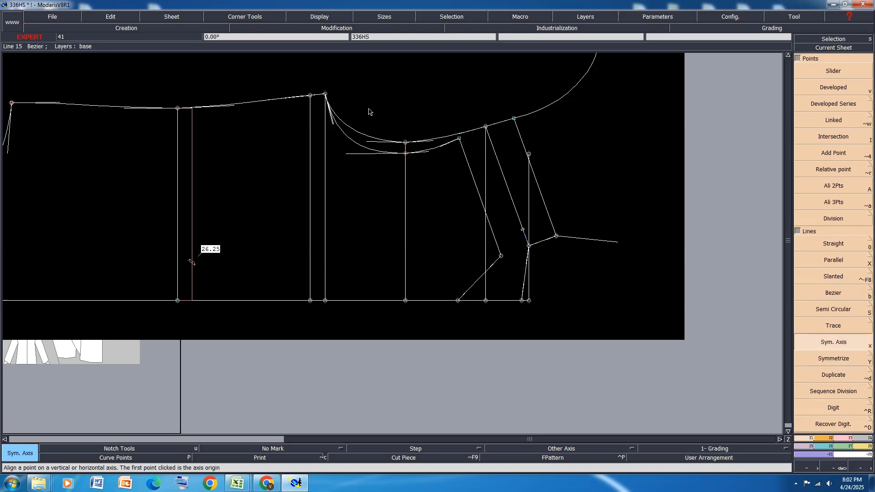
key(shift+y)
click(348, 138)
scroll(344, 90, up, 2)
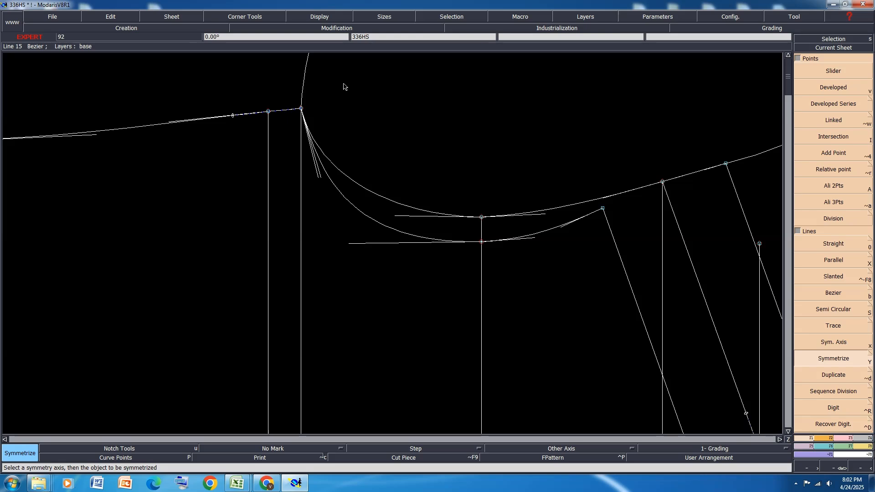
Step: Undo the mirrored curve and its symmetry axis, and restore both
key(ctrl+z)
key(ctrl+z)
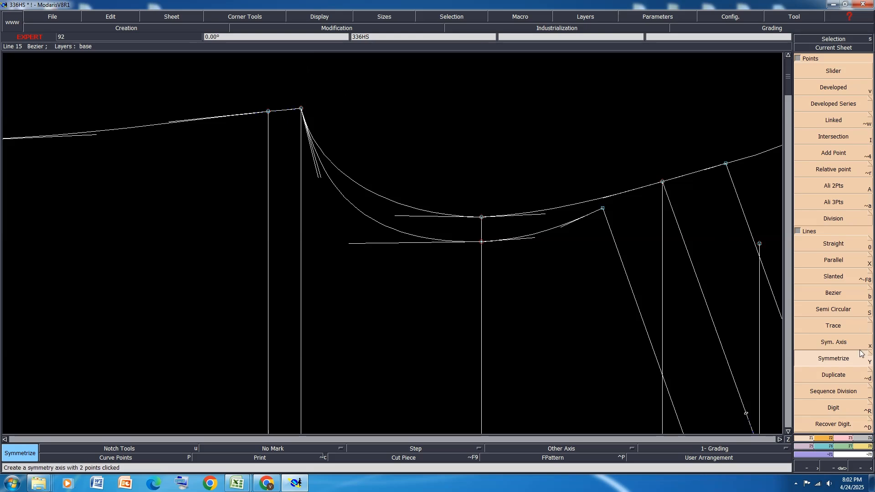
click(840, 440)
key(ctrl+y)
key(ctrl+y)
Step: Reshape the handles at the peak and before the hollow so the lower curve leaves the peak more steeply and flows into its mirrored copy
click(816, 211)
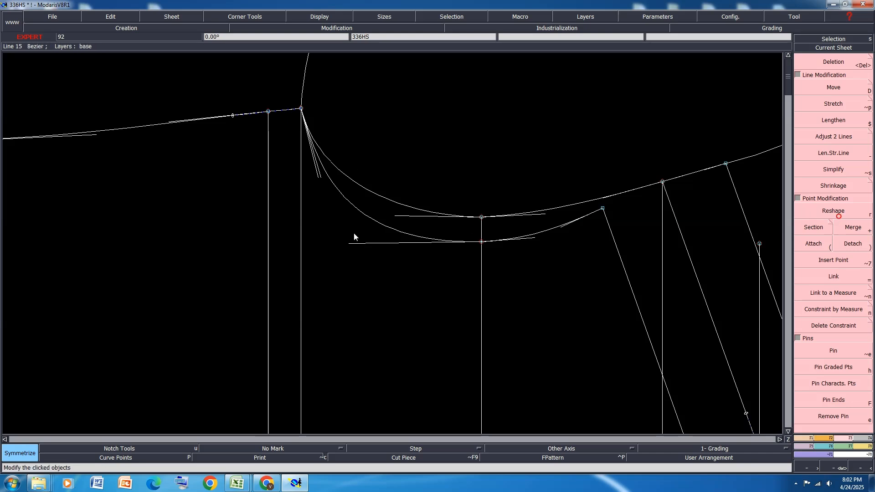
mouse_move(320, 179)
mouse_down()
mouse_move(312, 186)
mouse_move(315, 178)
mouse_up()
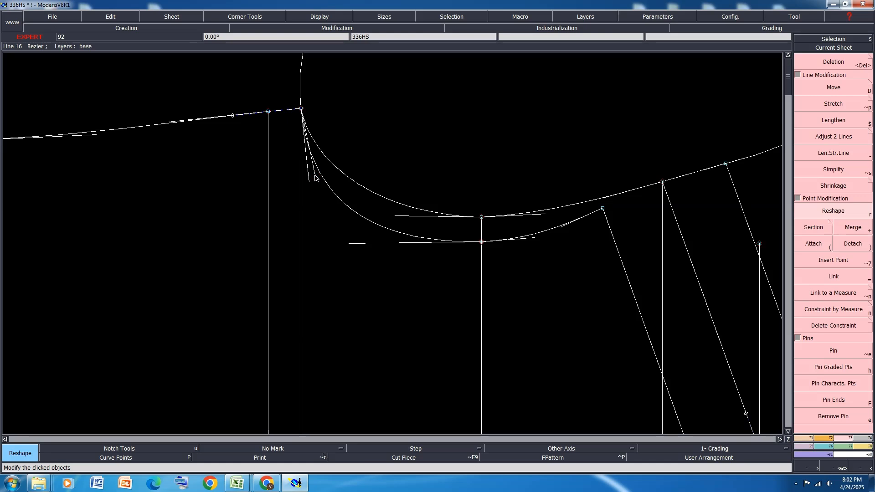
mouse_move(316, 179)
mouse_down()
mouse_move(308, 179)
mouse_move(317, 186)
mouse_up()
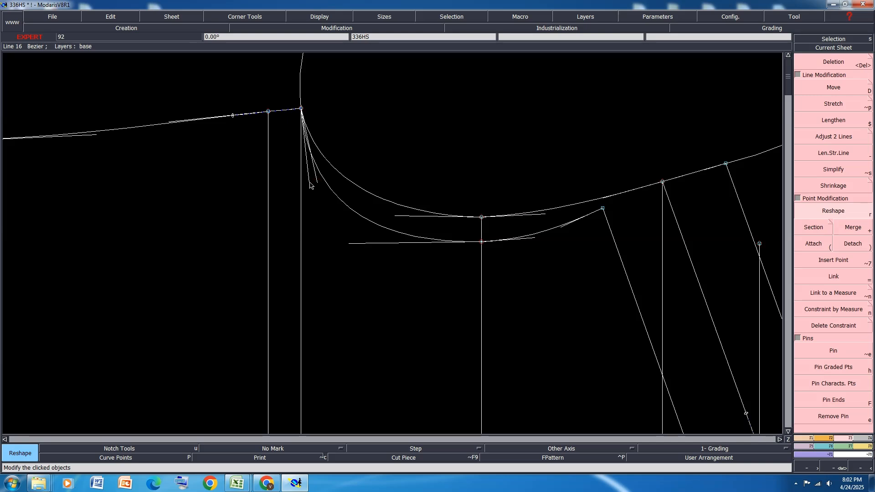
drag(356, 247, 348, 248)
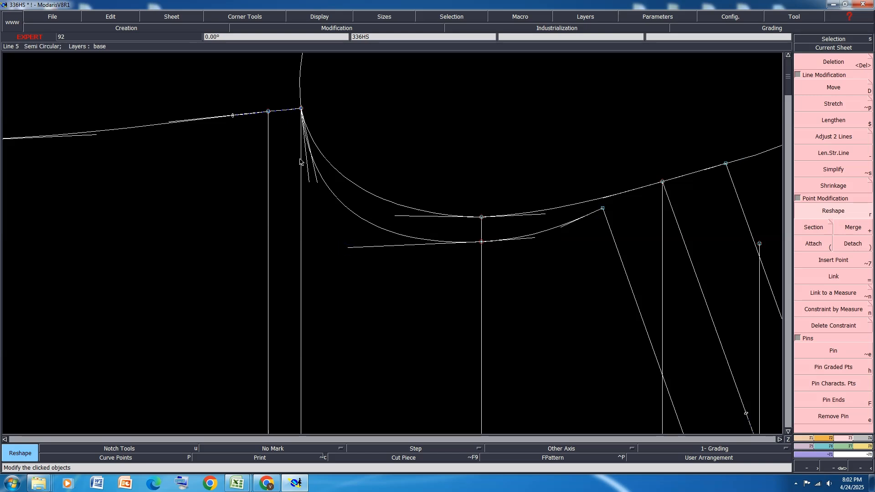
drag(309, 181, 306, 182)
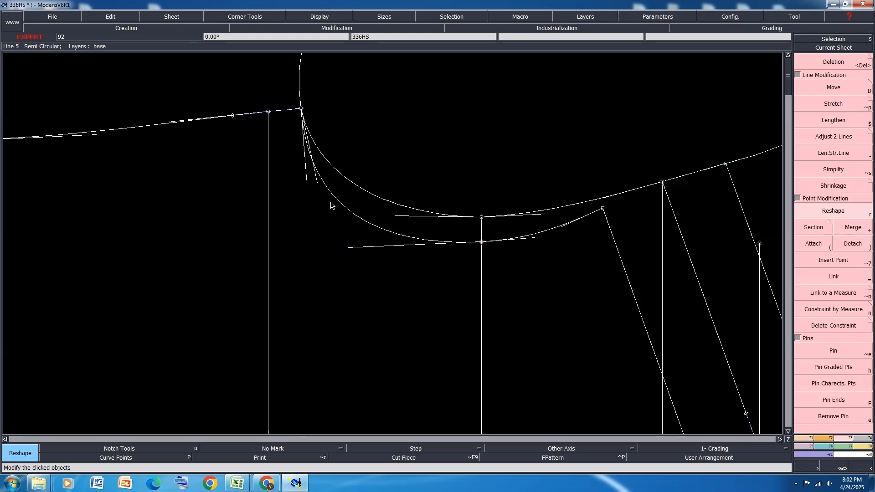
Step: Shorten the lower curve's handle just past the hollow's vertical line and save the model
scroll(331, 205, down, 1)
scroll(331, 156, up, 1)
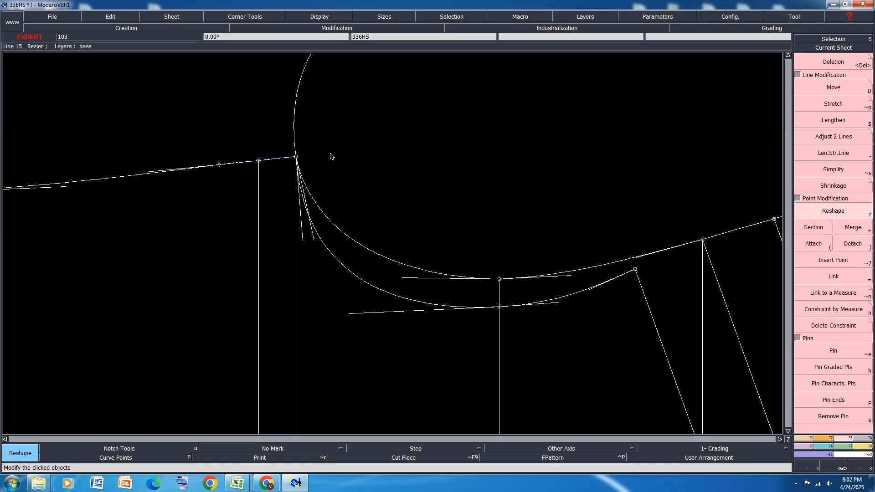
scroll(330, 156, down, 1)
scroll(335, 182, up, 2)
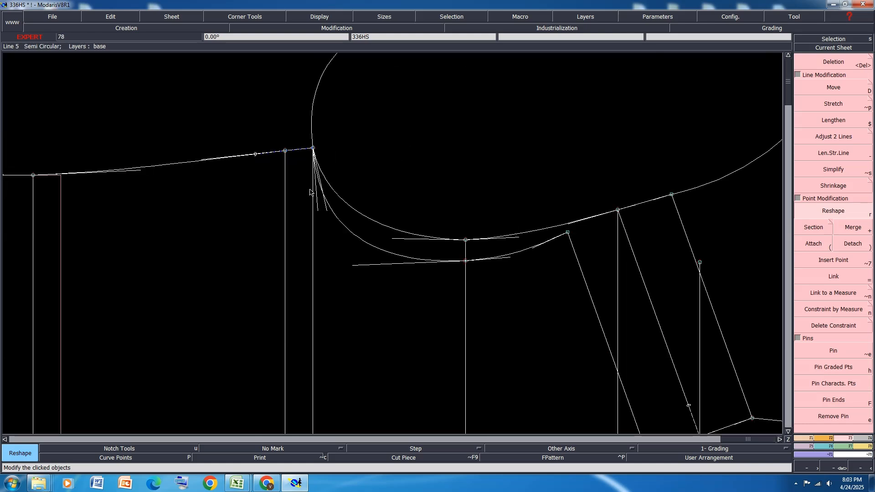
scroll(305, 190, down, 1)
scroll(468, 222, up, 1)
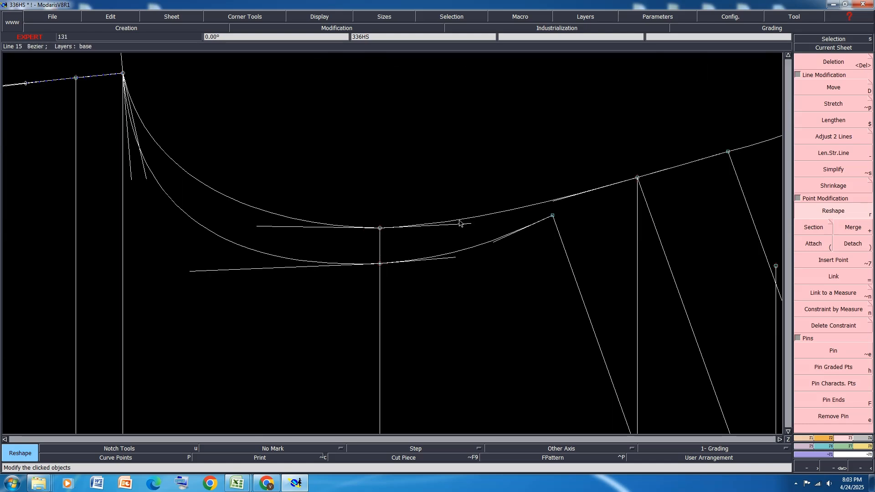
click(457, 258)
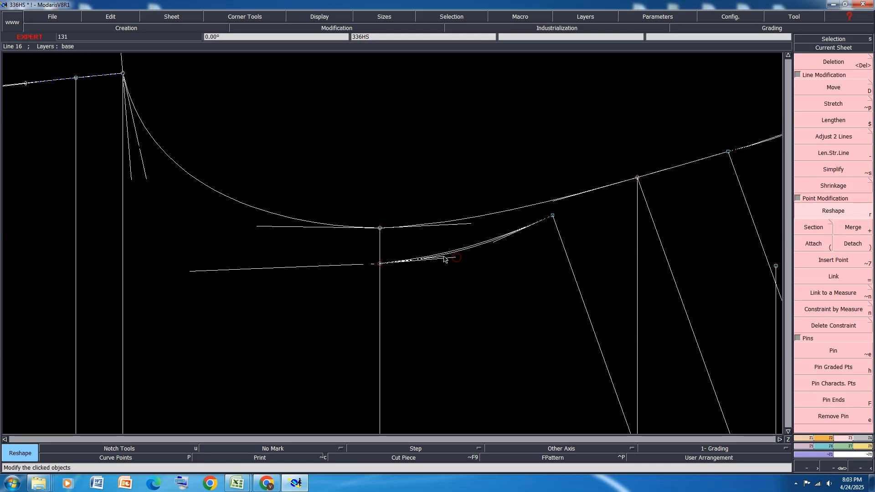
click(440, 257)
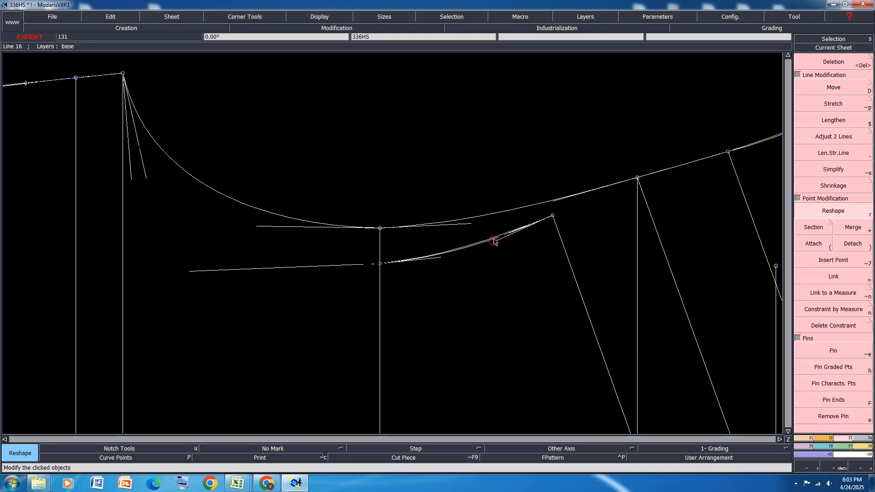
scroll(399, 258, down, 1)
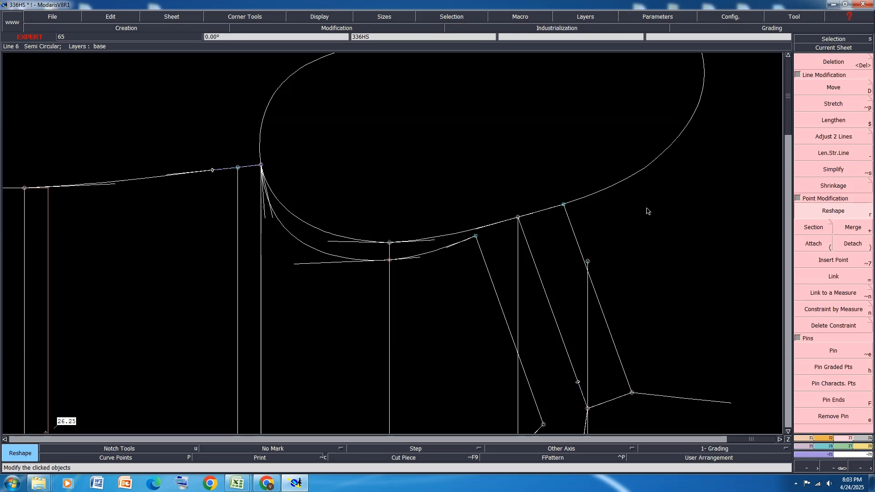
scroll(558, 230, down, 1)
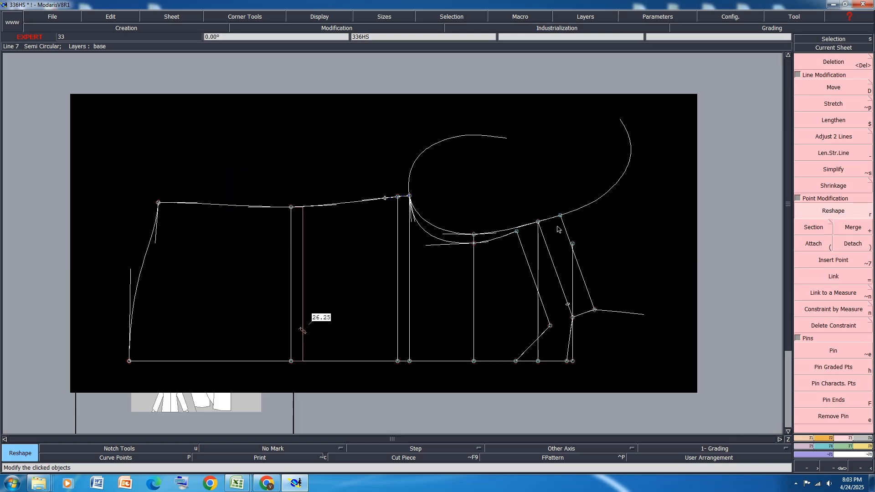
key(ctrl+s)
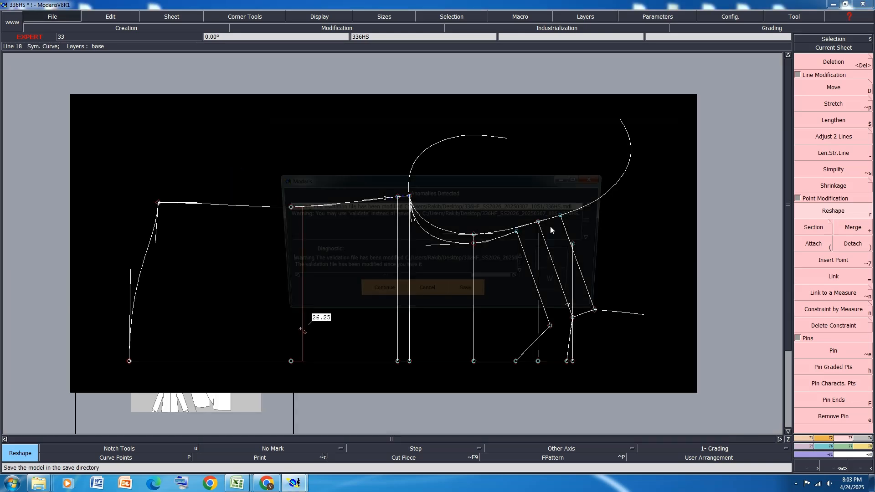
click(387, 294)
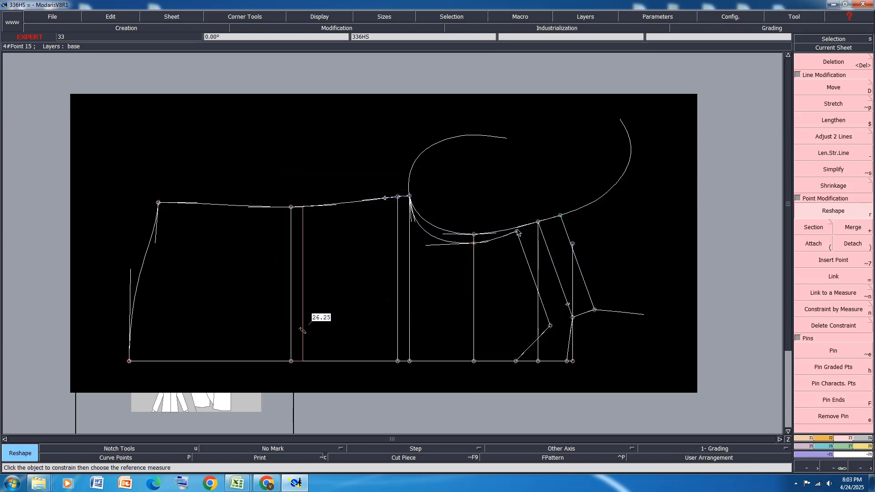
Step: Tilt the upper curve's handles on both sides of the hollow's vertical line into one continuous, gently rising tangent
scroll(386, 215, up, 1)
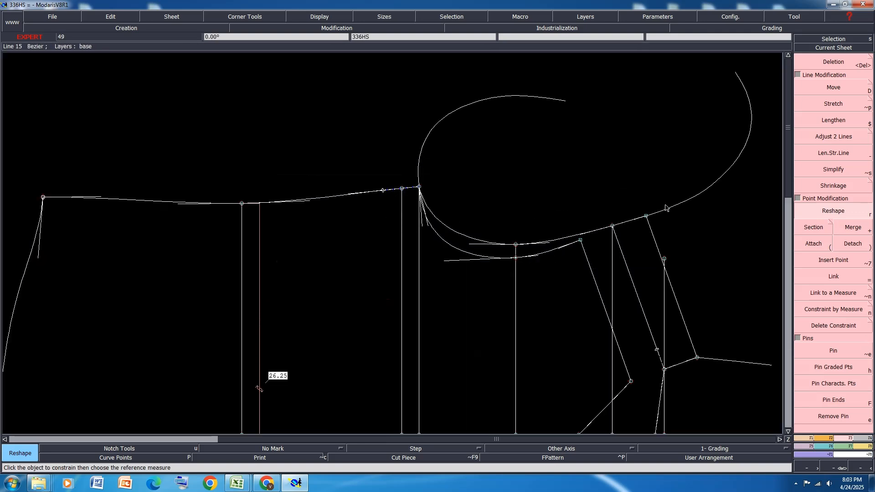
scroll(684, 206, up, 2)
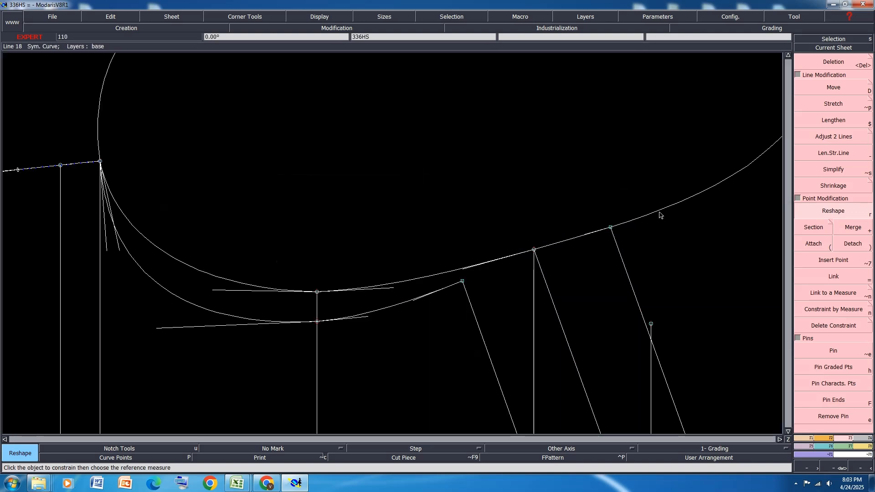
click(848, 212)
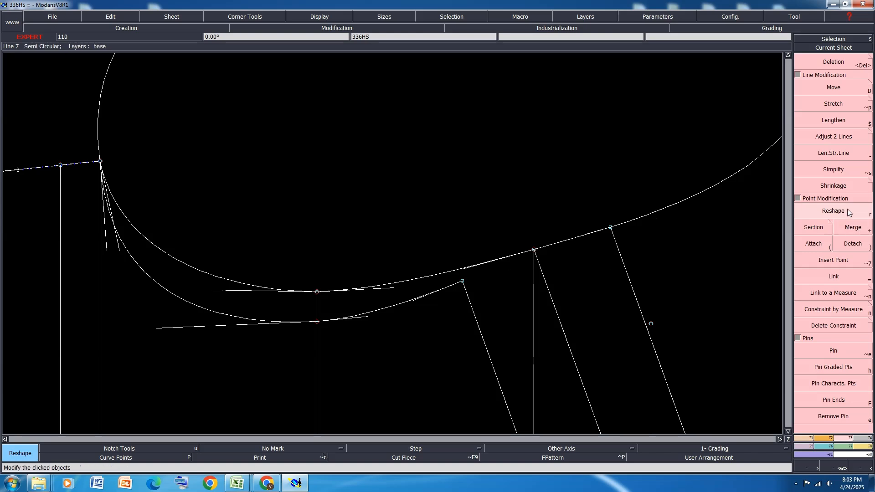
click(392, 289)
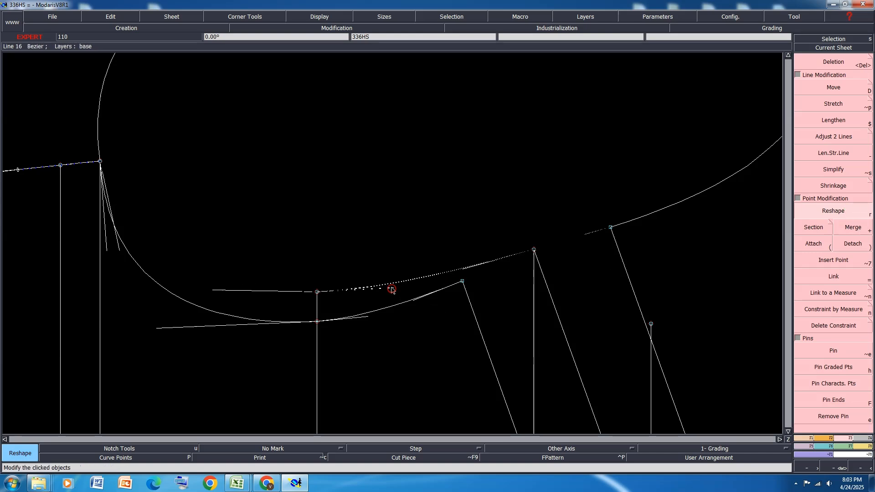
click(392, 289)
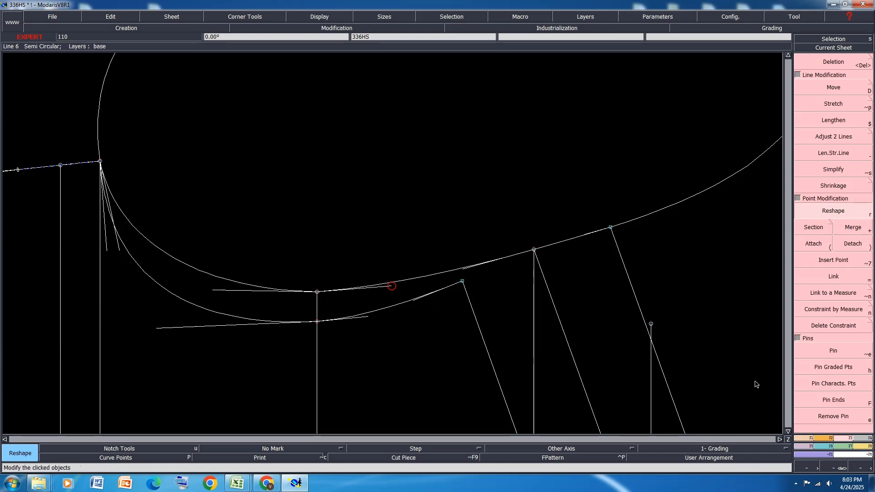
click(211, 291)
click(206, 294)
click(206, 294)
click(206, 296)
Step: Tilt the lower curve's handles on both sides of the hollow's vertical line to a matching slope and save the model
click(157, 329)
click(158, 331)
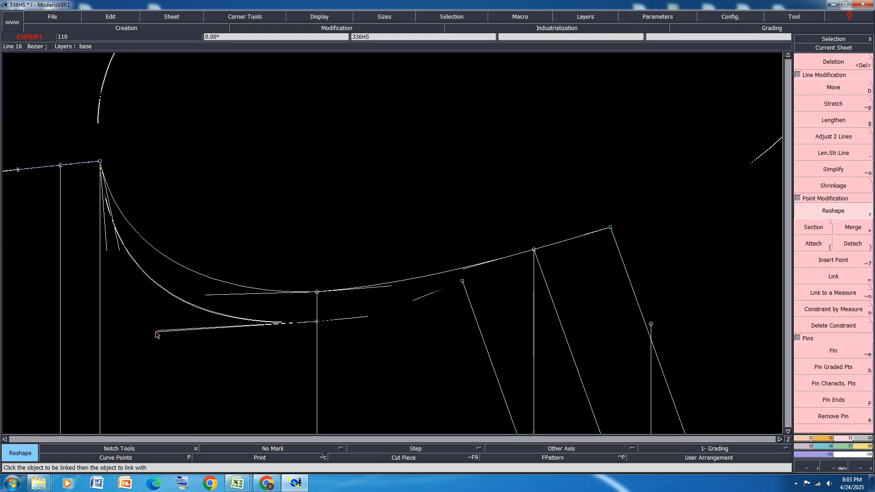
scroll(381, 326, up, 1)
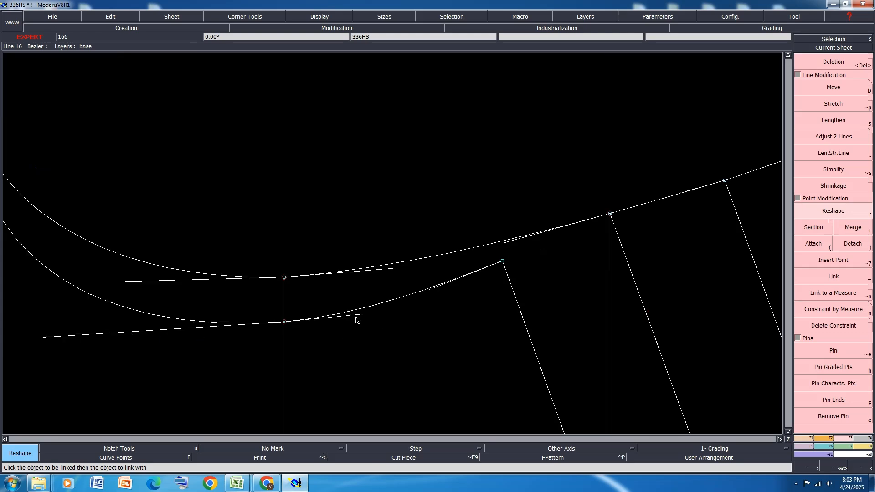
click(360, 311)
click(360, 311)
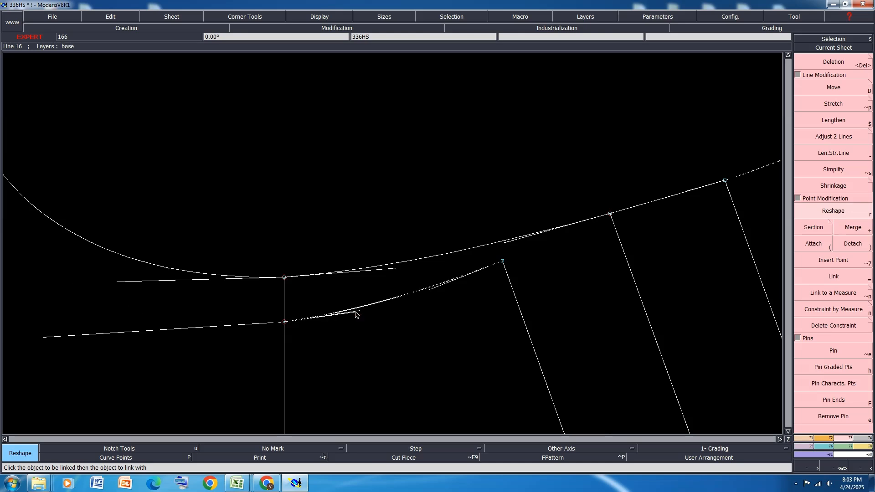
scroll(334, 308, down, 2)
scroll(334, 308, down, 2)
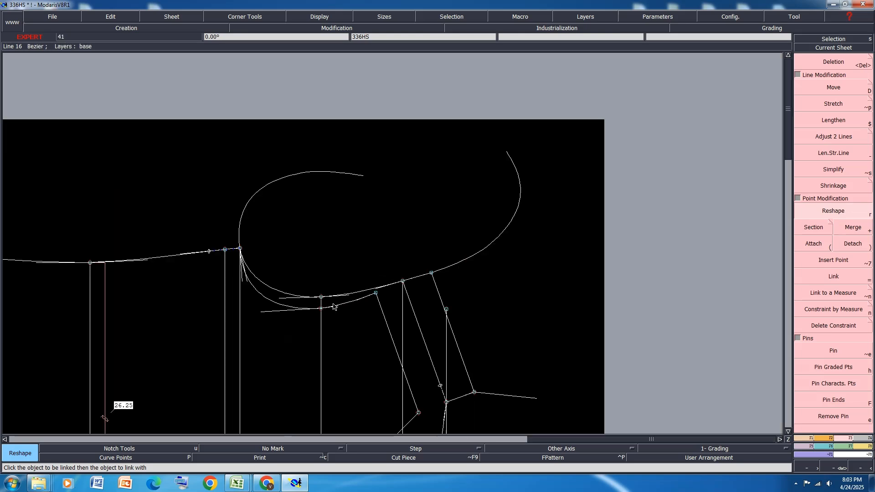
key(ctrl+s)
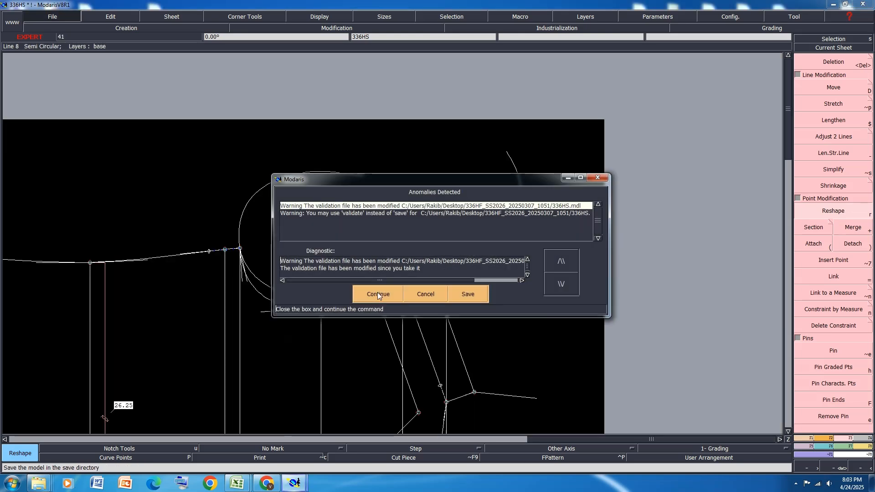
click(377, 294)
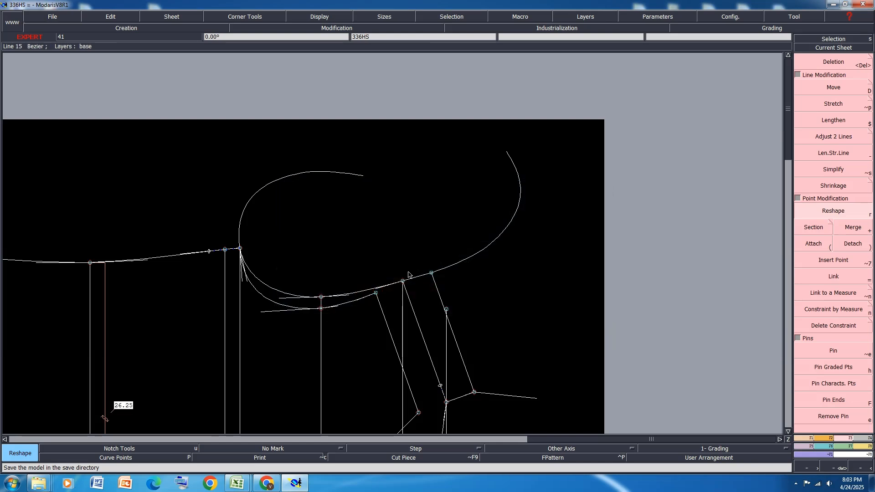
Step: Delete both temporary mirrored curves and the extra point just before the peak, saving the model between deletions
key(Delete)
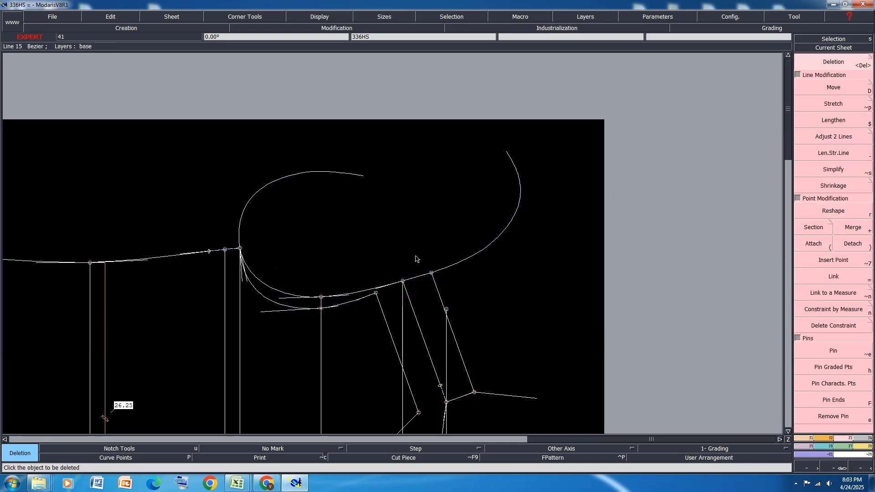
click(264, 188)
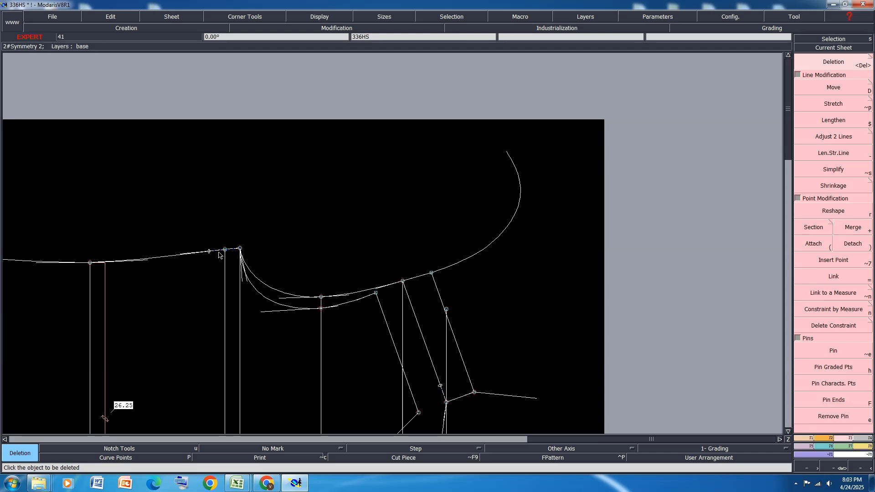
key(Delete)
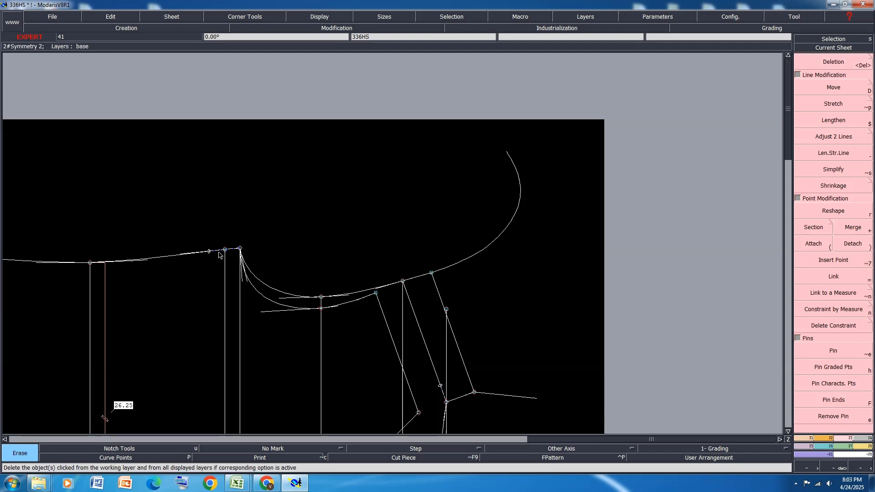
click(209, 253)
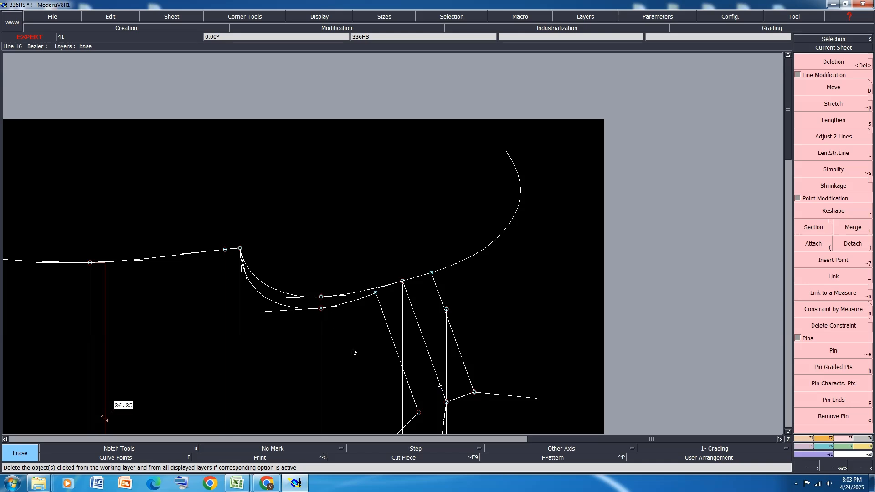
key(ctrl+s)
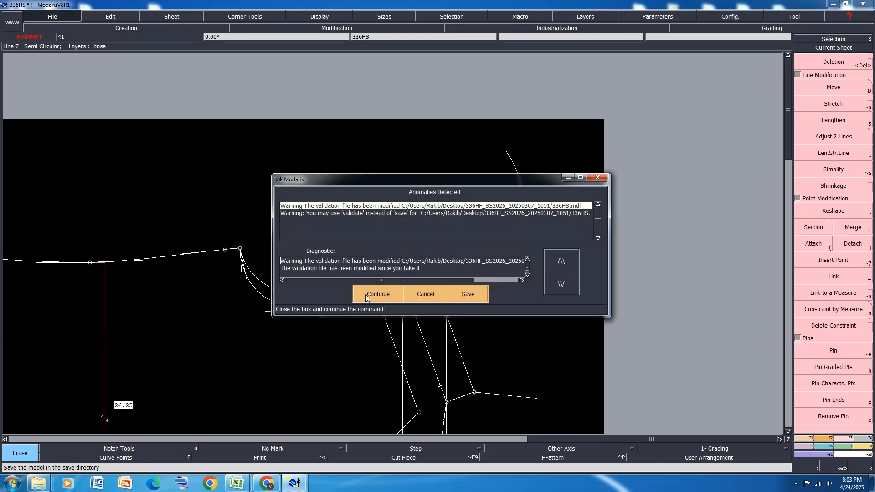
click(367, 292)
click(841, 62)
click(494, 244)
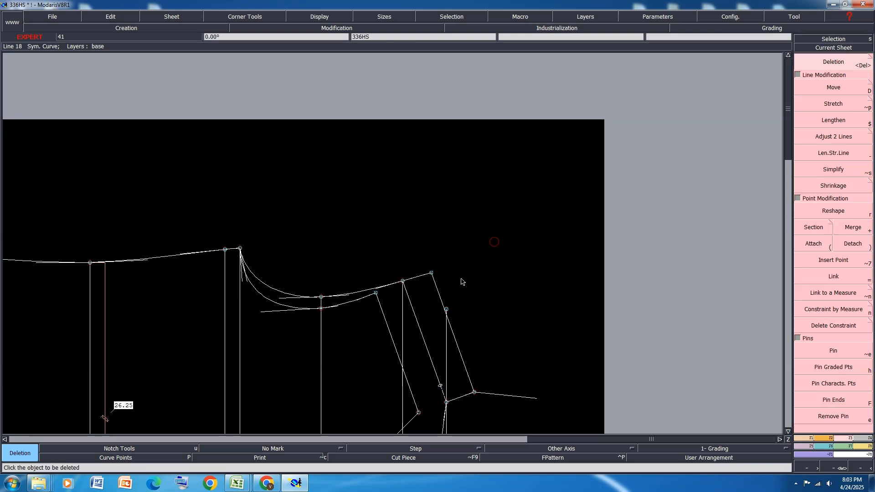
Step: Raise the upper curve's point on the hollow's vertical line by about 0.2 cm and save the model
scroll(346, 236, down, 2)
scroll(382, 276, up, 4)
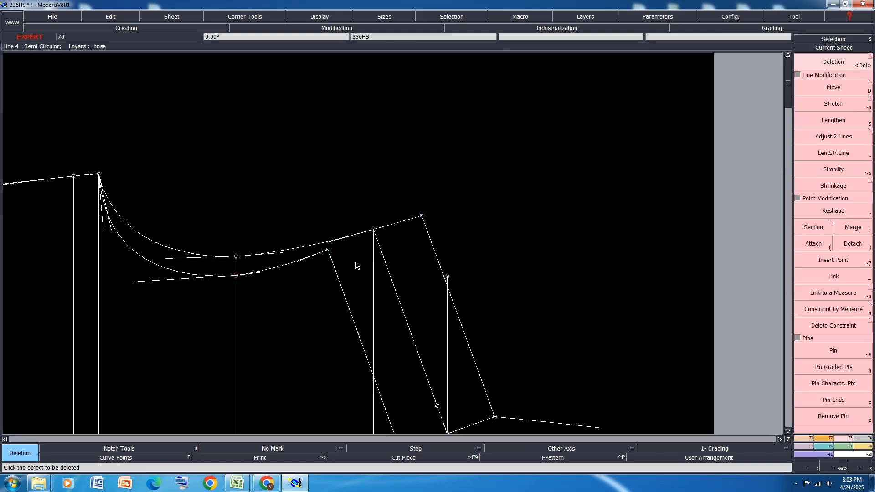
scroll(364, 186, down, 2)
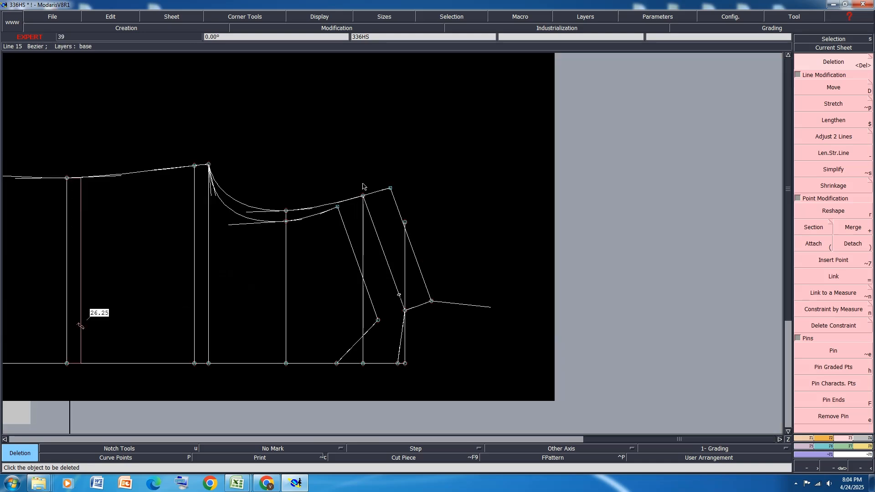
click(842, 91)
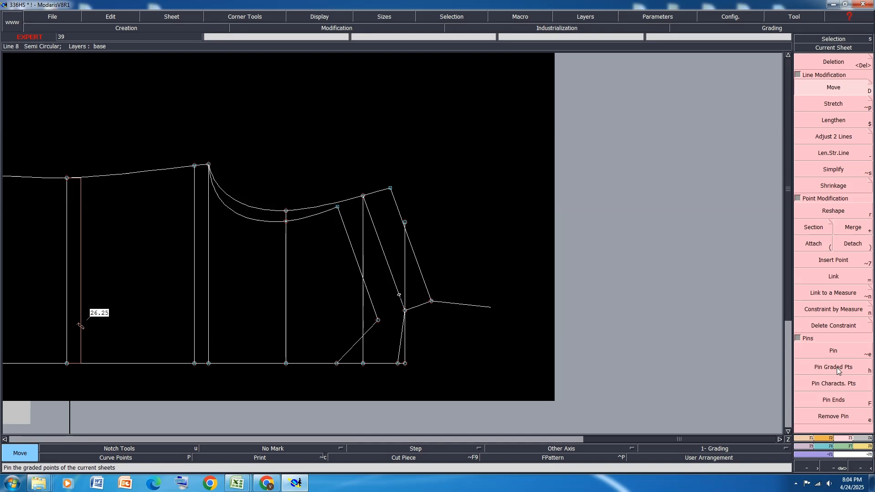
click(286, 212)
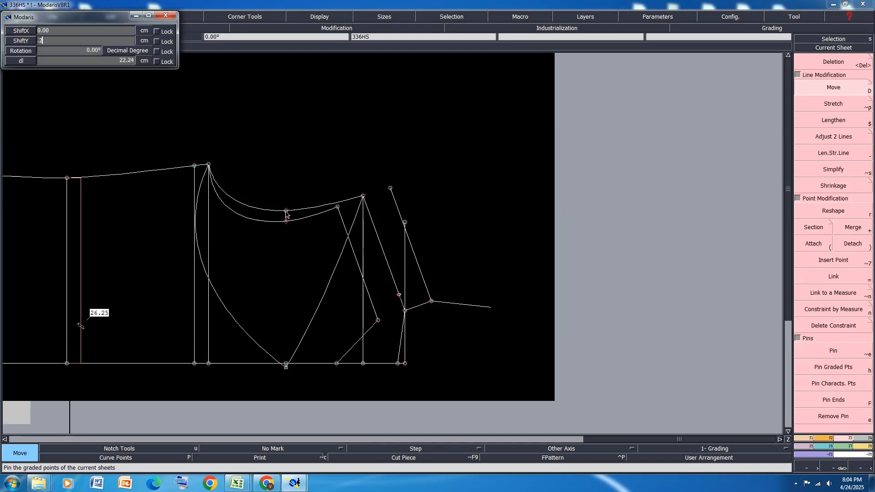
click(286, 213)
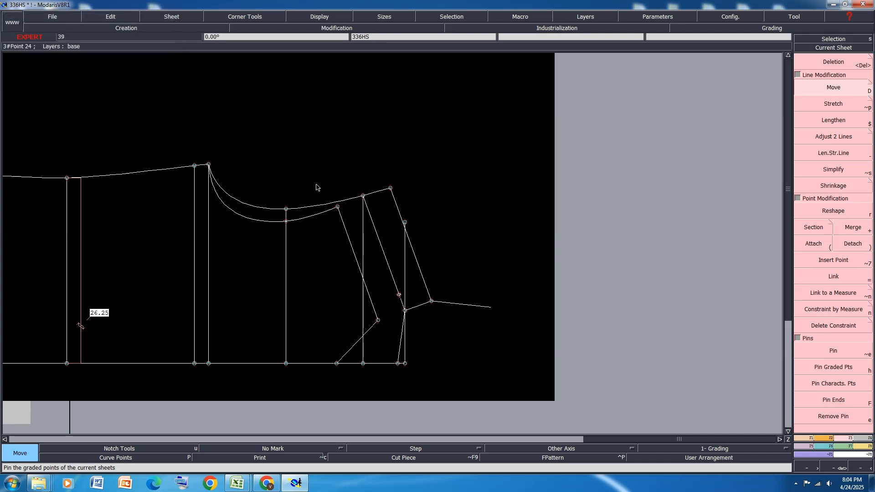
key(ctrl+s)
click(378, 294)
Step: Turn on the display of curve handles for the neckline lines between the slanted shoulder lines and the baseline
scroll(245, 213, up, 3)
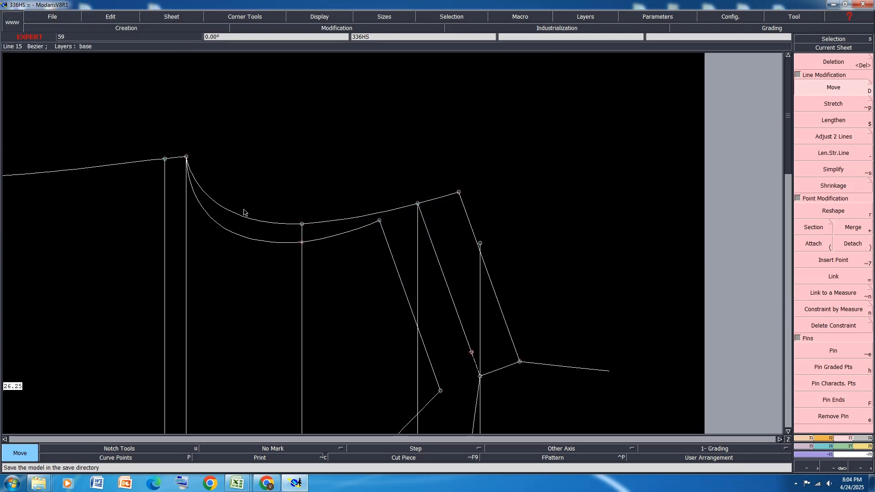
scroll(243, 216, down, 2)
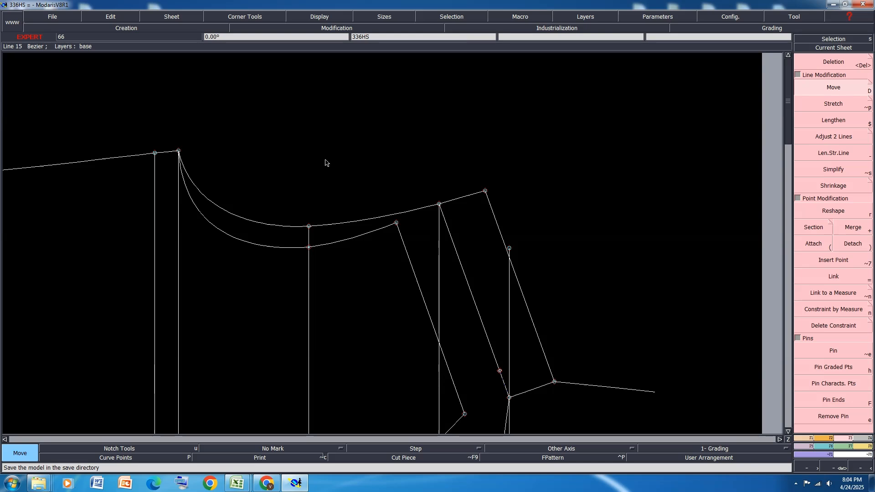
scroll(318, 164, down, 2)
scroll(424, 310, up, 3)
scroll(368, 247, up, 2)
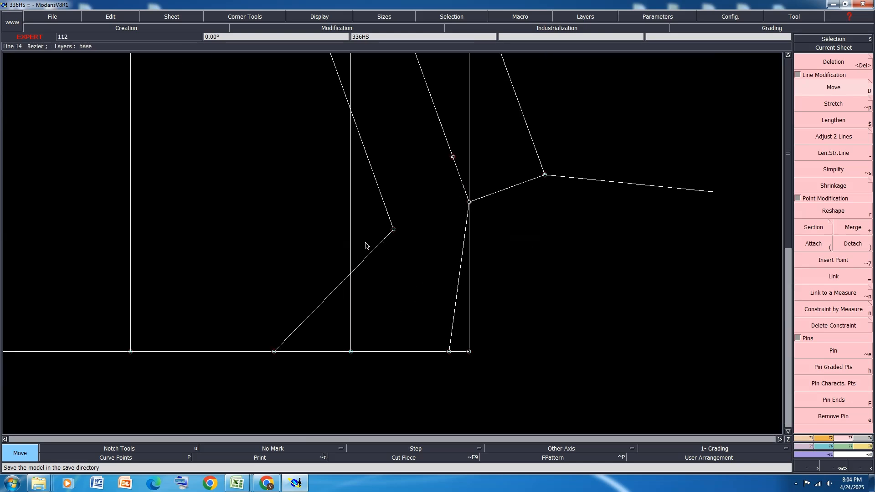
click(315, 16)
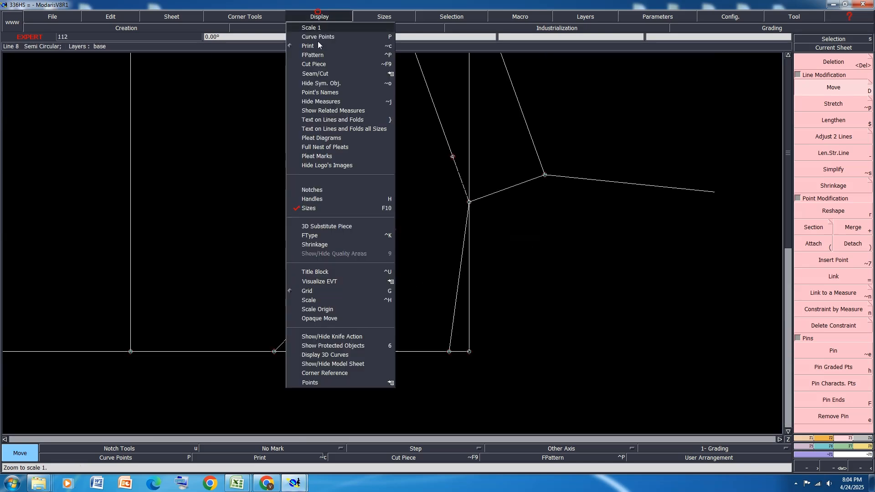
click(313, 199)
Step: Reshape the inner diagonal neckline into a round curve that leaves the baseline almost vertically and rises to the slanted line's lower end
click(841, 210)
click(307, 316)
click(293, 275)
click(355, 270)
click(338, 255)
click(274, 278)
right_click(274, 276)
click(277, 272)
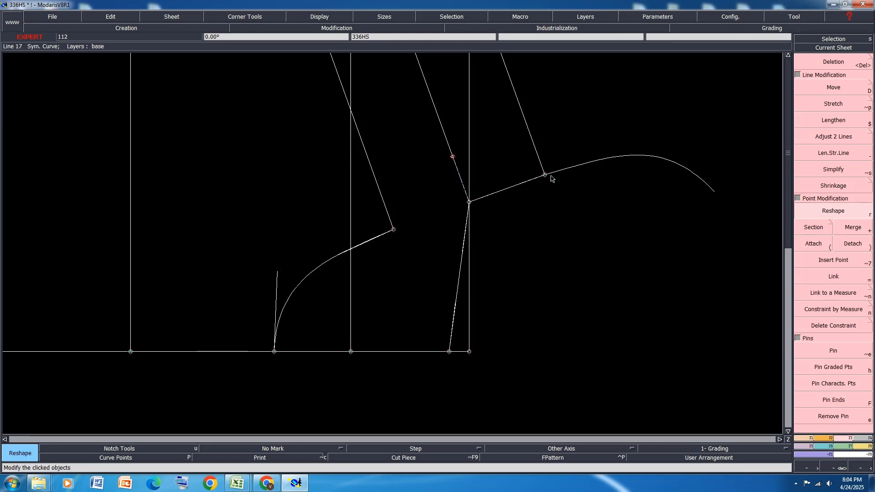
Step: Bend the outer neckline segment between the baseline and the outer vertical line into a curve that starts vertically at the baseline
click(456, 310)
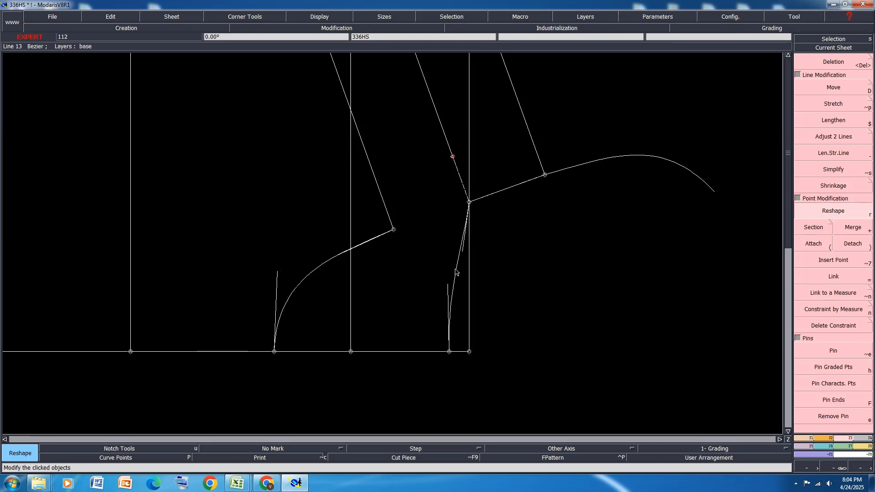
click(454, 238)
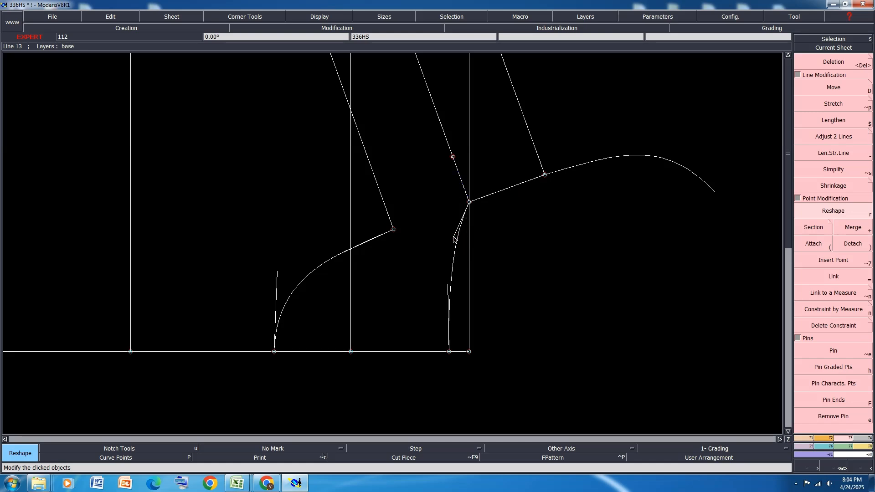
click(455, 238)
click(450, 289)
click(449, 286)
Step: Move the outer slanted line's lower end up about 0.97 cm and reshape its short neck segment into a continuation of the outer neckline
click(544, 175)
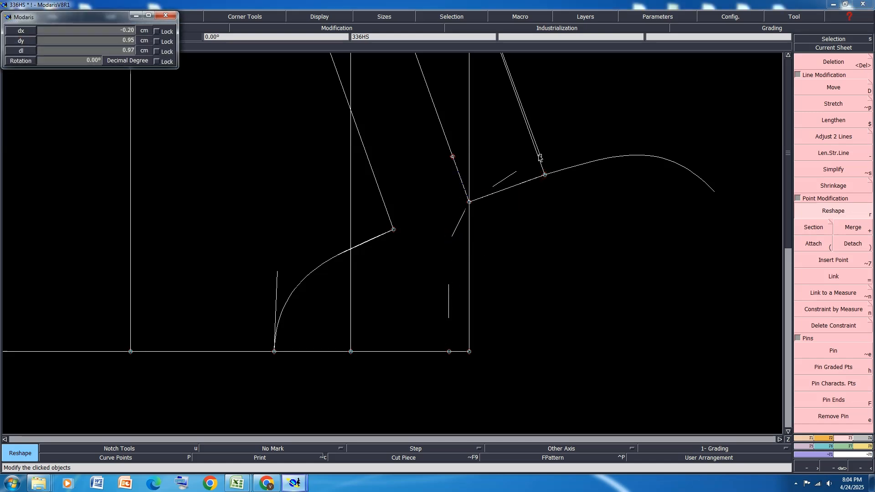
click(539, 158)
click(491, 191)
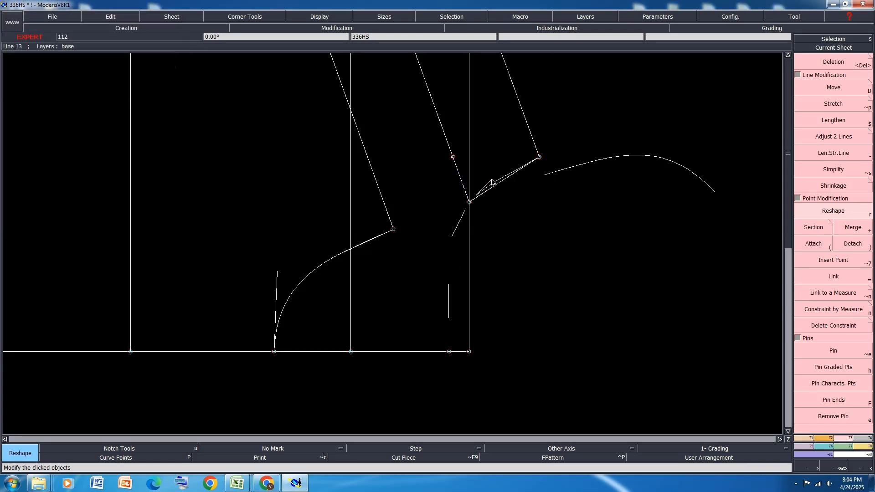
click(512, 170)
click(492, 179)
click(490, 177)
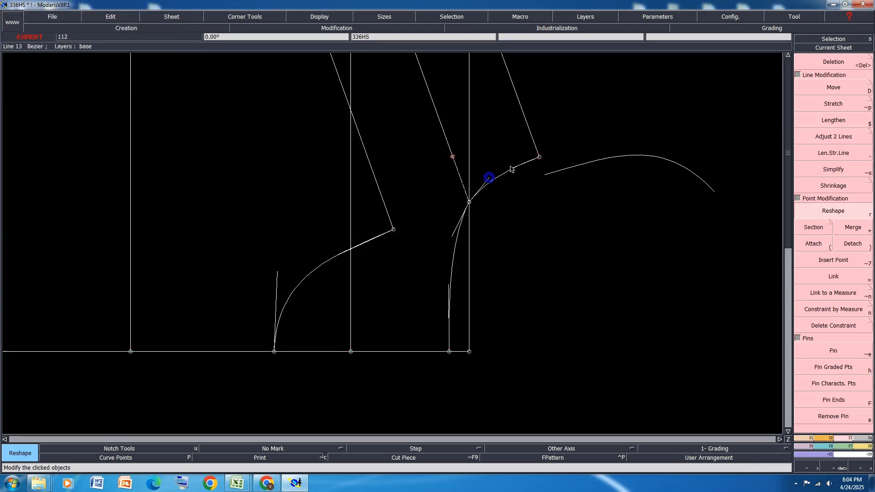
Step: Move the inner slanted line's lower end up about 0.9 cm so the mirrored neckline meets the outer slanted line's end
click(392, 230)
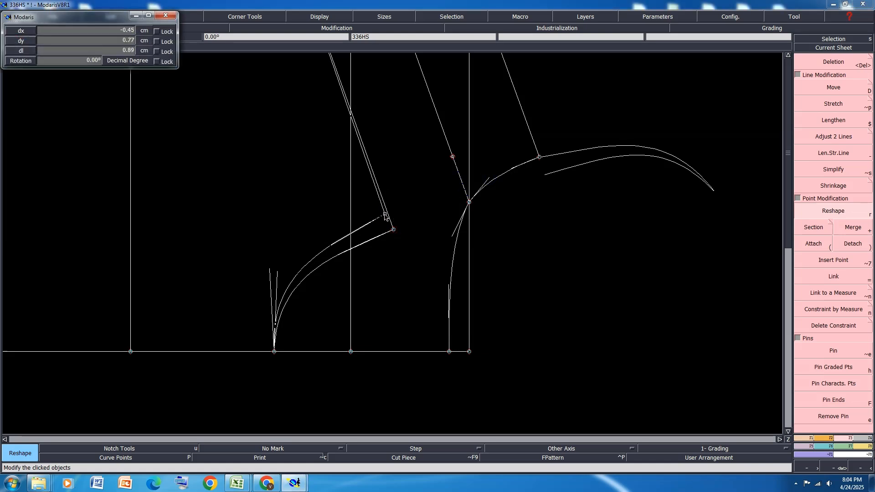
click(387, 216)
scroll(527, 158, up, 1)
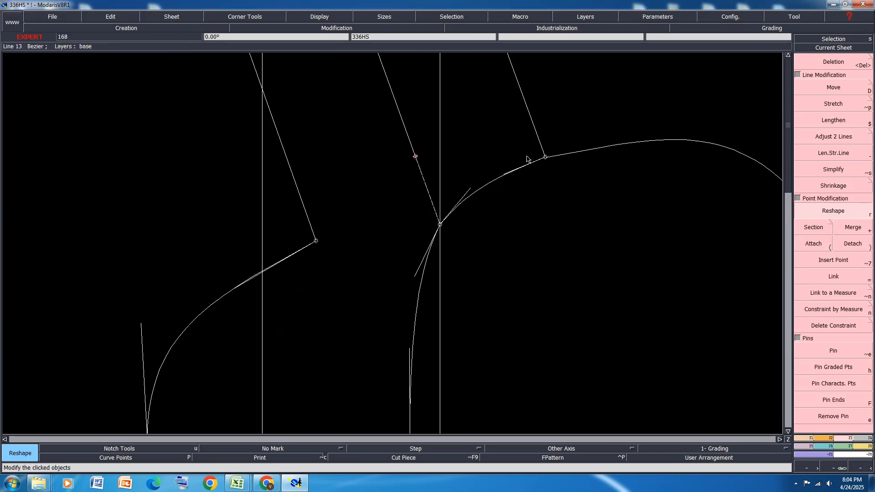
scroll(527, 158, up, 1)
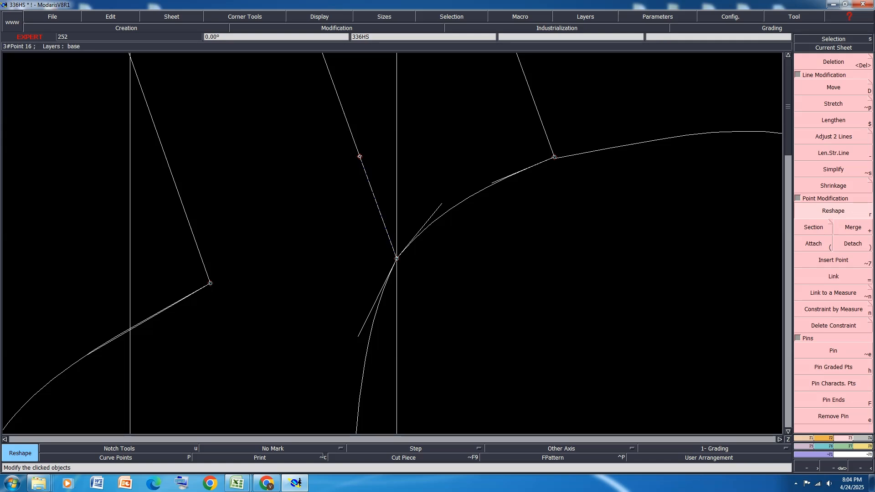
click(211, 285)
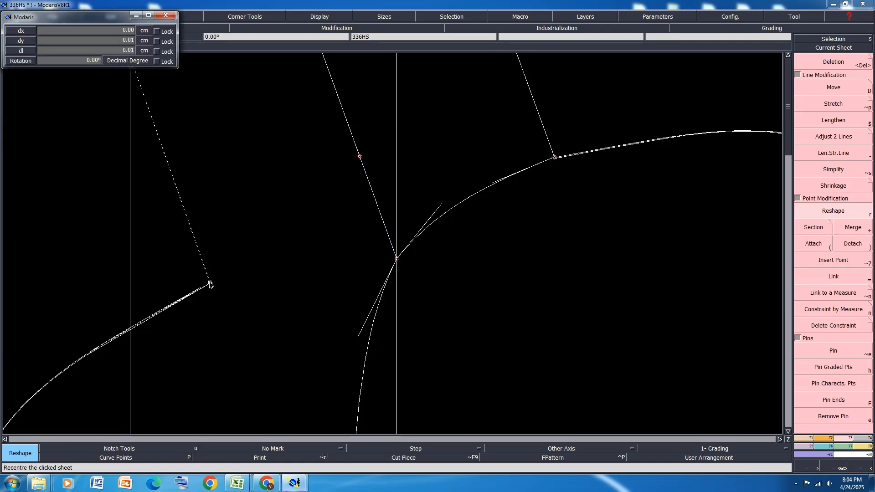
click(209, 283)
Step: Adjust both handles of the inner neckline to round the curve, make its baseline end vertical, and align its mirrored copy with the outer neckline
scroll(343, 170, down, 1)
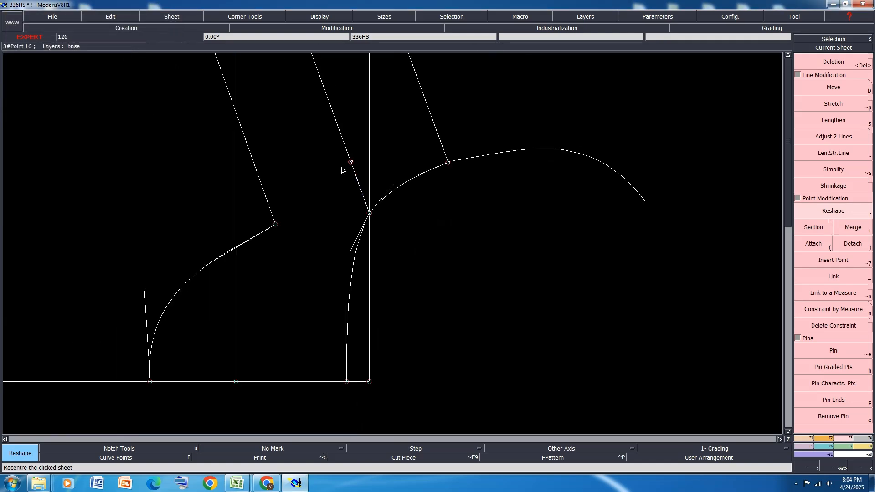
drag(214, 260, 202, 251)
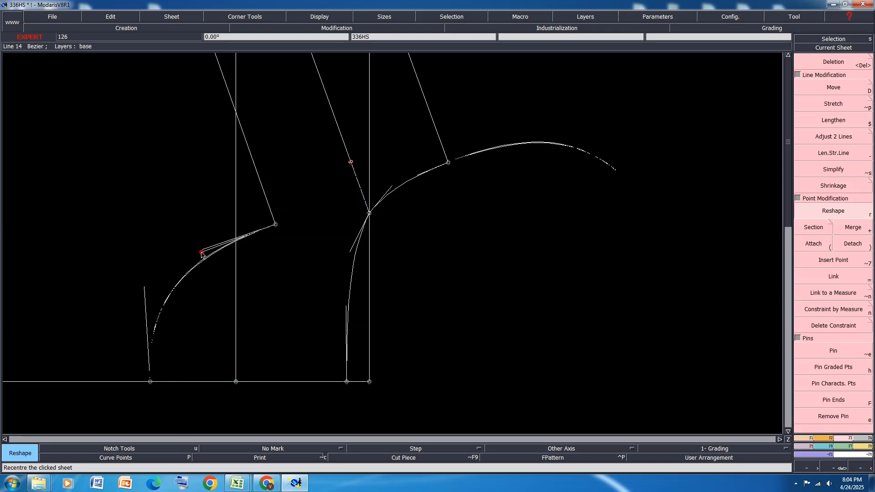
drag(146, 291, 150, 299)
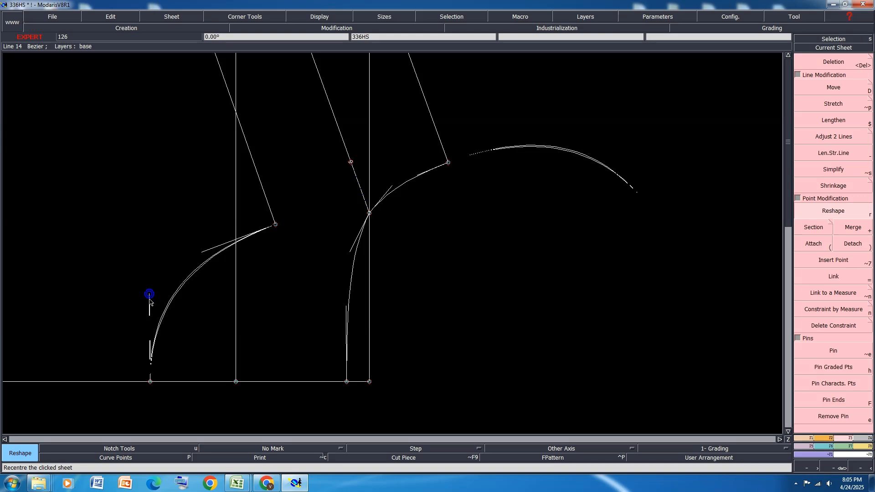
drag(202, 253, 199, 249)
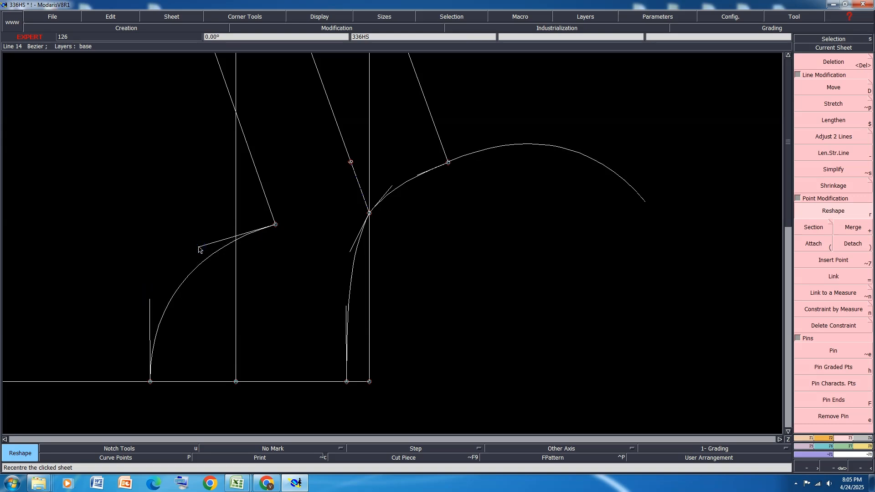
scroll(199, 249, down, 1)
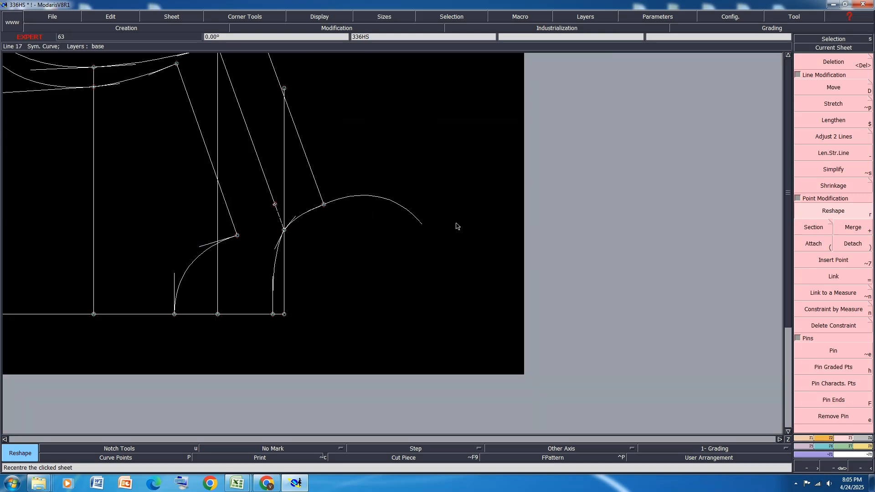
scroll(198, 247, up, 1)
drag(201, 249, 199, 253)
Step: Save the 336HS model, continuing past the anomaly dialogs
scroll(446, 237, down, 1)
key(ctrl+s)
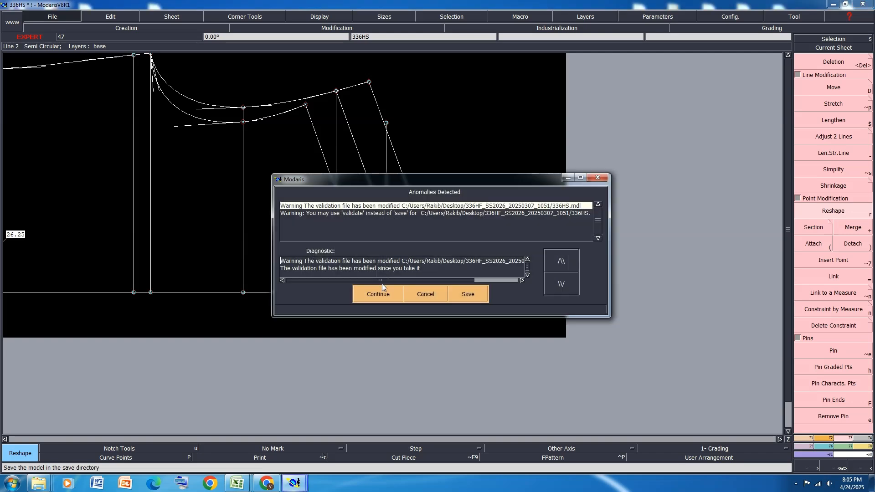
click(378, 292)
scroll(508, 250, down, 1)
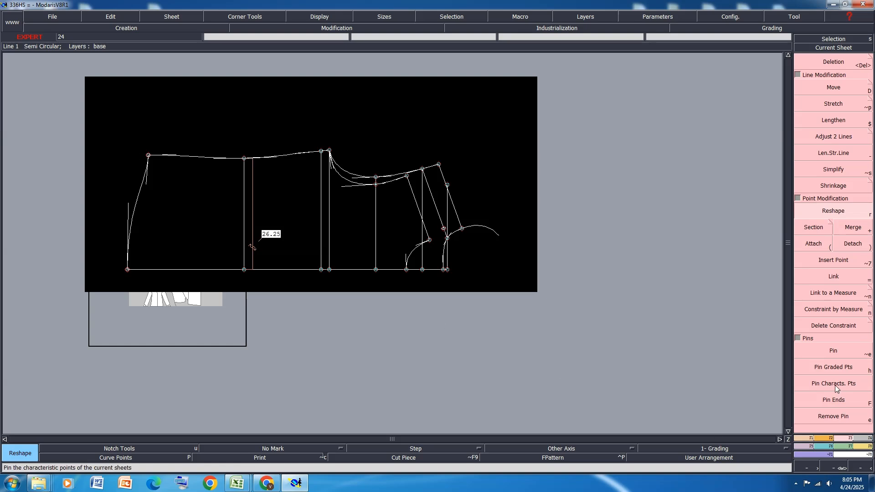
key(ctrl+s)
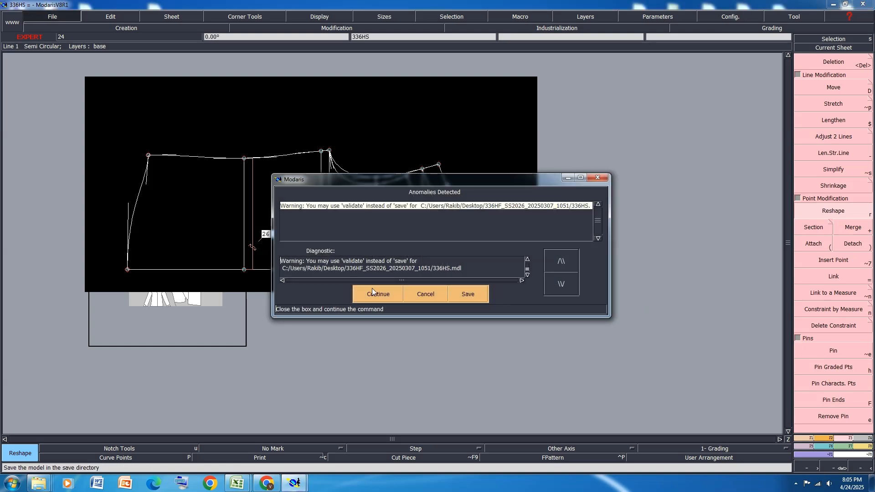
click(373, 290)
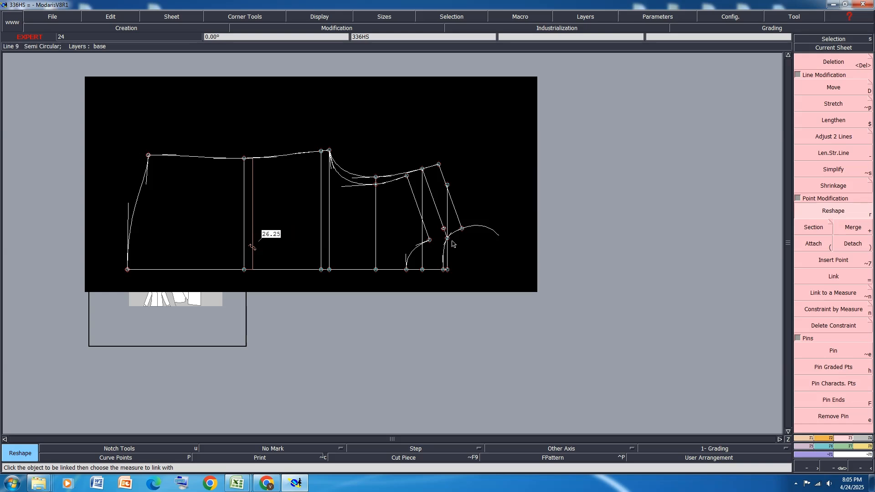
Step: Delete the mirrored neckline copy and the leftover point on the inner slanted line, and save the model past the anomaly dialog
scroll(478, 236, up, 2)
key(Delete)
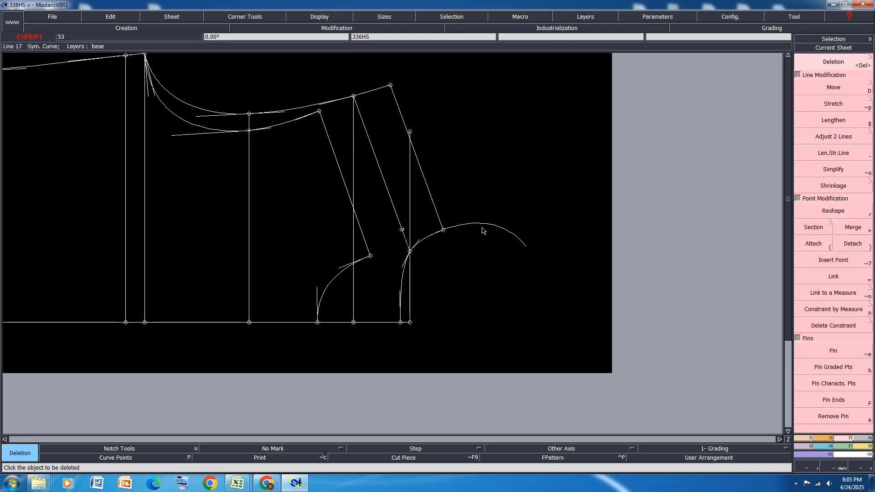
click(485, 224)
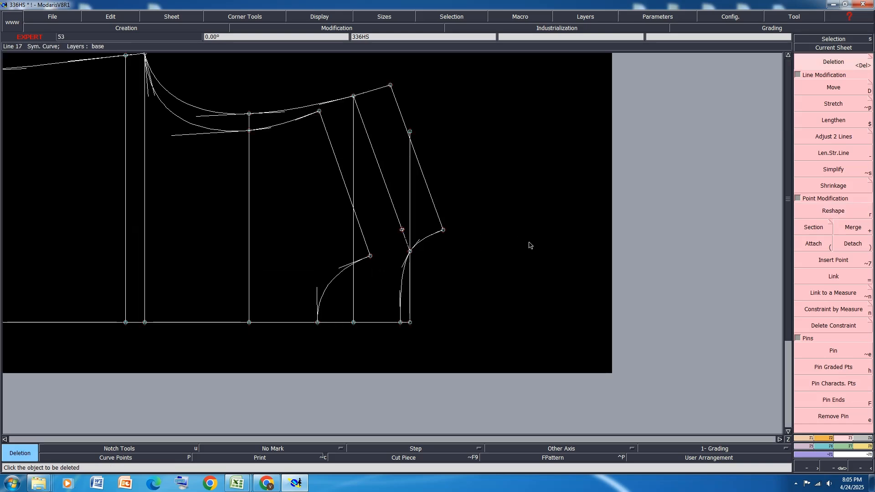
click(579, 17)
click(589, 70)
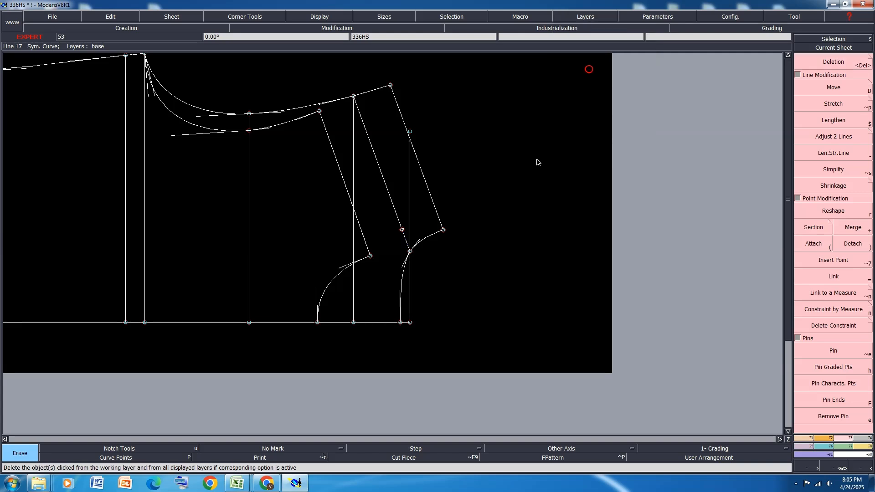
click(401, 230)
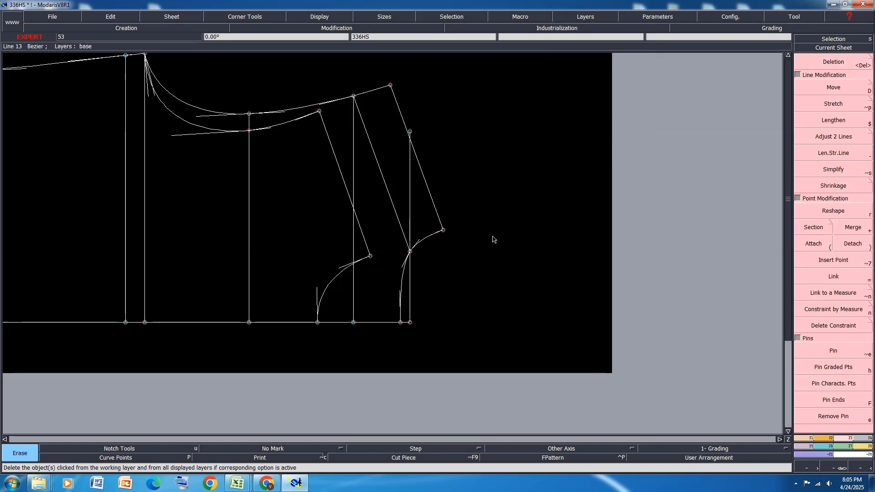
key(ctrl+s)
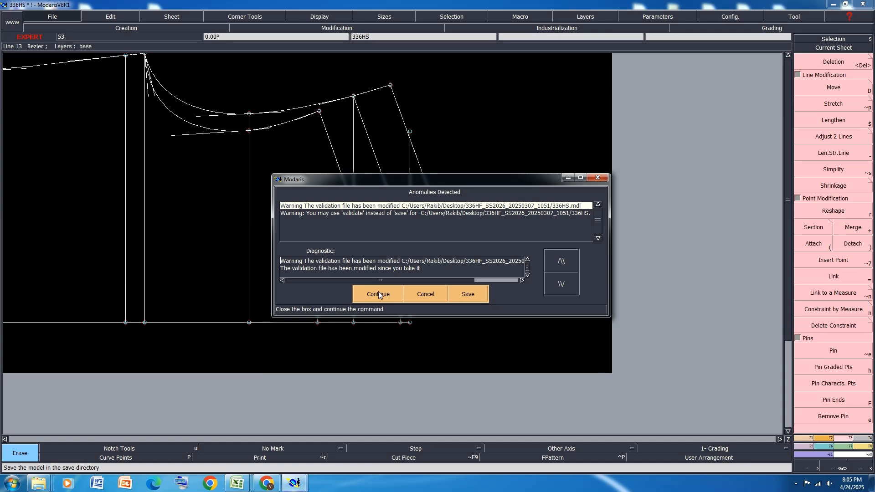
key(Return)
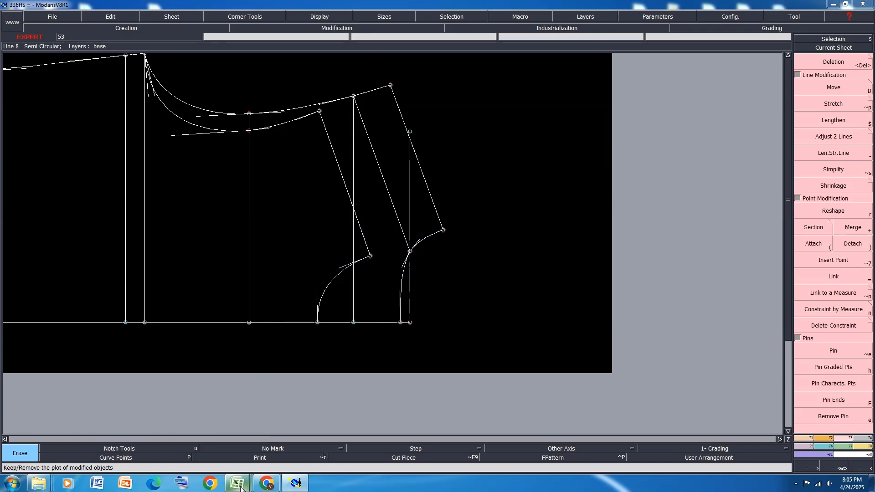
Step: Switch to the Excel measurement sheet and highlight the row for POM I, Height yoke in the back, in yellow
mouse_move(237, 483)
click(277, 449)
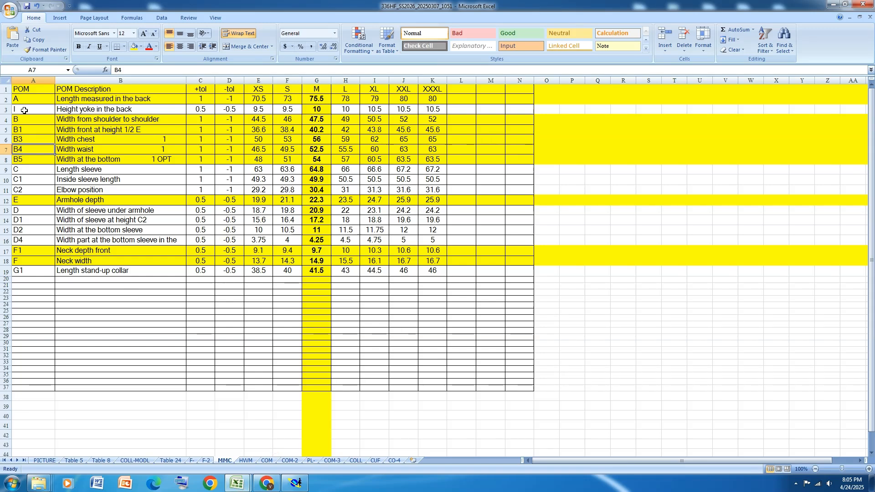
click(6, 110)
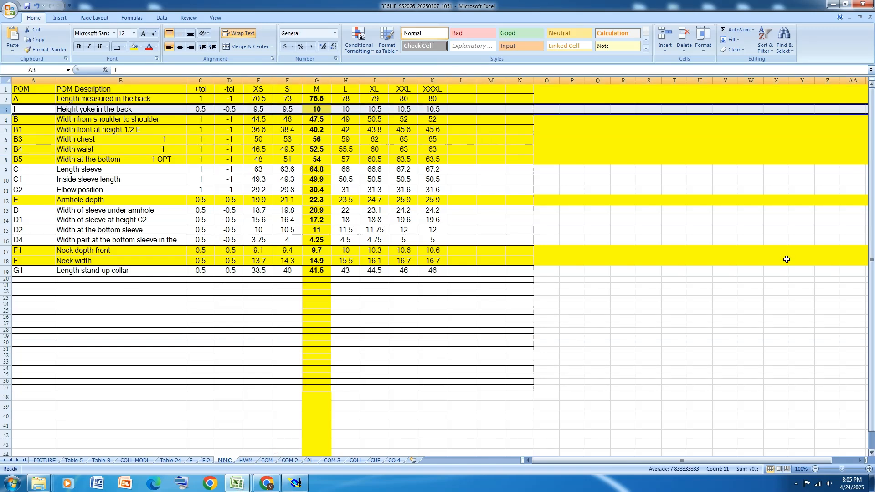
click(134, 47)
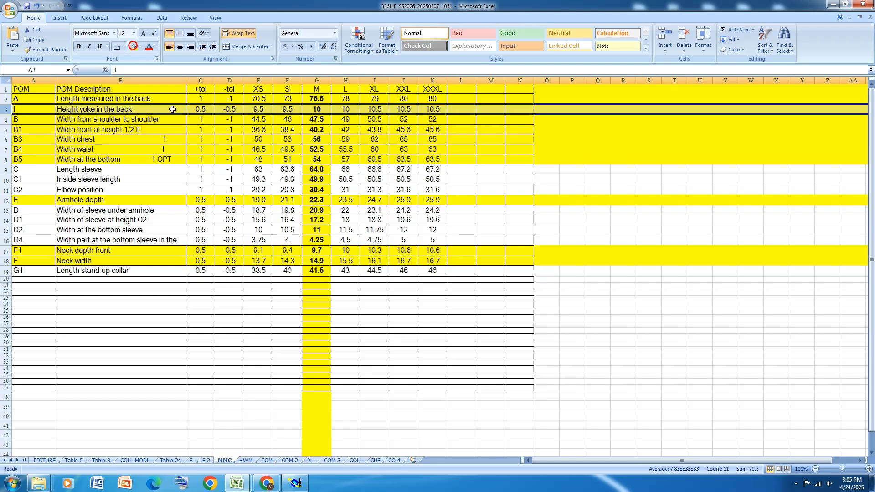
Step: Switch back to Modaris and add a developed point on the baseline at -10 cm from the outer neckline's baseline end
click(292, 487)
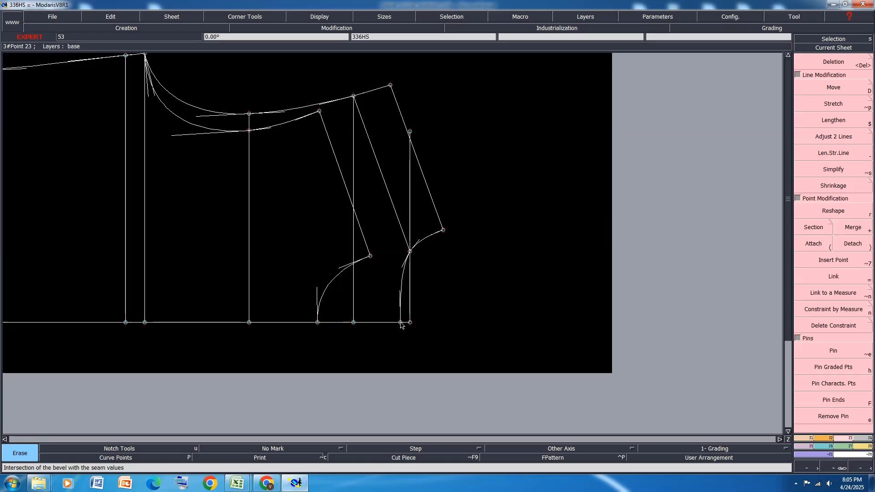
key(6)
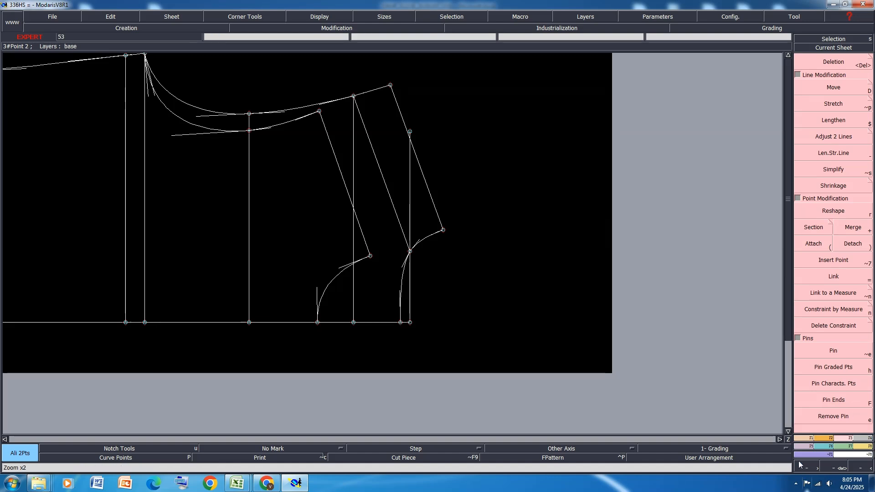
click(804, 438)
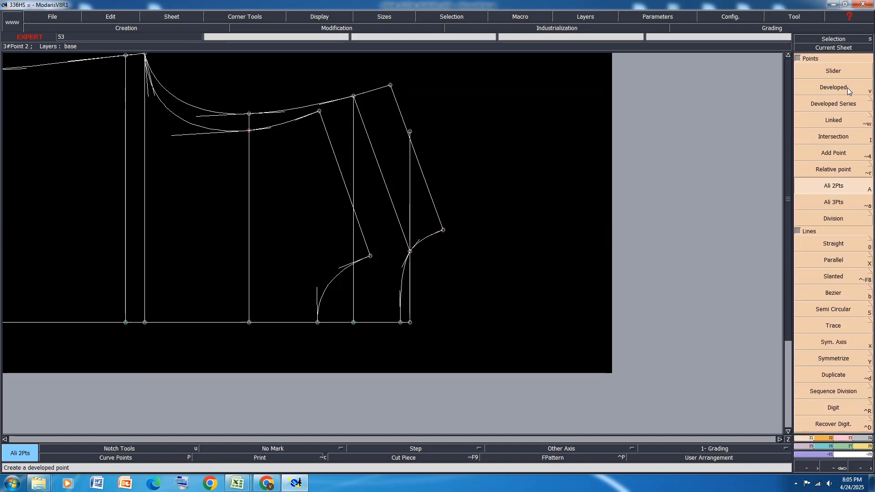
click(833, 87)
click(400, 323)
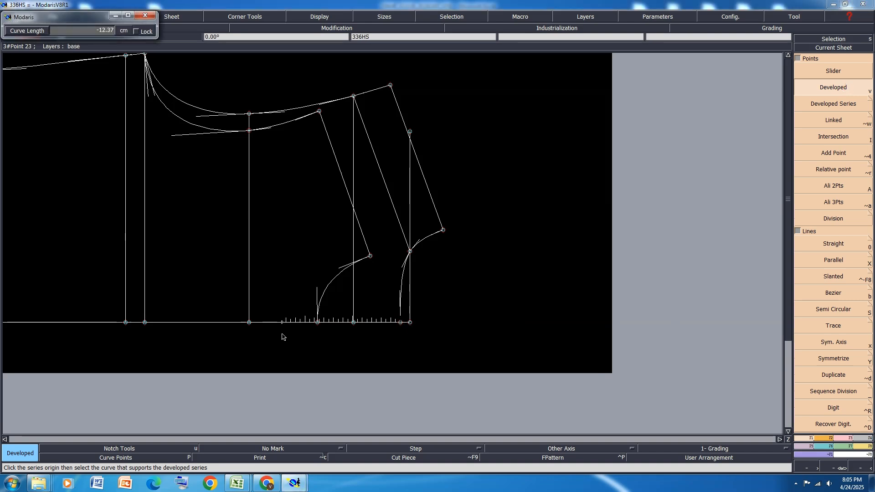
text(-)
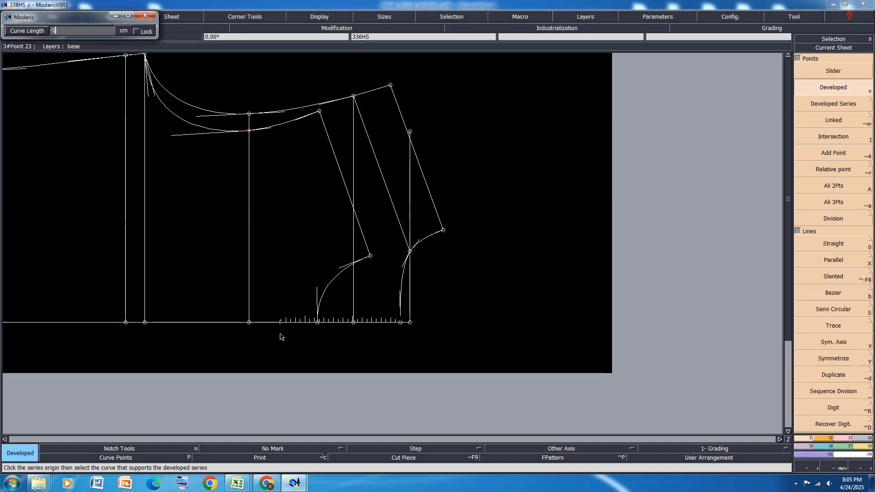
text(10.00)
key(Return)
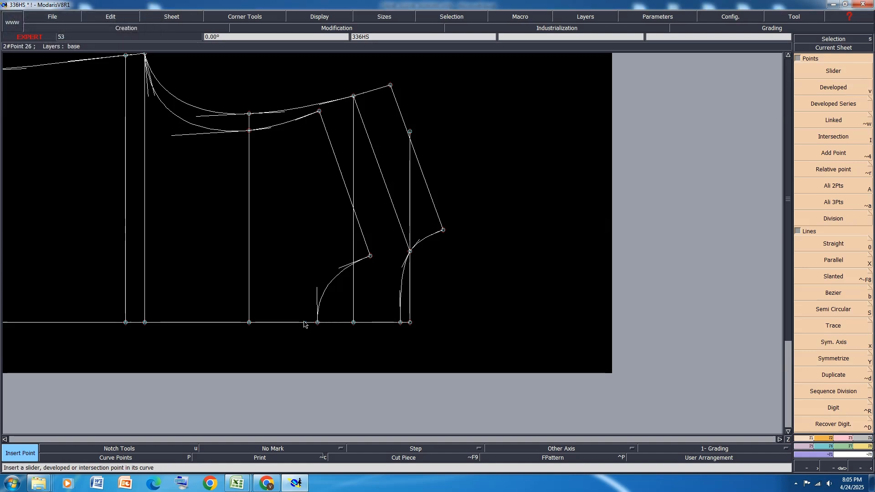
Step: Draw a vertical straight line from the new baseline point up past the outer armhole curve
key(0)
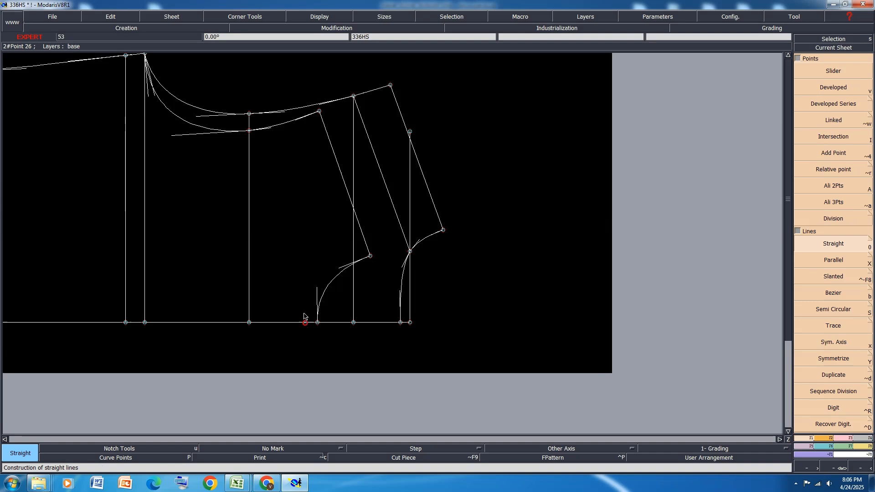
click(305, 323)
ctrl+click(309, 91)
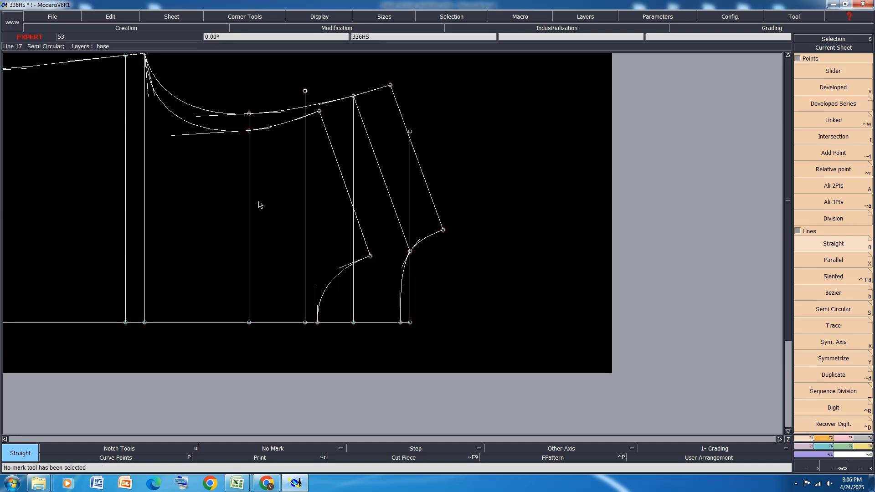
Step: Add a developed point on the outer armhole curve at -1.5 cm from where the new vertical line crosses it
click(848, 439)
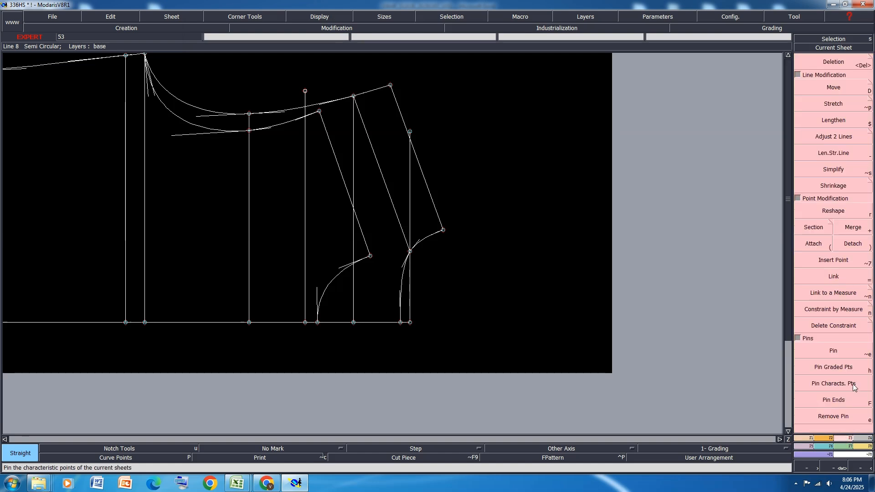
click(834, 276)
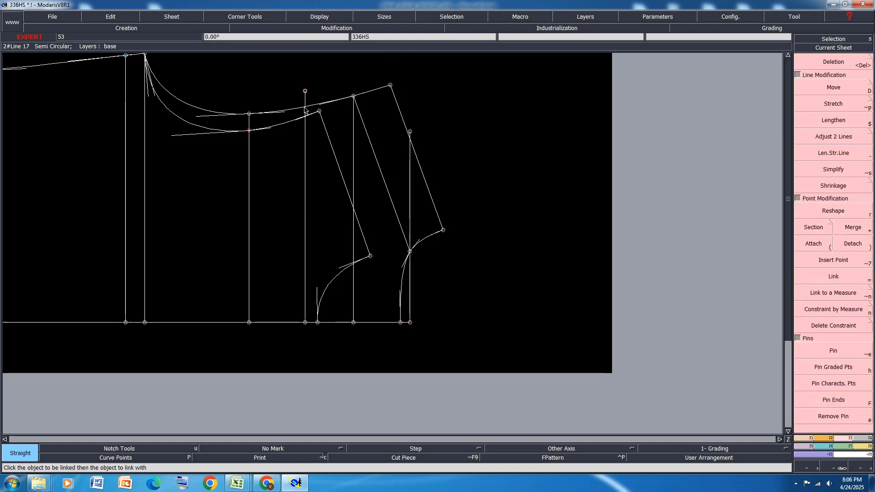
key(d)
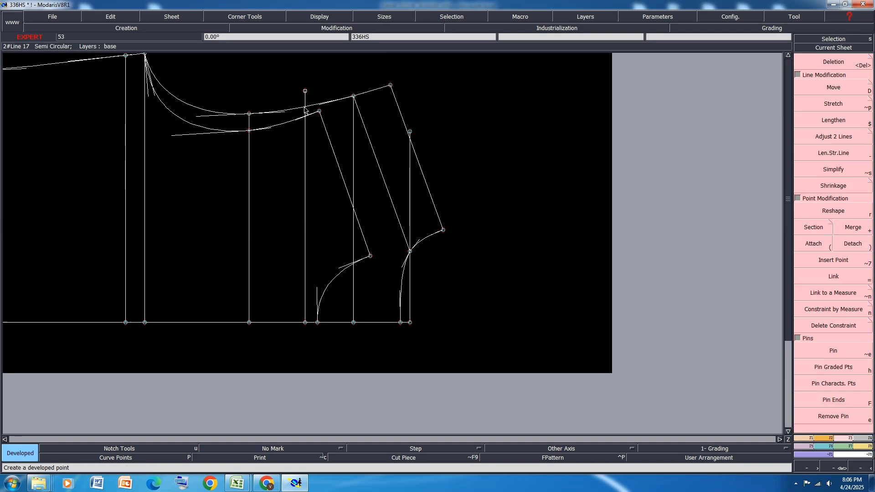
click(305, 108)
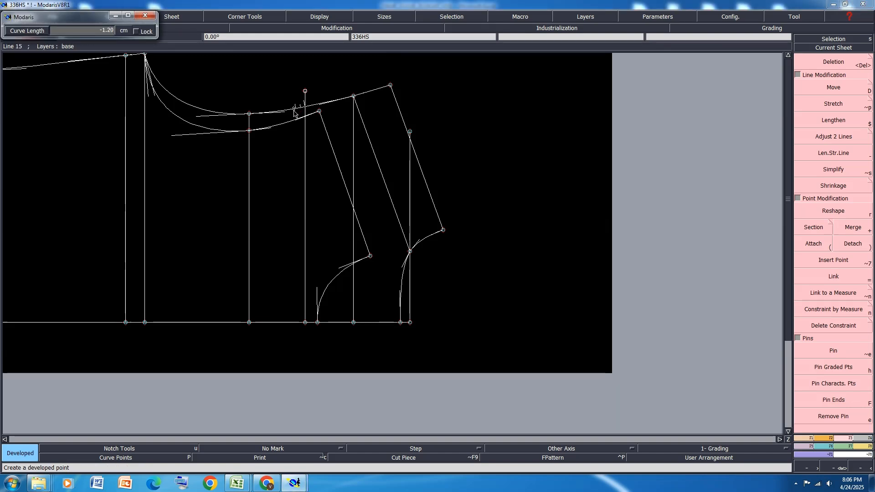
text(-1)
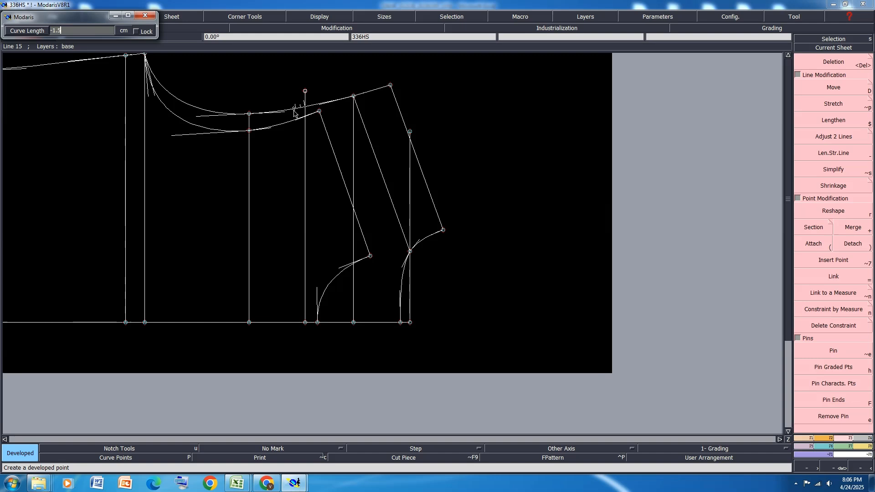
key(Return)
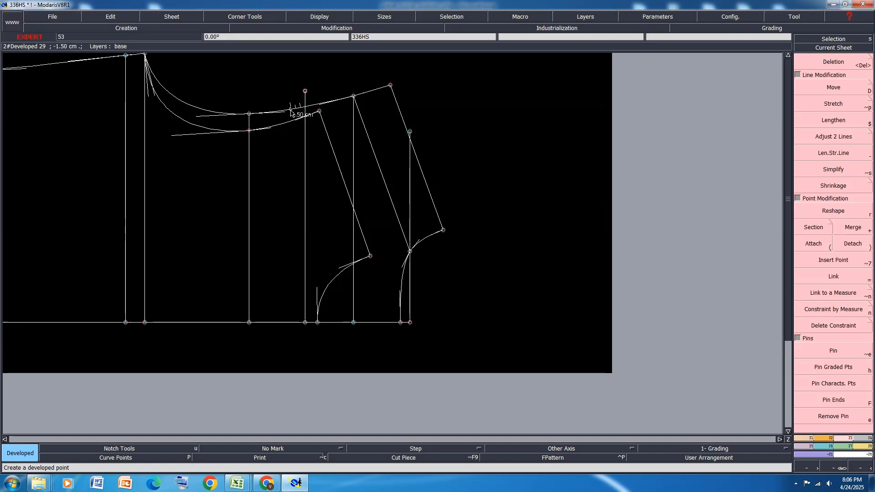
Step: Draw a Bezier yoke line from the developed armhole point to the vertical line's baseline point
key(b)
click(291, 110)
right_click(305, 322)
scroll(218, 117, up, 2)
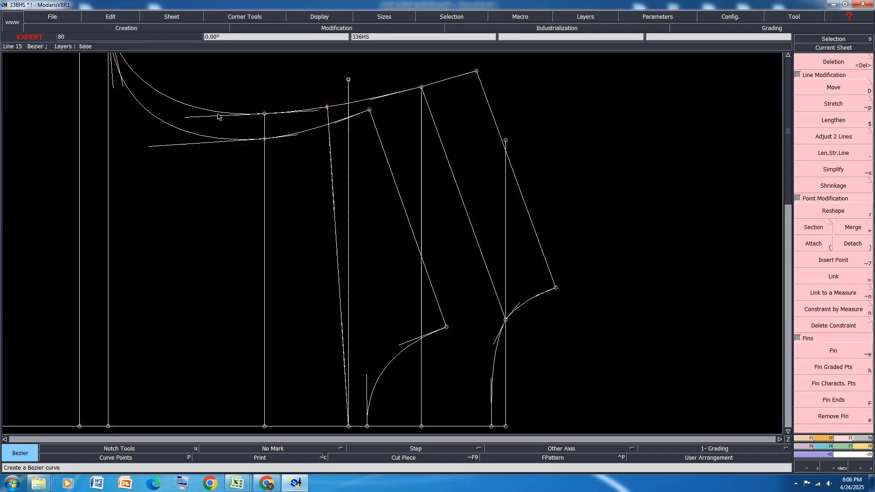
scroll(305, 93, down, 1)
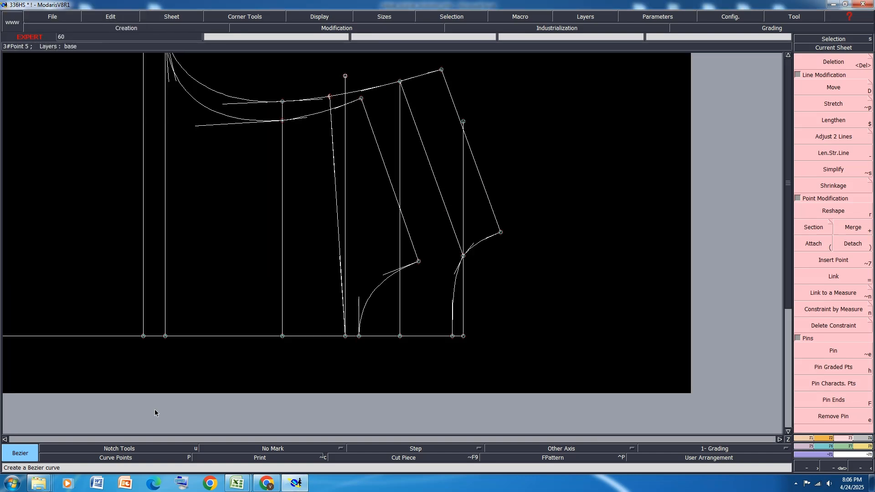
Step: Reshape both handles of the yoke line into a smooth curve that meets the baseline vertically, and save the model
click(834, 210)
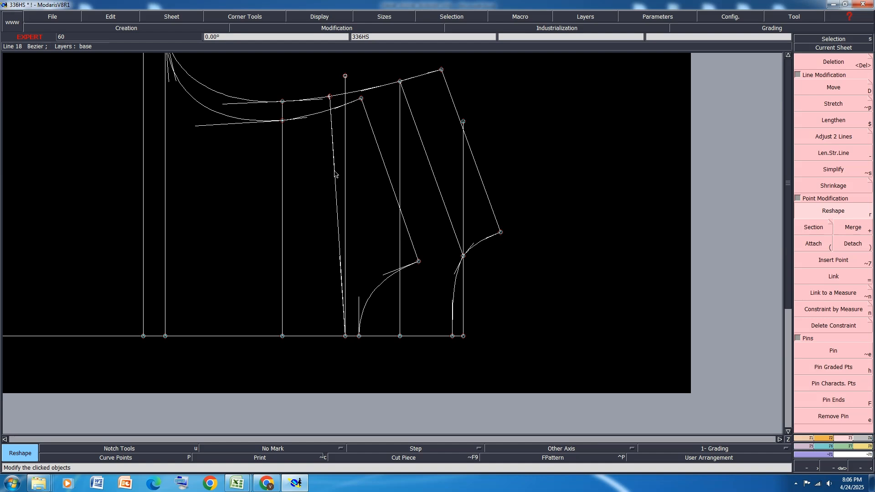
click(340, 258)
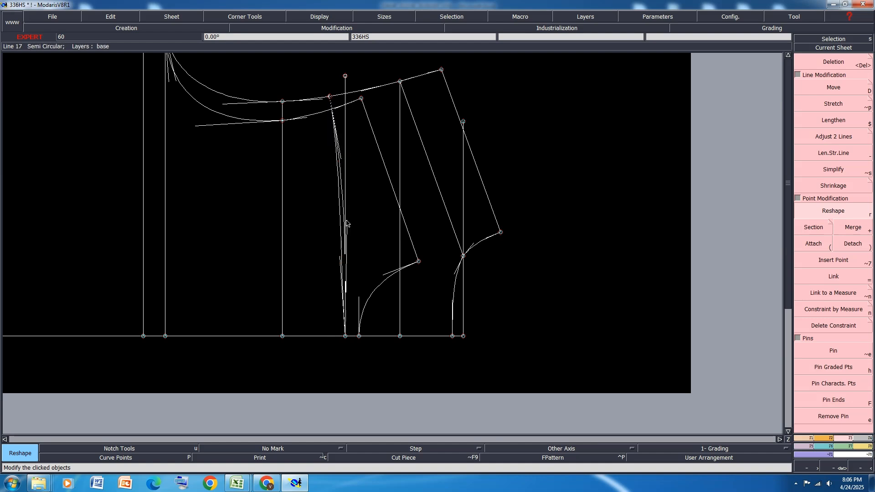
click(346, 220)
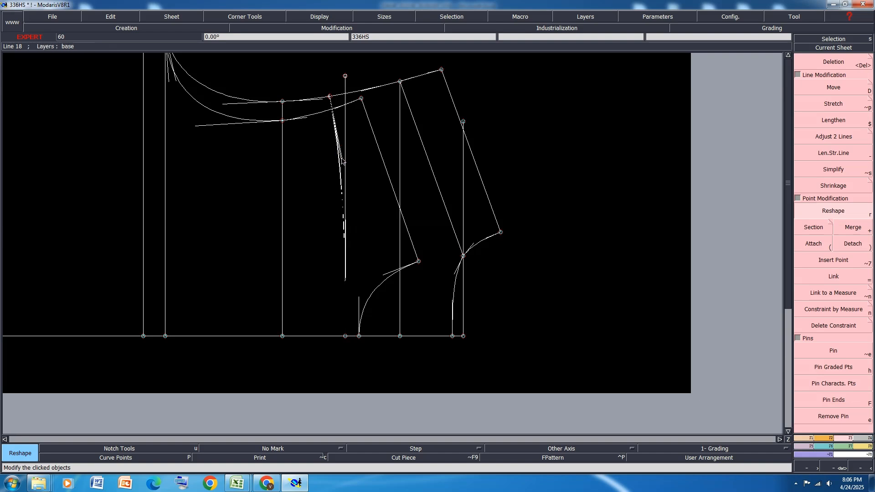
scroll(388, 192, down, 1)
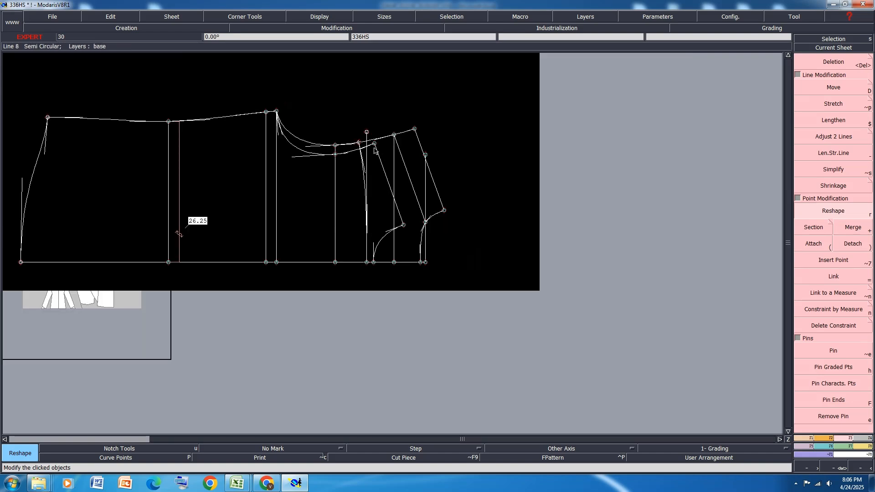
scroll(364, 145, up, 1)
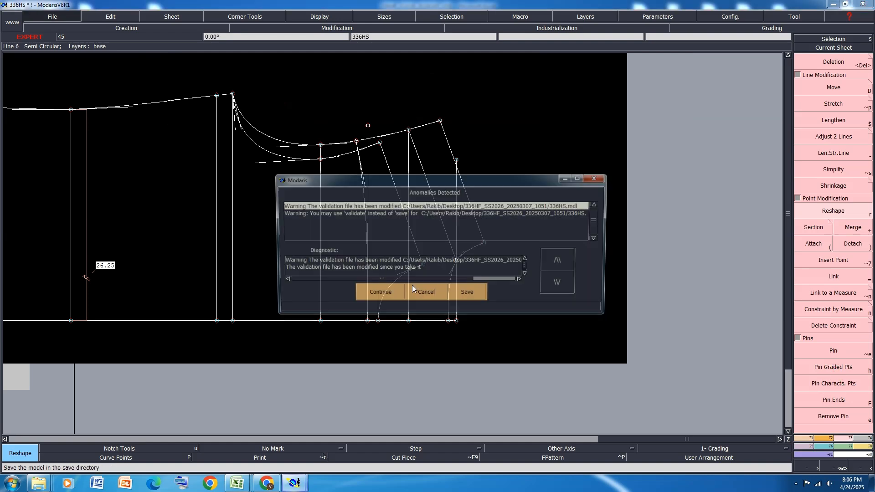
click(383, 293)
Step: Move the two neighbouring vertical lines at the underarm together with their end points by X -0.75 cm and Y 0
click(847, 89)
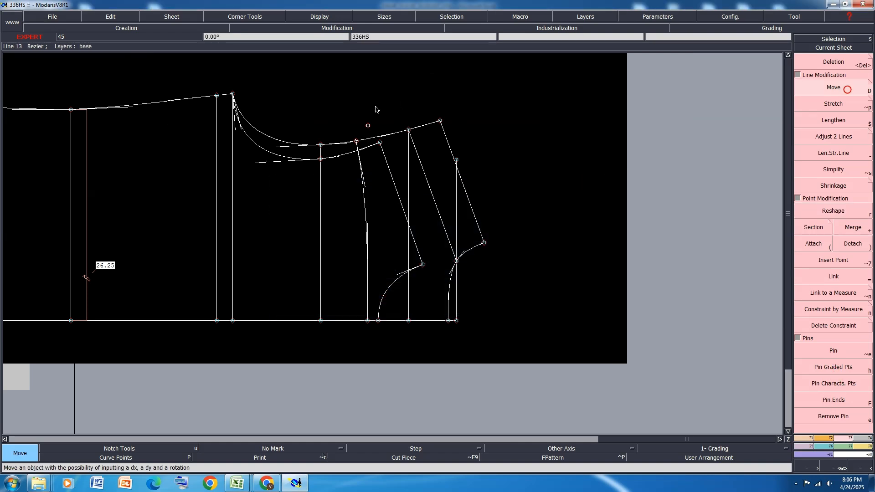
drag(251, 86, 206, 331)
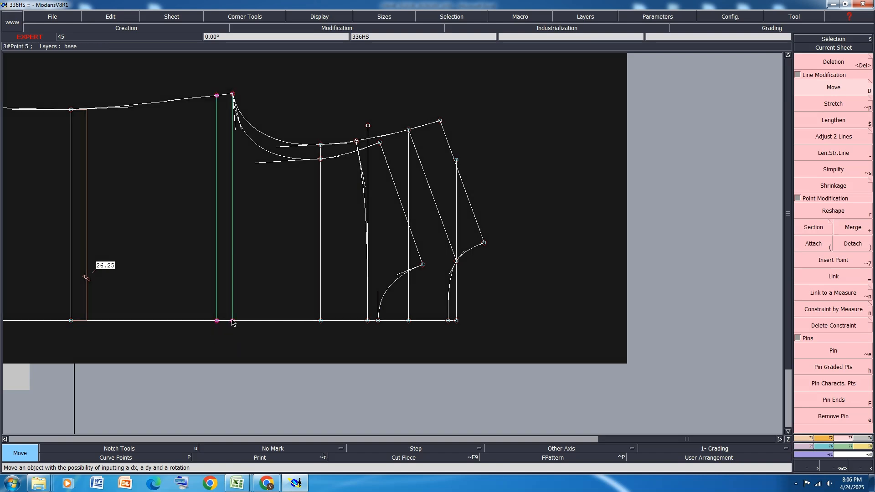
click(233, 320)
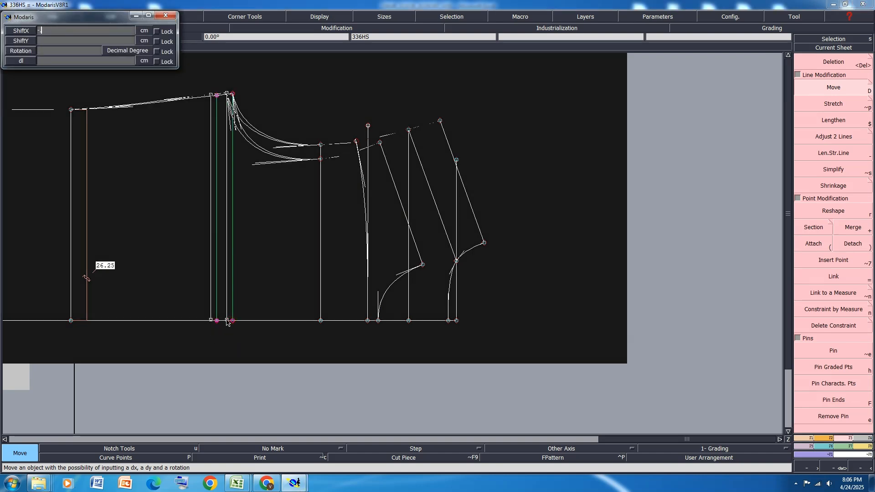
text(-.75)
key(Return)
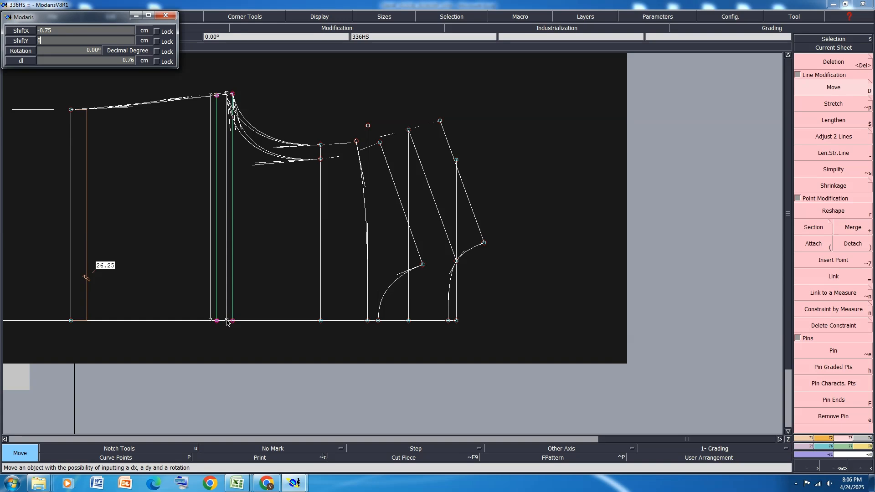
text(0)
key(Return)
click(301, 103)
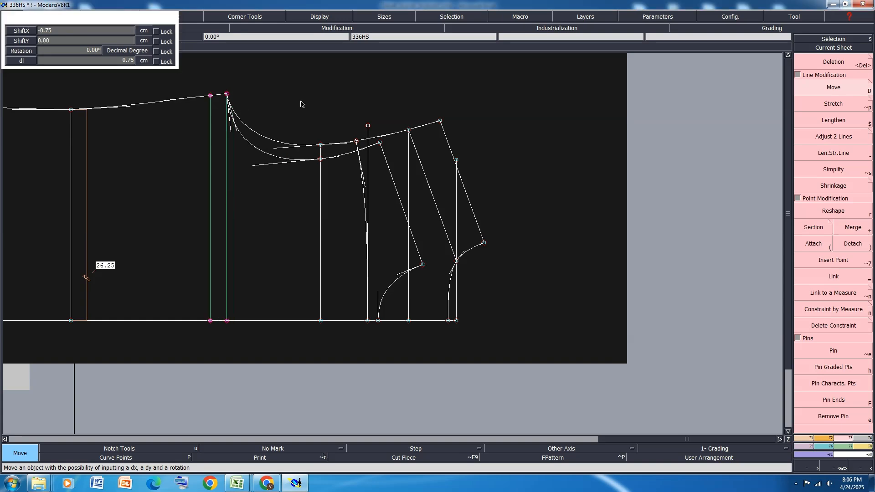
Step: Finish the shift of the two vertical underarm lines and save the model
click(198, 194)
scroll(255, 97, up, 1)
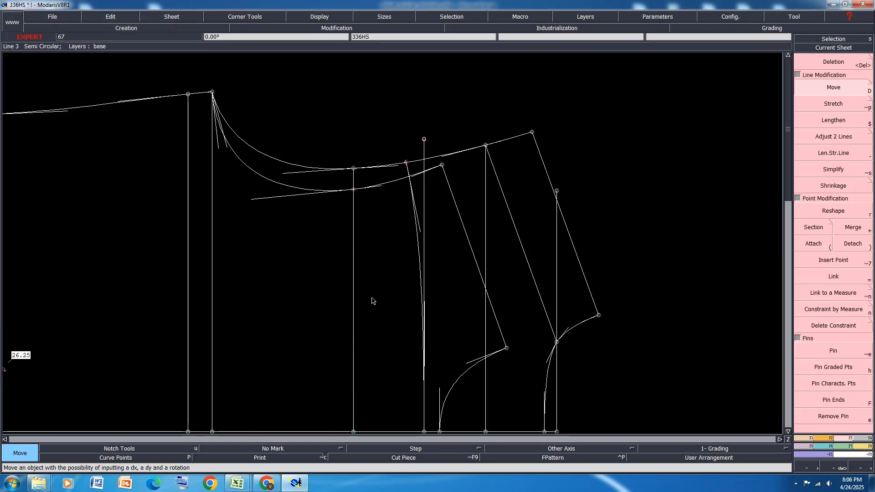
click(392, 290)
Step: Reshape the inner armhole curve by adjusting the shoulder-side handle of its middle point for a smoother line towards the shoulder
key(r)
scroll(250, 92, up, 1)
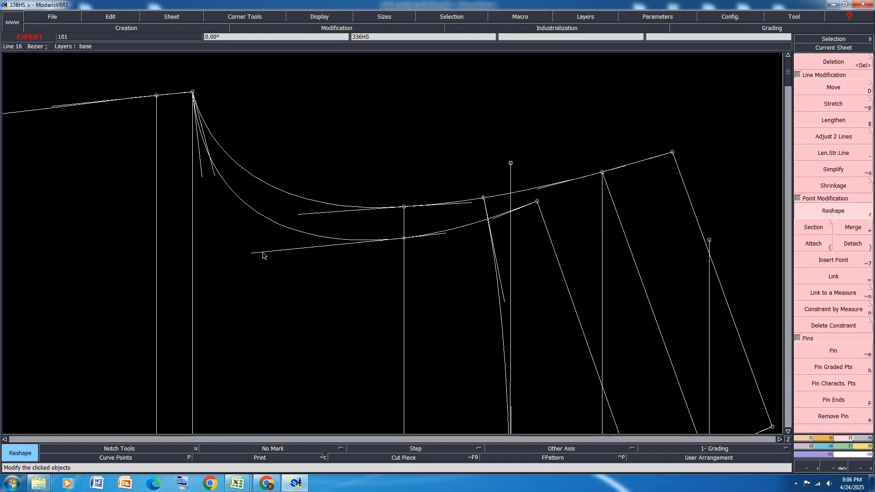
scroll(501, 231, up, 1)
click(418, 236)
right_click(417, 234)
click(417, 234)
right_click(418, 233)
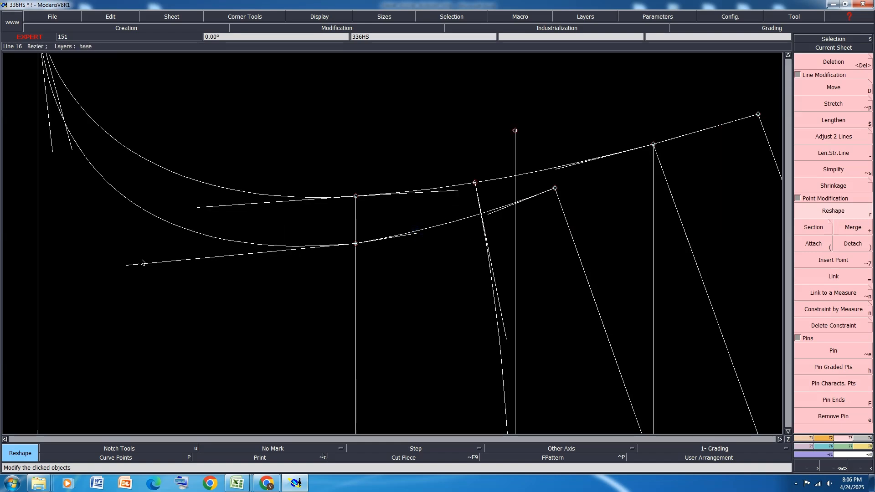
scroll(194, 269, down, 2)
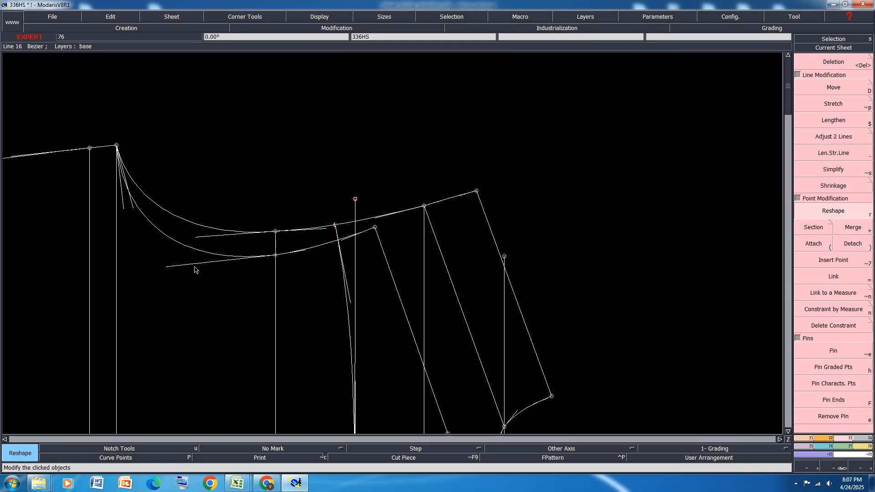
Step: Reshape the underarm handles of both armhole curves, bringing the outer curve's handle closer to the vertical underarm line
scroll(131, 212, up, 1)
click(120, 210)
click(118, 208)
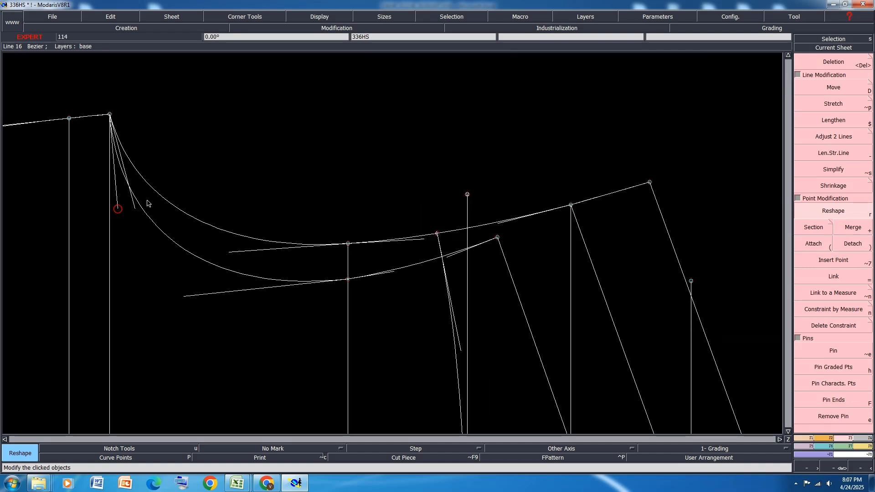
click(117, 208)
click(117, 211)
click(134, 208)
click(128, 208)
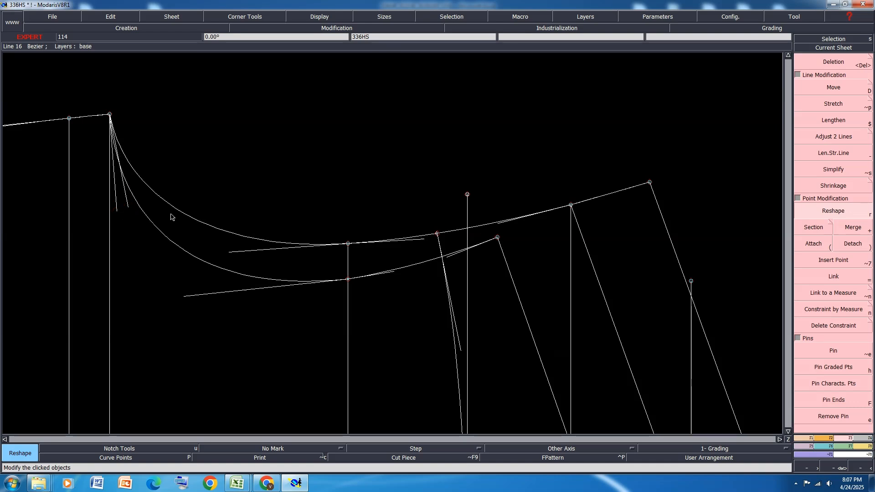
Step: Reshape both handles at the outer armhole curve's middle point and hide the curve points
click(422, 242)
click(418, 237)
click(231, 252)
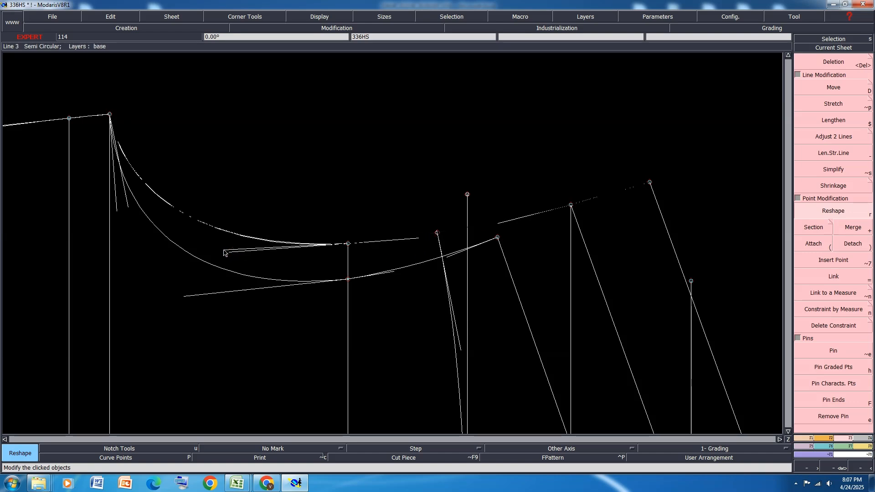
click(219, 249)
scroll(410, 195, down, 1)
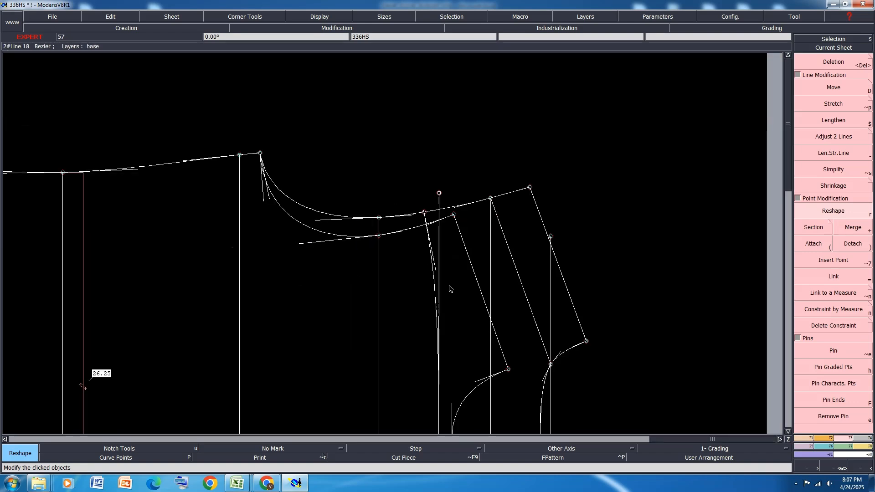
key(shift+p)
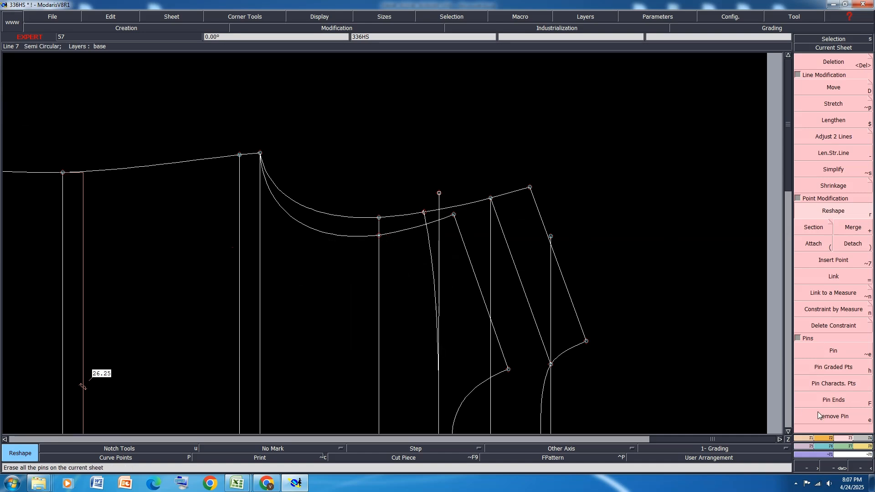
Step: Try to create a symmetry axis from the underarm point along the side seam and symmetrize the inner armhole curve
click(808, 437)
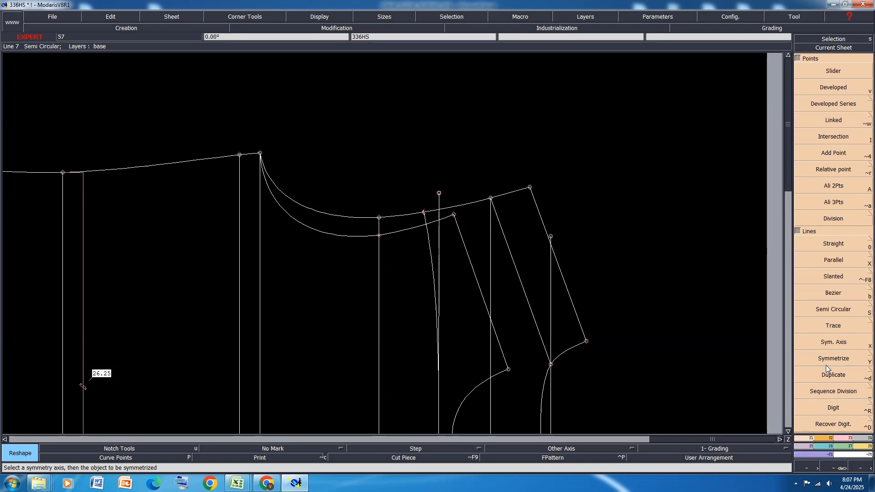
click(834, 343)
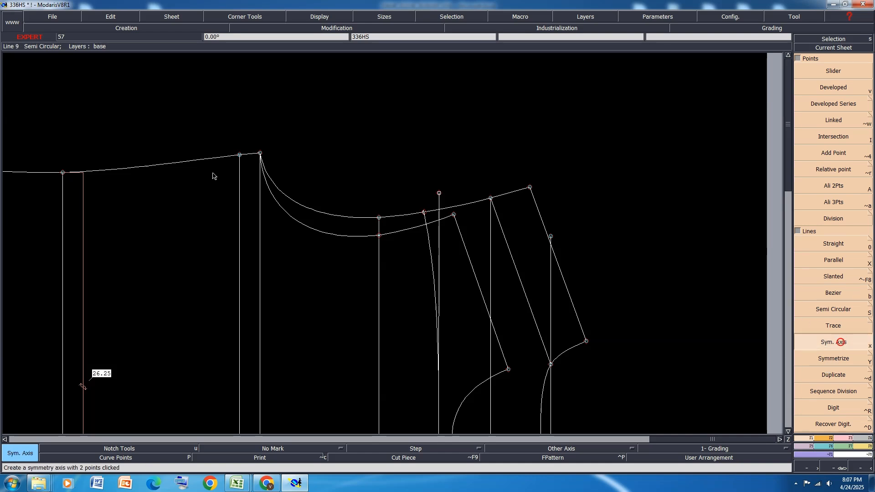
click(259, 153)
click(209, 159)
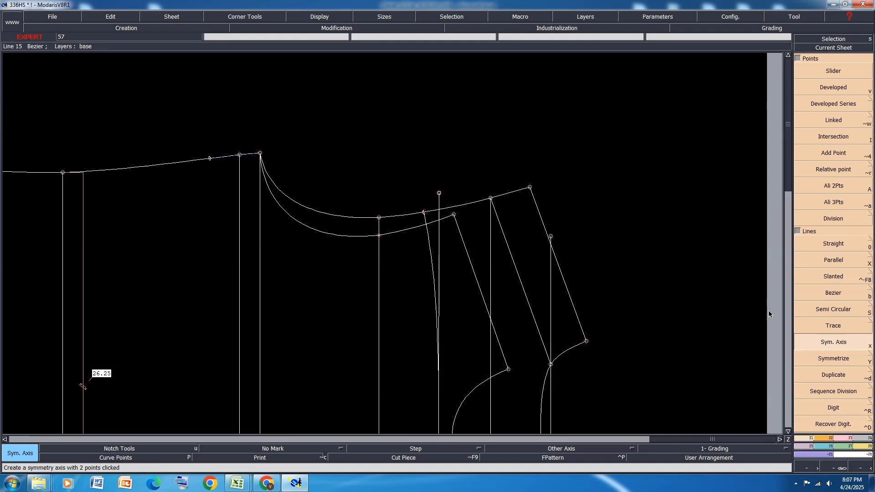
click(829, 357)
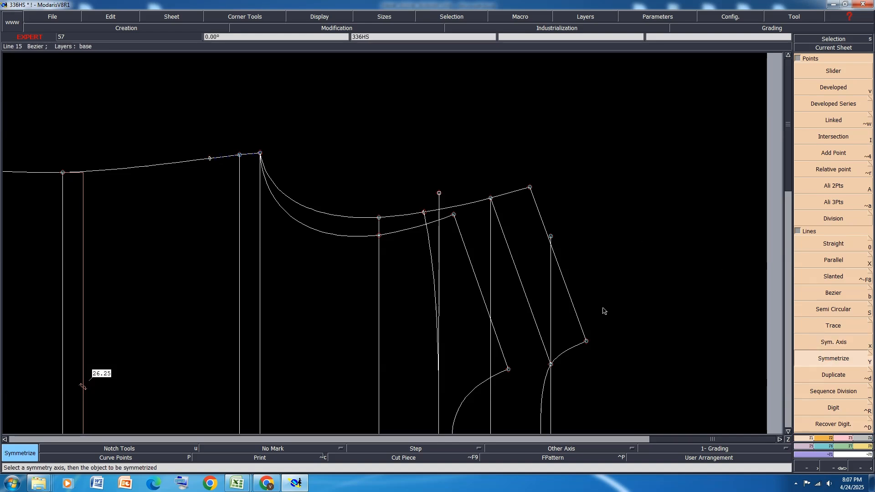
click(279, 204)
key(ctrl+z)
key(ctrl+z)
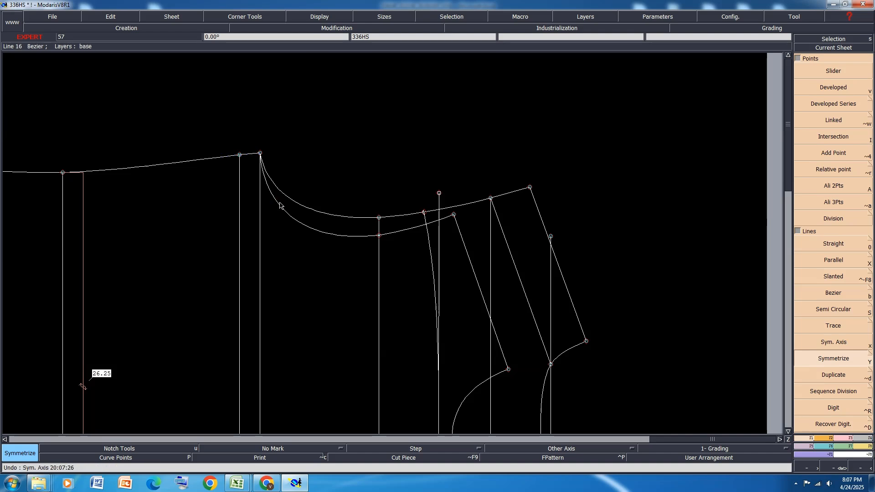
Step: Save the 336HS model, continuing past the anomalies box each time
key(ctrl+s)
click(382, 294)
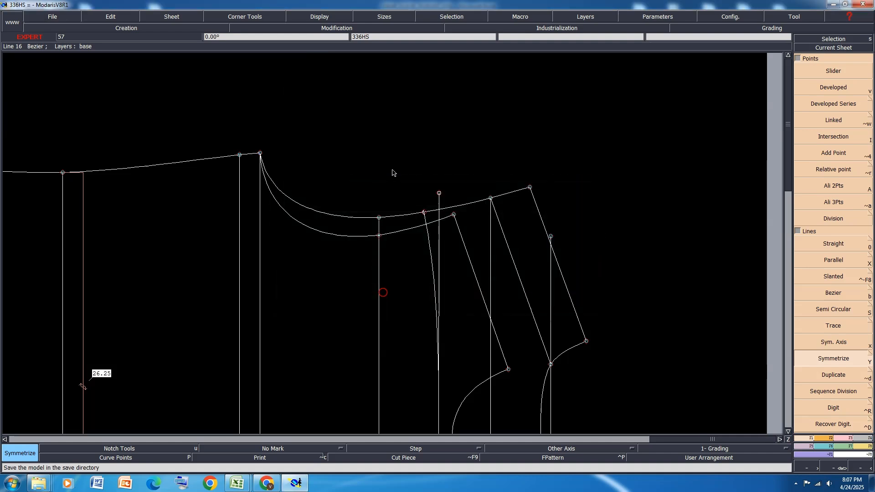
scroll(393, 170, down, 1)
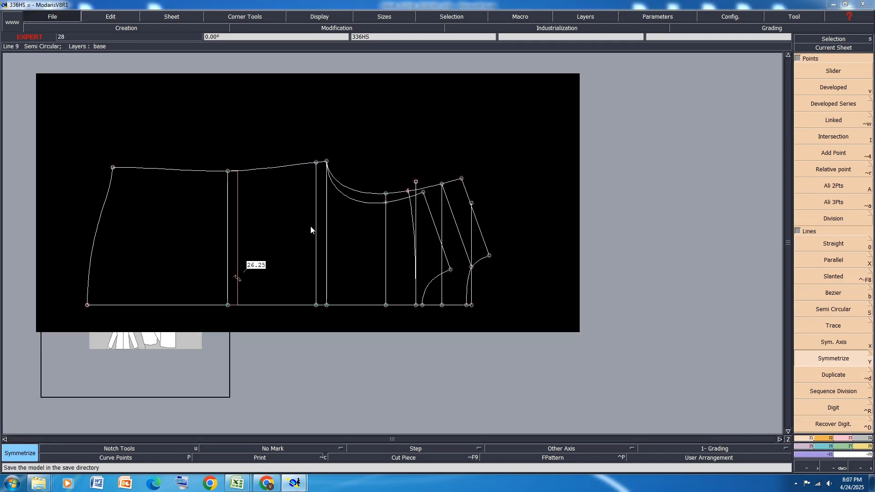
key(ctrl+s)
click(377, 292)
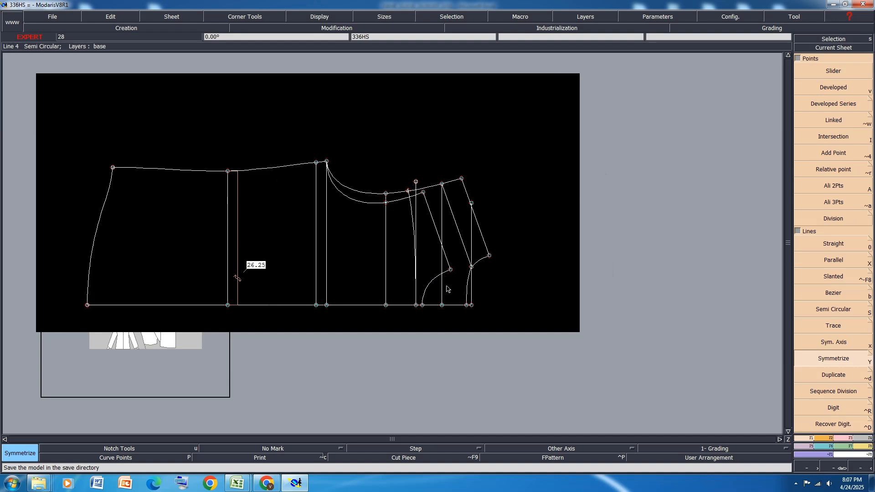
scroll(395, 193, up, 2)
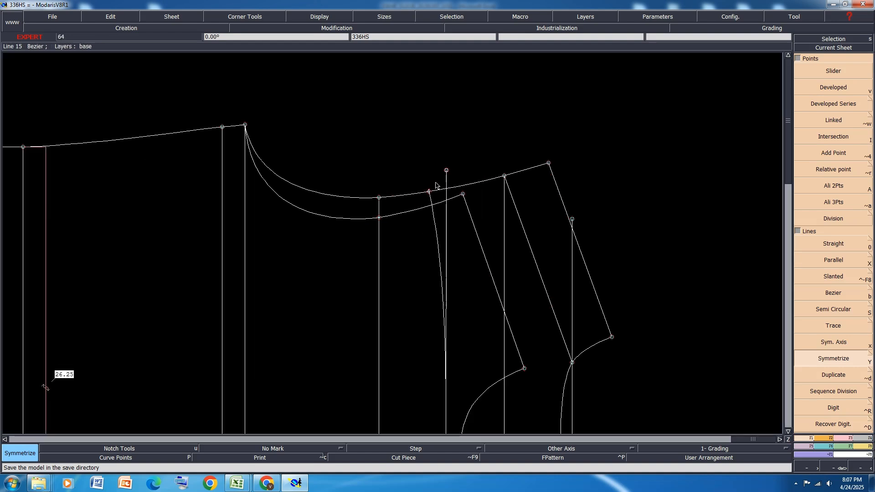
scroll(436, 185, down, 2)
key(ctrl+s)
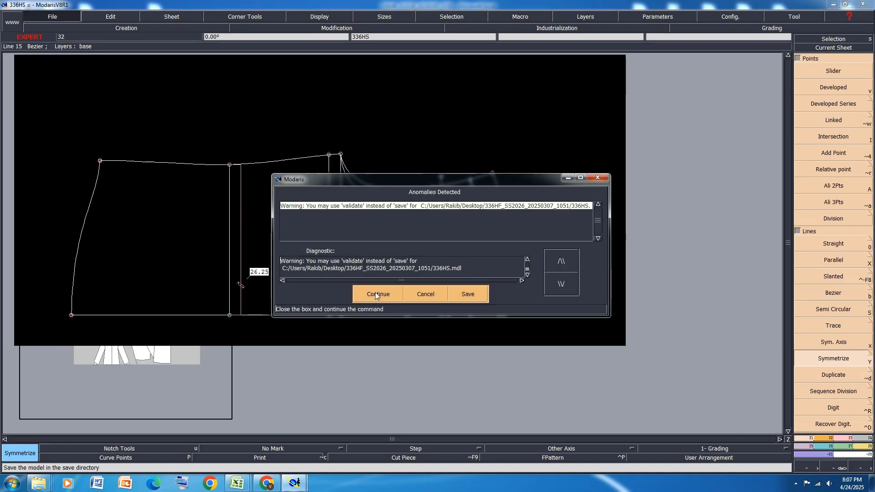
click(376, 291)
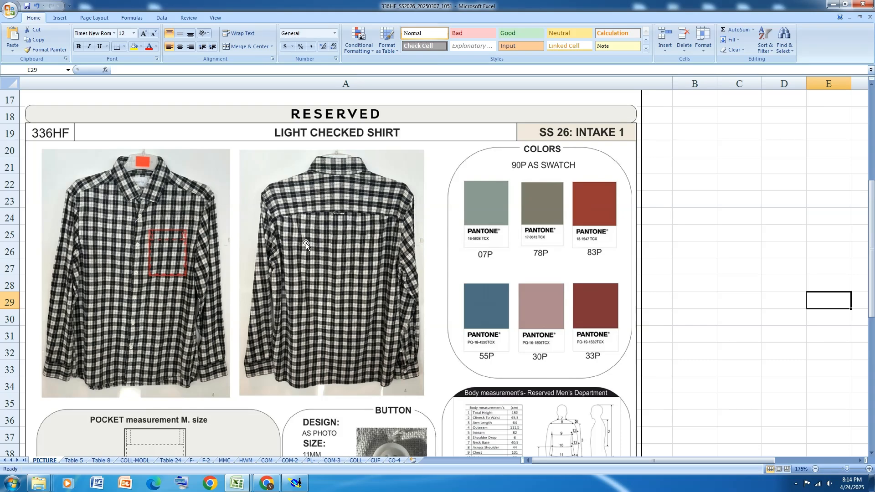
Step: Examine the 336HF workbook in Excel, from the picture and trim sheets to the MMC measurement chart and HWM sketch
scroll(305, 244, down, 1)
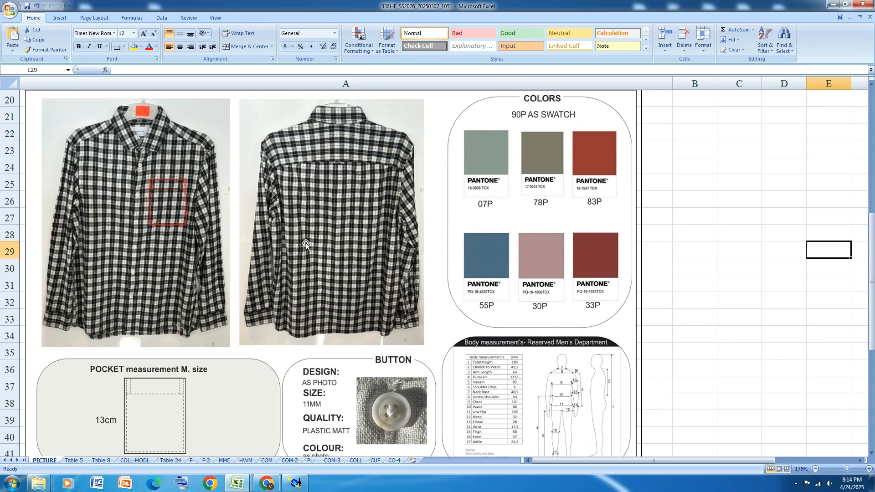
click(73, 460)
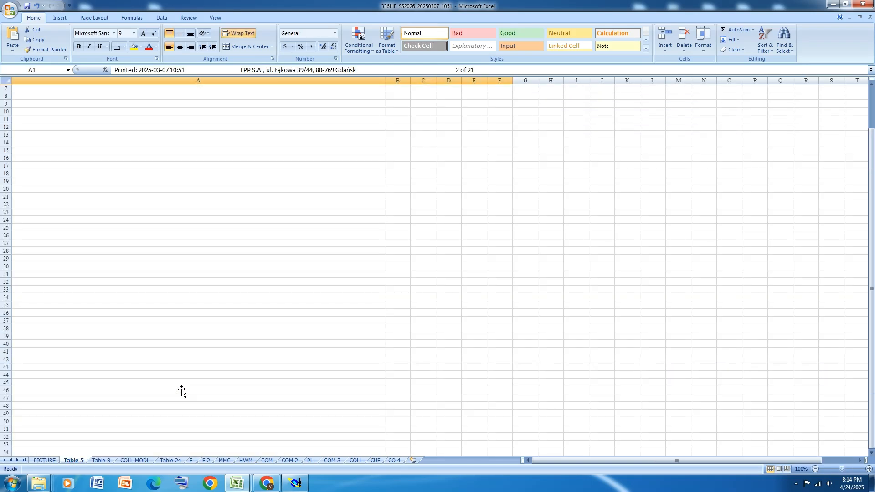
click(103, 461)
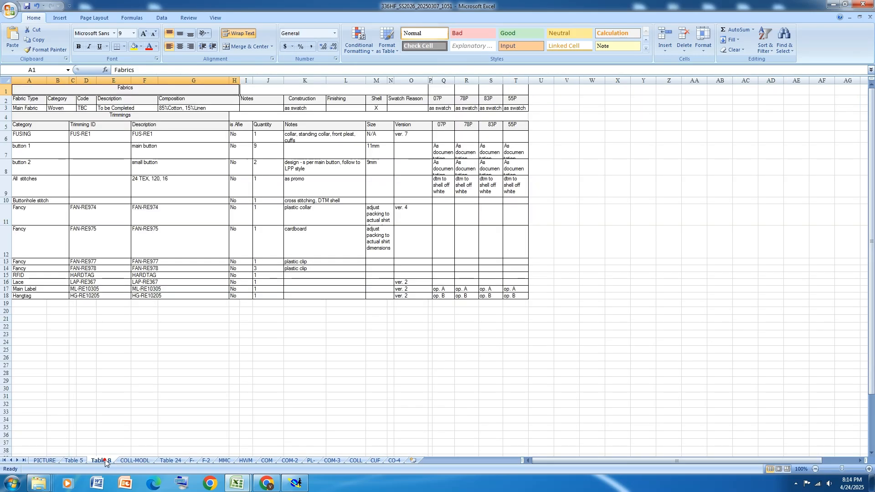
click(132, 460)
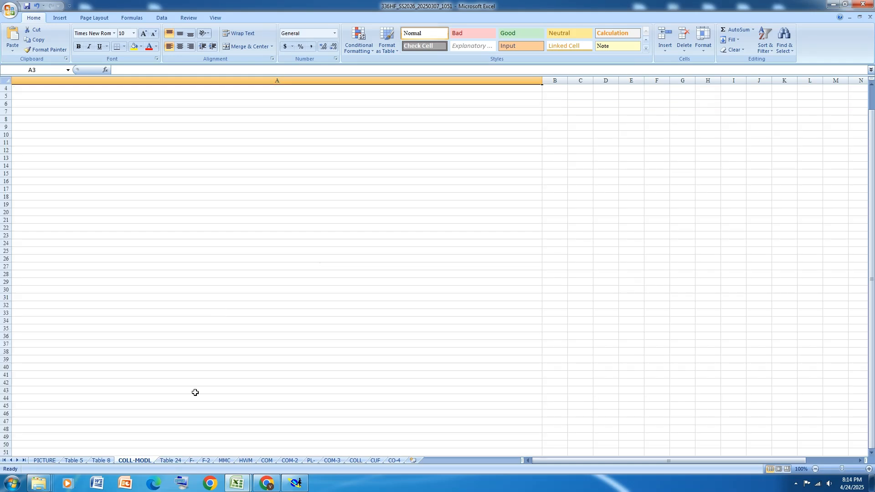
click(171, 461)
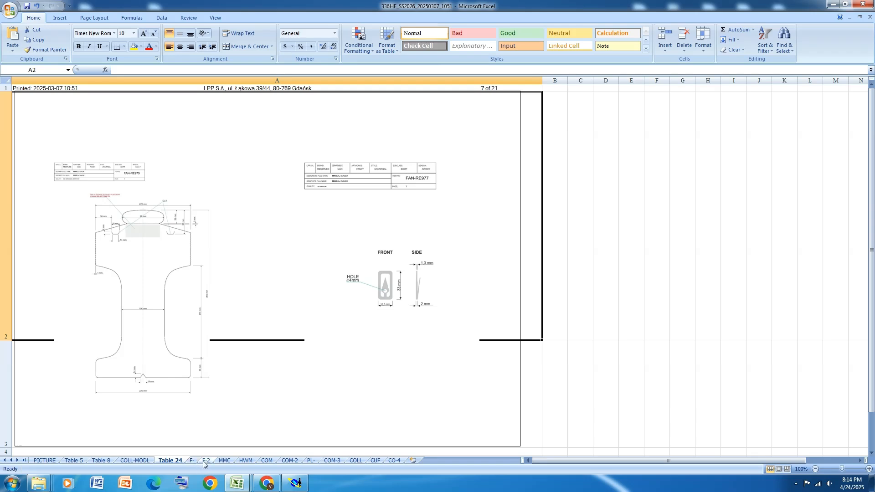
click(204, 461)
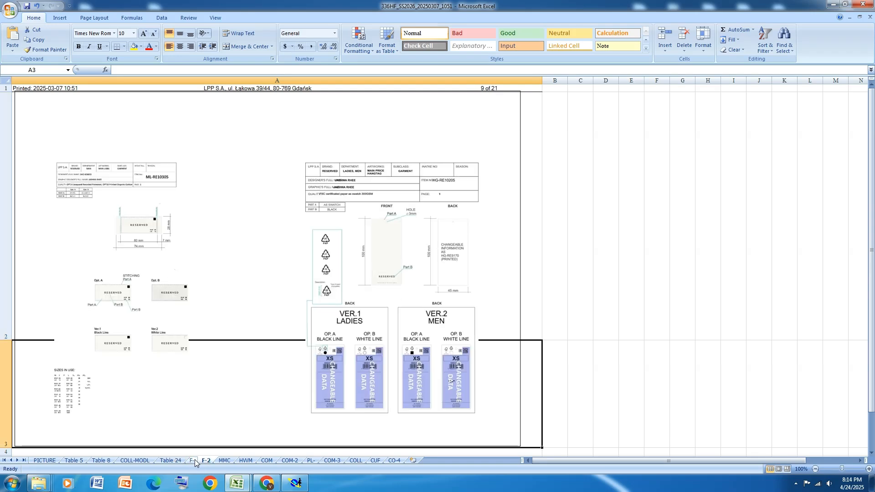
click(193, 461)
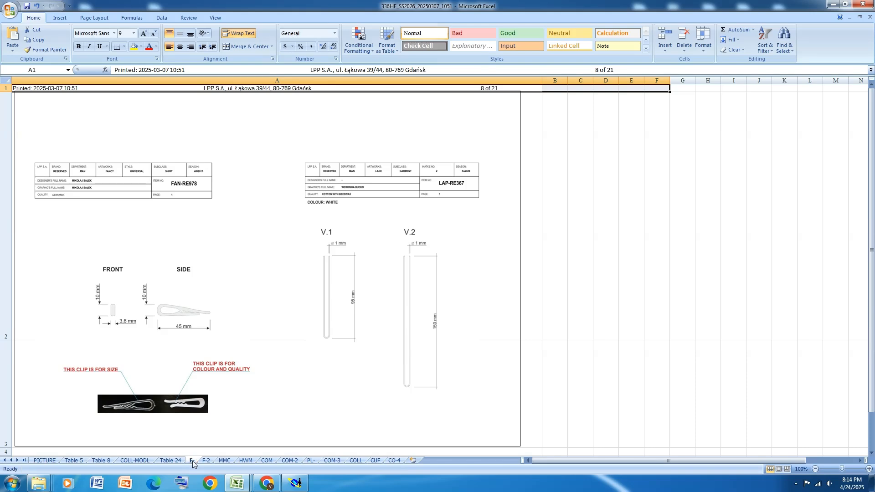
click(224, 461)
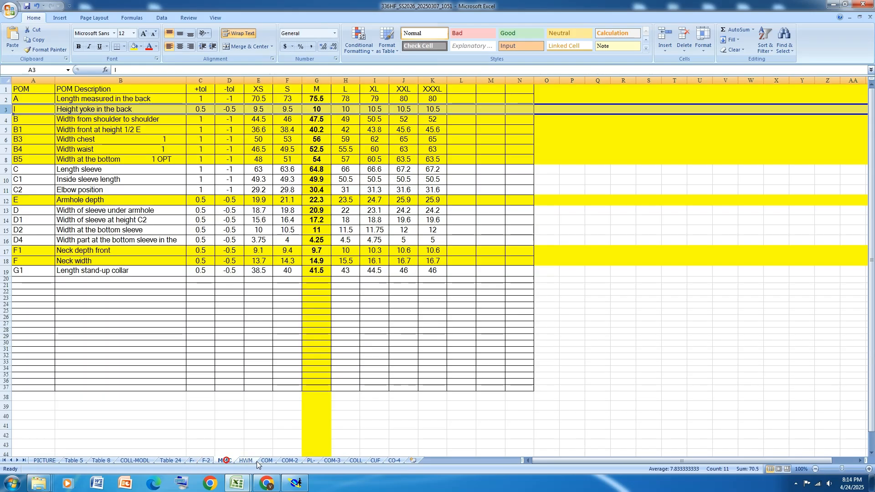
click(245, 461)
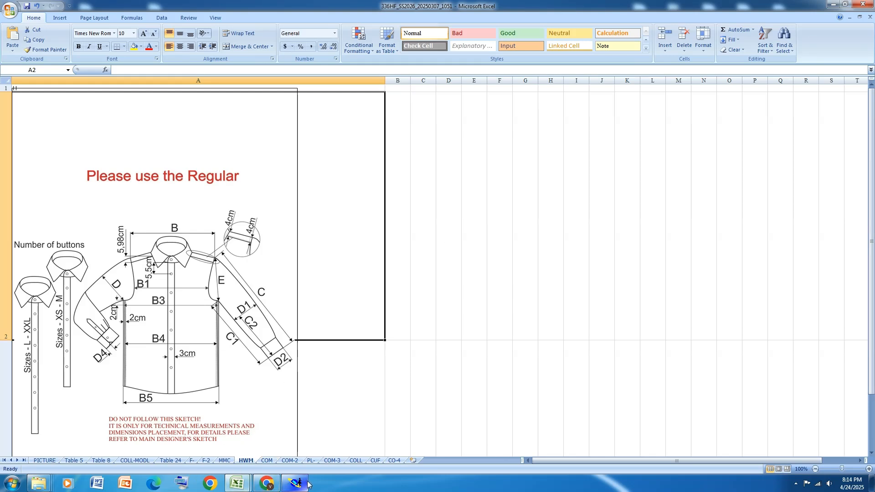
Step: Switch to Modaris and add straight 1.5 cm extensions below the baseline at the front neckline point and the hem corner
mouse_move(305, 484)
click(319, 428)
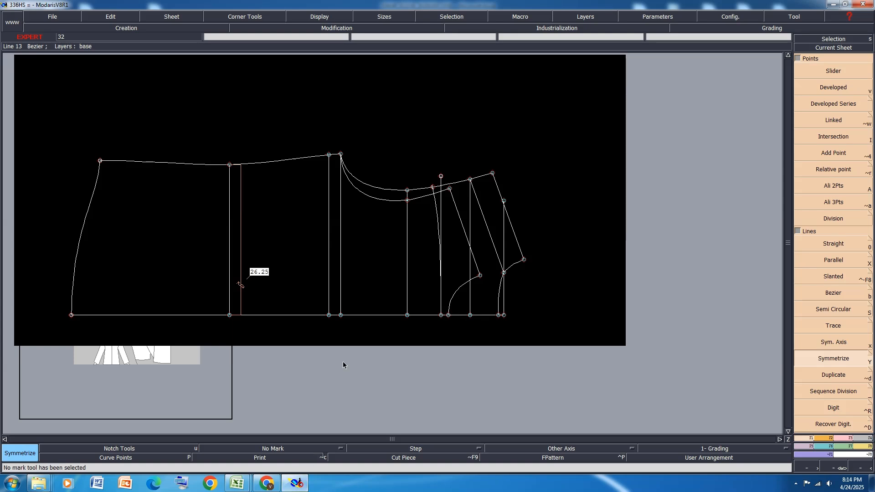
key(l)
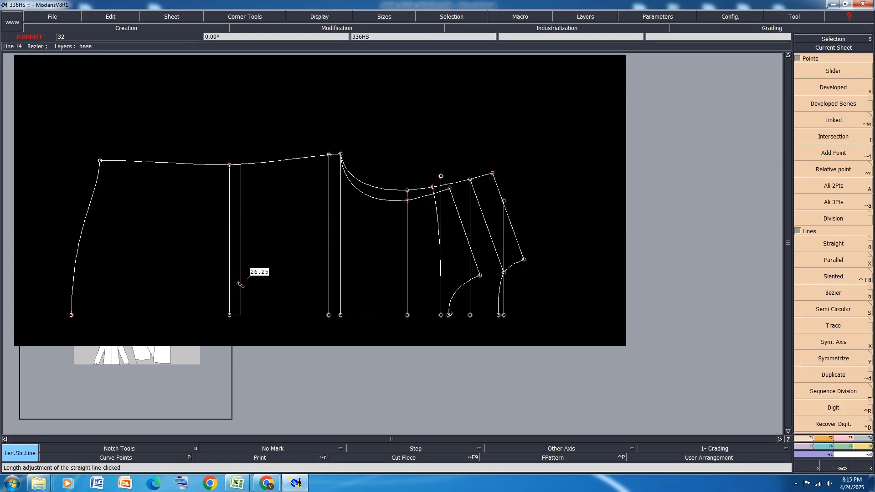
click(449, 314)
text(1.50)
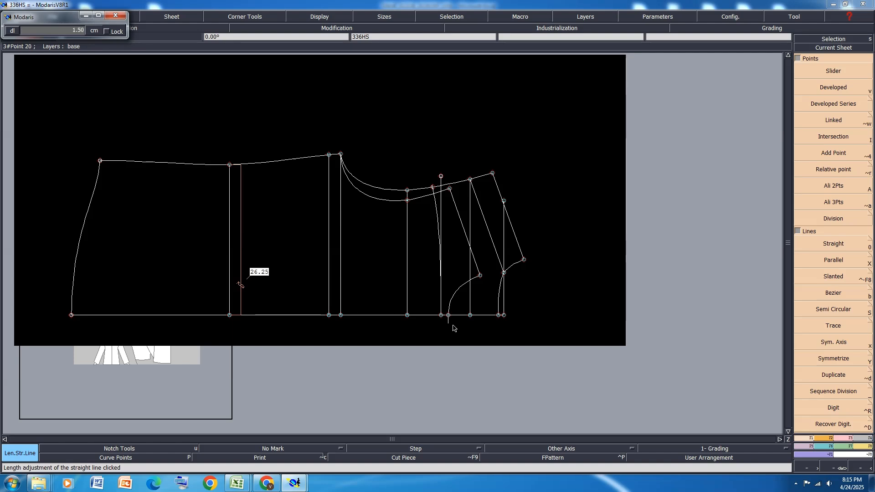
click(454, 328)
click(76, 326)
text(1.5)
key(Return)
click(80, 329)
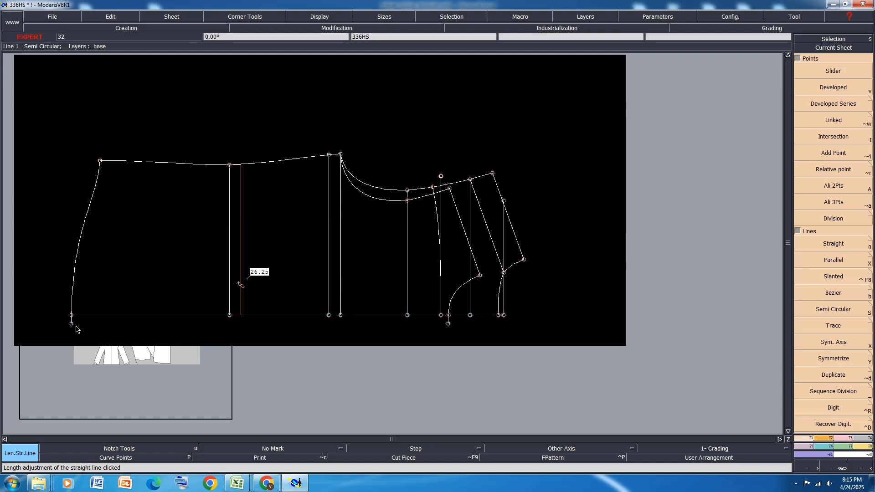
Step: Draw a straight line joining the ends of the hem and neckline extensions below the baseline
key(0)
click(72, 324)
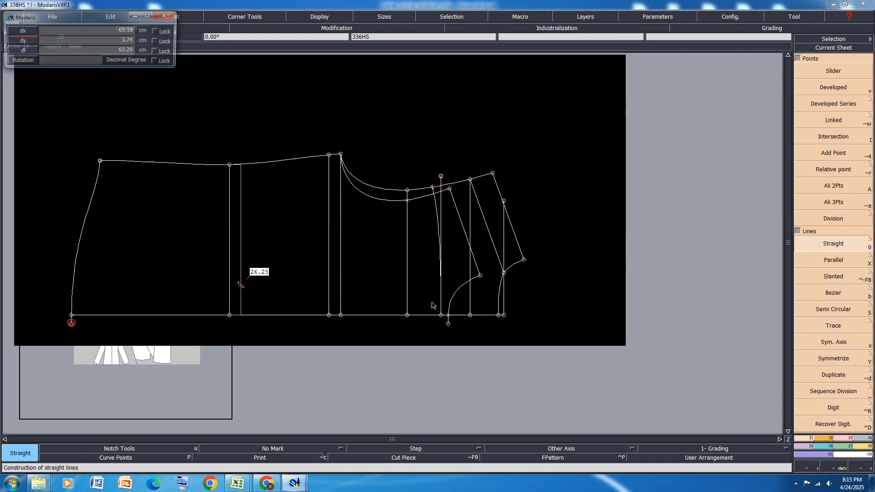
click(448, 324)
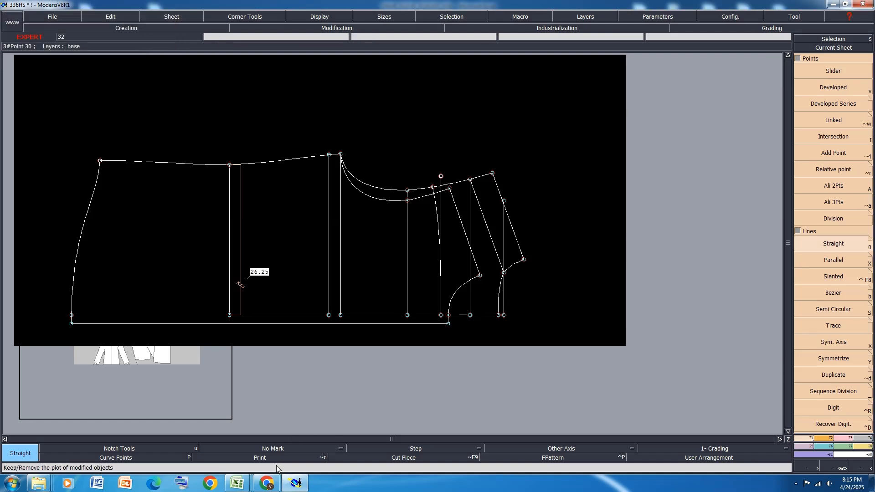
Step: Switch to Excel and view the HWM measurement sketch in the 336HF workbook
mouse_move(237, 483)
click(275, 444)
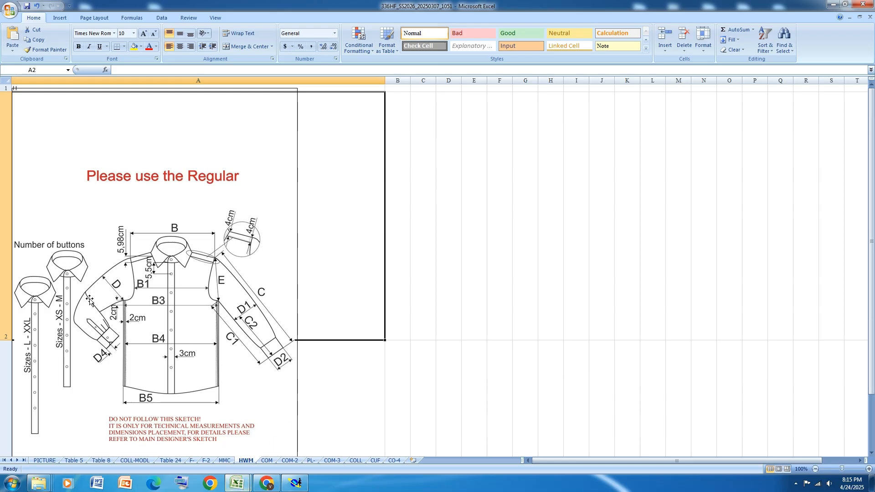
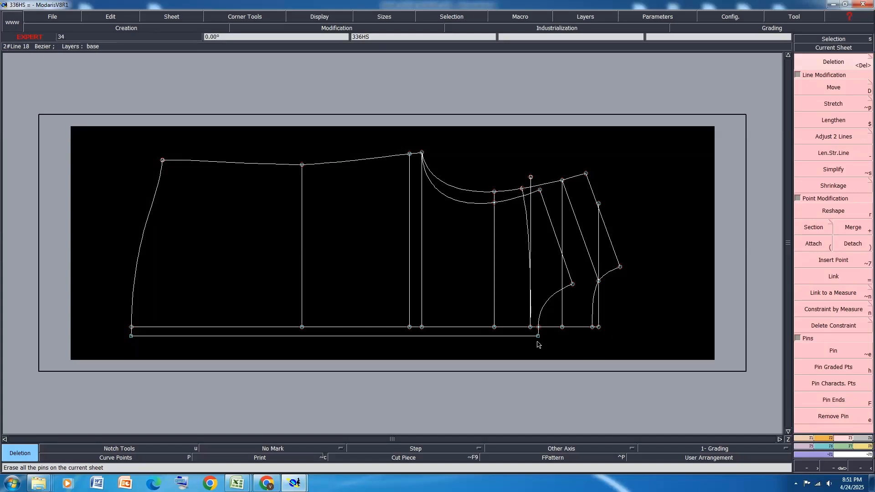
Step: In Modaris, measure the front neckline from the extension end to the shoulder point, and the back neckline curve
key(l)
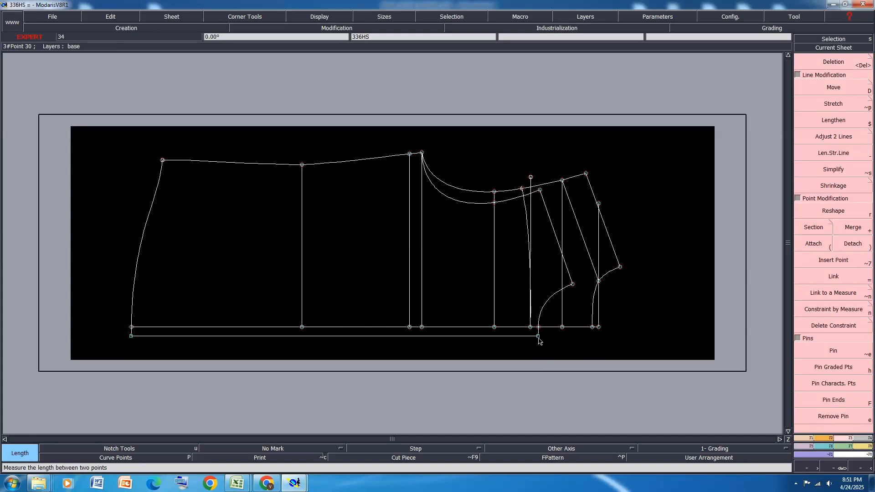
click(549, 322)
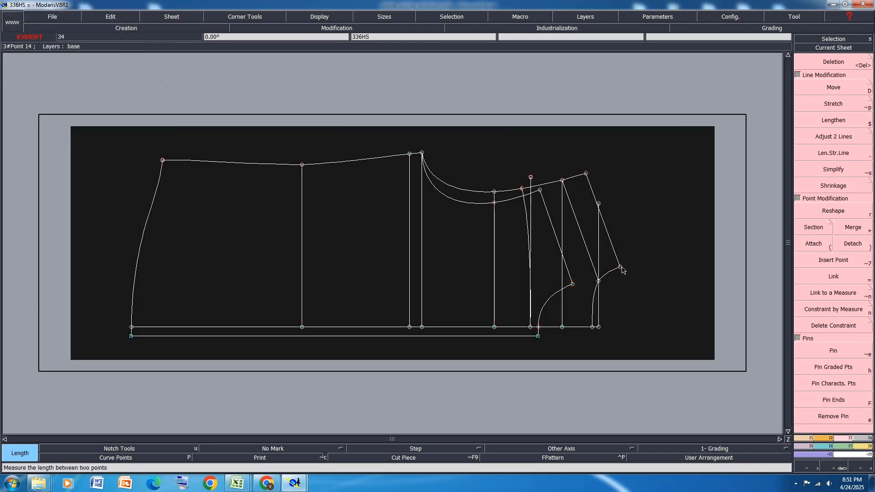
click(620, 266)
click(592, 327)
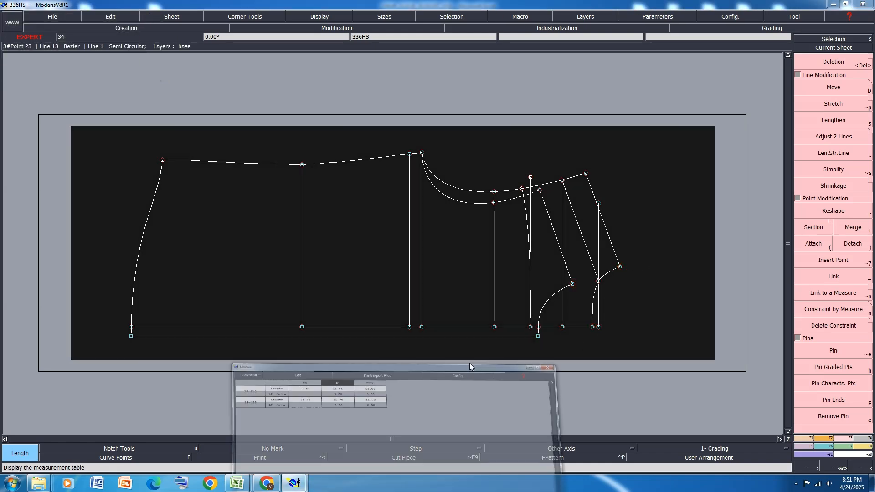
Step: Accumulate the two neckline lengths in the measurement table, and empty and minimise the table
click(280, 315)
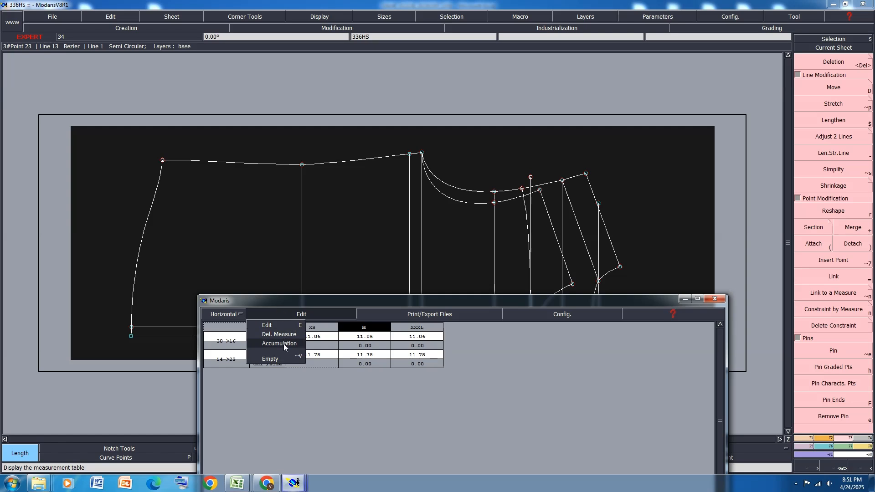
click(284, 344)
click(303, 314)
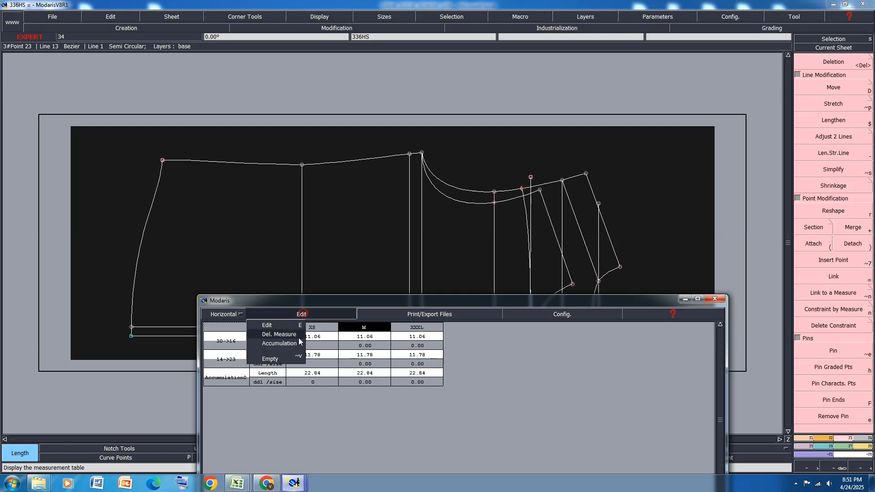
click(285, 356)
click(685, 299)
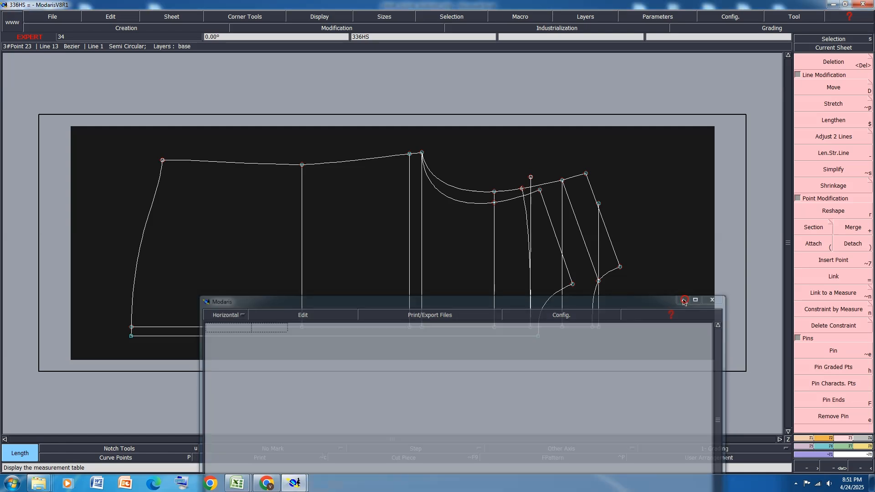
Step: Create a new blank sheet and arrange it in view with the pattern draft
click(171, 17)
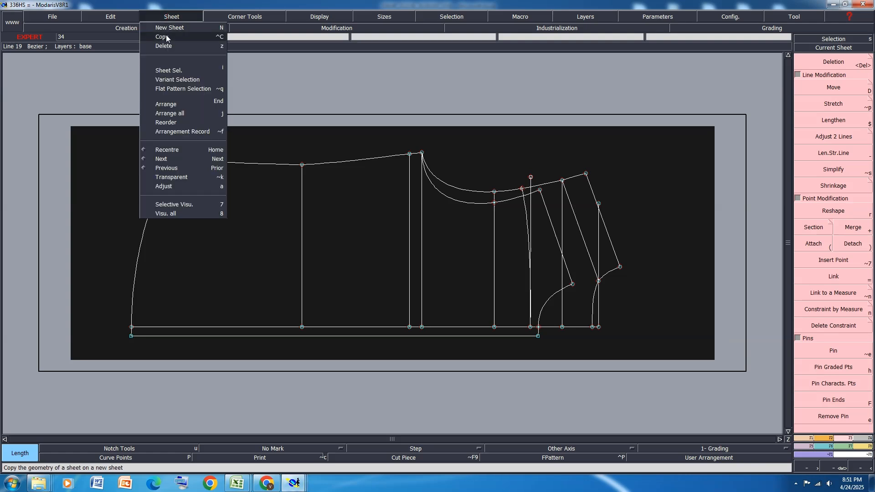
click(171, 29)
key(8)
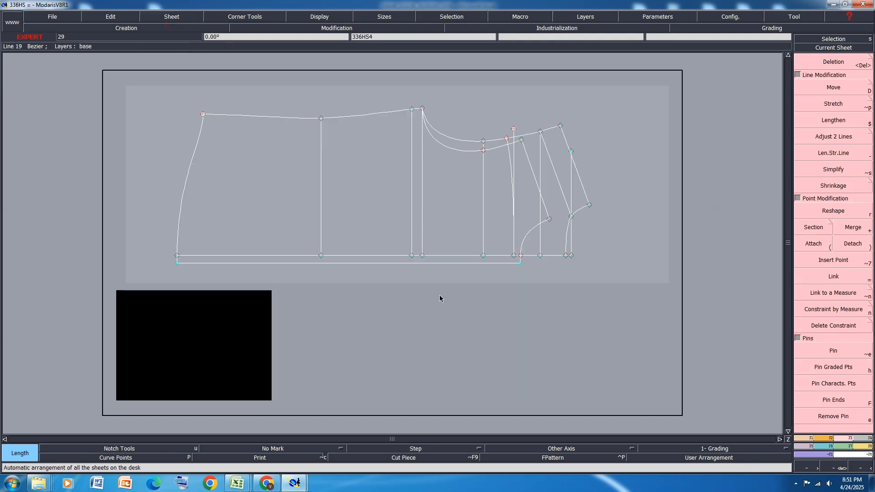
Step: Switch to Excel and examine the 336HF workbook's MMC, HWM, F-2, F-, Table 24 and COM sheets, ending on the COM back sketch
click(235, 489)
click(273, 438)
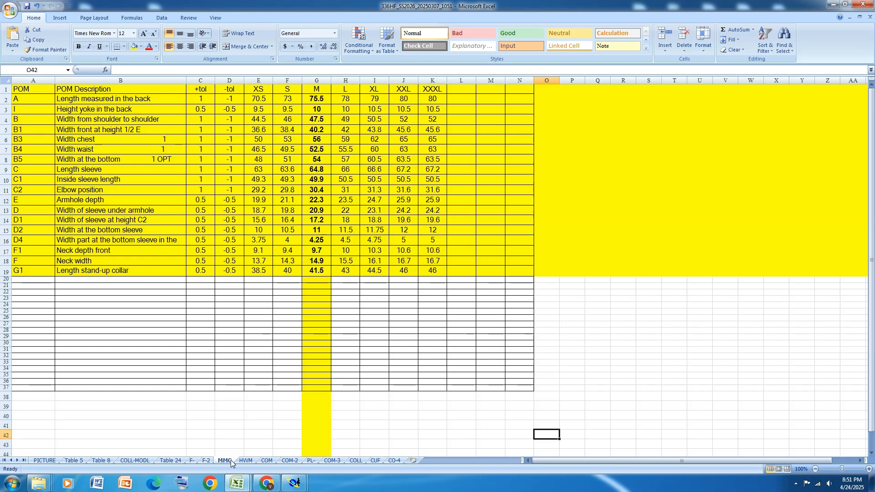
click(246, 461)
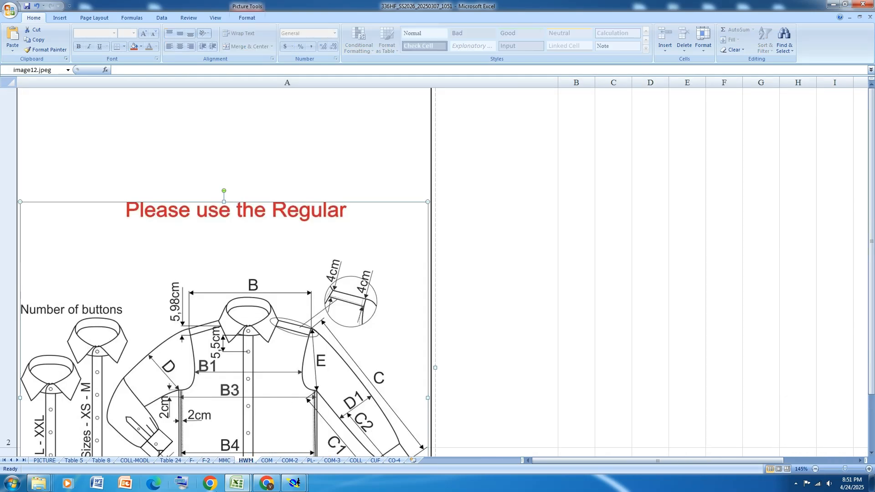
click(206, 461)
click(192, 461)
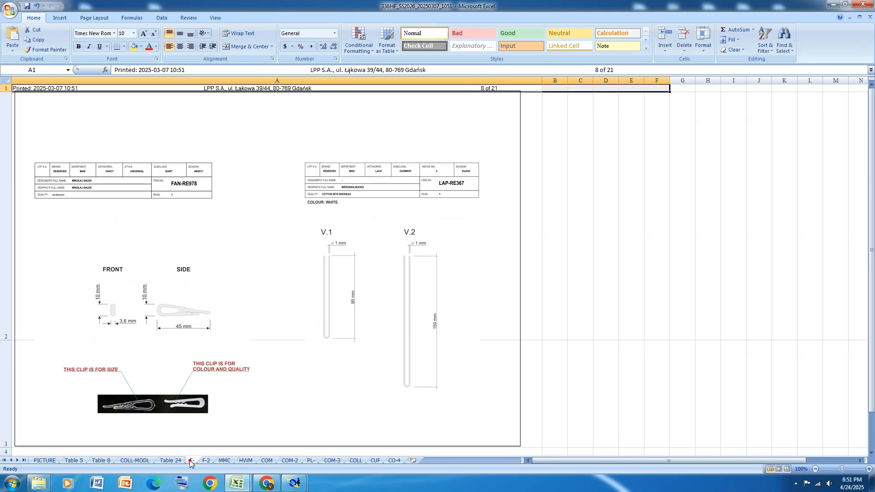
click(172, 461)
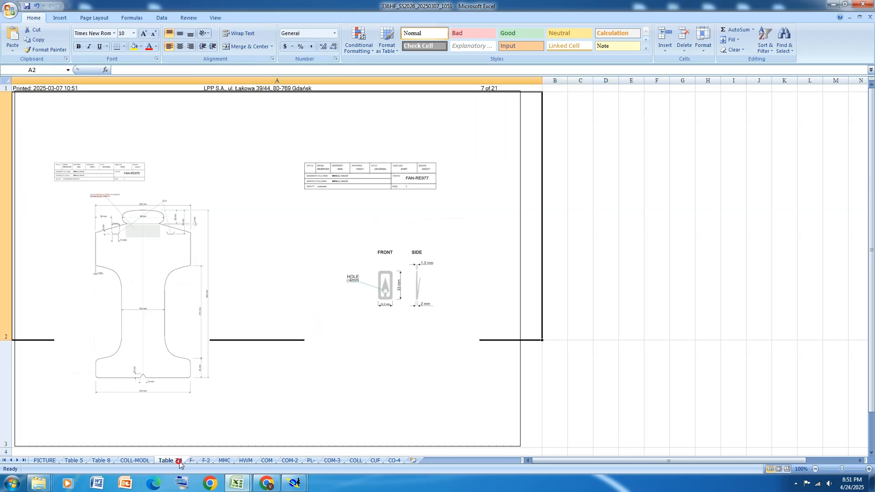
click(246, 460)
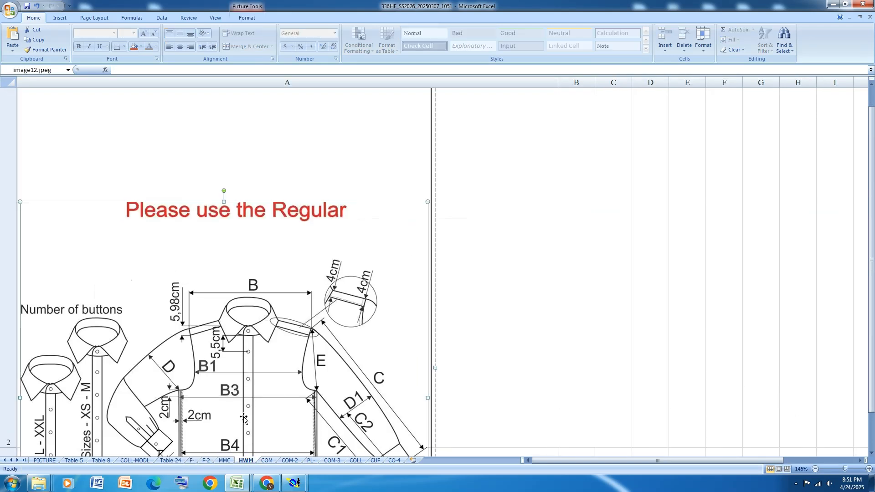
click(269, 461)
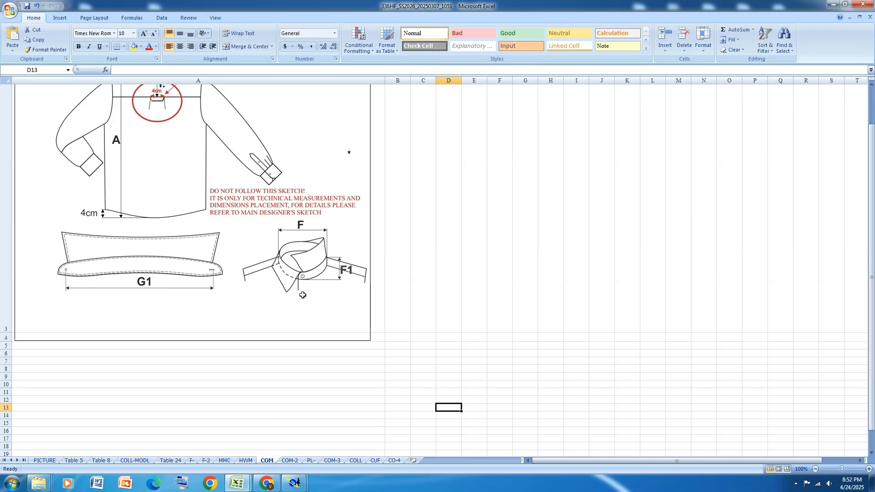
scroll(303, 295, up, 2)
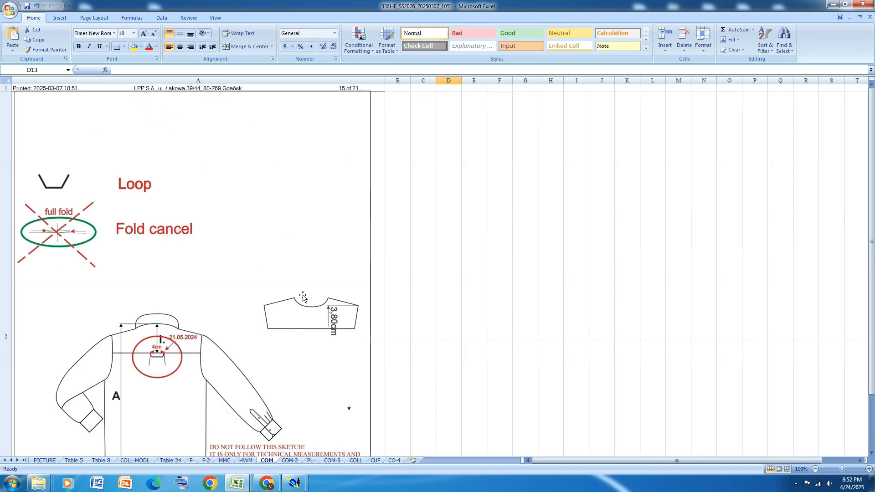
click(872, 455)
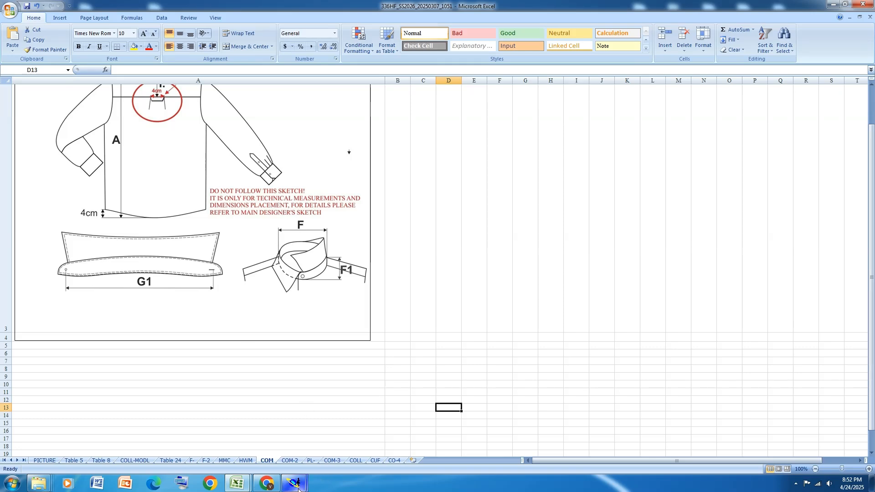
Step: Switch to Modaris, make the pattern draft the current sheet and pin its graded points
mouse_move(294, 483)
click(256, 449)
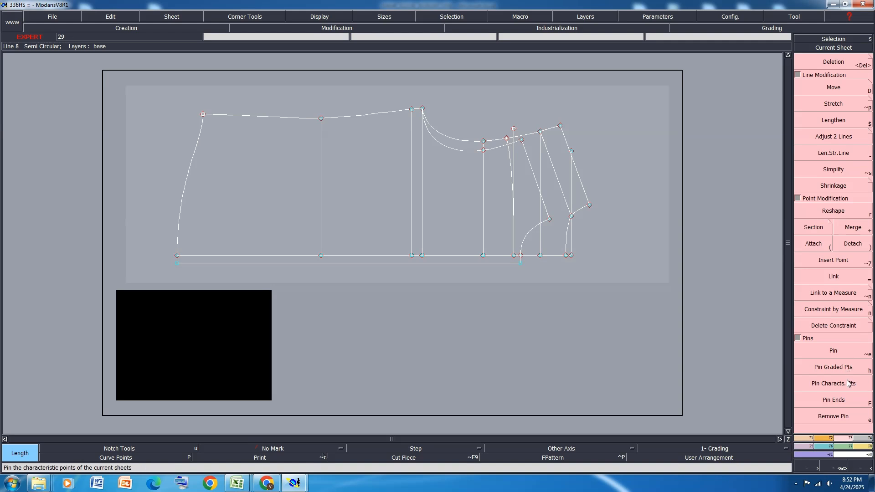
click(380, 220)
click(841, 371)
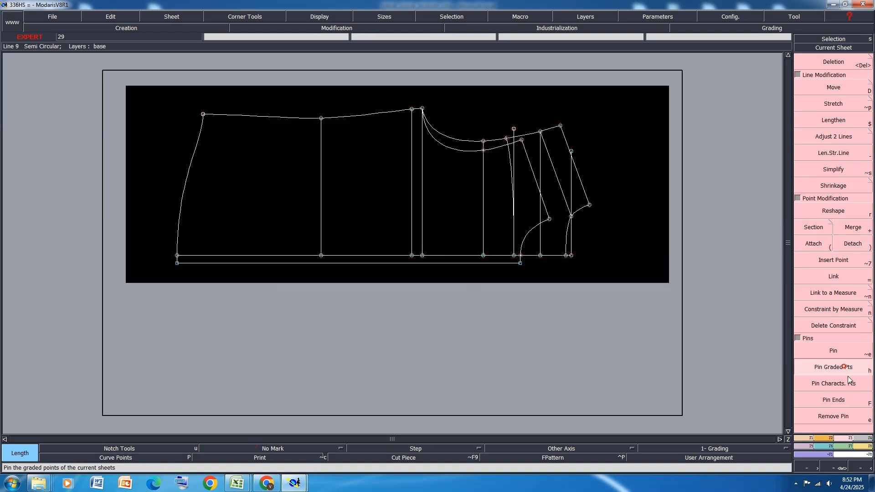
Step: Check the side hem point's offset from the front hem corner, and move the side hem point by -1 cm in X
key(a)
click(177, 263)
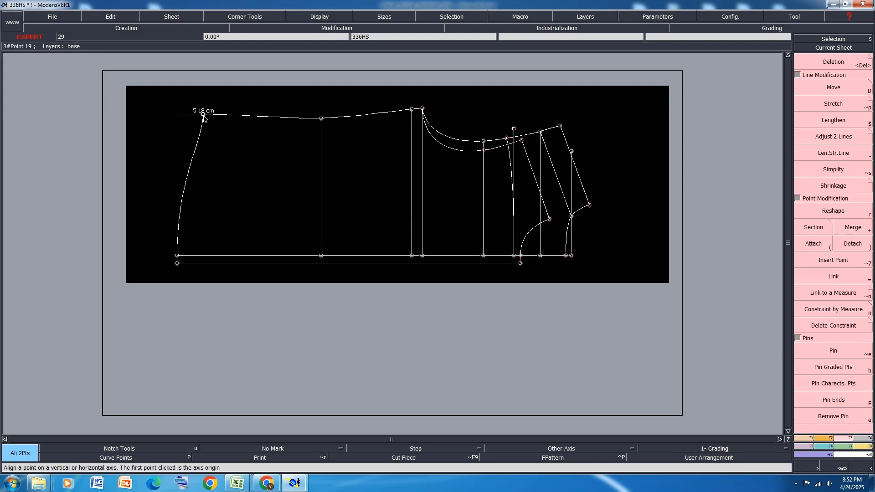
click(203, 114)
click(844, 87)
click(203, 115)
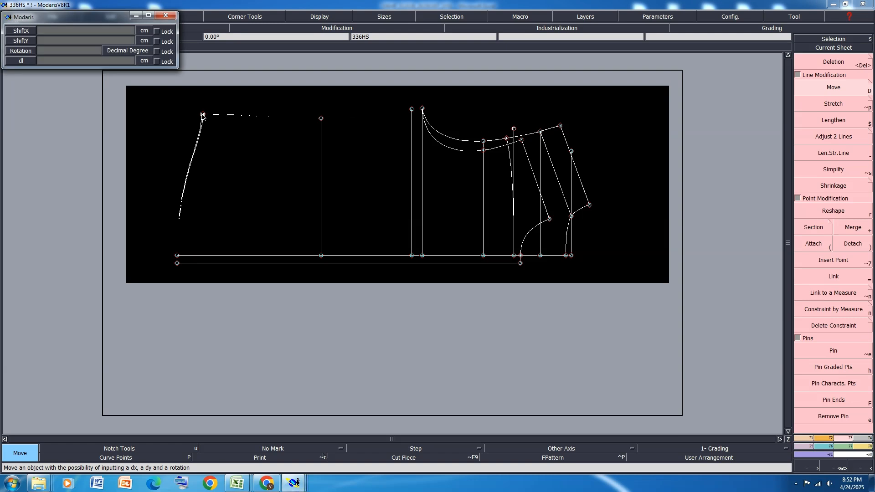
text(-1)
key(Return)
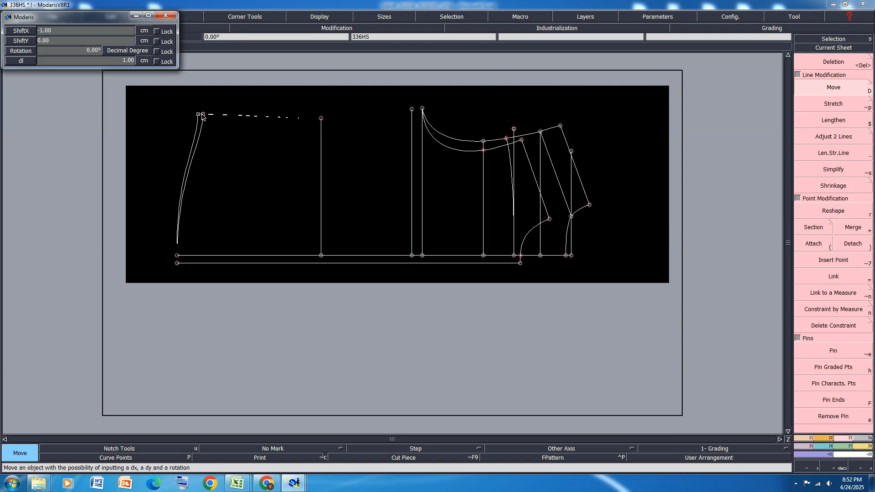
scroll(178, 226, up, 3)
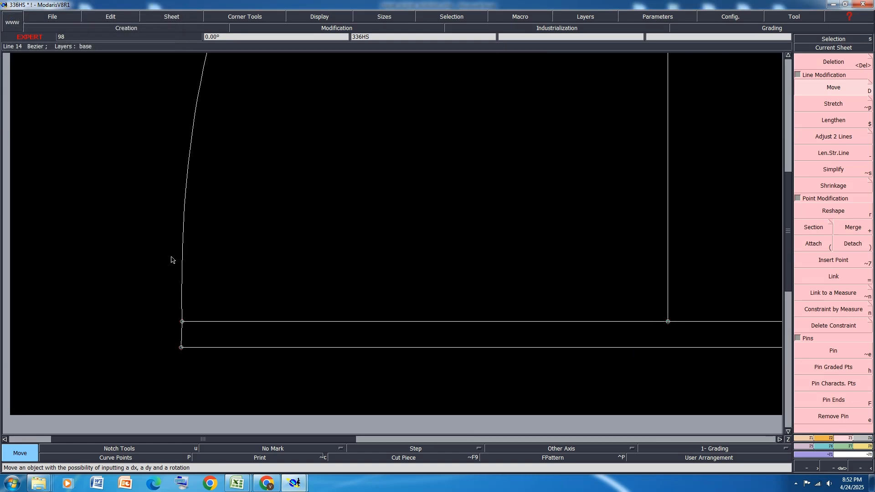
scroll(192, 318, down, 2)
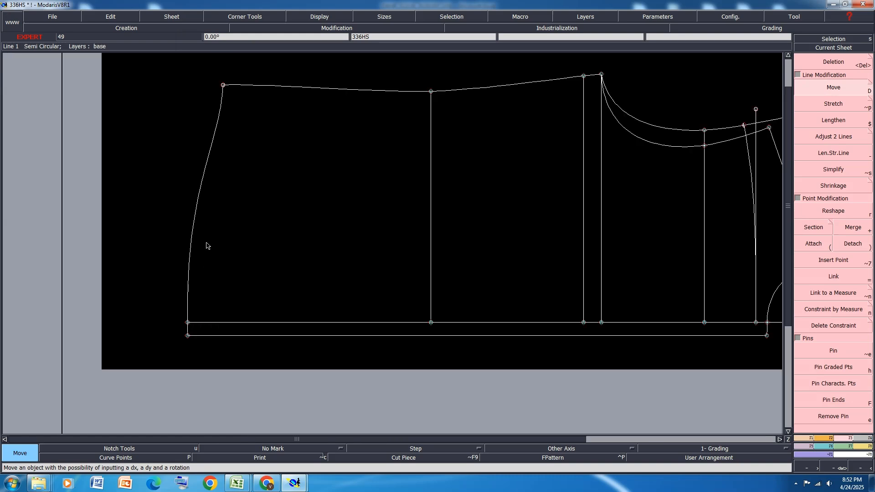
Step: Reshape the hem curve by adjusting the tangent handles at its front baseline end and its side seam end
key(r)
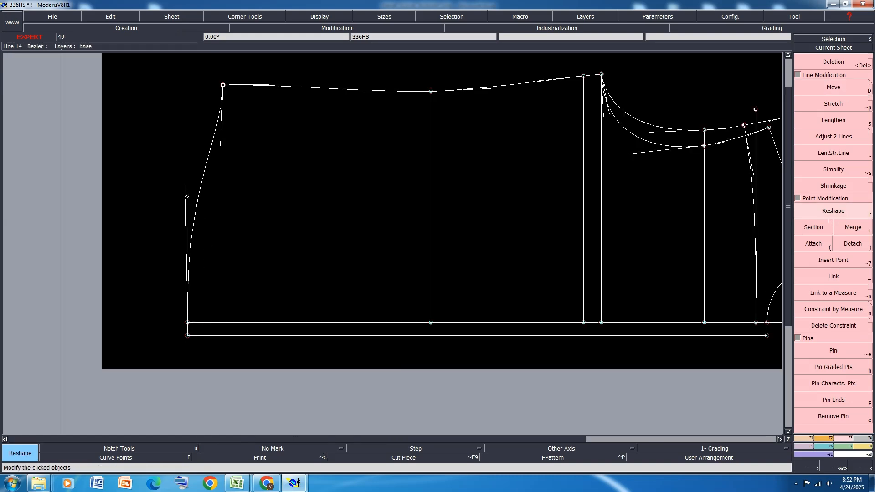
click(185, 185)
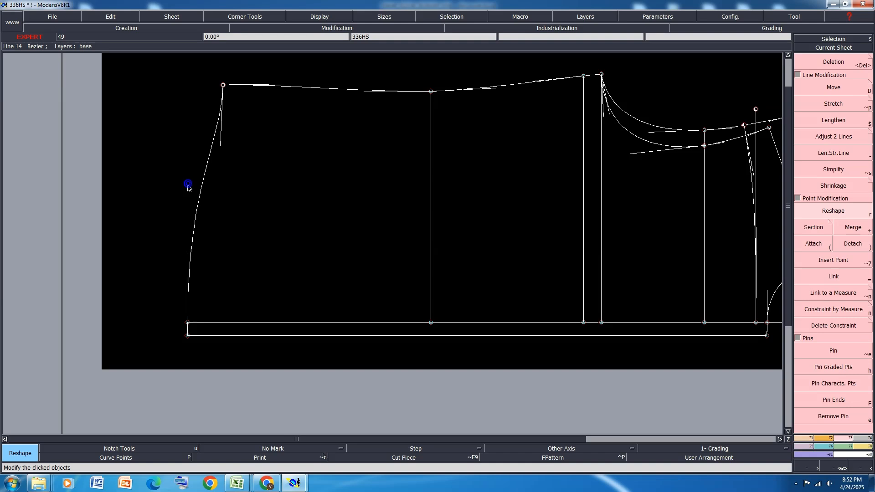
click(188, 188)
click(221, 145)
click(221, 146)
scroll(200, 286, up, 2)
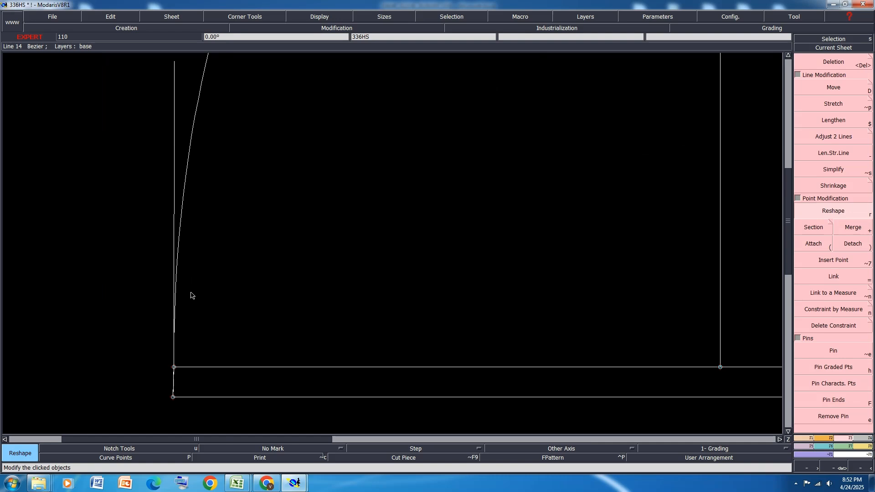
scroll(191, 295, down, 1)
click(183, 180)
click(183, 179)
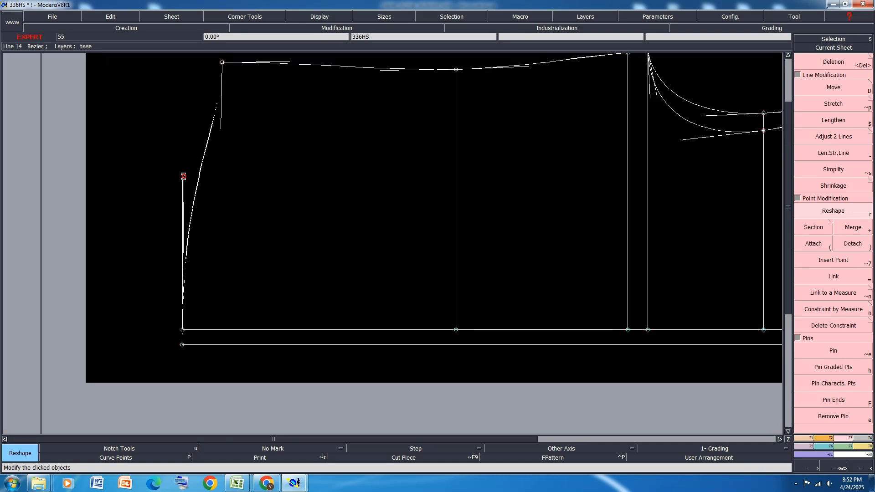
click(184, 180)
click(185, 177)
scroll(84, 210, down, 1)
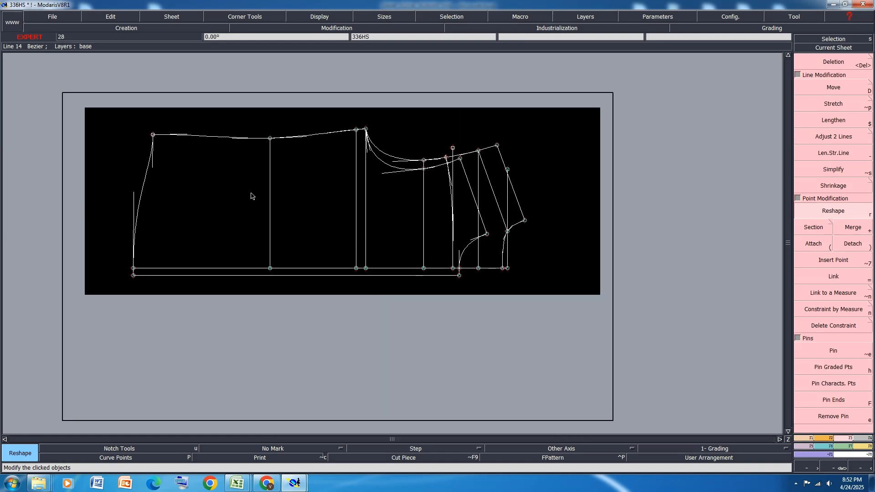
Step: Save the 336HS model and check the measurement table
key(ctrl+s)
click(365, 295)
key(ctrl+u)
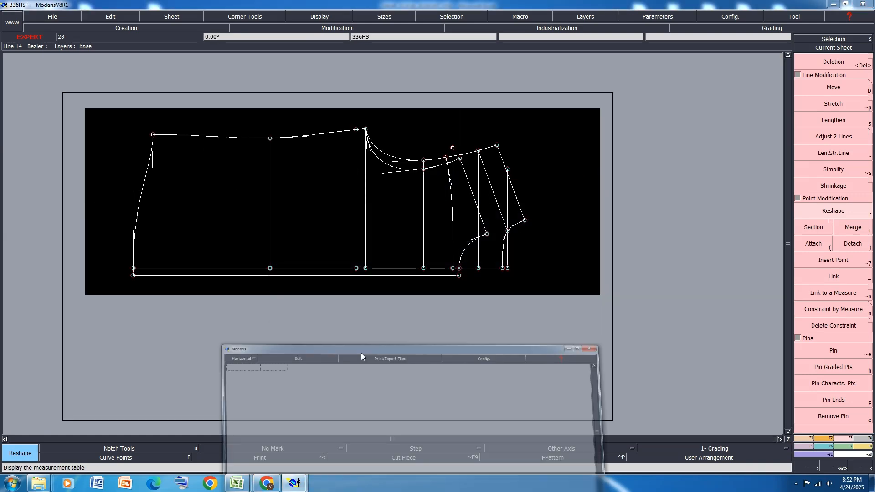
click(685, 296)
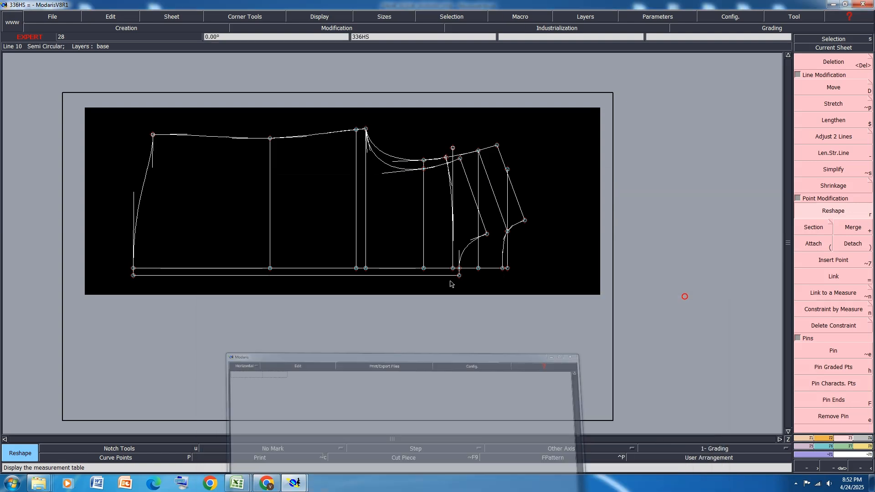
Step: Measure the curve lengths of the front neckline and the back neckline on the shirt draft
key(l)
click(459, 276)
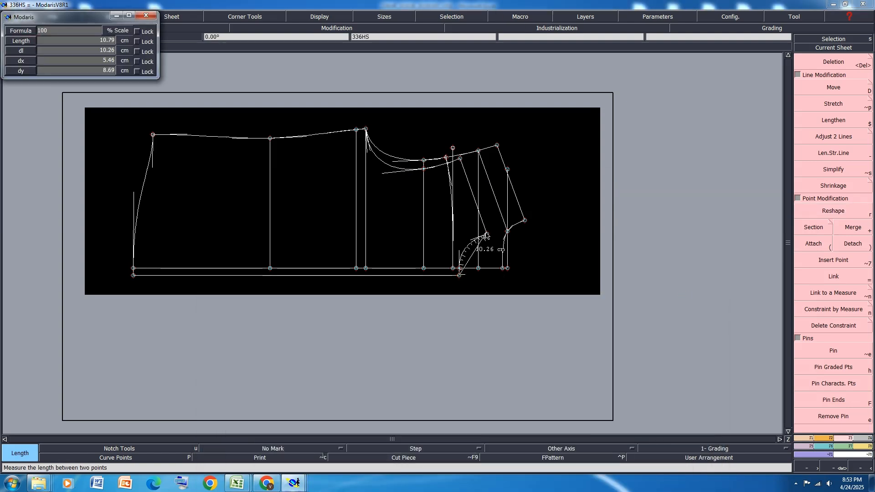
click(487, 235)
click(525, 221)
click(503, 268)
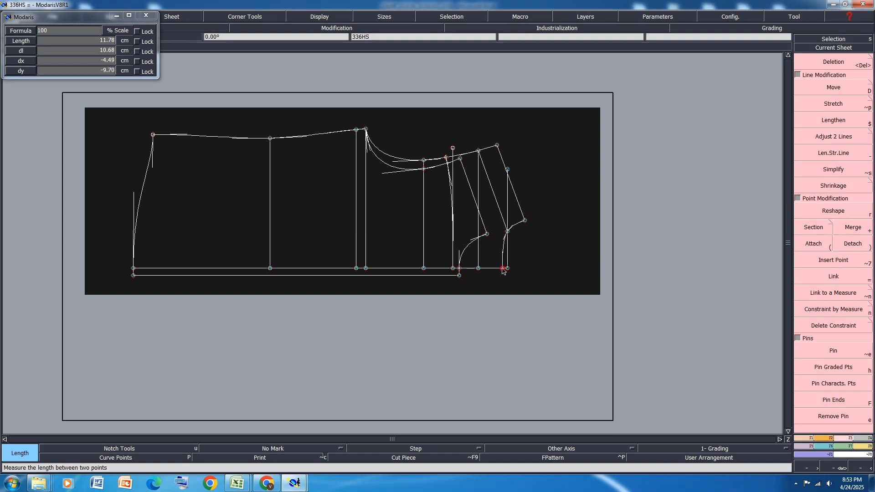
Step: Accumulate the two neckline lengths in the measurement table, and empty and close the table
key(m)
right_click(286, 336)
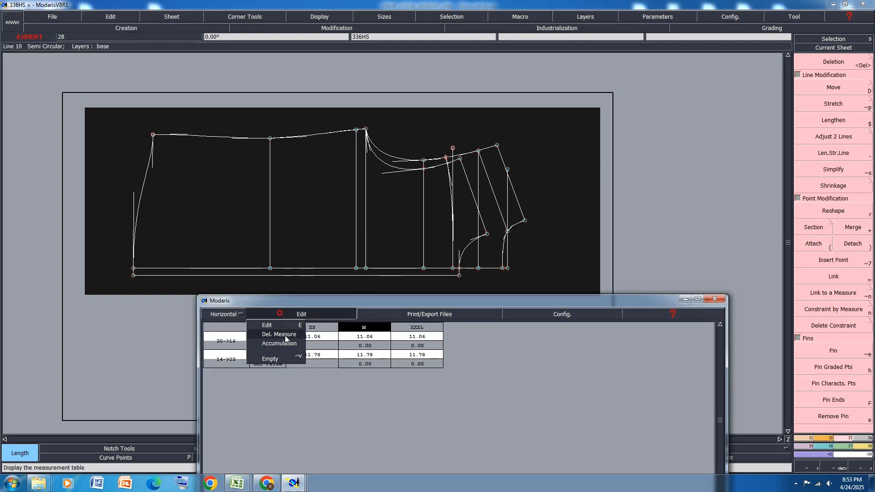
click(281, 342)
click(301, 314)
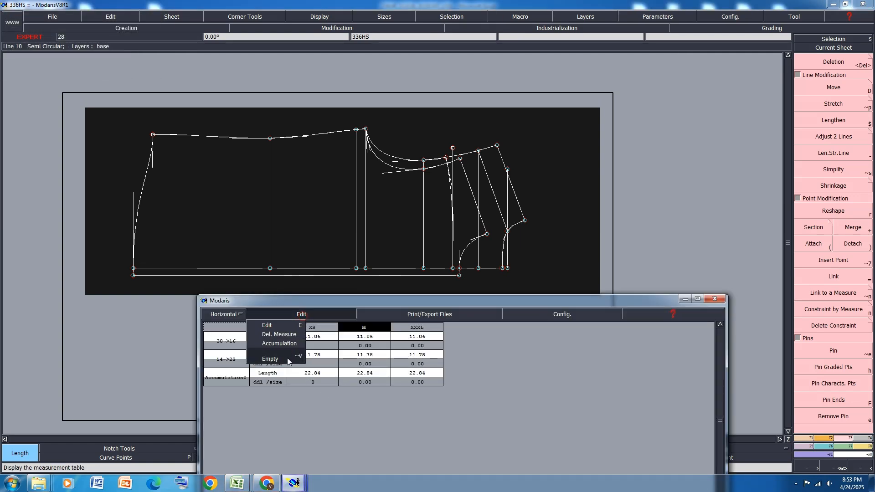
click(292, 360)
drag(593, 302, 605, 193)
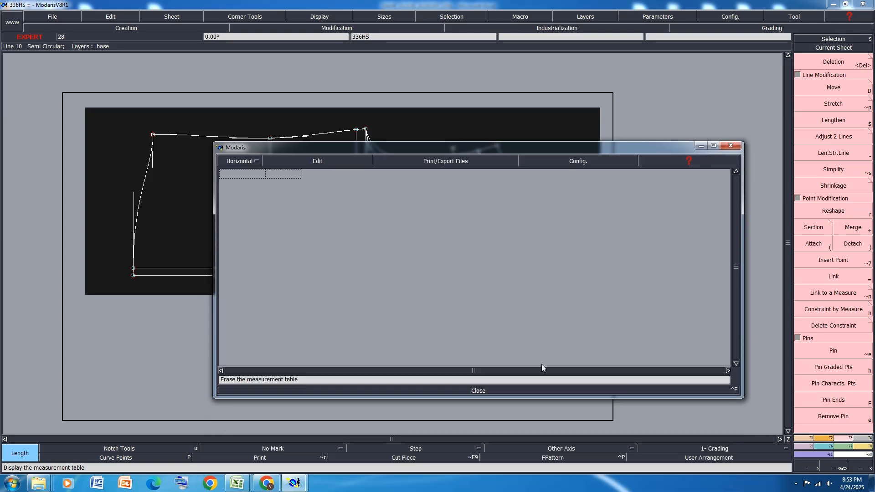
click(478, 390)
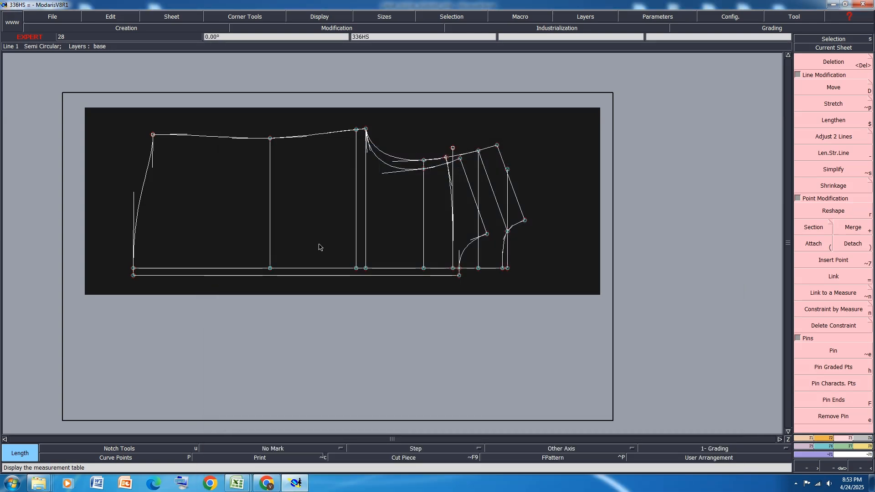
Step: Arrange all sheets on the desk and draw a Bezier line with dx 22.9 and dy 0 cm on the empty sheet
key(ctrl+u)
key(j)
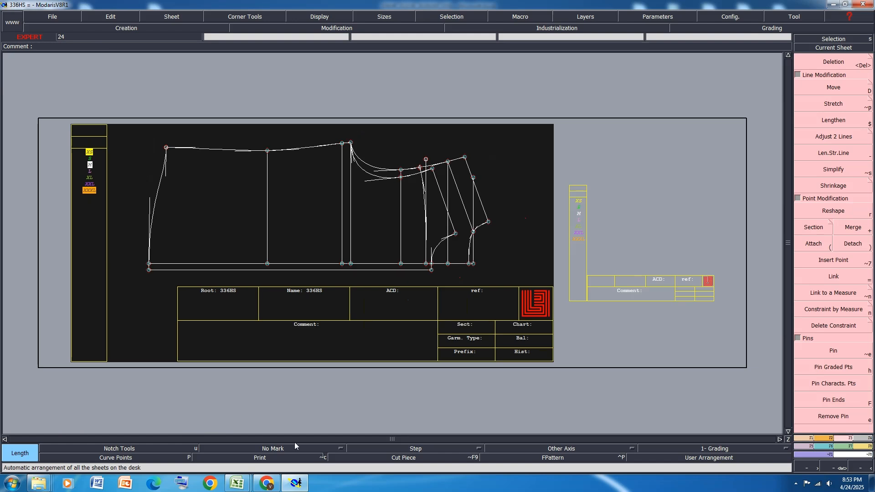
click(639, 248)
key(b)
click(626, 249)
text(22.9)
key(Tab)
text(0)
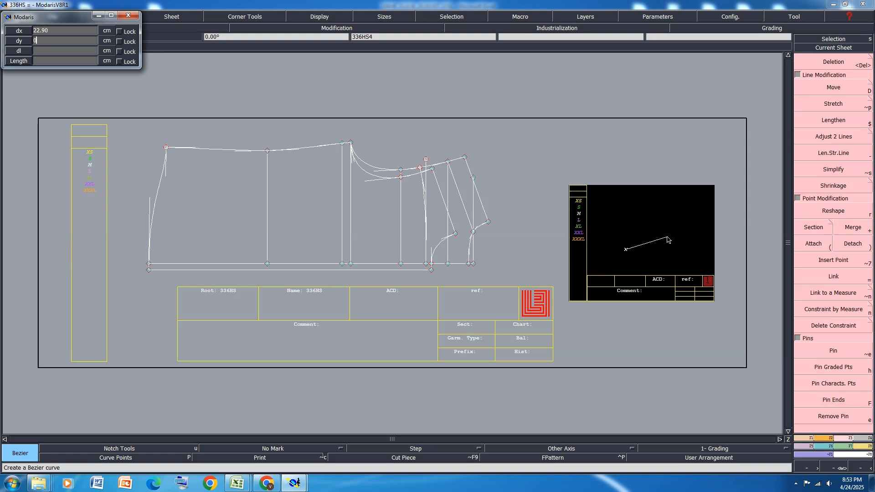
key(Return)
Step: Create a dynamic length measure along the back neckline curve
scroll(734, 219, up, 1)
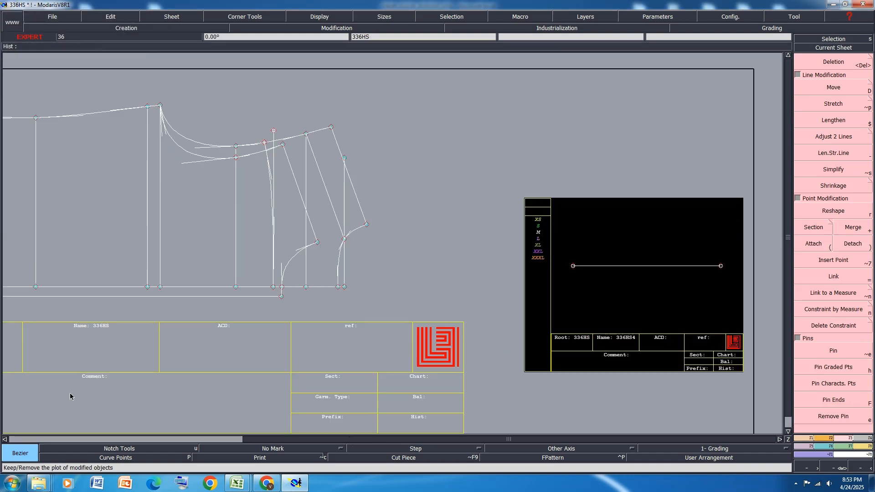
key(l)
click(340, 256)
click(350, 362)
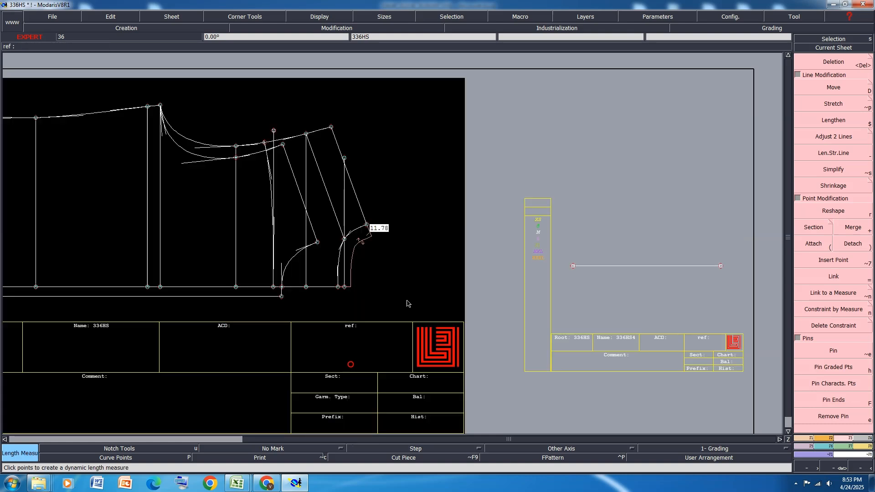
Step: Place a developed point 11.78 cm from the left end of the 22.9 cm line and insert it into the curve
key(d)
click(573, 266)
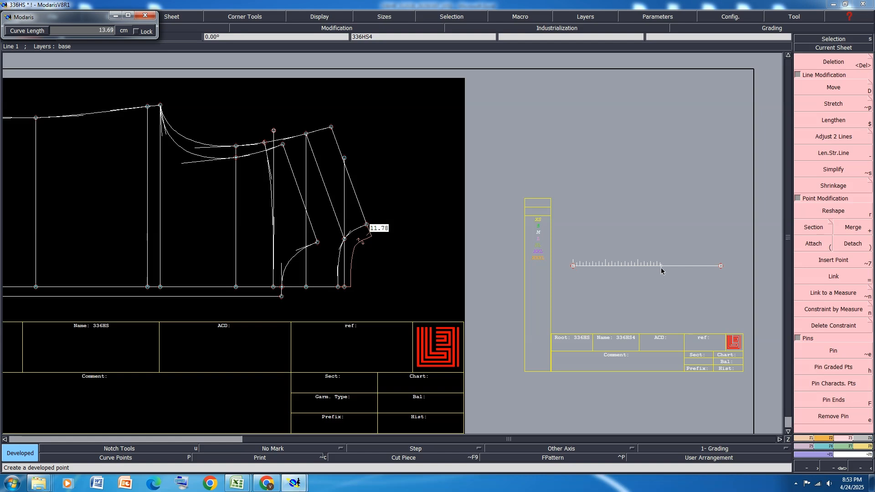
text(11.78)
key(Return)
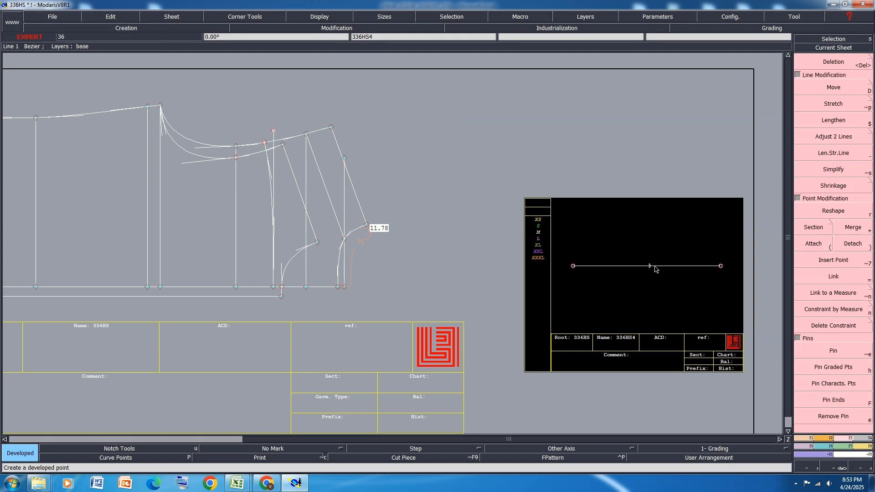
key(alt+7)
click(651, 266)
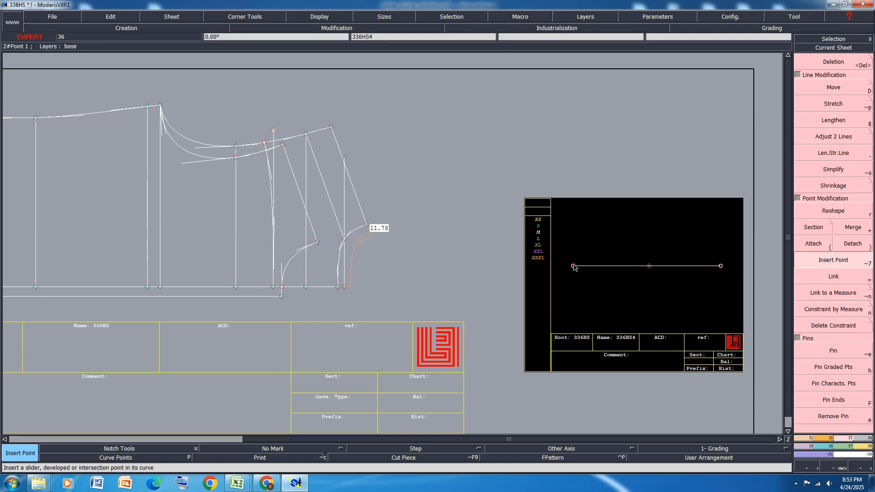
Step: Check the collar sketch on the COM sheet of the Excel workbook and return to Modaris
click(805, 439)
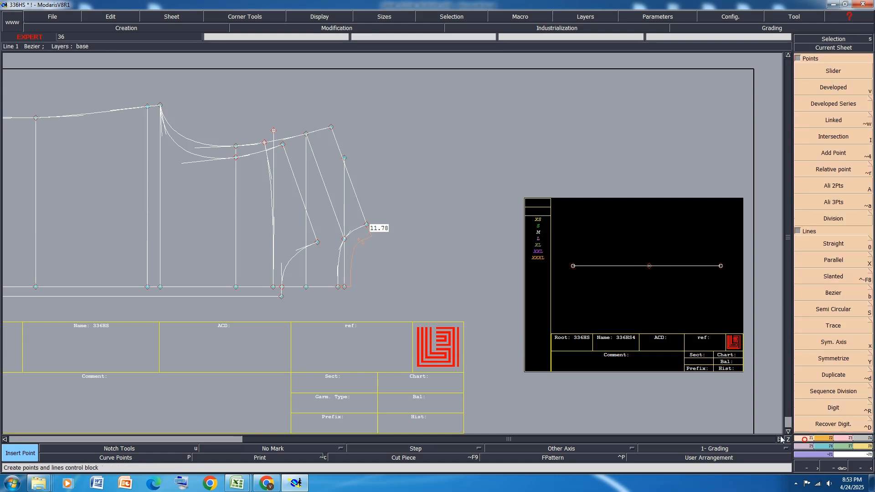
mouse_move(237, 483)
click(288, 452)
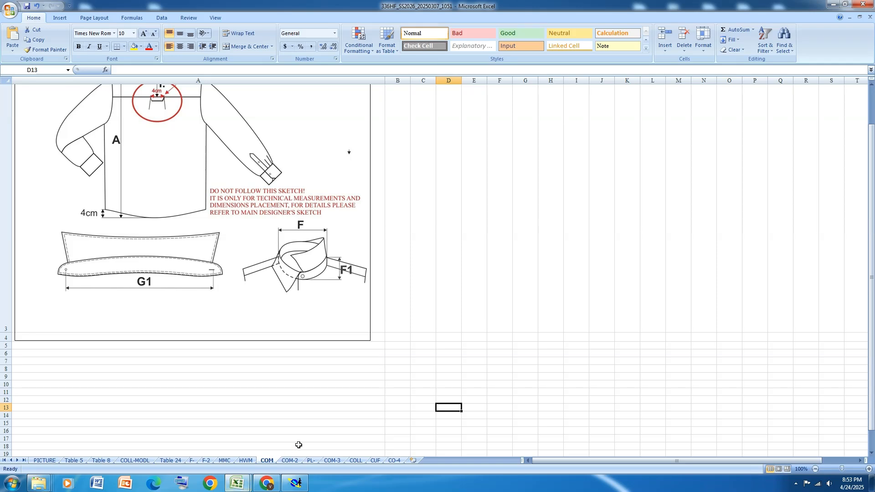
click(296, 484)
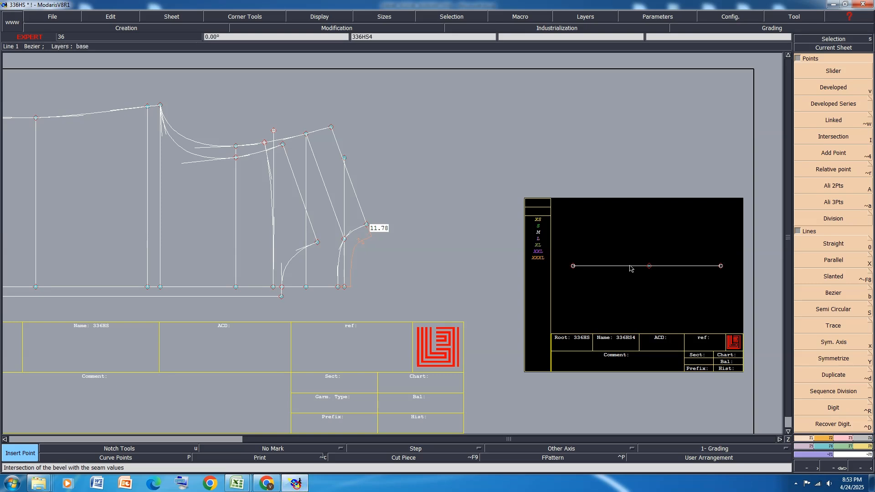
Step: Draw a straight line with dx 0 and dy 3 cm from the base line's left end, and add a dynamic length measure along the base line
click(833, 243)
click(573, 266)
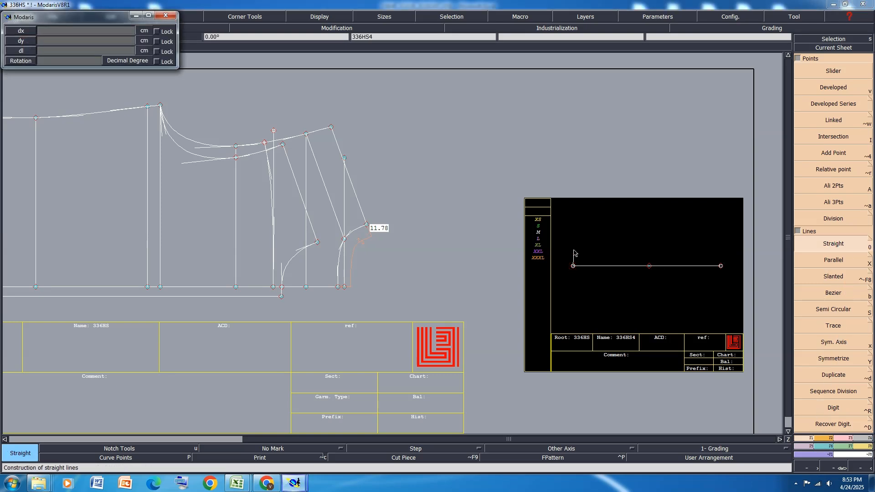
text(00)
key(Down)
text(3)
key(Return)
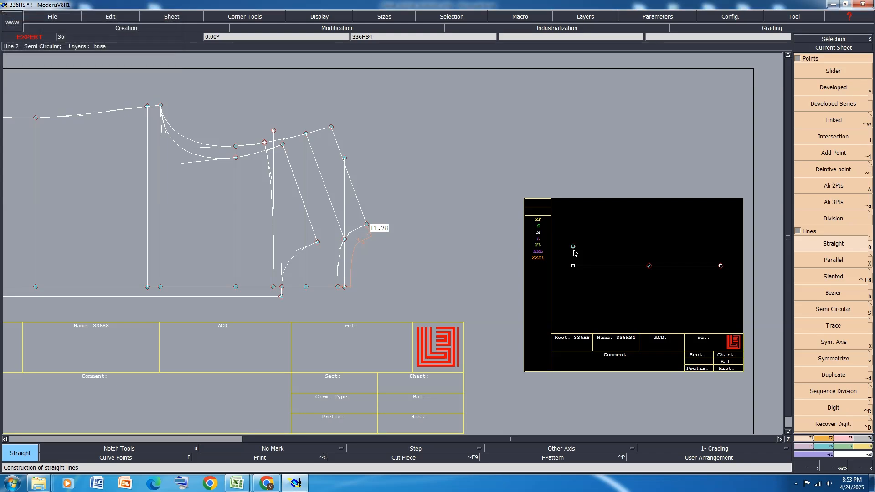
key(l)
click(642, 268)
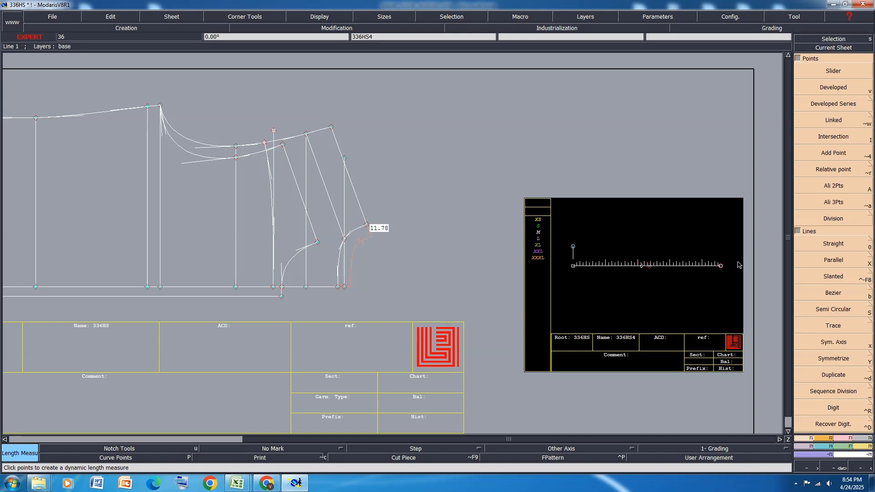
Step: Move the base line's right end 0.5 cm in Y and shift its inserted middle point downward
click(843, 440)
key(shift+d)
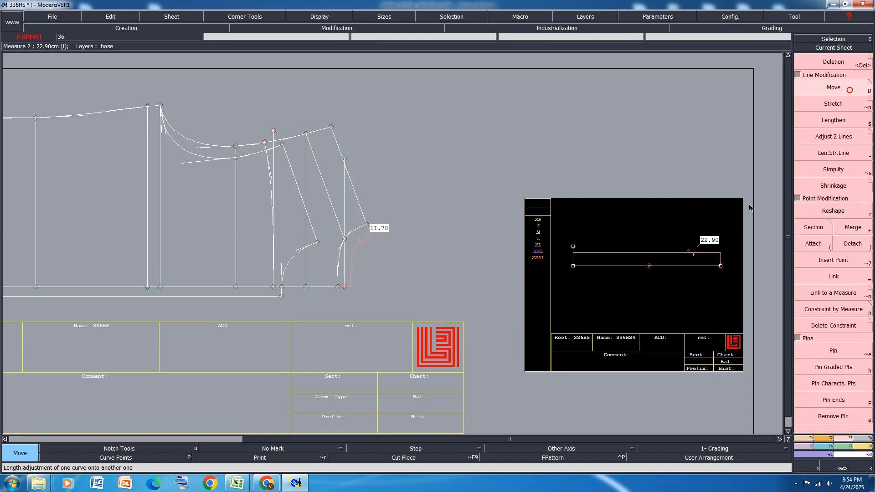
click(721, 267)
text(.5)
key(Return)
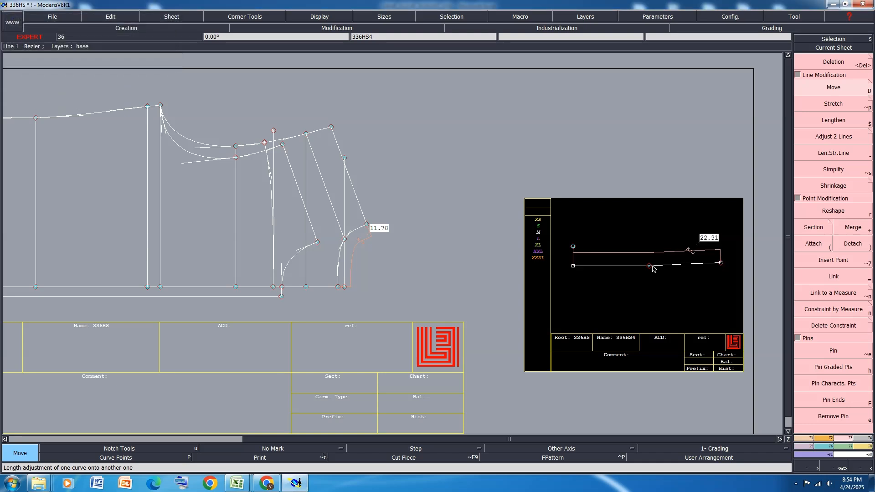
click(651, 266)
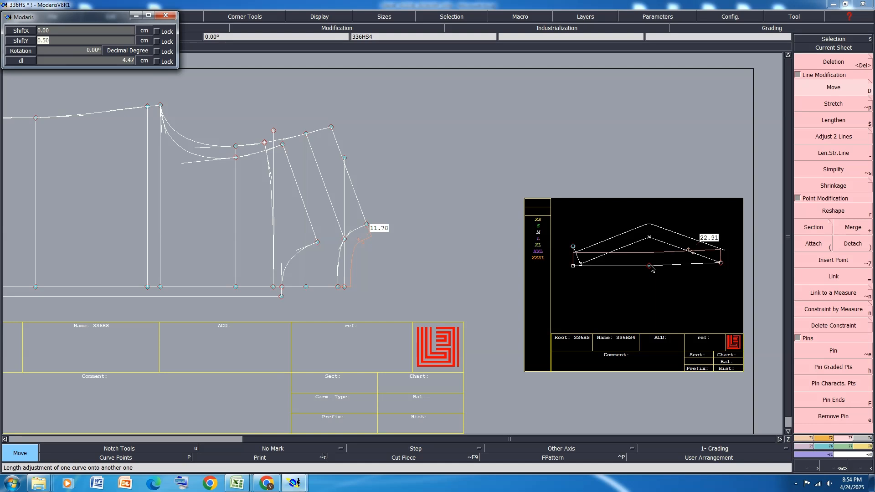
key(Return)
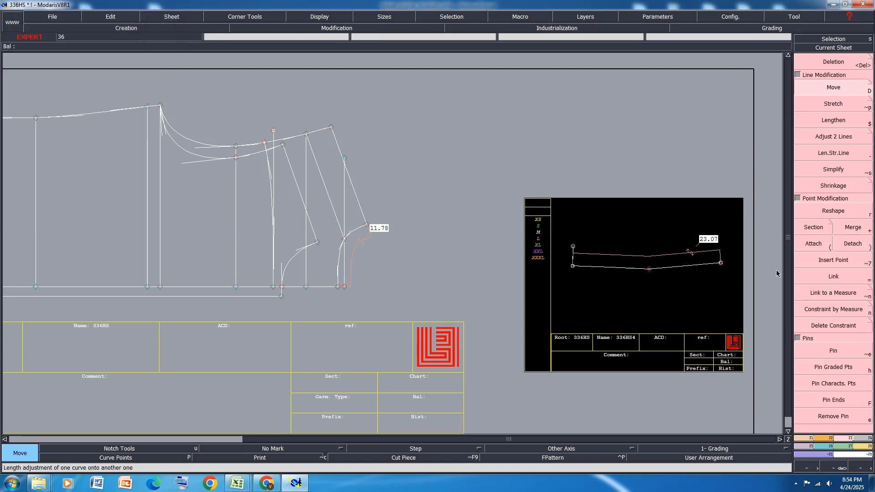
Step: Draw the collar band's upper Bezier line from the top of the 3 cm line, about 21.19 cm across, and down to the base line's right end
key(b)
click(574, 246)
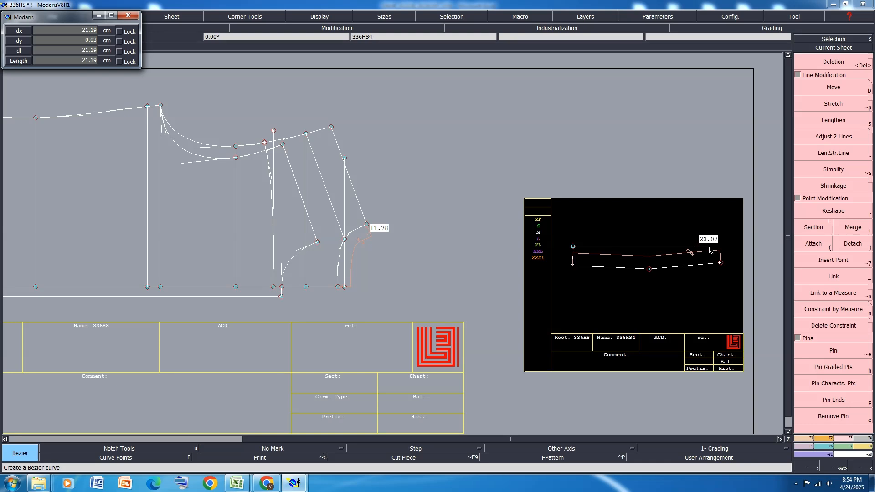
click(710, 247)
click(721, 263)
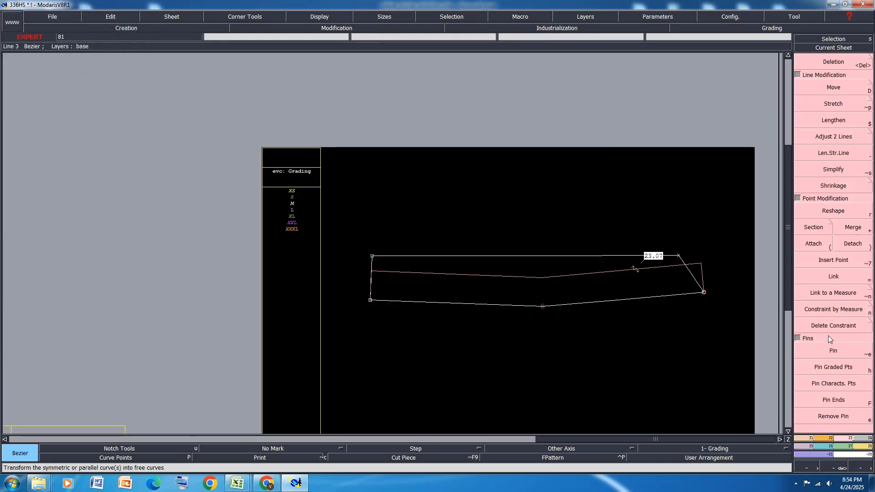
Step: Show the curve handles and reshape the base line between its left end and inserted point into a smooth curve
key(d)
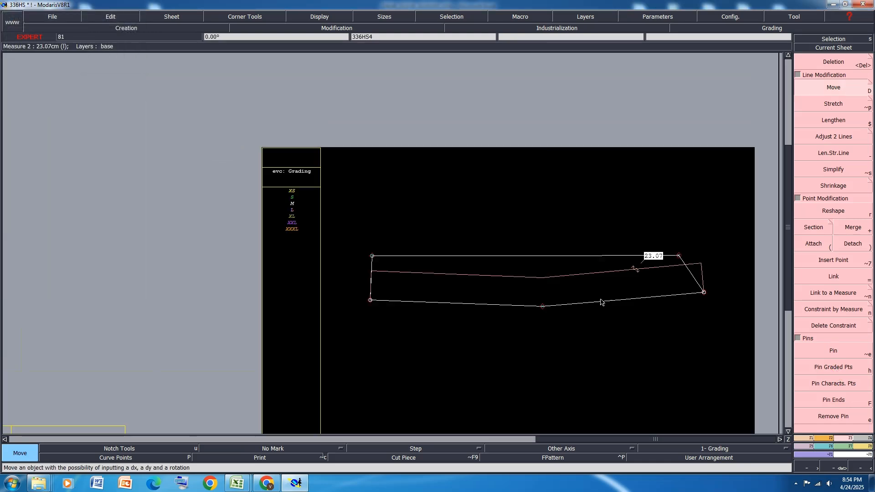
scroll(485, 329, up, 3)
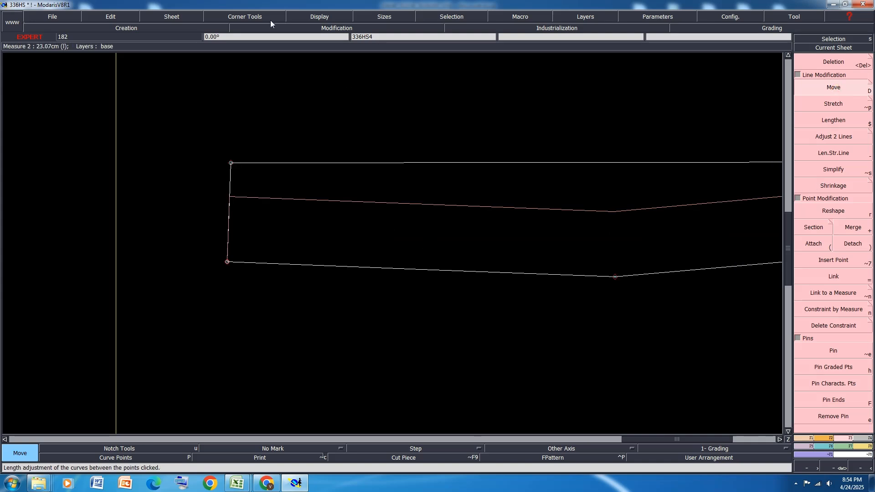
click(321, 17)
click(313, 196)
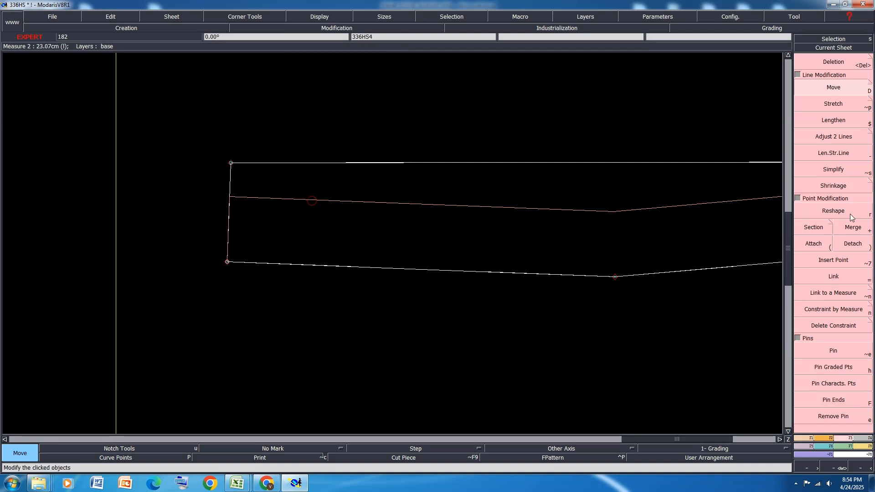
click(367, 265)
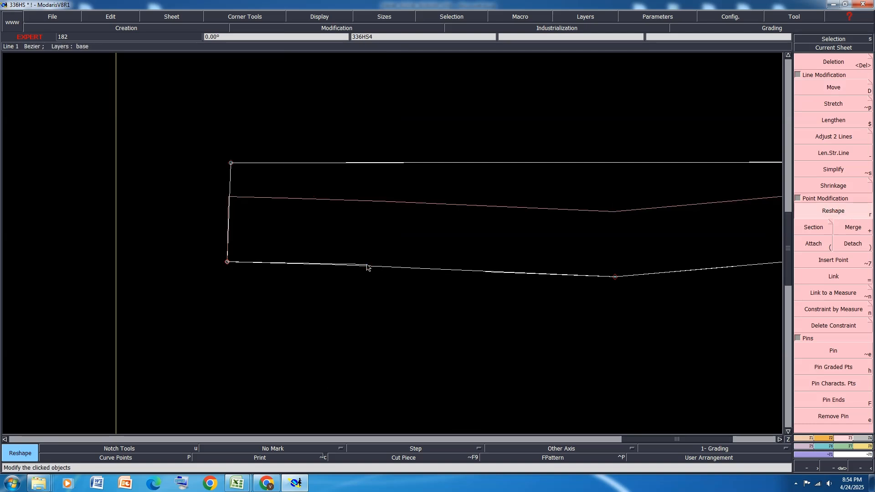
click(494, 274)
click(511, 277)
click(368, 266)
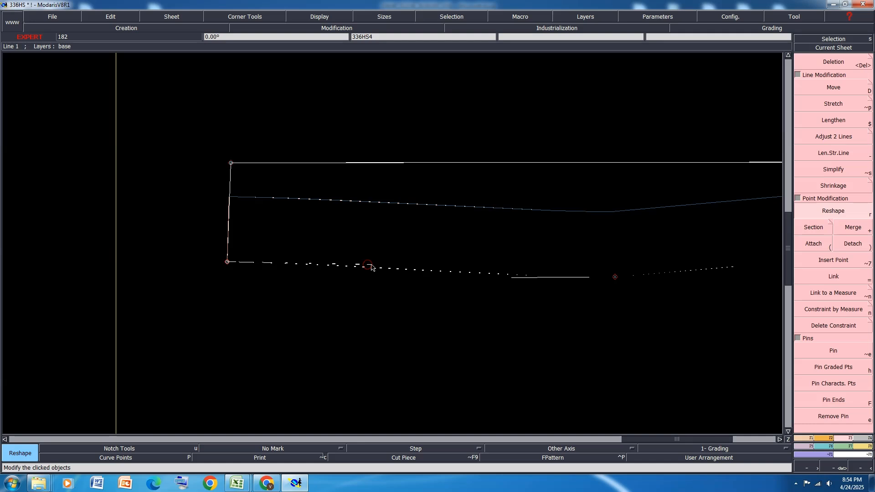
Step: Reshape the piece's straight lower edge into a smooth curve by adjusting the tangents around its end and middle points
click(375, 266)
scroll(219, 265, down, 1)
scroll(480, 272, up, 1)
click(471, 264)
click(490, 271)
click(562, 268)
scroll(319, 274, up, 1)
click(305, 272)
click(304, 270)
scroll(445, 272, down, 1)
scroll(315, 275, up, 1)
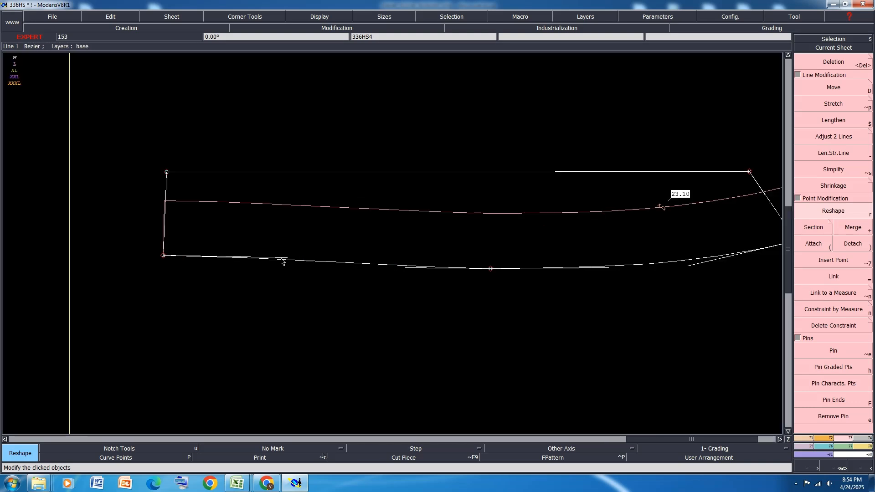
Step: Undo the recent edits to the piece's outline and redo them to compare the shapes
key(ctrl+z)
key(ctrl+z)
key(ctrl+z)
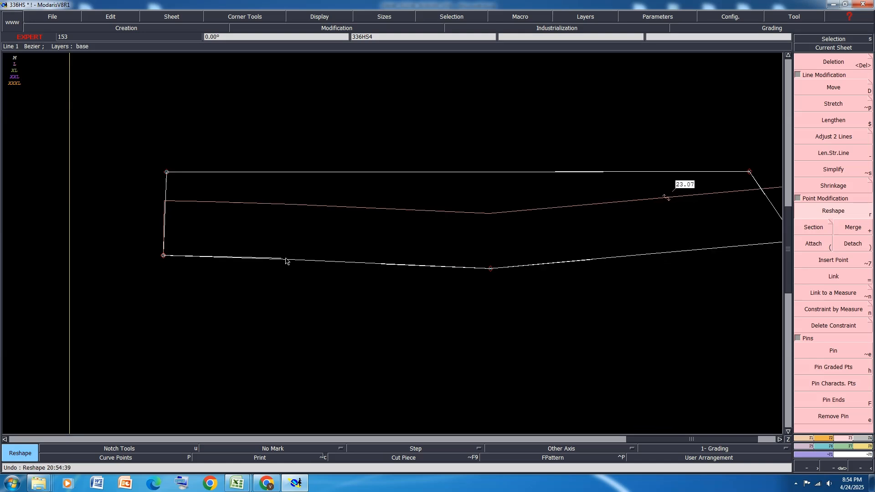
key(ctrl+z)
key(ctrl+z)
key(ctrl+z)
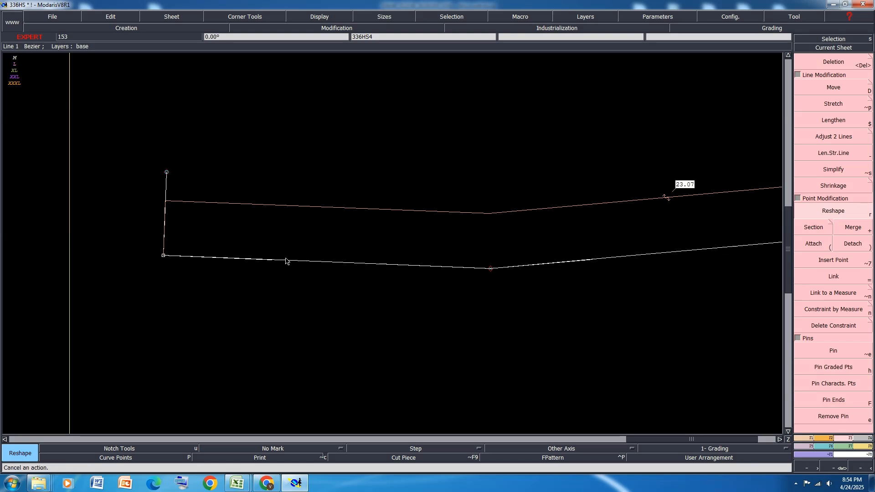
key(ctrl+y)
key(ctrl+y)
key(ctrl+y)
key(ctrl+y)
key(ctrl+y)
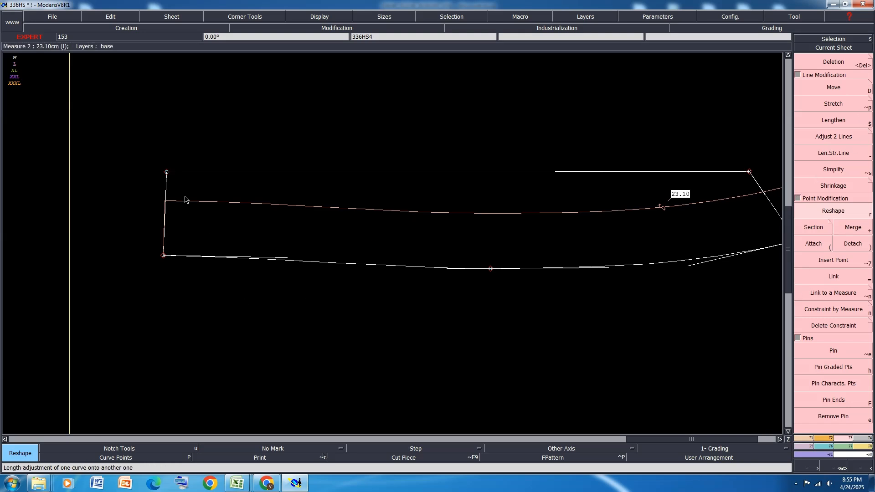
Step: Align the lower-left corner vertically with the upper-left corner and pin the sheet's points
key(2)
click(166, 173)
click(164, 256)
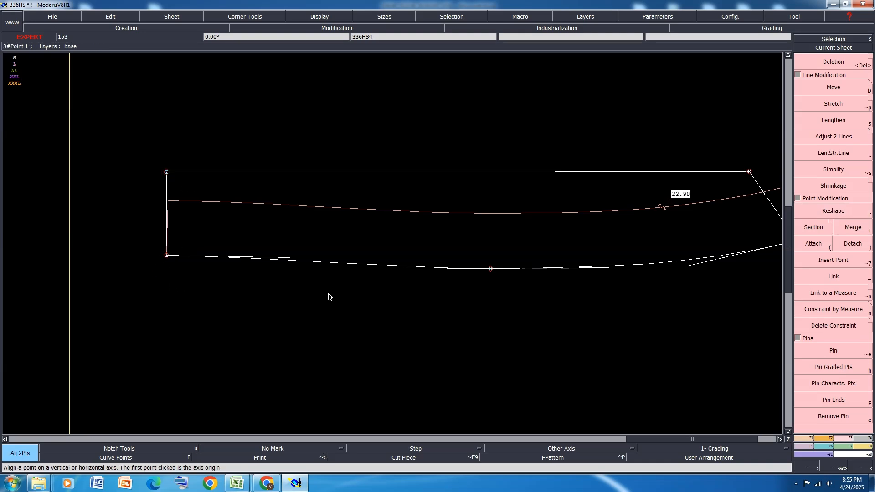
click(834, 368)
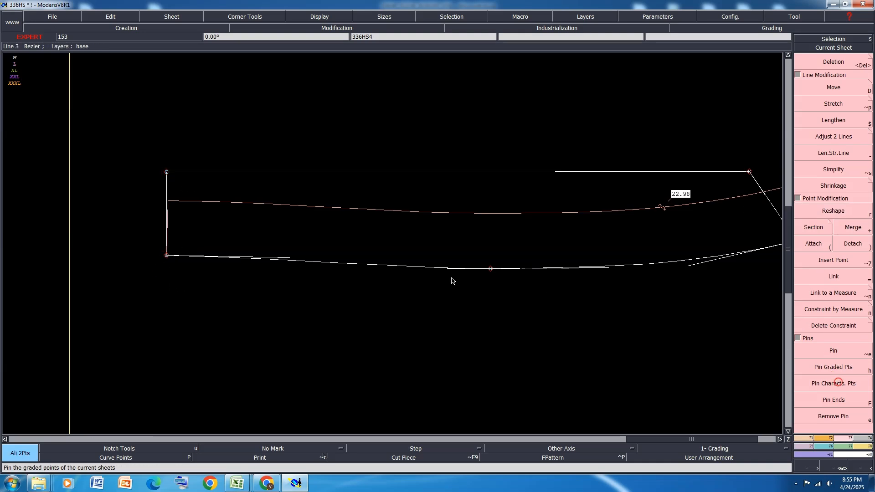
scroll(201, 269, up, 1)
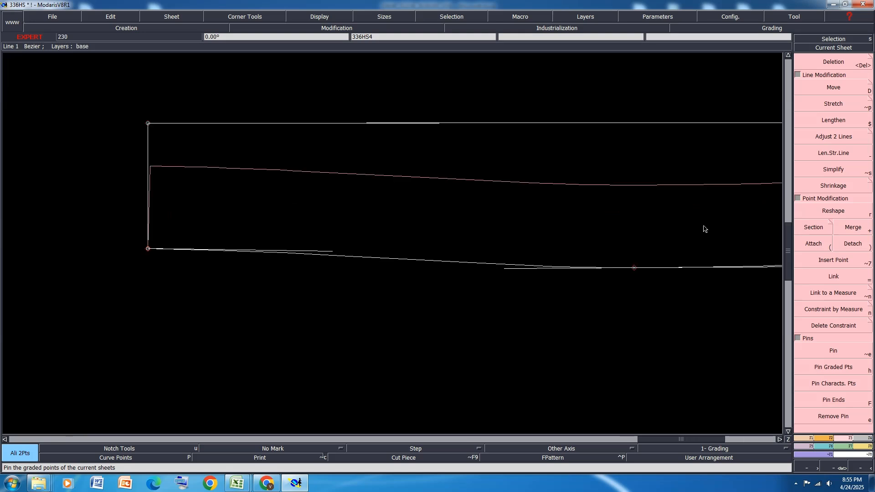
Step: Refine the lower edge's curve with Reshape, adjusting the tangents near its left end, middle point and right end
click(835, 212)
click(505, 270)
click(336, 251)
click(336, 250)
click(336, 250)
scroll(219, 246, down, 2)
scroll(570, 263, up, 2)
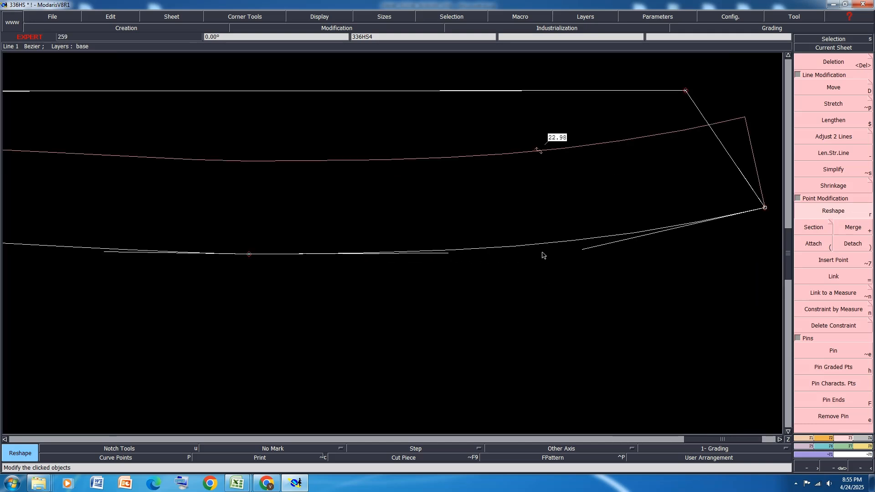
click(588, 250)
click(582, 249)
scroll(644, 221, down, 2)
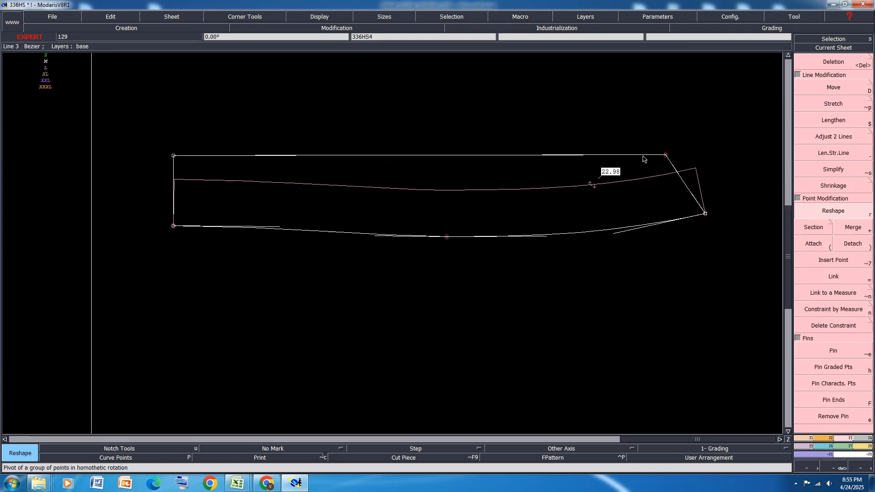
Step: Move the upper-right corner point by 0 cm in X and -0.5 cm in Y
click(846, 87)
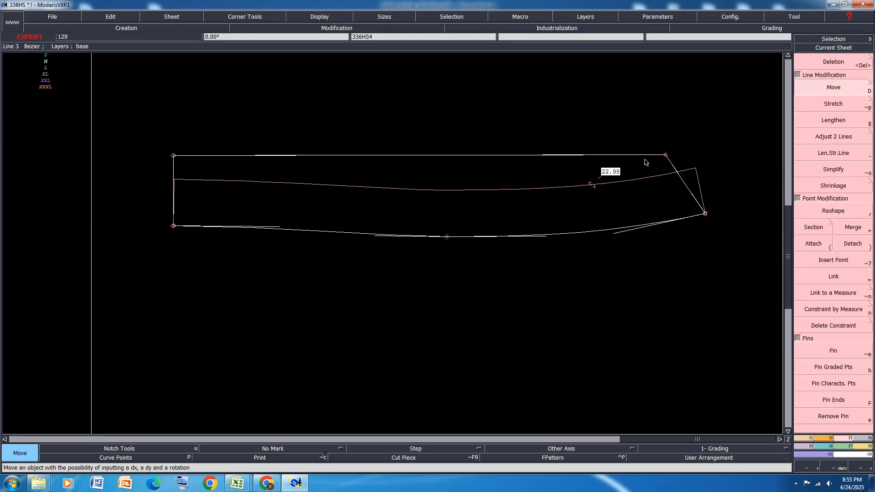
click(666, 156)
text(0)
key(Return)
text(-.5)
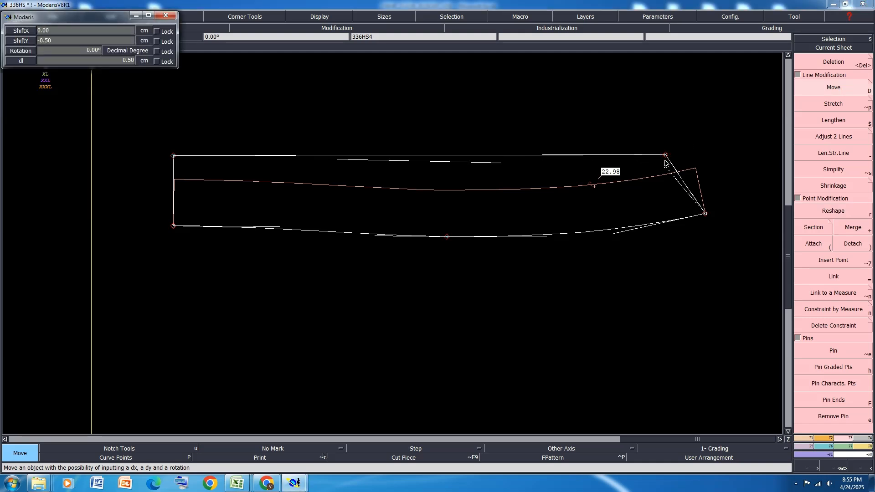
key(Return)
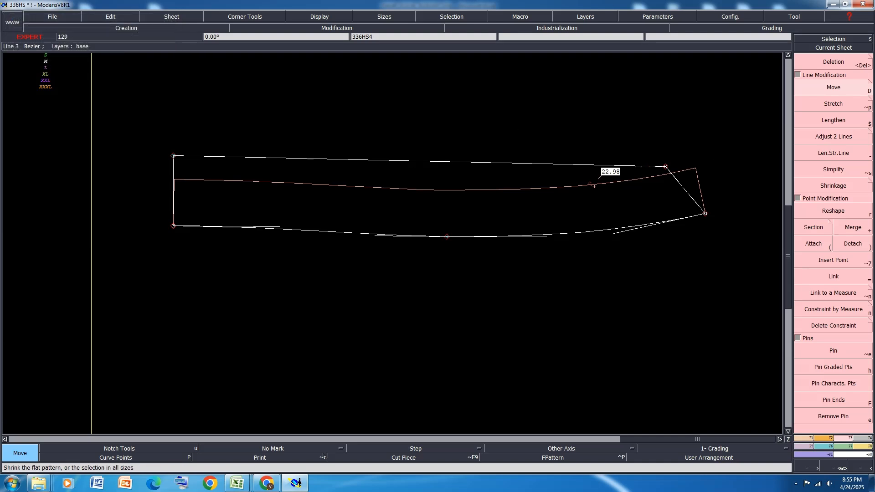
Step: Reshape the sloping upper edge into a gentle curve by adjusting the tangents at both of its ends
key(r)
click(323, 158)
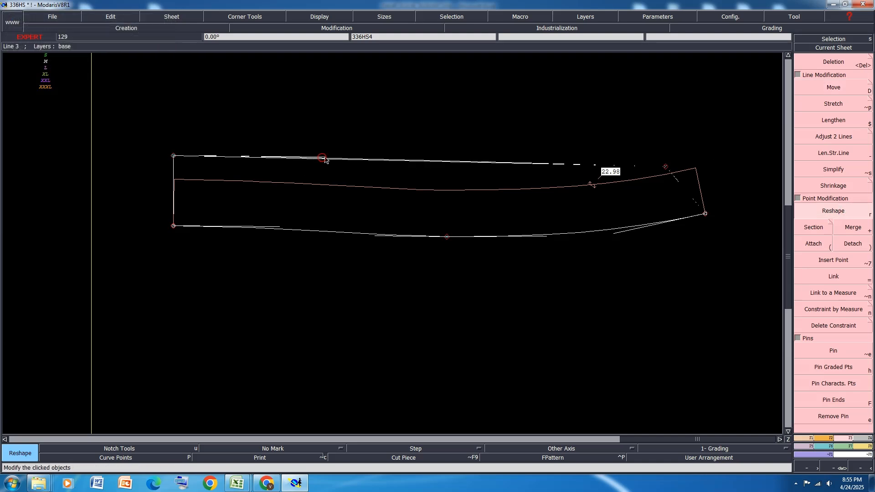
click(328, 157)
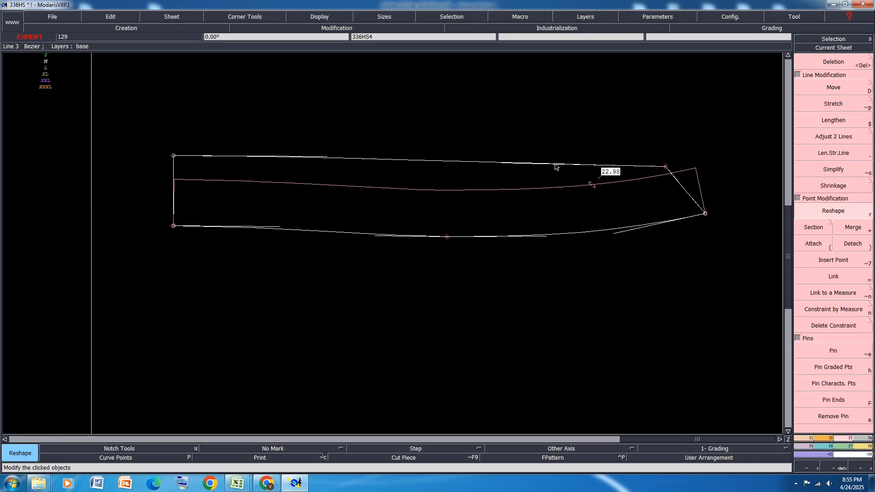
click(535, 163)
click(531, 162)
Step: Reshape the slanted right end into a rounded curve running from the upper edge down to the lower-right corner
scroll(680, 180, up, 2)
click(660, 183)
click(709, 179)
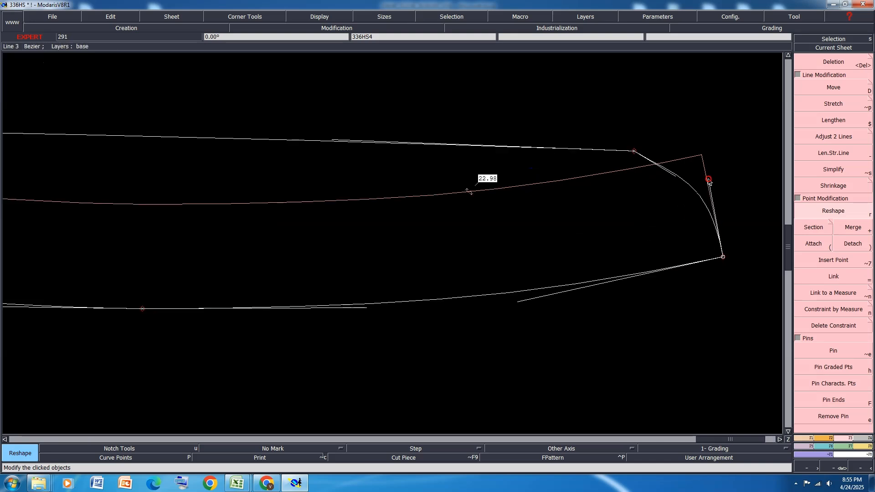
click(677, 176)
click(678, 162)
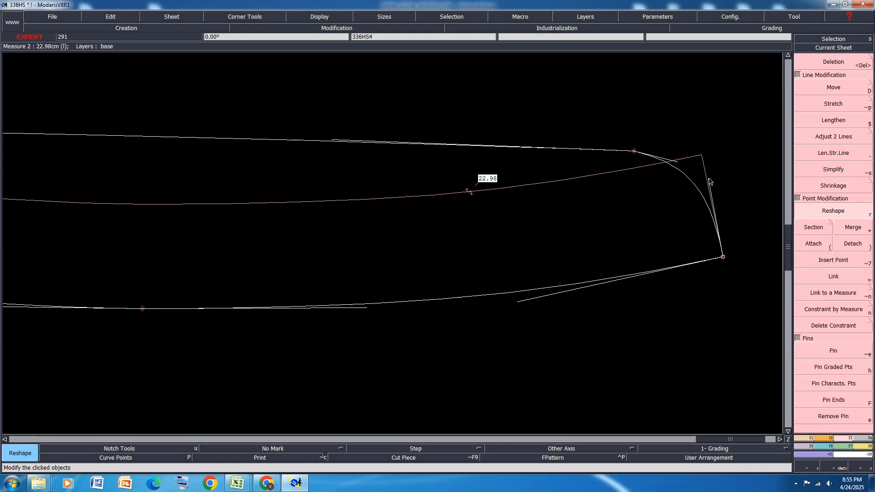
click(710, 175)
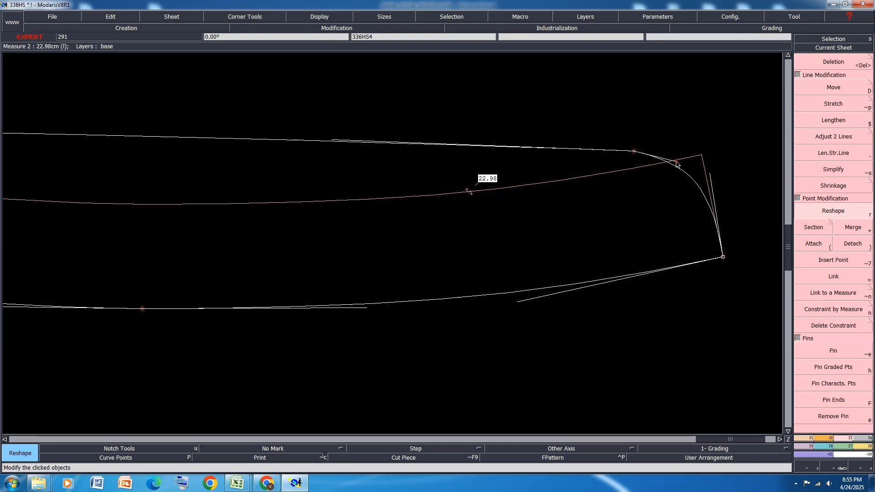
scroll(651, 218, down, 2)
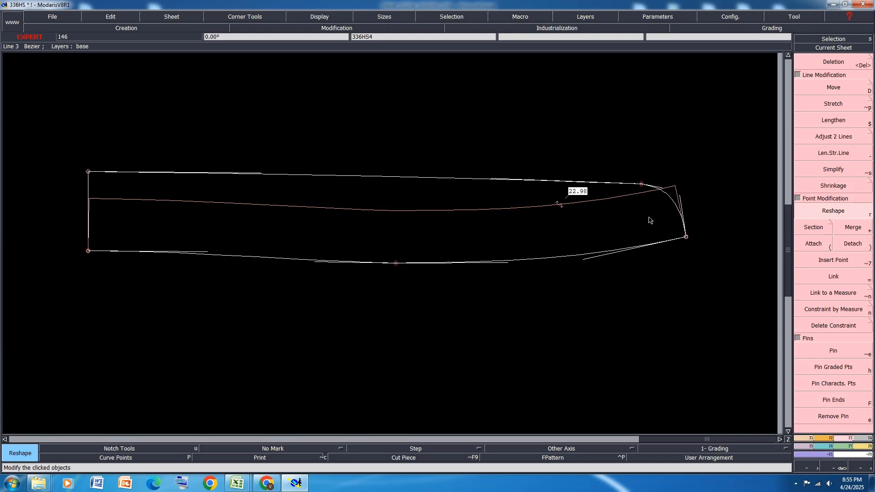
Step: Save the 336HS model, continuing past the detected anomalies
scroll(651, 221, down, 2)
scroll(579, 250, up, 8)
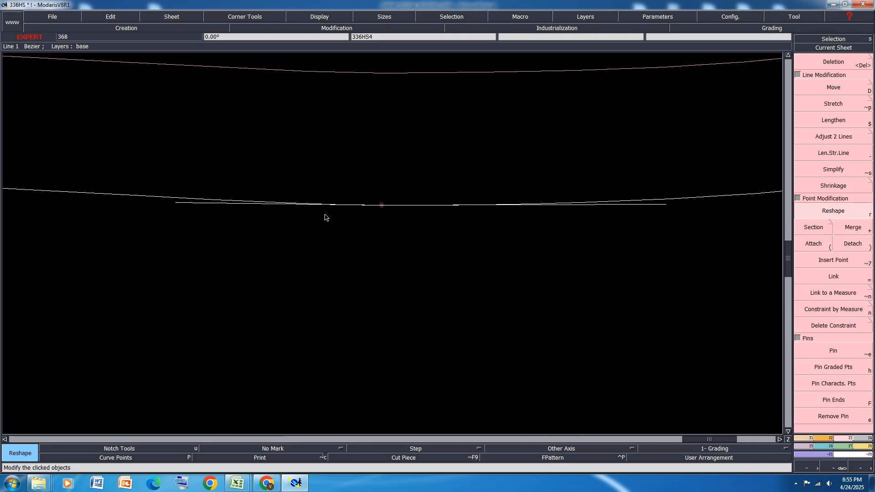
scroll(327, 221, down, 2)
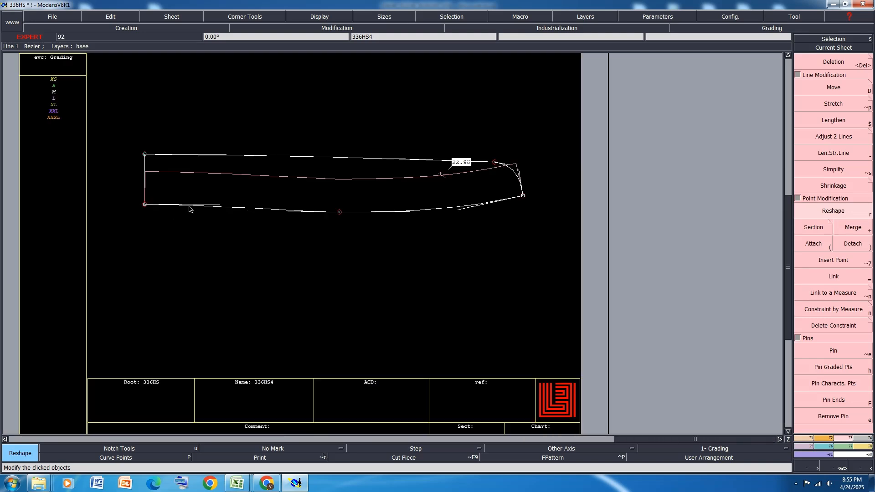
scroll(184, 145, up, 2)
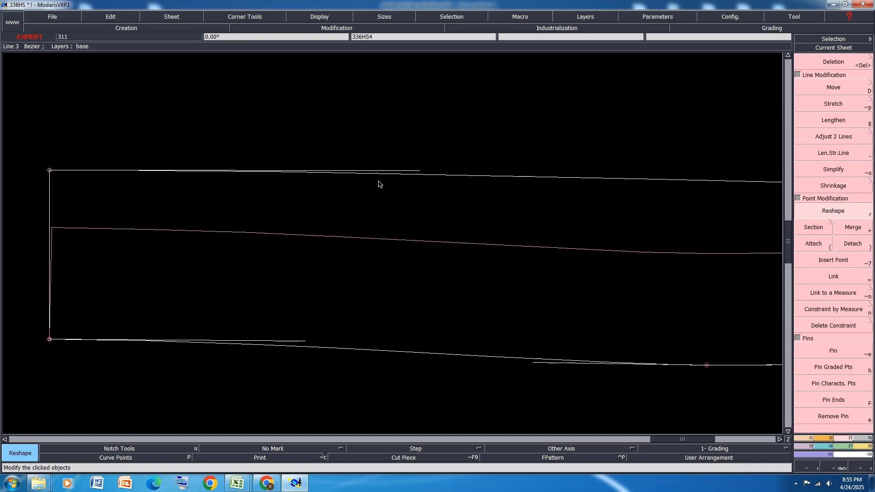
scroll(372, 180, down, 1)
scroll(373, 181, down, 1)
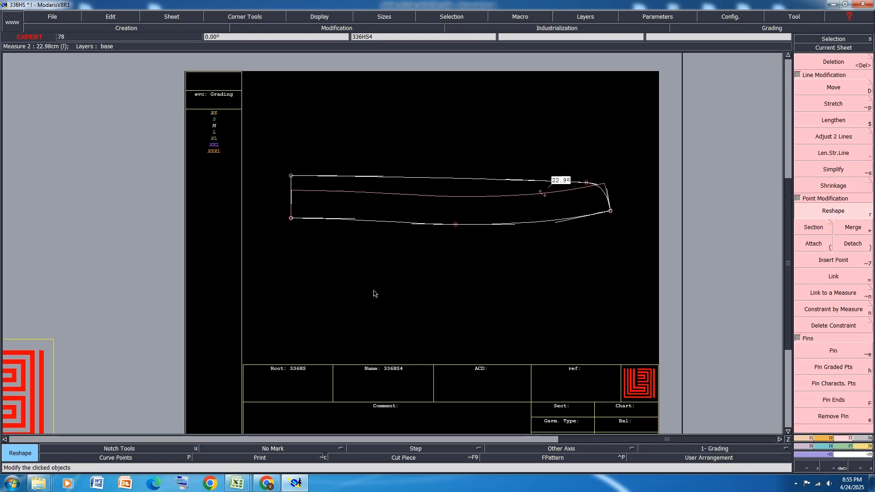
key(ctrl+s)
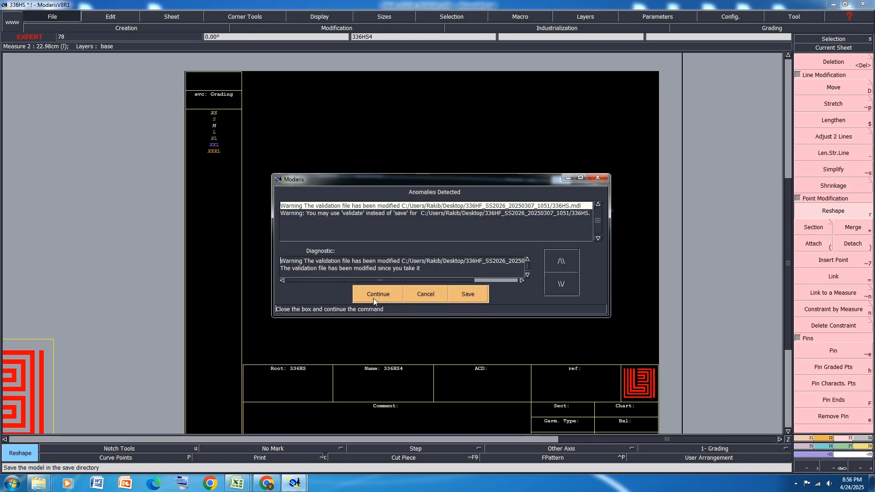
click(376, 295)
Step: Switch to the 336HF_SS2026_20250307_1051 workbook in Excel, check the stand-up collar length on the MMC sheet, and return to Modaris
mouse_move(237, 483)
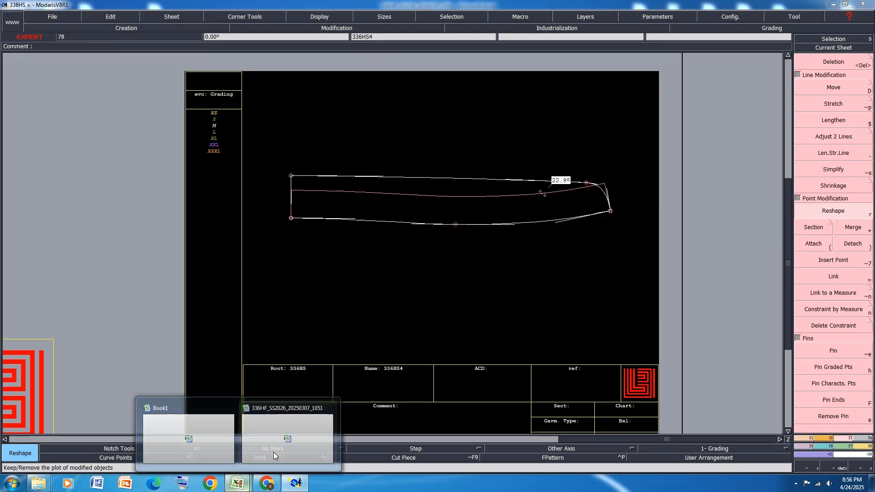
click(273, 452)
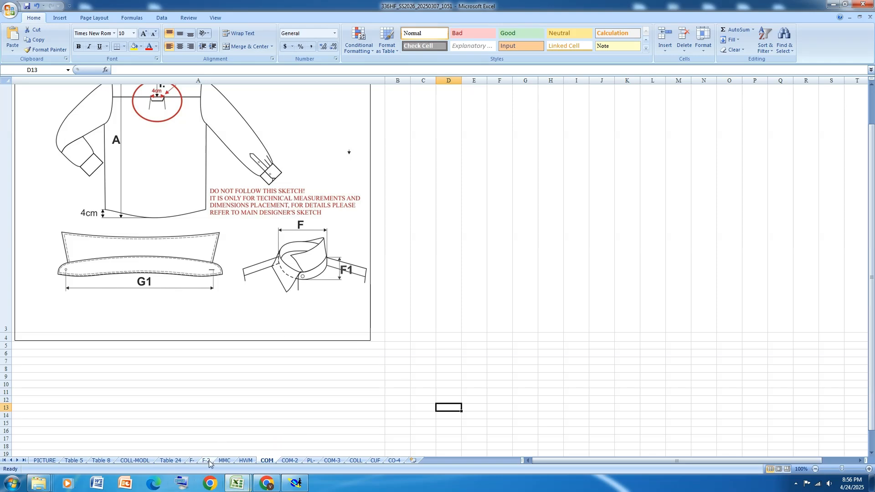
click(225, 461)
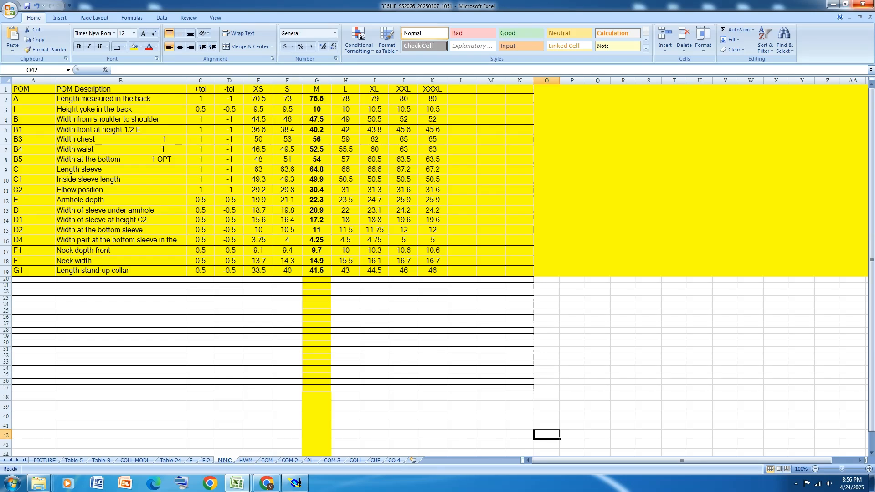
click(834, 4)
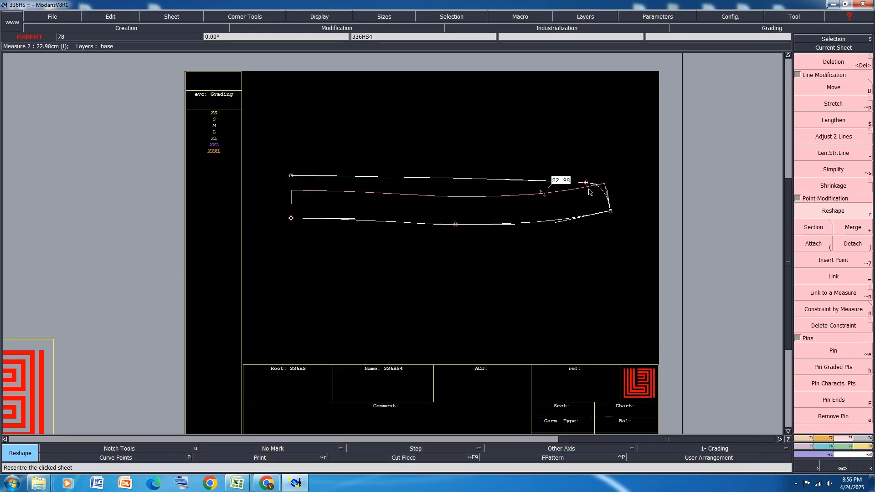
Step: Add a dynamic length measure along the upper edge from the upper-left corner to the upper-right corner point
key(l)
click(291, 175)
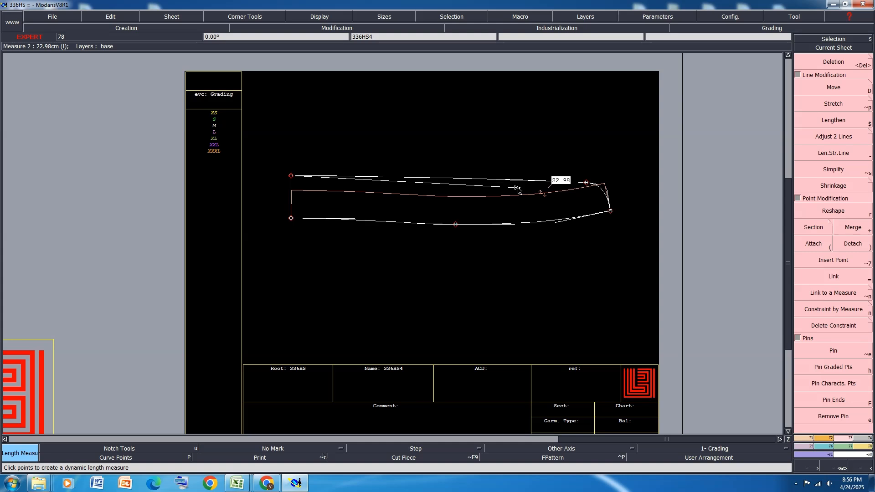
key(ctrl+z)
click(292, 177)
click(586, 183)
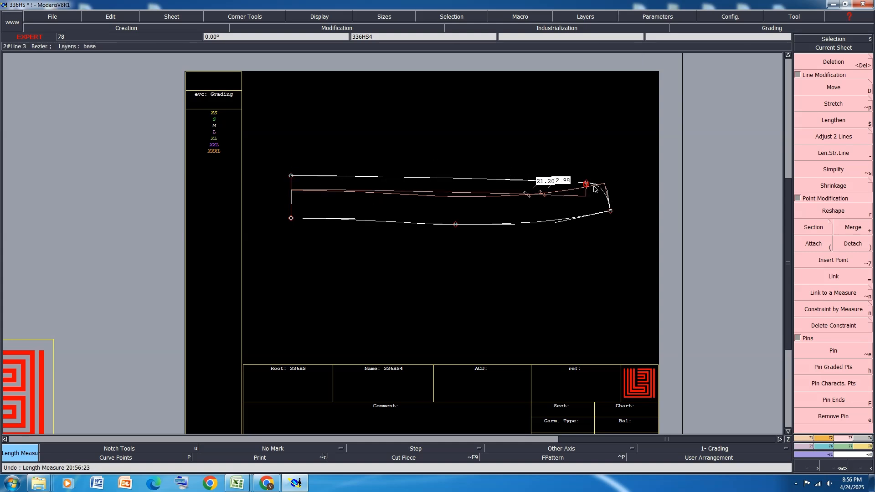
Step: Move the upper-right corner point by -0.45 cm in X and 0 cm in Y
scroll(597, 179, up, 3)
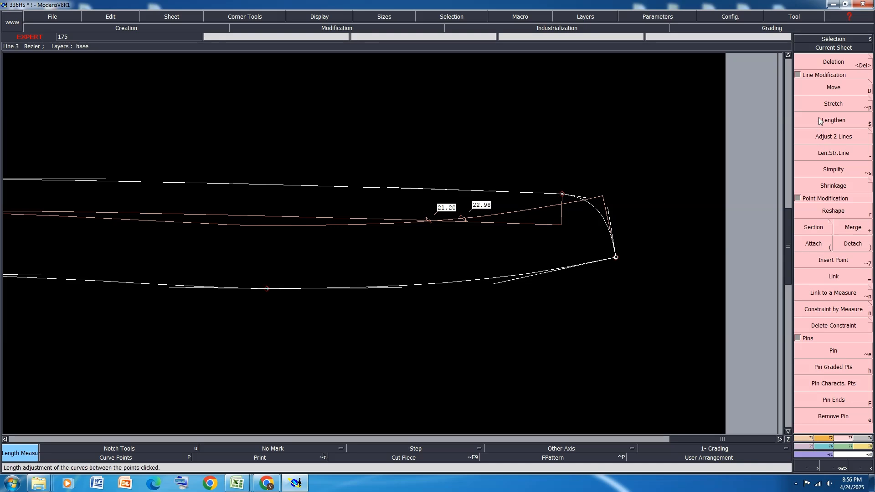
key(shift+d)
click(550, 195)
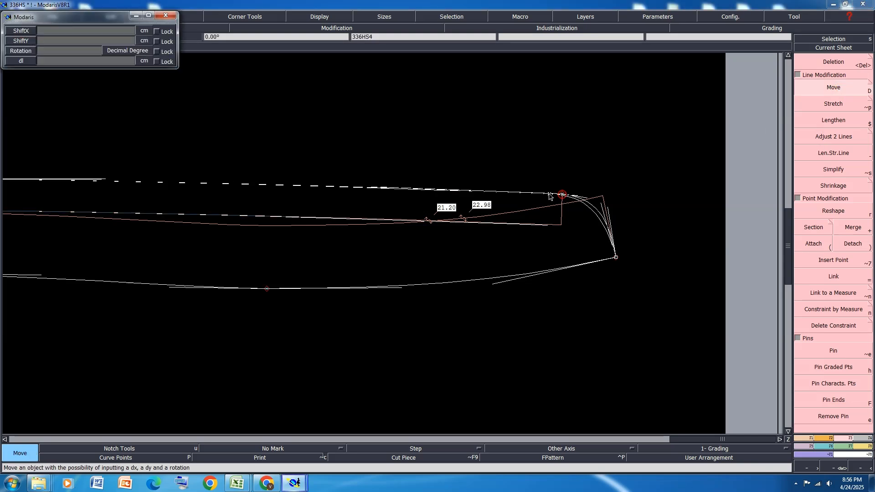
text(-.45)
key(Tab)
text(0)
key(Return)
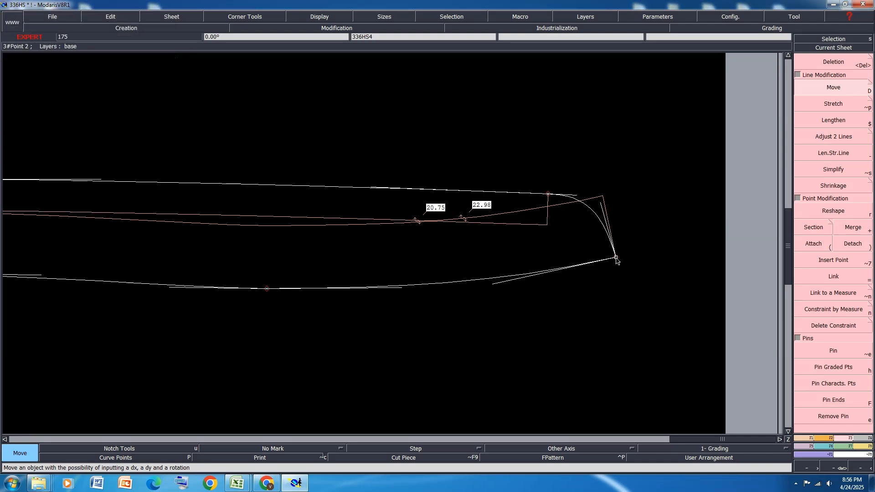
Step: Reshape the rounded right end by adjusting the tangent that rises from the lower-right corner
scroll(601, 205, up, 1)
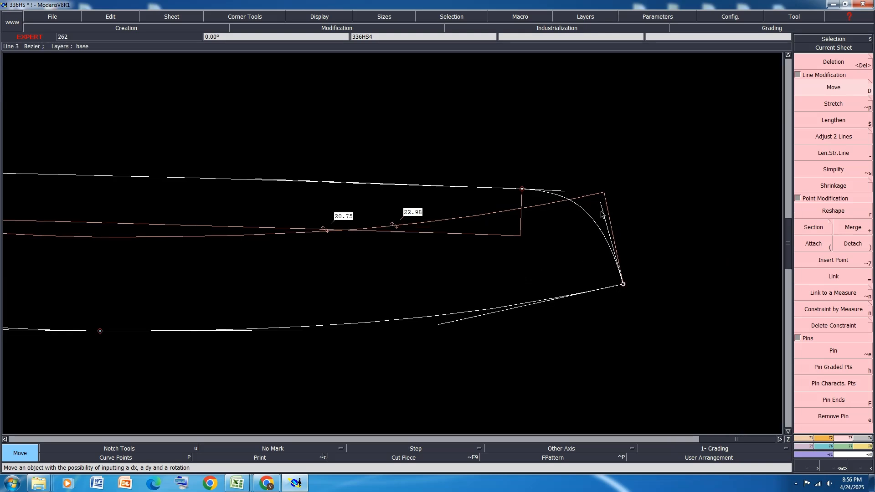
click(839, 213)
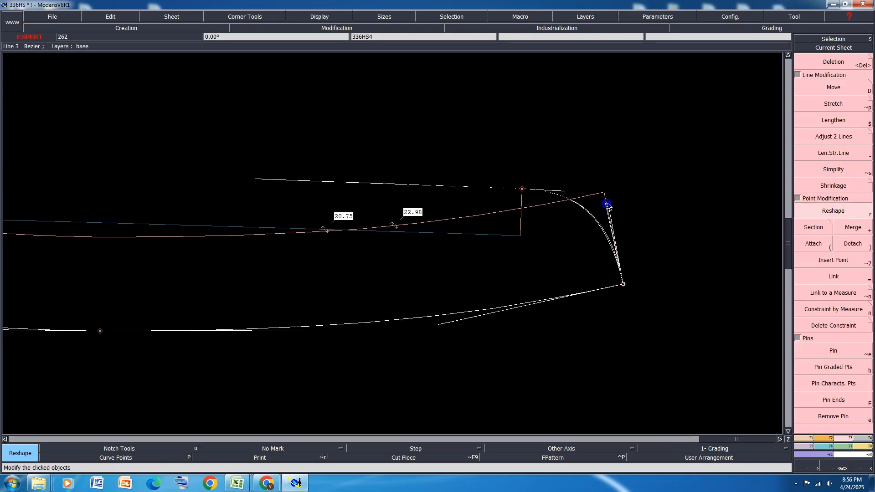
scroll(610, 208, down, 2)
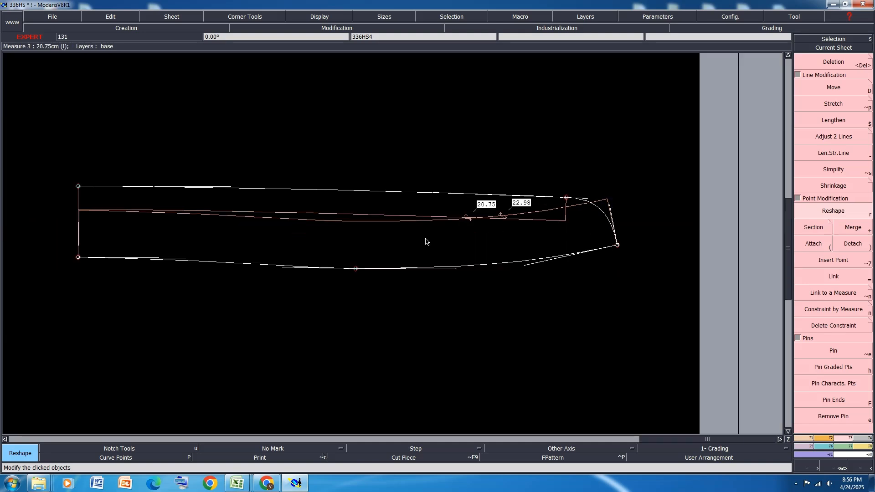
Step: Save the 336HS model with the reshaped collar stand
scroll(456, 272, up, 1)
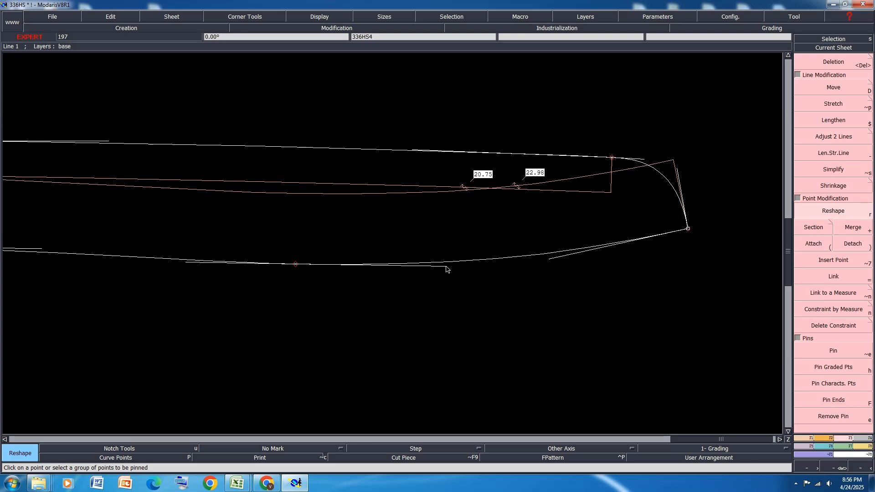
key(ctrl+s)
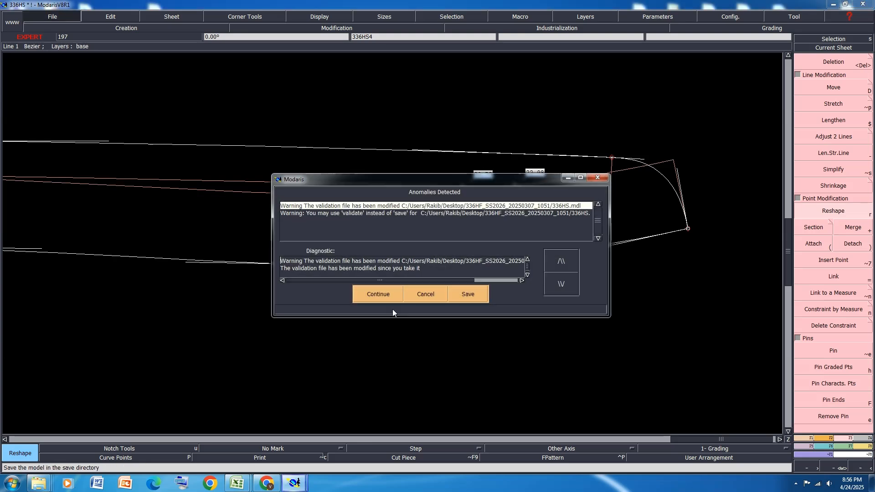
click(393, 294)
Step: Move the collar stand's lower-right corner point by -0.08 cm in X and 0 cm in Y, and save the model
key(d)
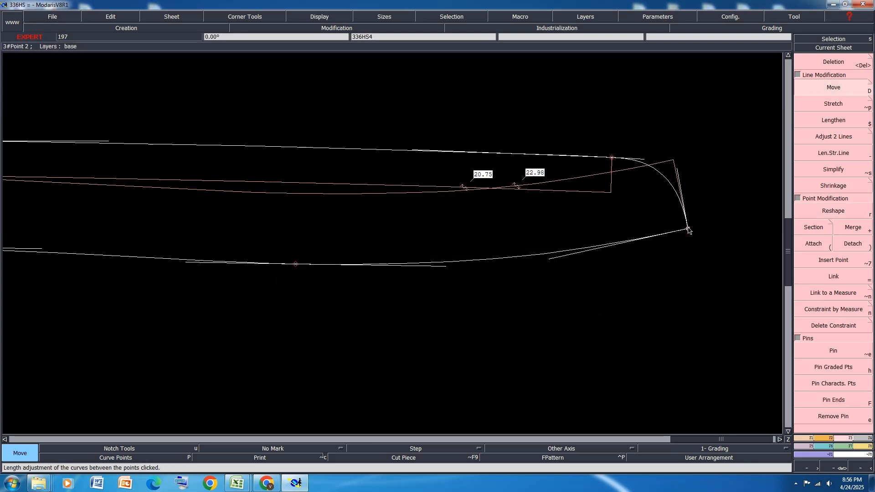
click(687, 229)
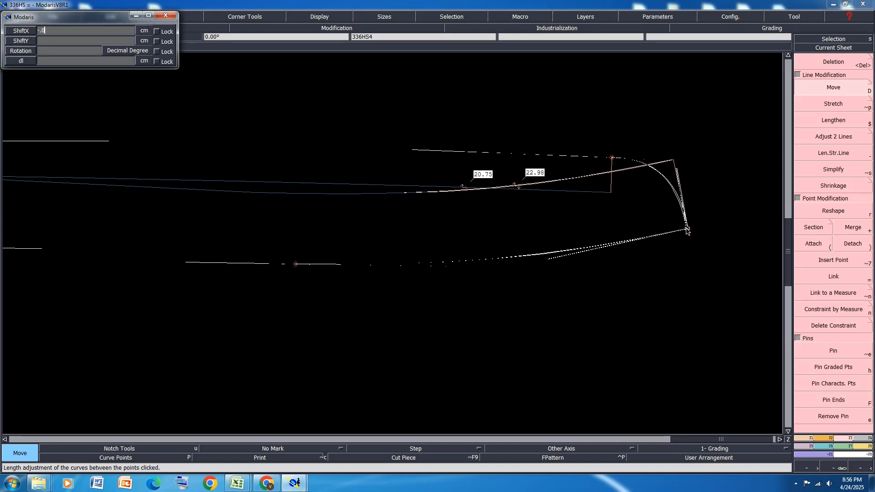
text(-.08)
key(Return)
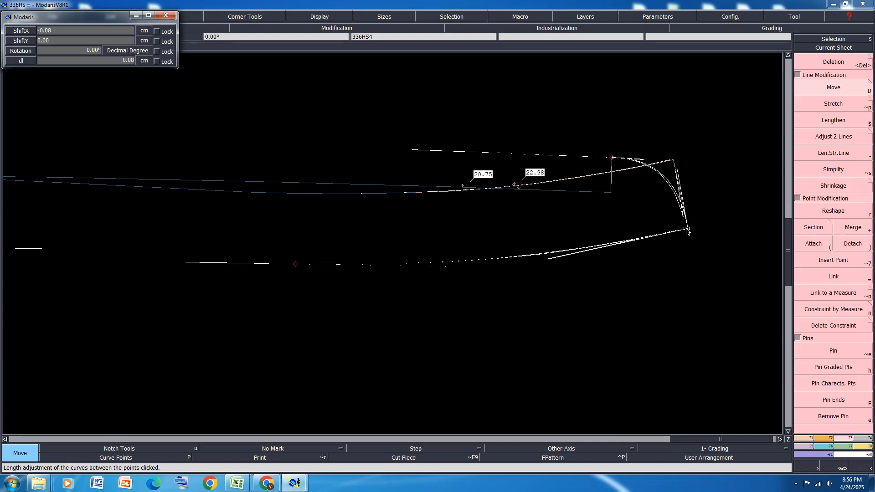
key(ctrl+s)
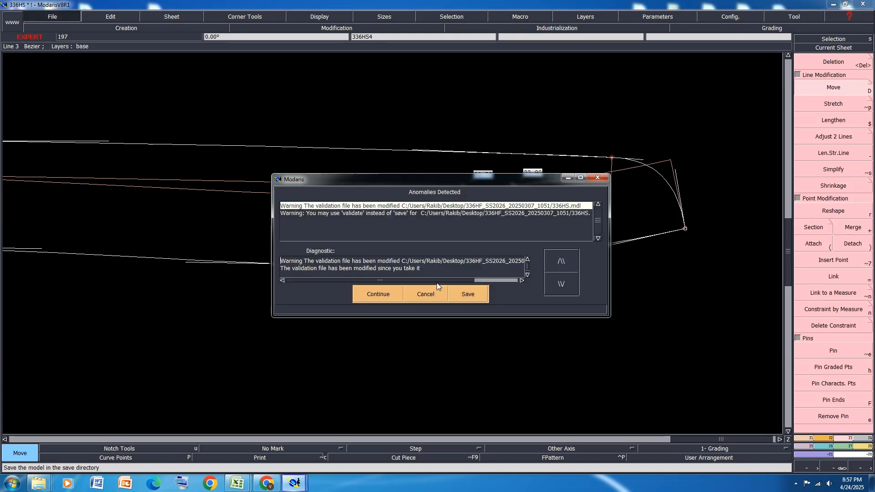
click(392, 293)
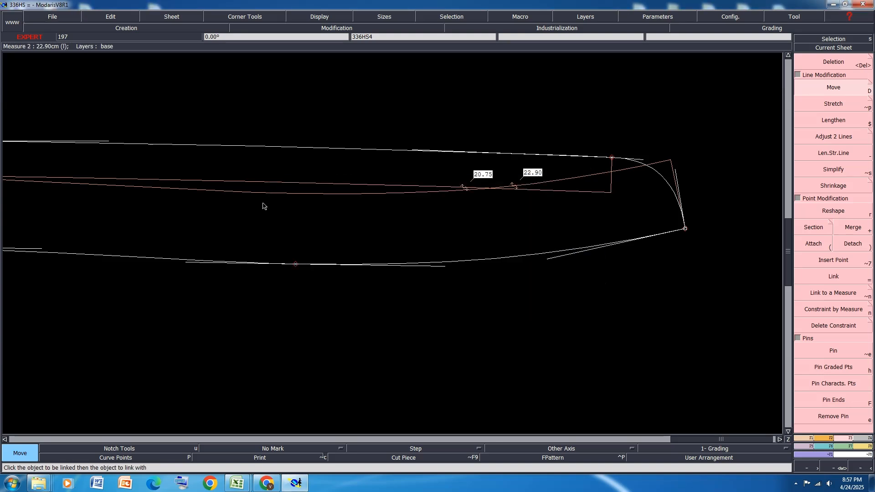
Step: Delete the two length measures belonging to the collar stand's upper and lower edges
key(Delete)
click(306, 194)
click(323, 187)
scroll(530, 142, down, 1)
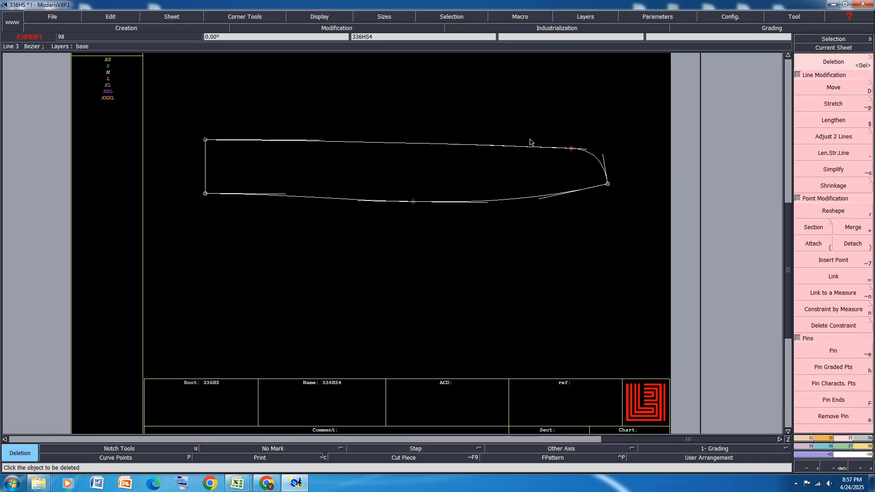
Step: Create a developed point on the lower edge at a curve length of -3.00 cm from the lower-right corner
key(c)
key(d)
click(608, 185)
key(Down)
text(-)
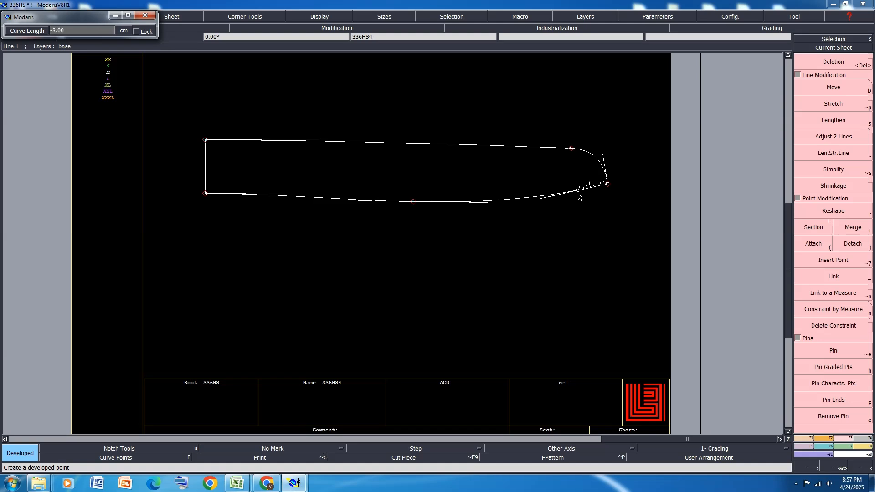
key(Return)
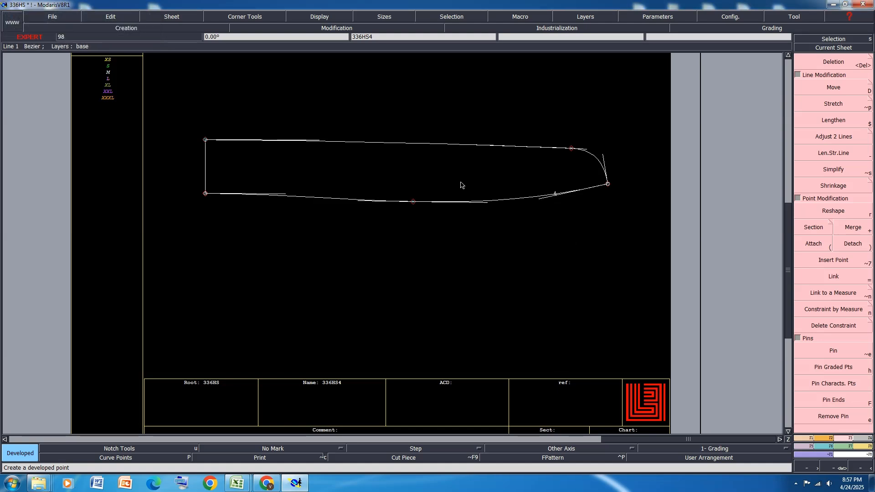
Step: Copy the collar stand sheet 336HS4, arrange the sheets, and marry the copy onto the original at their lower-right corners
click(418, 182)
key(j)
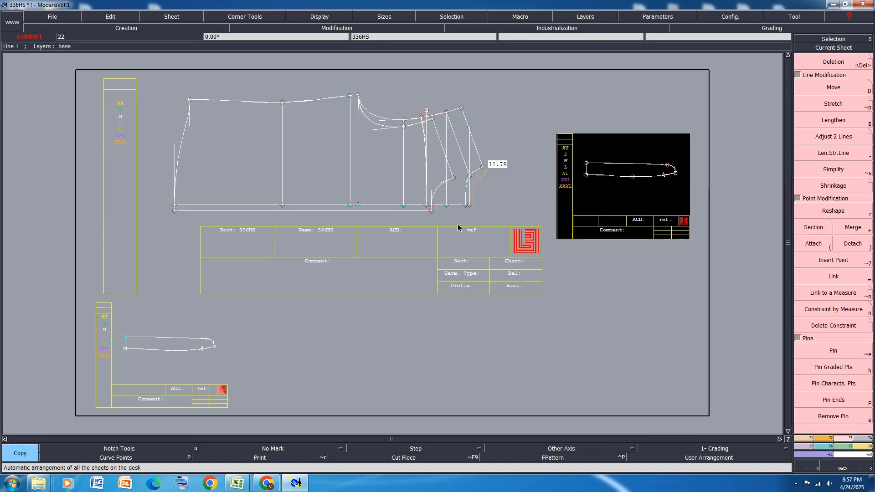
key(m)
click(676, 174)
scroll(180, 366, up, 2)
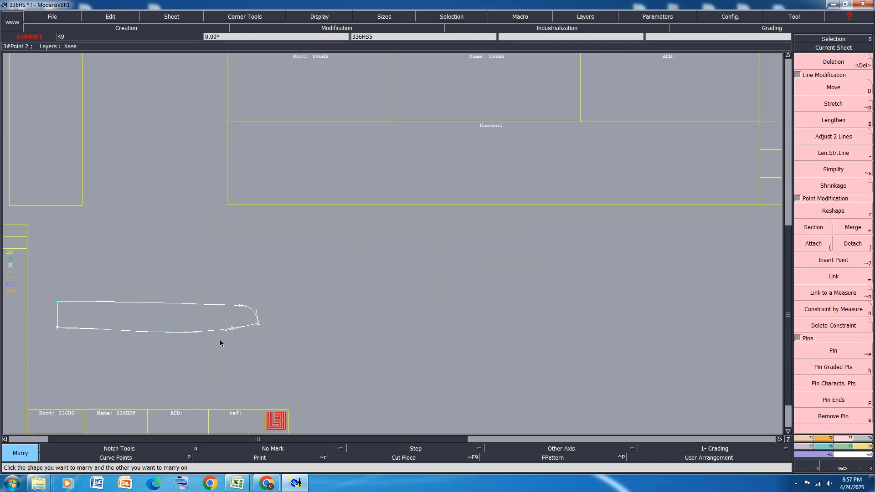
scroll(195, 322, down, 2)
click(224, 323)
scroll(767, 104, up, 3)
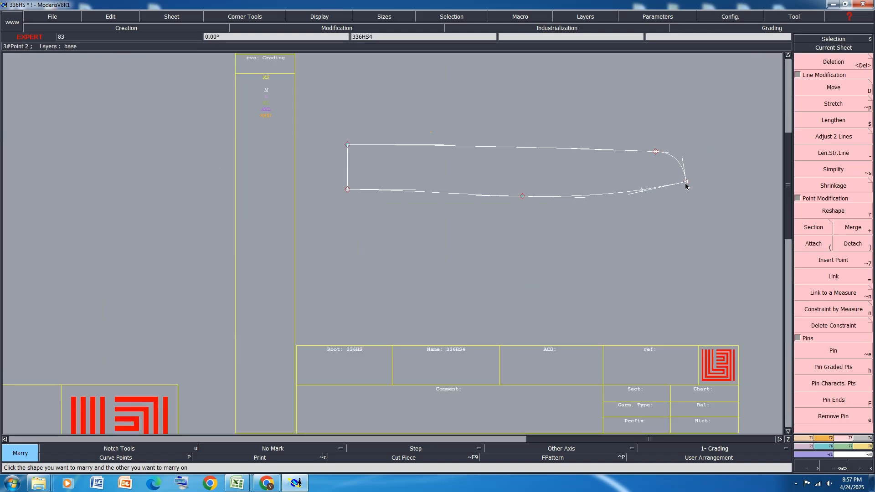
click(684, 183)
Step: Hide the curve handles and mirror the married copy so it extends outward from the collar stand's lower-right corner
key(shift+h)
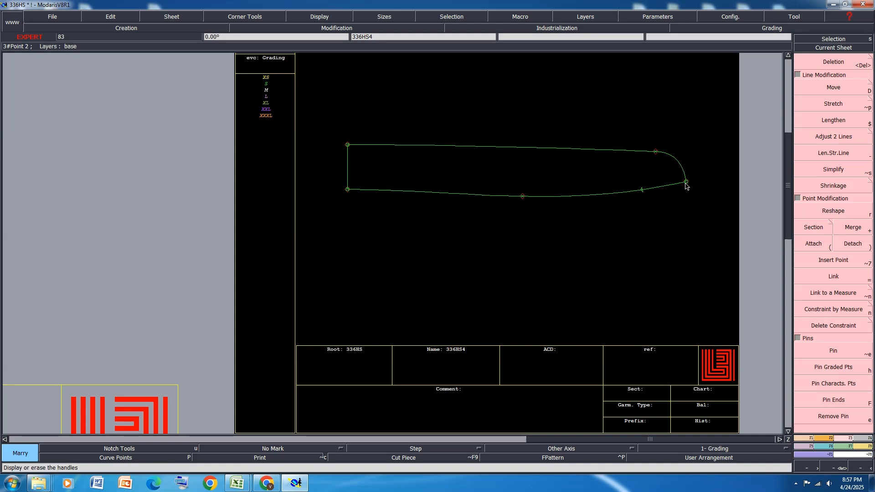
key(shift+m)
click(686, 182)
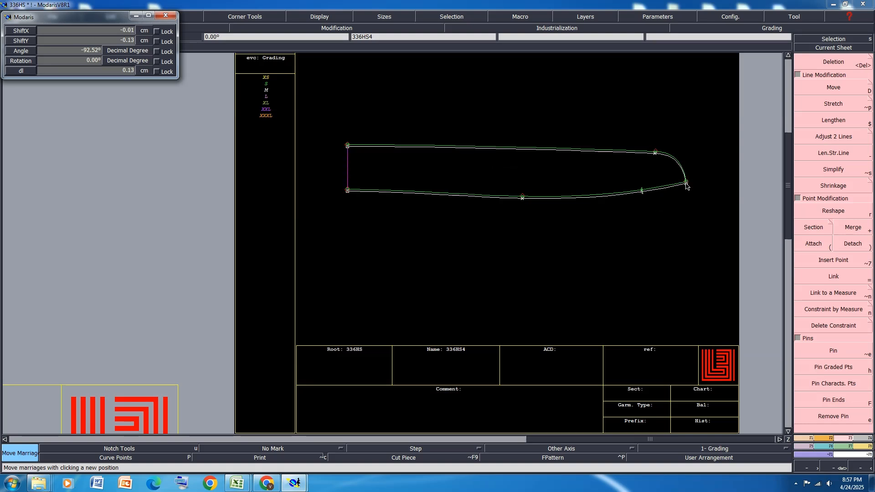
click(687, 185)
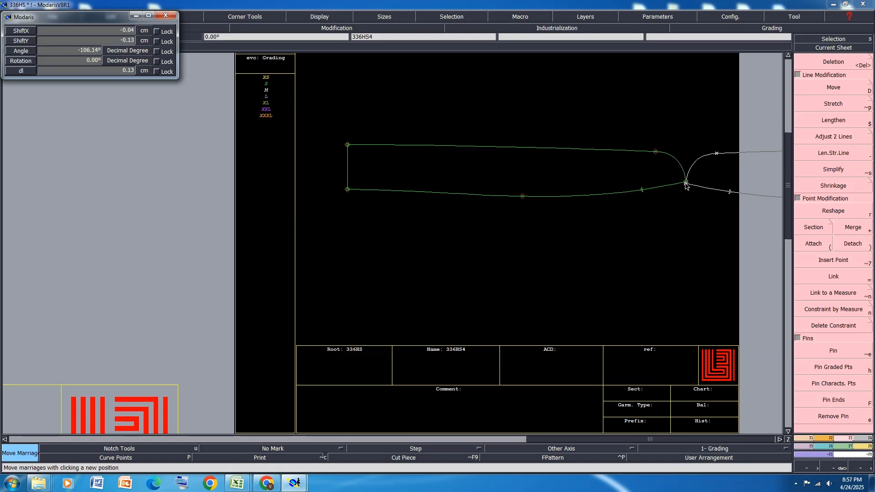
Step: Move the married copy's corner onto the developed point and pivot it so both lower edges overlap up to the lower-right corner
scroll(711, 174, up, 3)
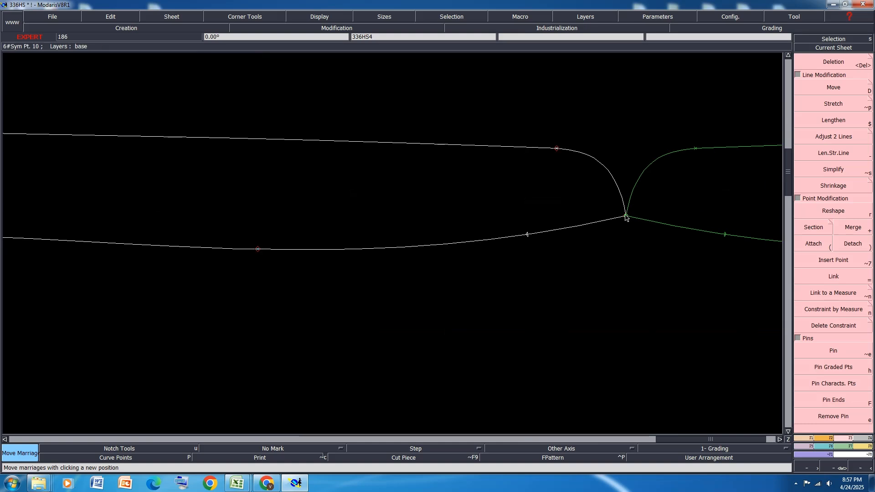
click(624, 216)
click(528, 236)
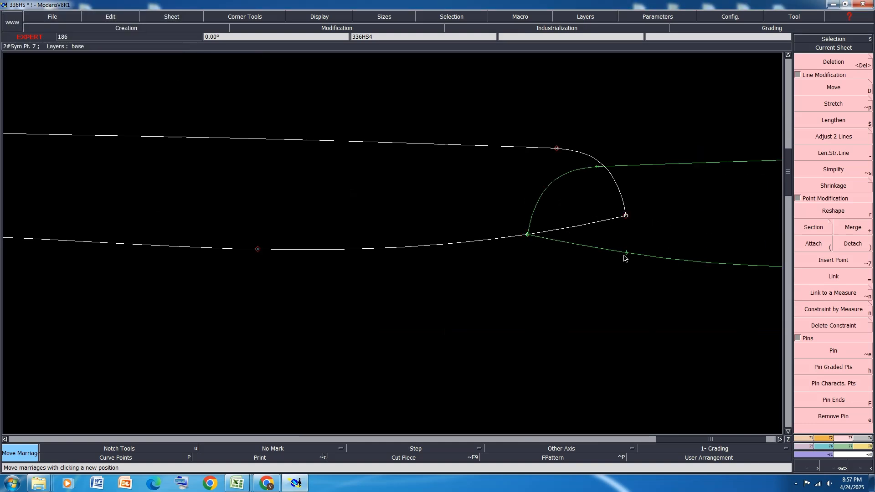
click(626, 217)
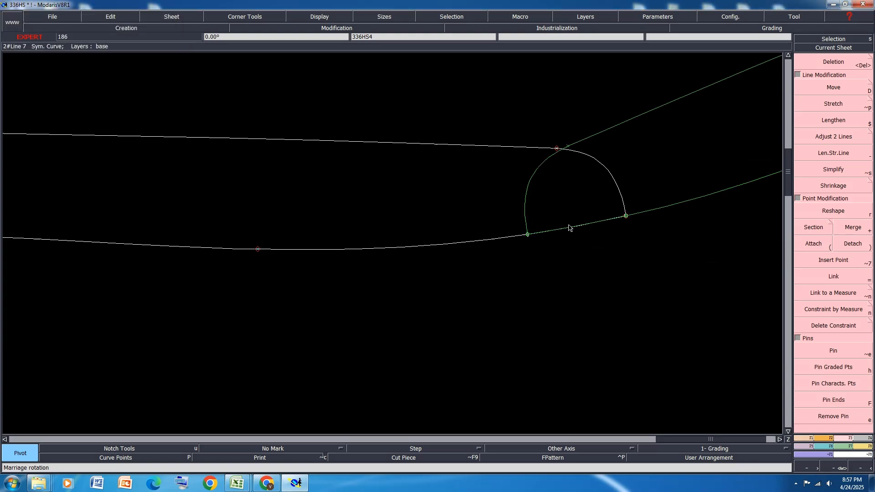
Step: Divorce the married copy from sheet 336HS4 and readjust the sheet to its best dimension
scroll(575, 229, down, 3)
key(d)
click(573, 278)
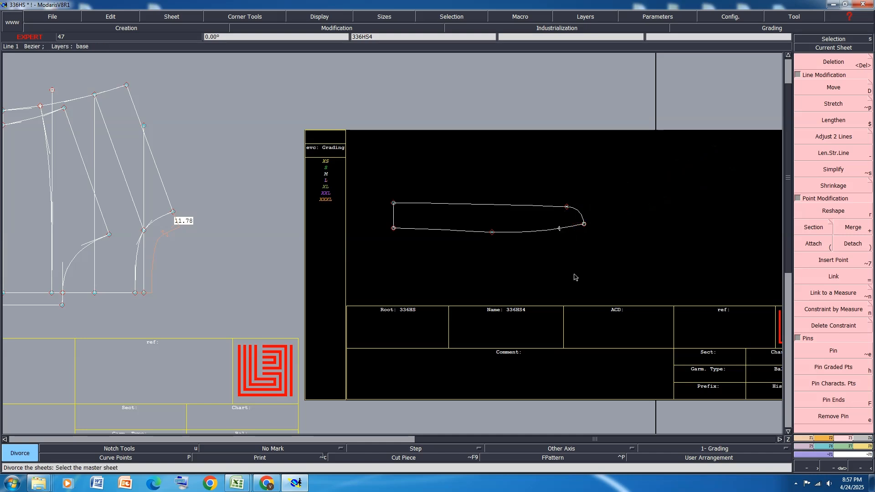
key(a)
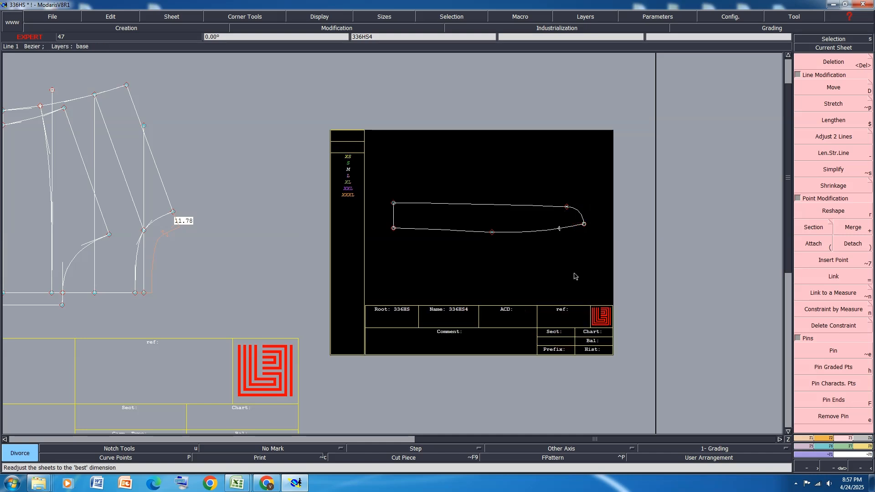
Step: Delete the copied sheet 336HS5, rearrange the remaining sheets, and save the model
key(j)
key(i)
key(shift+q)
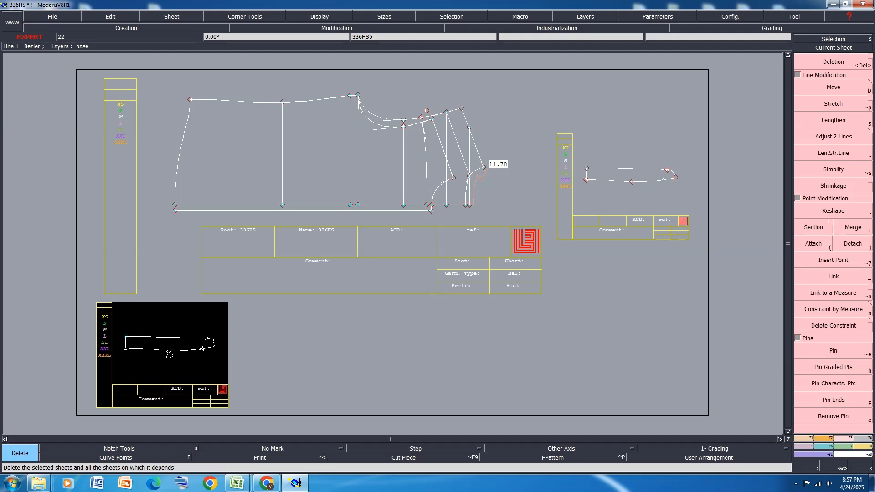
click(164, 355)
key(j)
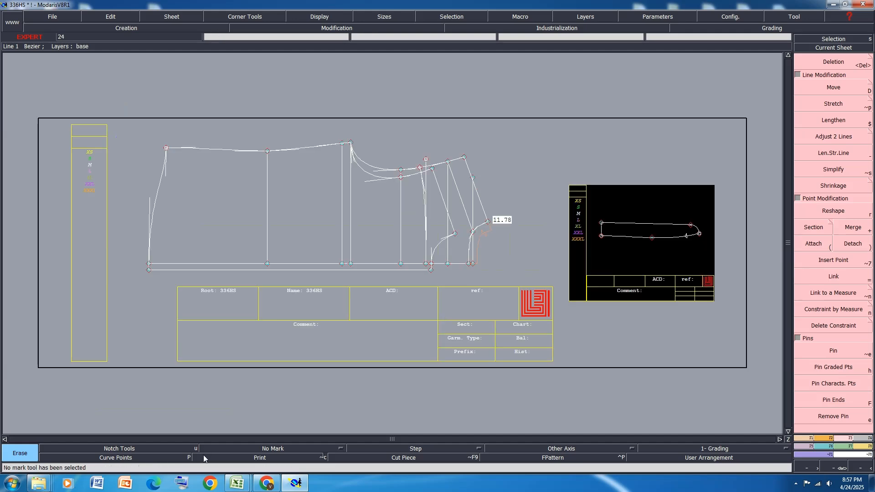
key(ctrl+s)
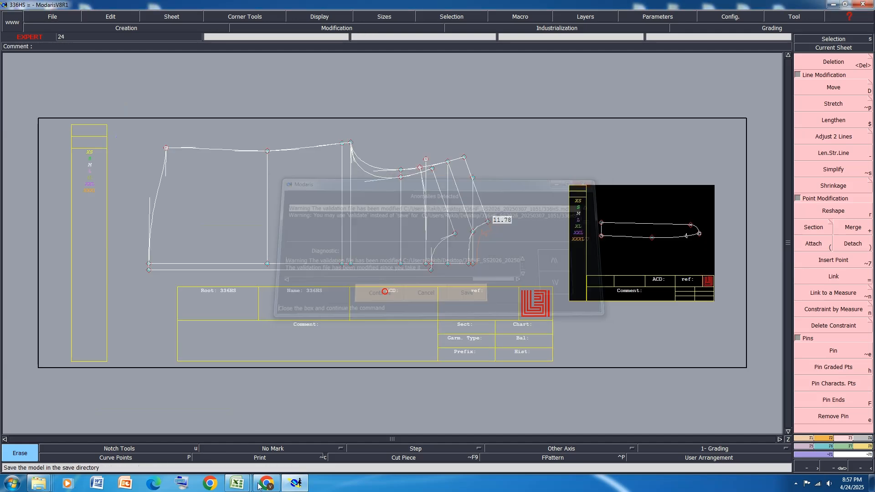
Step: Switch to the 336HF_SS2026_20250307_1051 workbook in Excel and look through the HWM, F-2, F- and MMC sheets for collar specifications
mouse_move(237, 484)
click(282, 436)
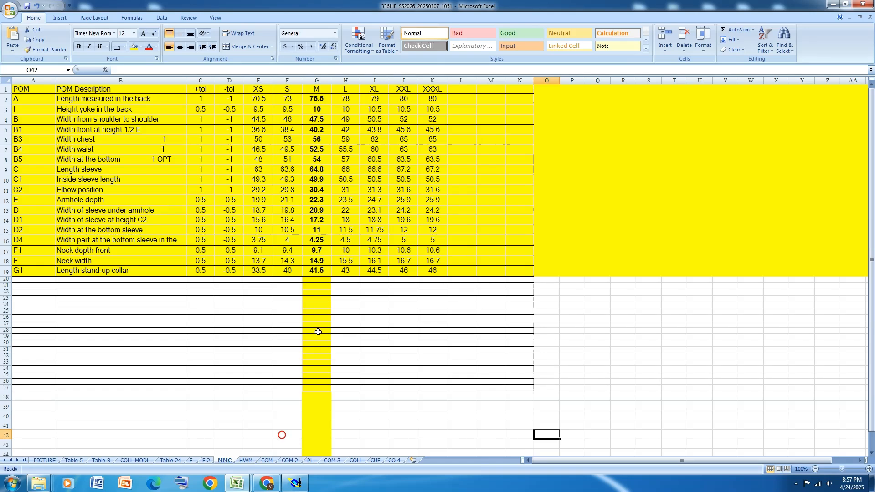
click(246, 461)
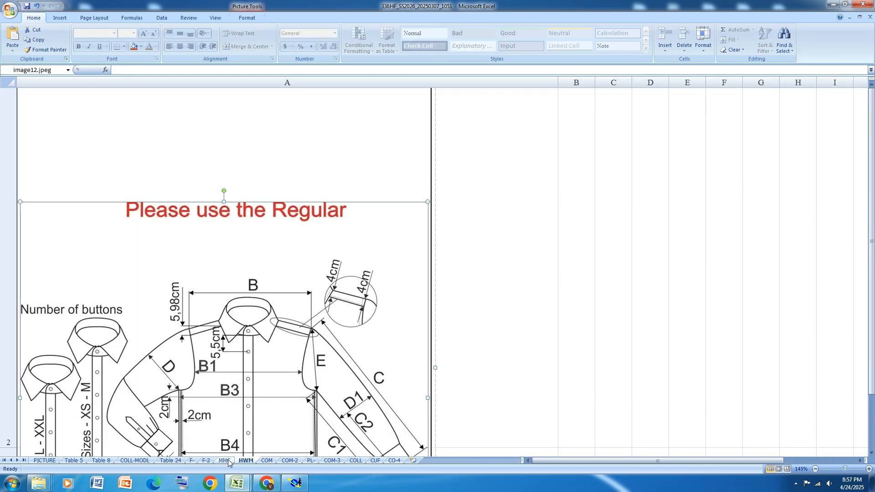
click(206, 461)
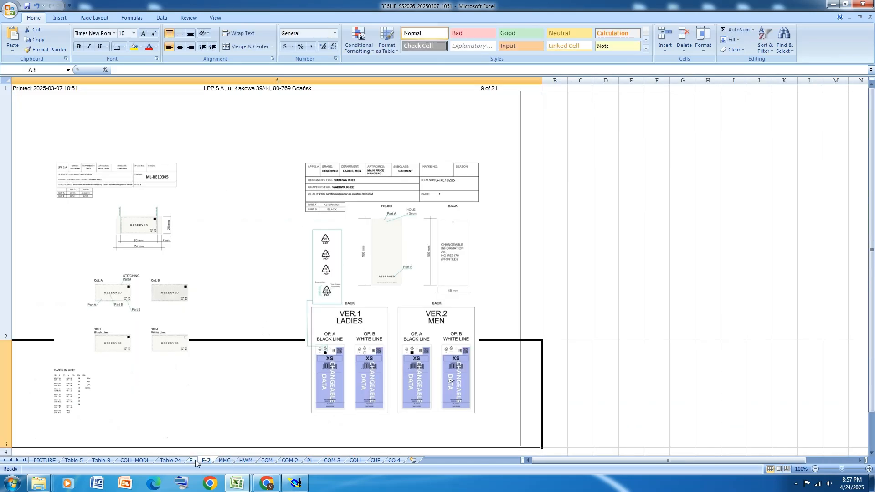
click(193, 460)
click(224, 461)
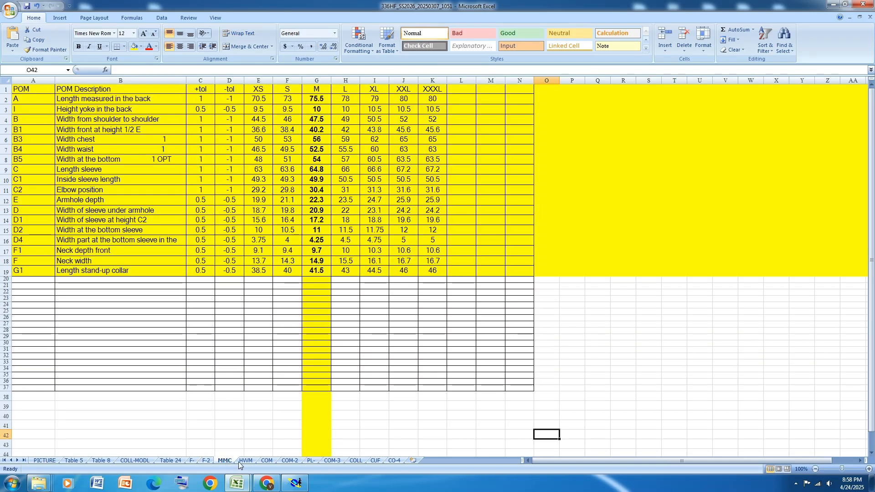
Step: Examine the G1 stand-up collar sketch on the COM sheet and the pattern diagrams on COM-2, and return to MMC
click(243, 461)
click(267, 461)
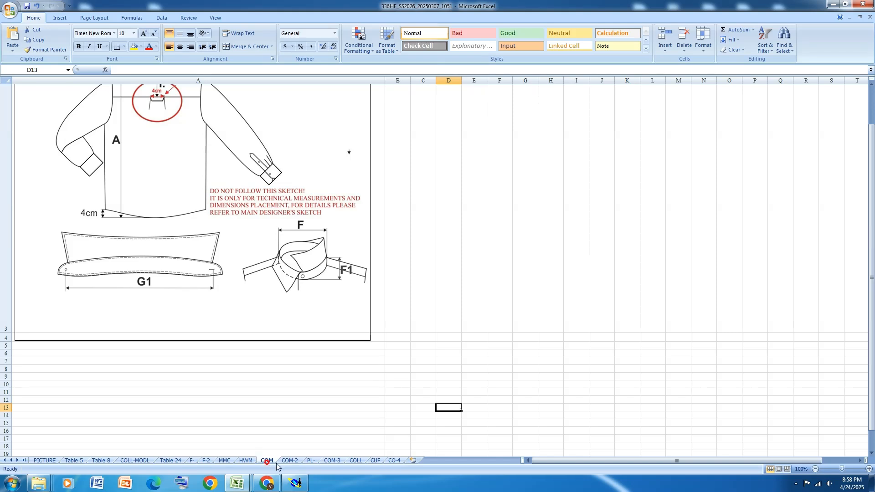
click(291, 461)
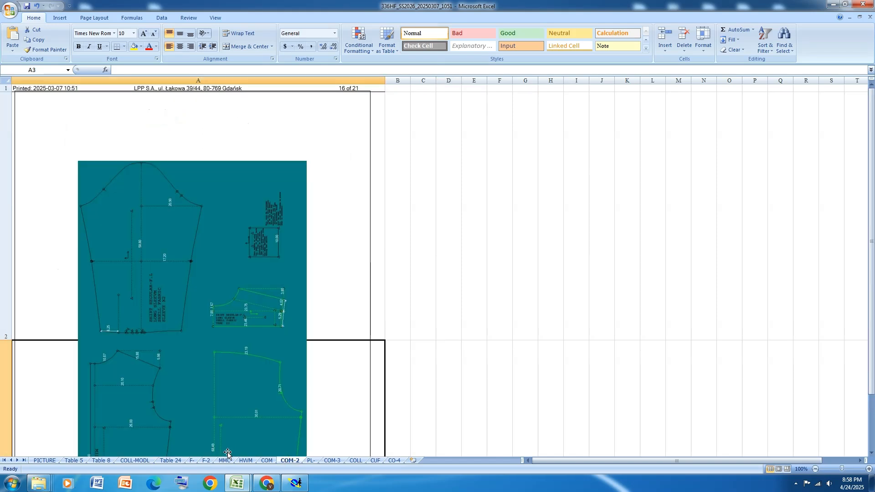
click(872, 453)
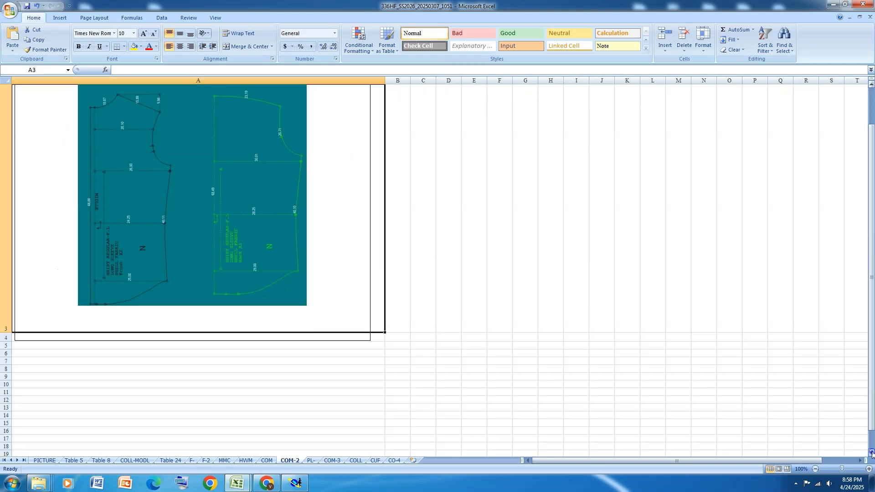
click(267, 461)
click(245, 461)
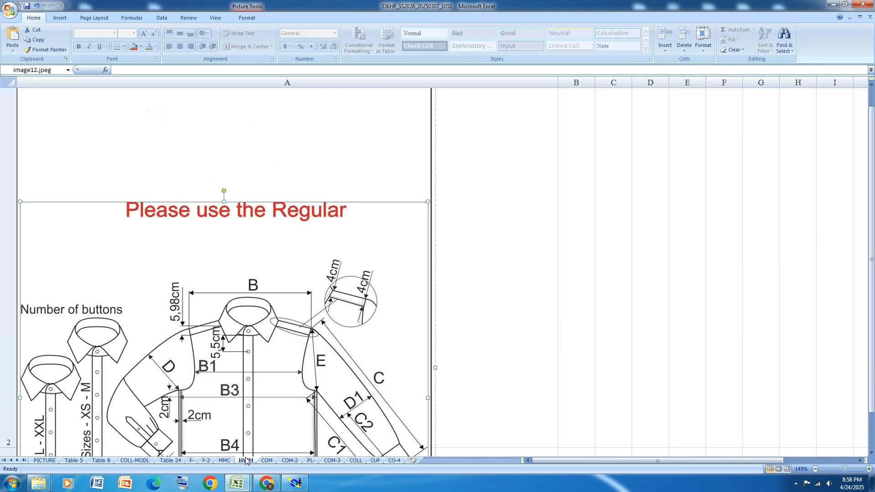
click(225, 460)
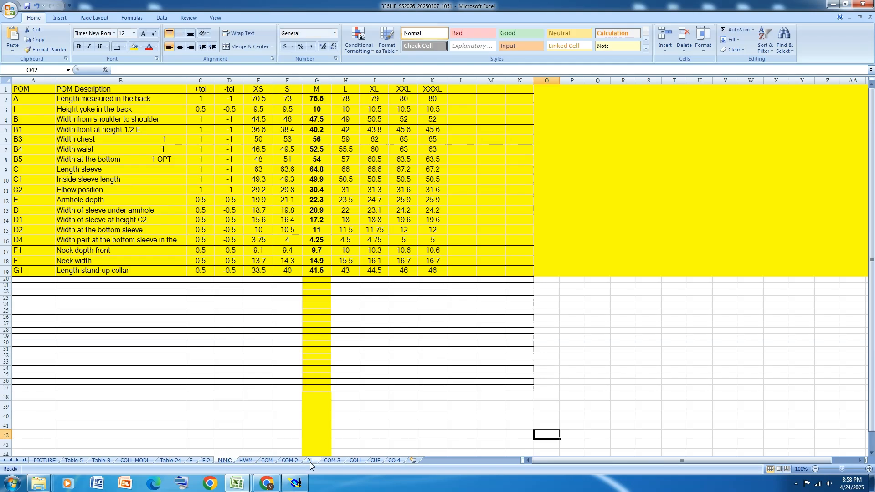
Step: Examine the collar and stand-up collar shapes and dimensions on the COLL sheet, and return to Modaris
click(330, 461)
click(359, 461)
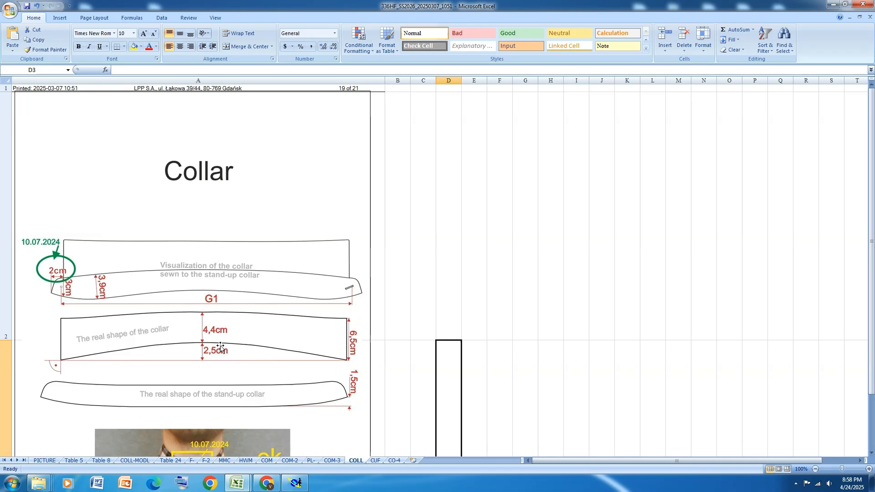
click(295, 483)
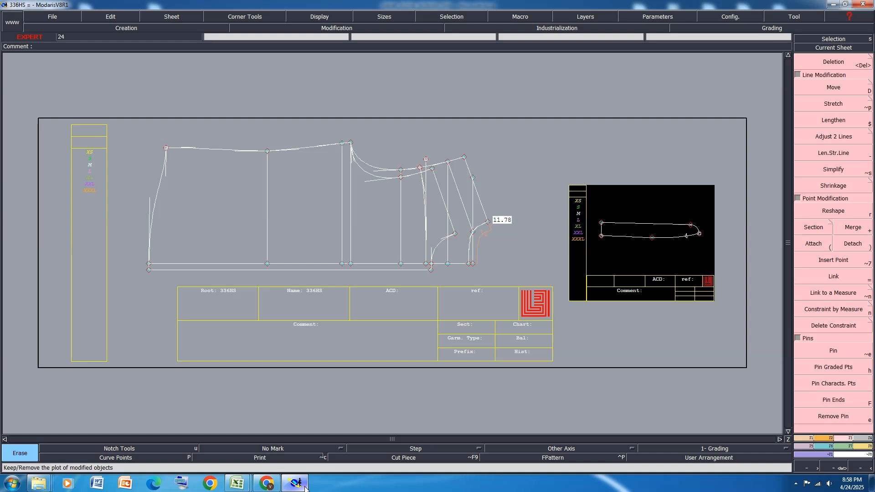
Step: Extend the centre back line of collar stand 336HS4 upward by 2 cm with Len.Str.Line
scroll(606, 220, up, 2)
scroll(606, 220, up, 2)
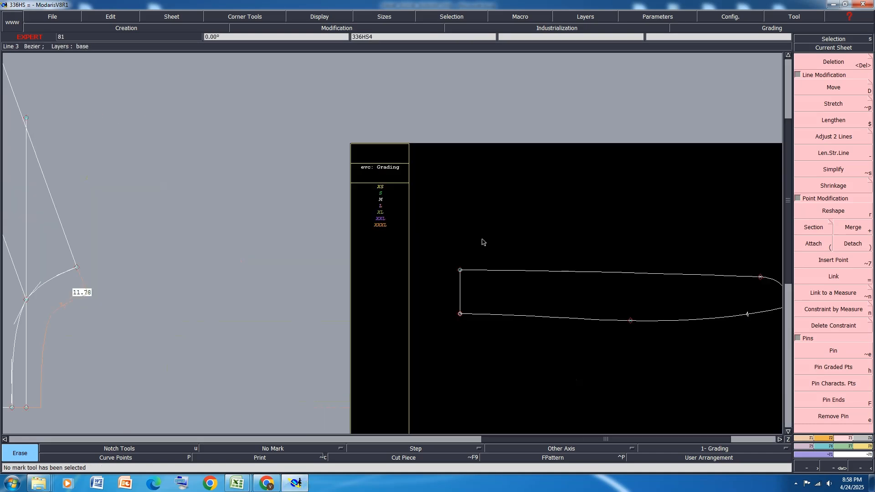
scroll(482, 242, down, 1)
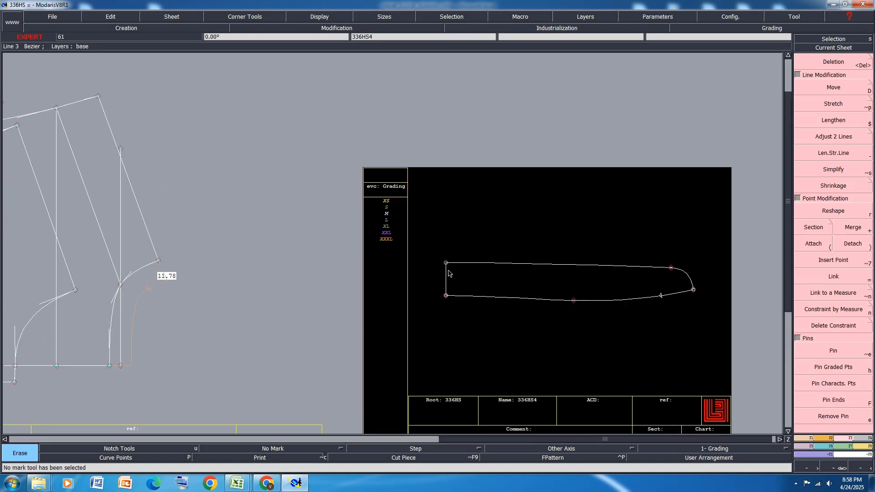
key(underscore)
click(447, 273)
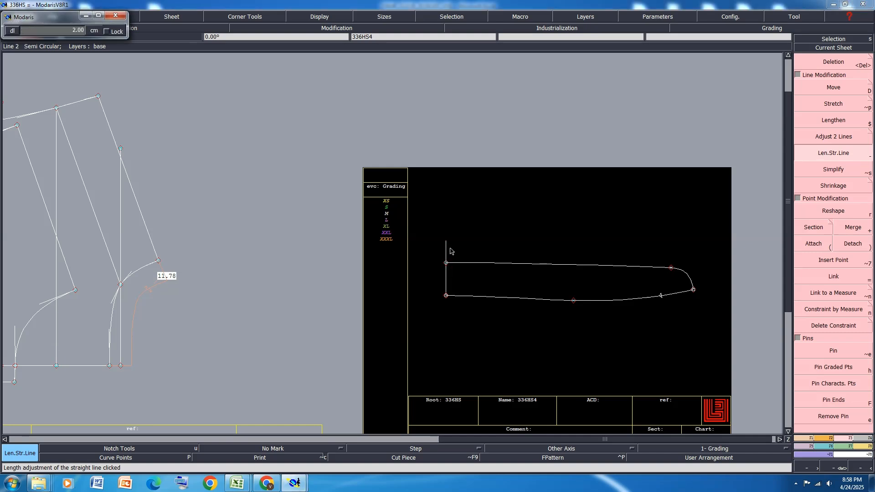
key(Return)
key(Escape)
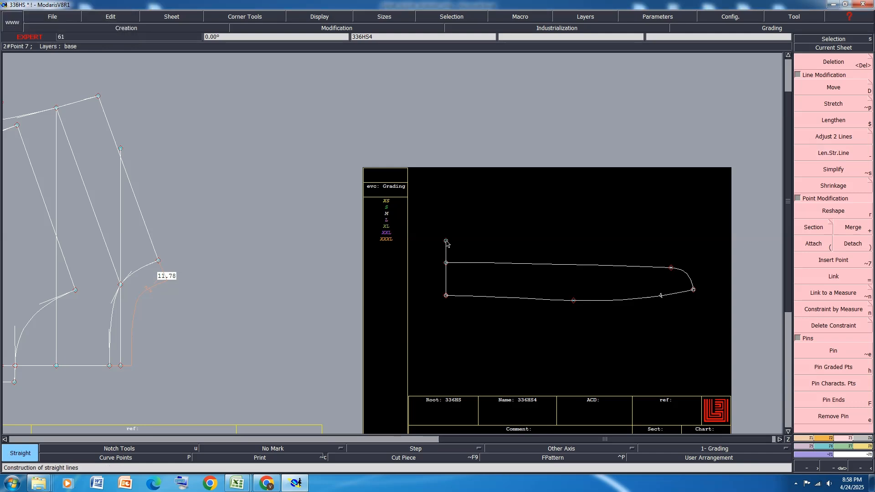
Step: Draw the collar's lower edge as a Bezier line from the centre back extension, aligning its front end above the stand's upper front point
click(811, 438)
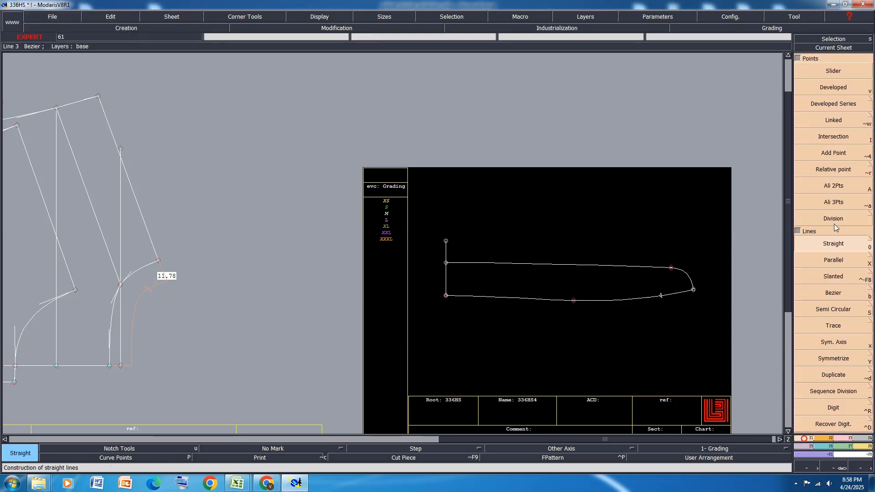
click(839, 294)
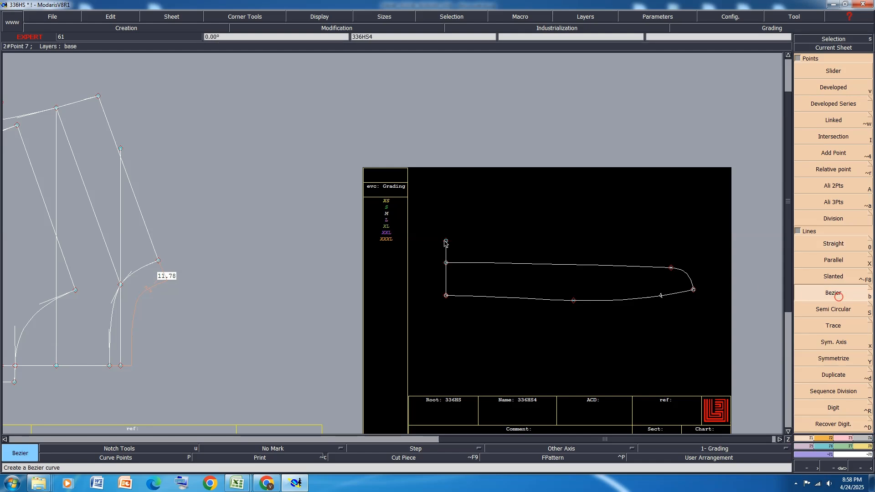
click(446, 239)
ctrl+click(664, 248)
key(shift+a)
click(671, 268)
click(665, 242)
Step: Move the front end of the collar's lower edge by ShiftX 0 and ShiftY -1 cm
key(F2)
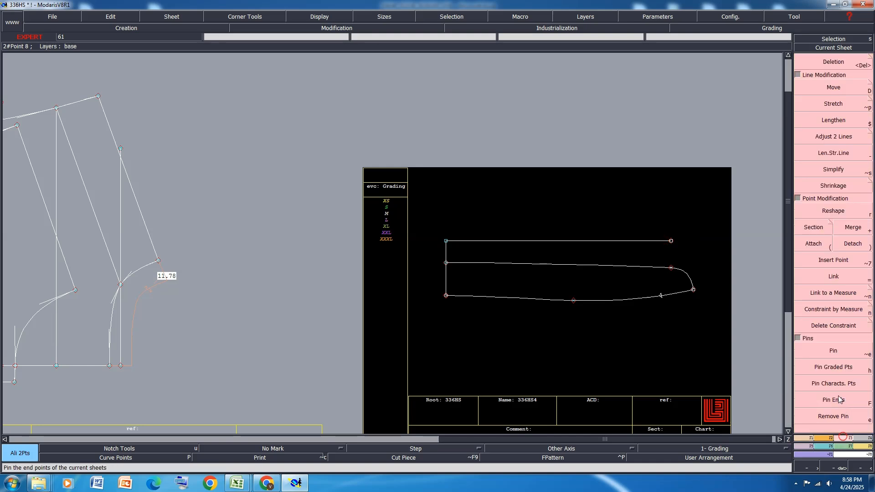
click(834, 87)
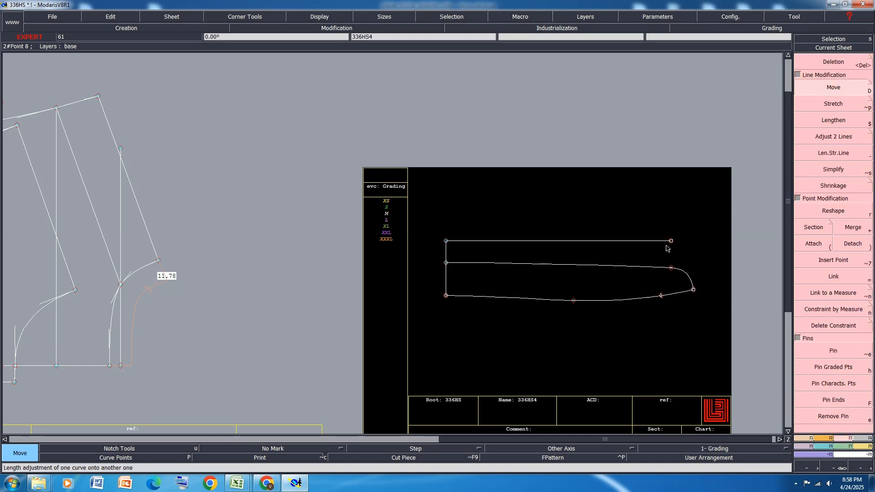
drag(671, 241, 671, 251)
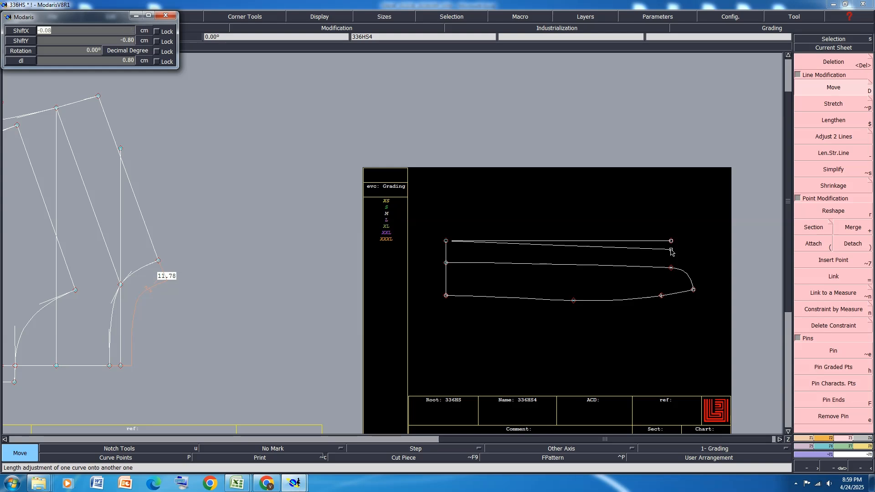
text(0)
key(Return)
key(Return)
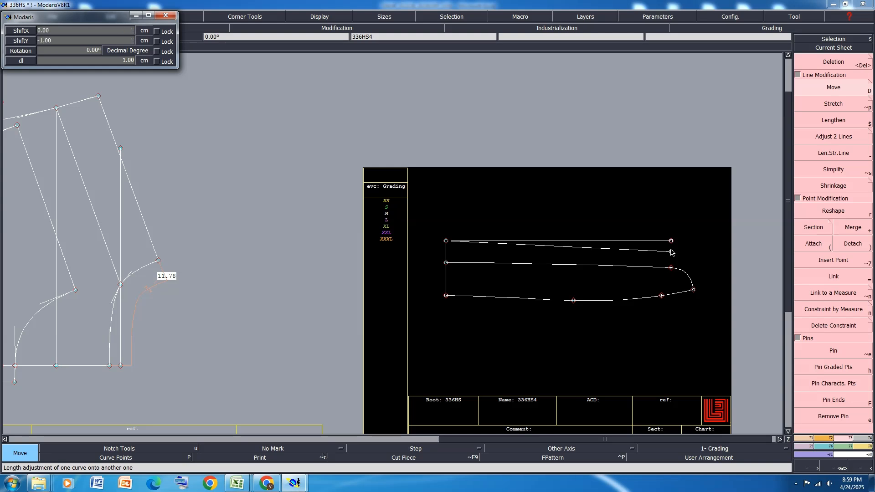
click(671, 250)
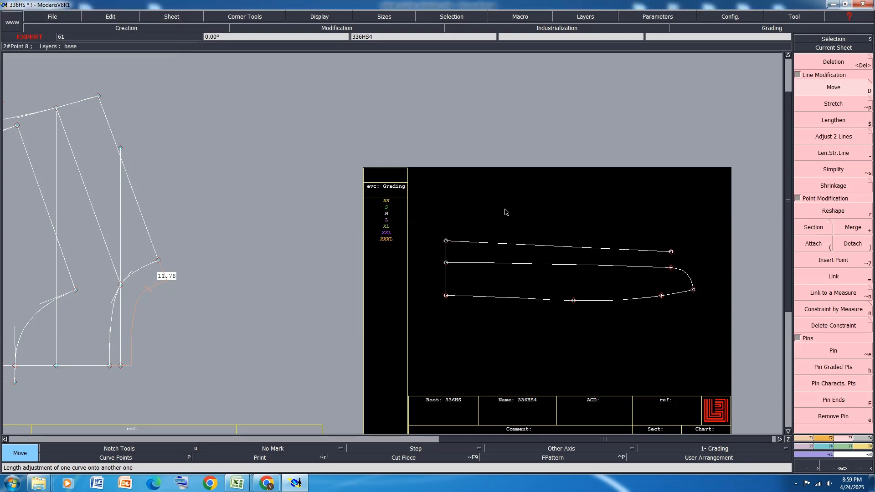
Step: Consult the collar dimensions on the workbook's COLL sheet, return to Modaris and extend the collar's centre back line upward by 4.40 cm
click(445, 248)
click(858, 345)
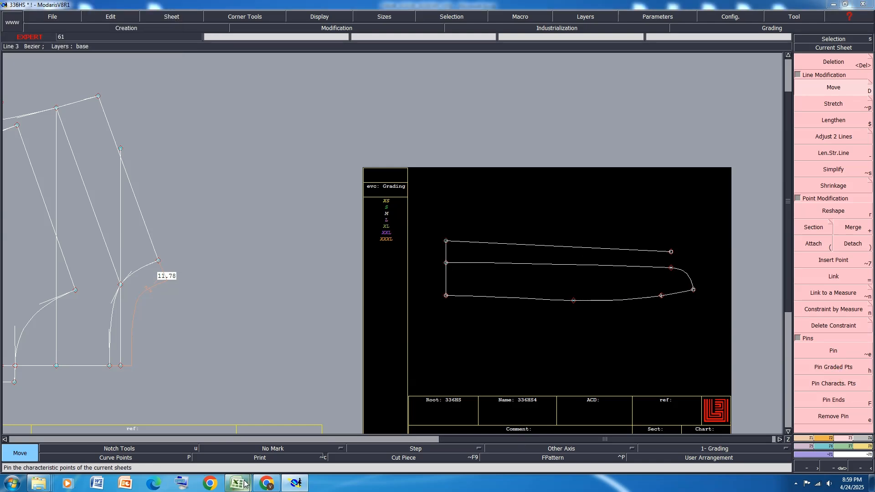
mouse_move(245, 485)
click(297, 419)
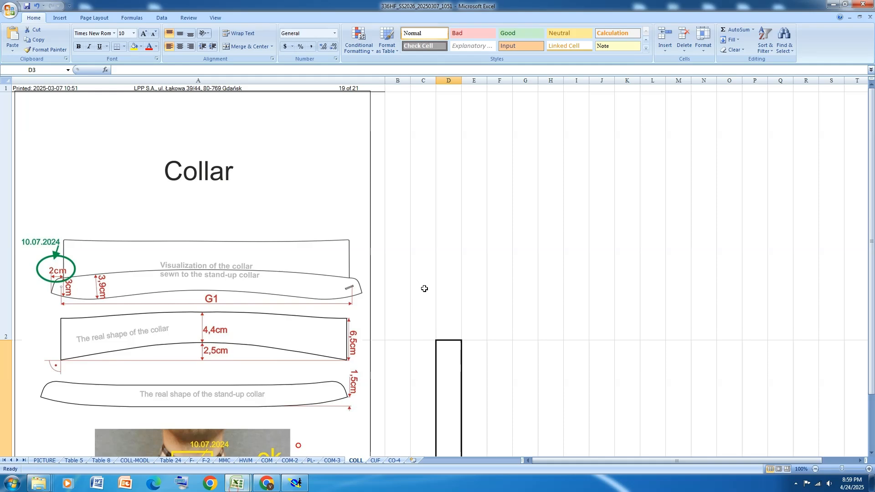
click(833, 7)
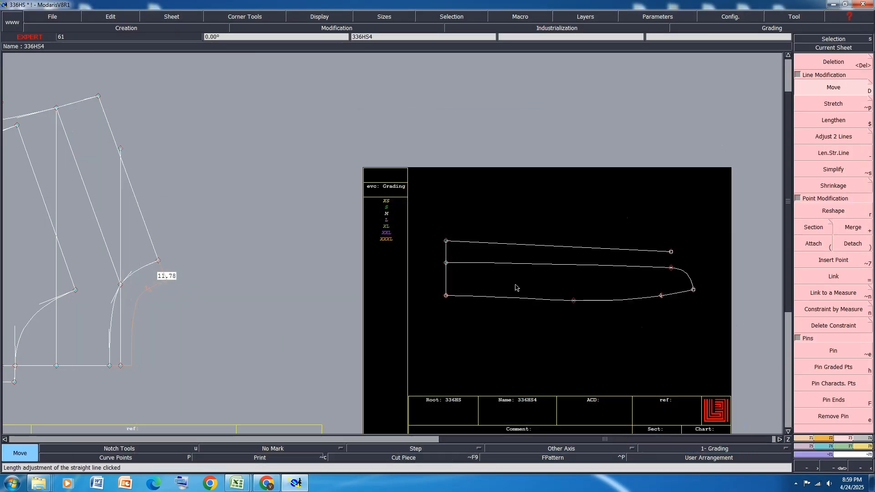
key(minus)
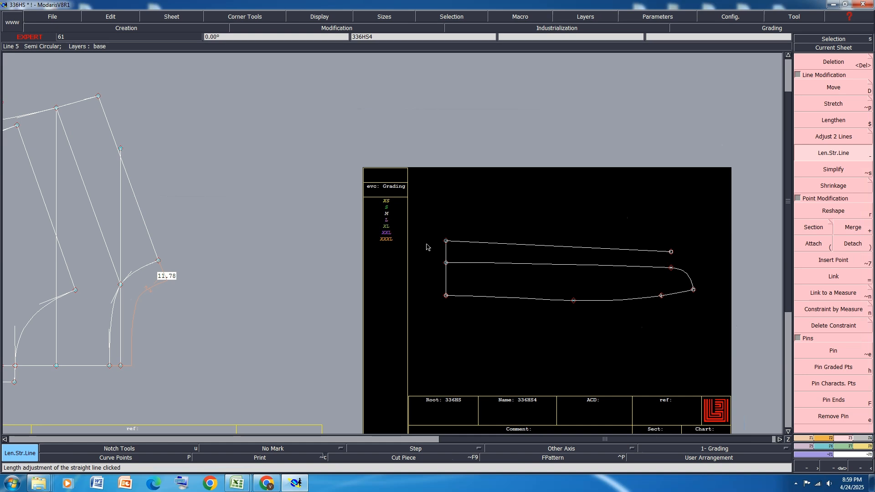
click(446, 255)
text(4.40)
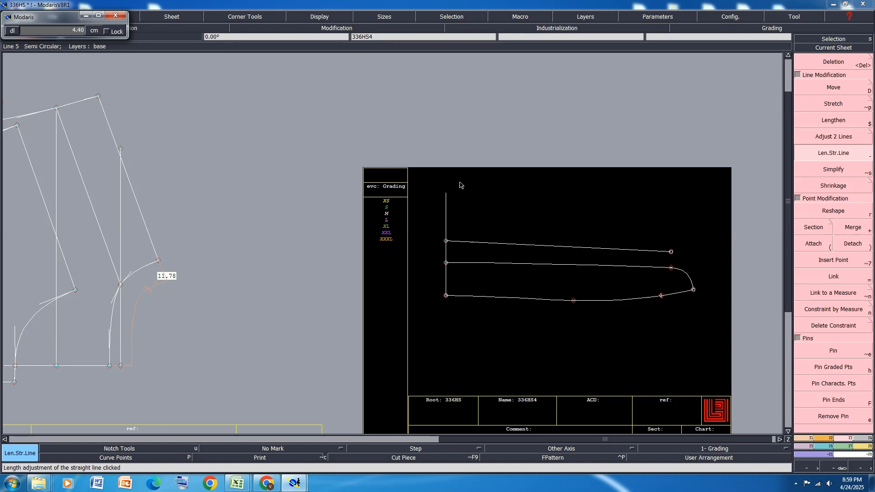
key(Return)
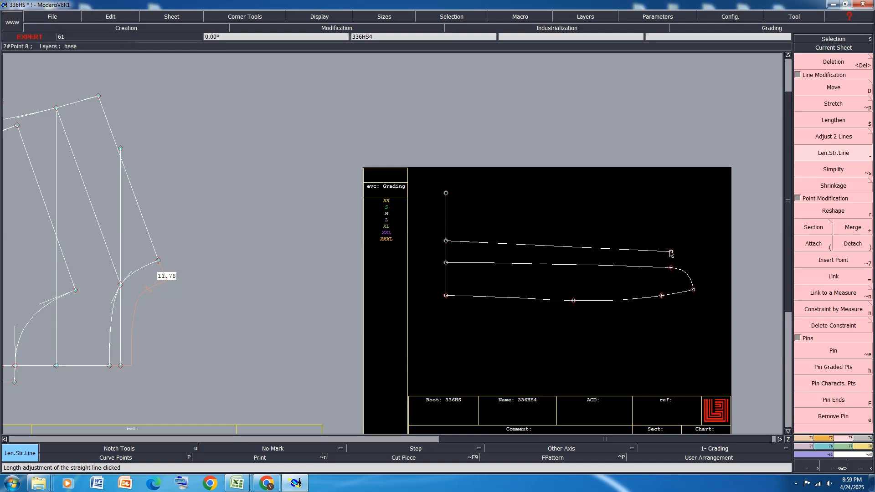
Step: Draw a vertical straight line 6.5 cm high upward from the front end of the collar's lower edge
click(680, 214)
key(ctrl+z)
key(d)
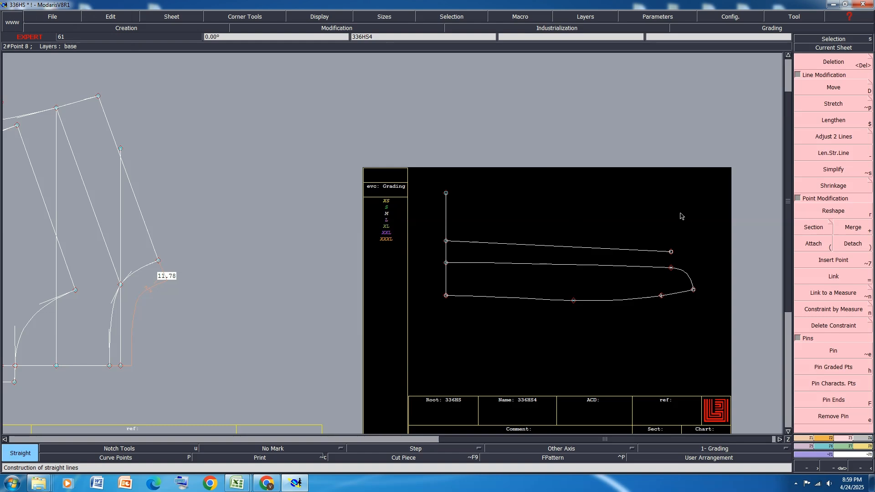
click(670, 252)
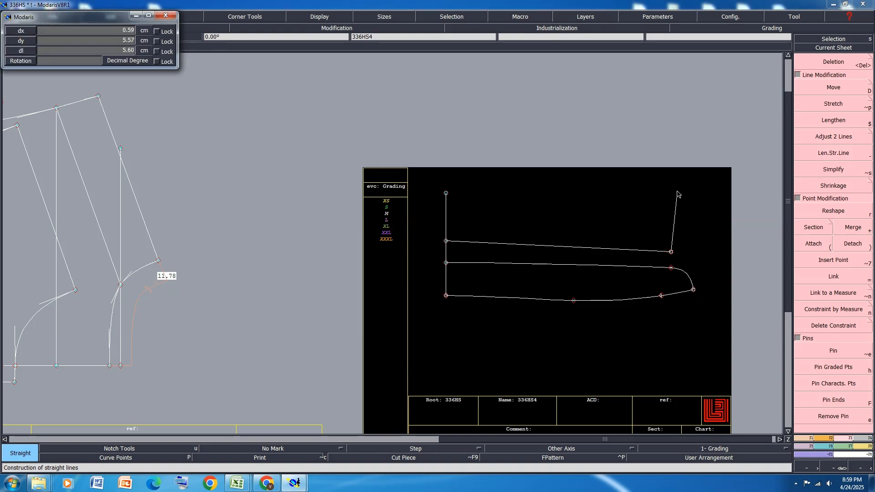
key(Down)
key(Down)
text(6.1)
key(Return)
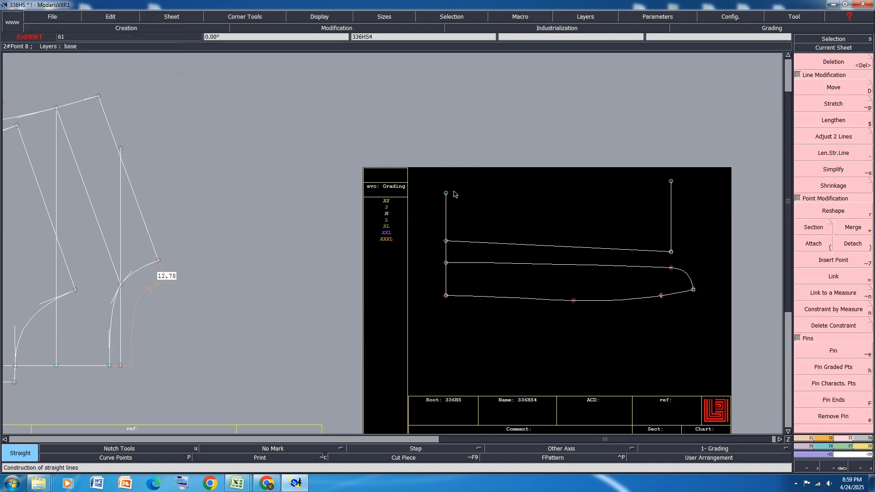
Step: Draw the collar's upper edge as a Bezier line joining the tops of the centre back and front lines
key(semicolon)
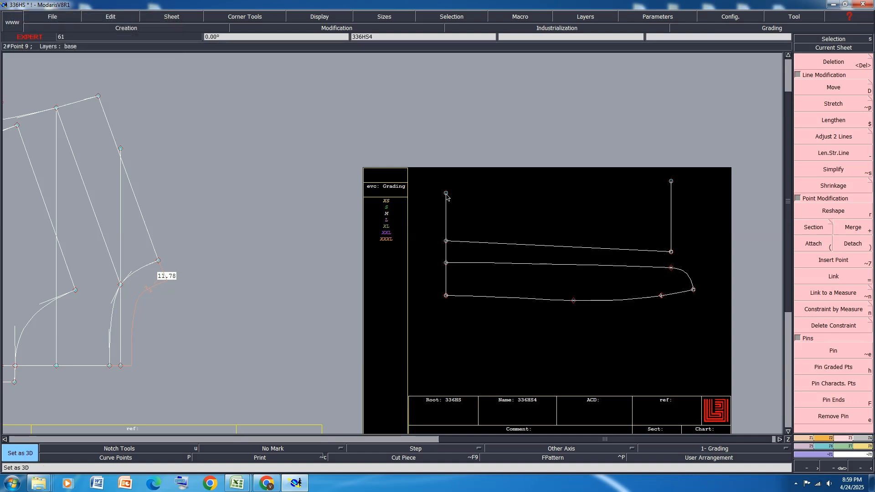
key(b)
click(446, 193)
click(672, 182)
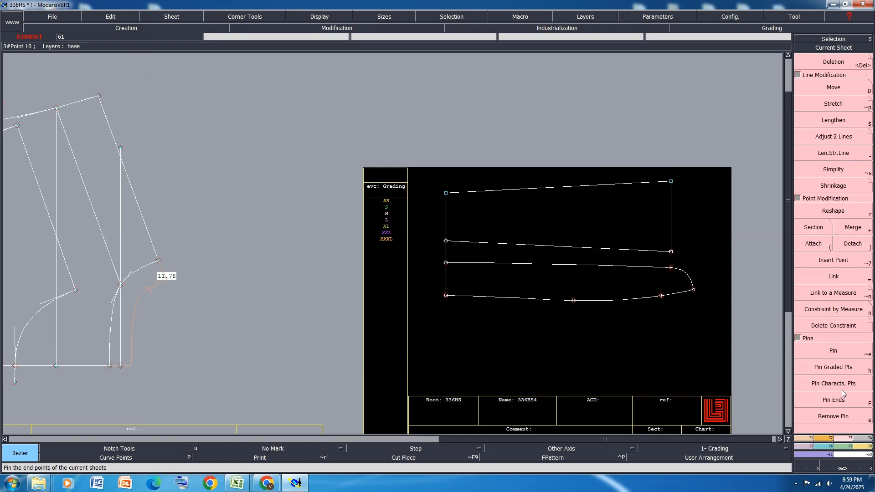
Step: Move the collar's upper front point outward with a ShiftX of 1 cm
click(844, 84)
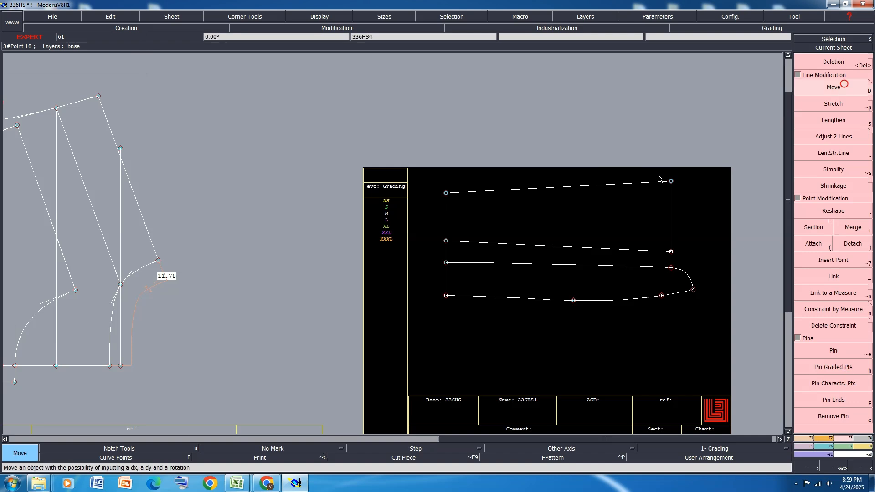
click(671, 181)
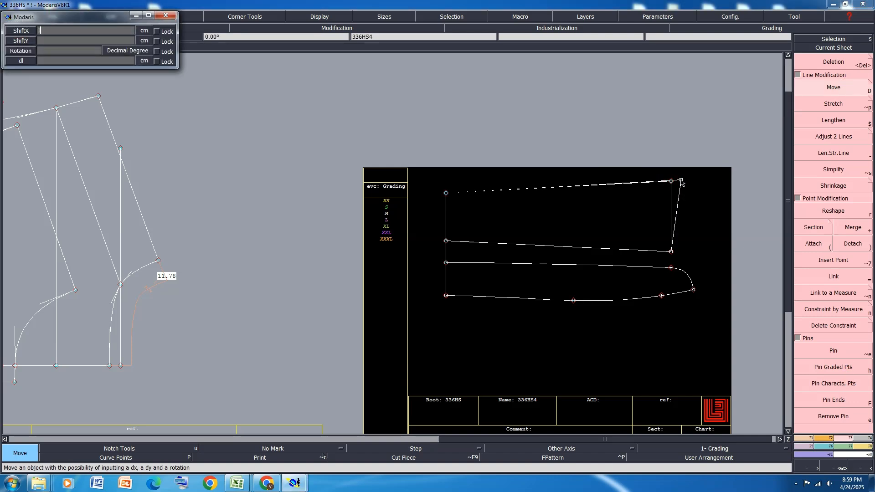
click(681, 181)
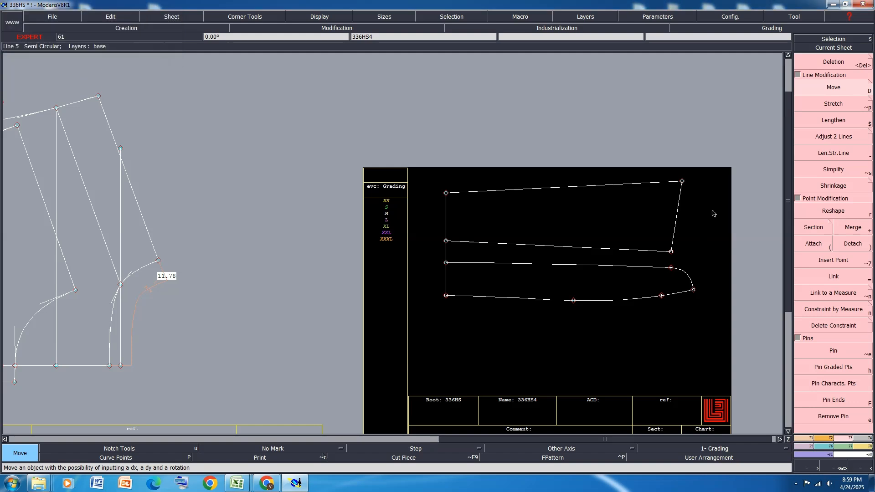
Step: Measure the collar's front edge and move its upper point by ShiftX 0 and ShiftY -0.08 cm
key(l)
click(677, 215)
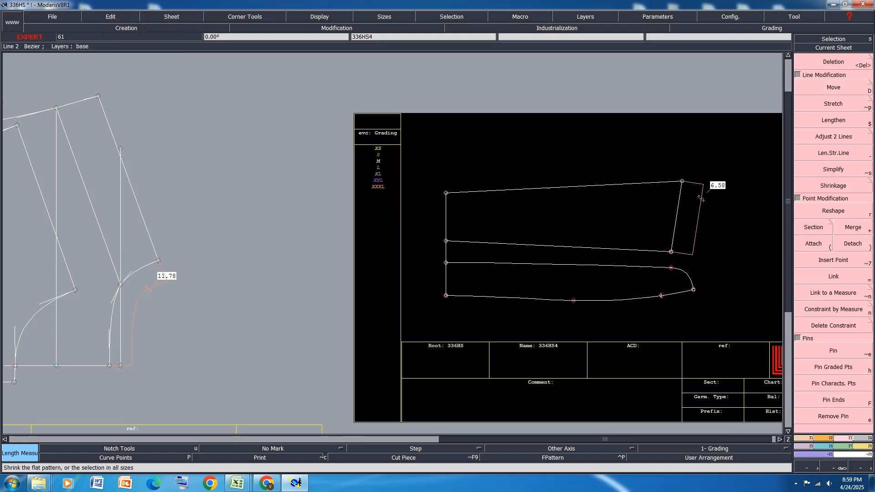
click(852, 88)
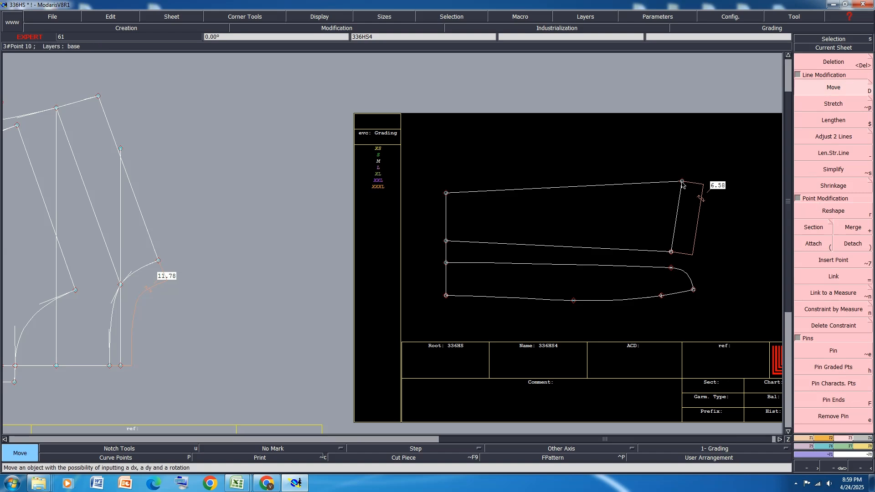
click(683, 184)
key(Tab)
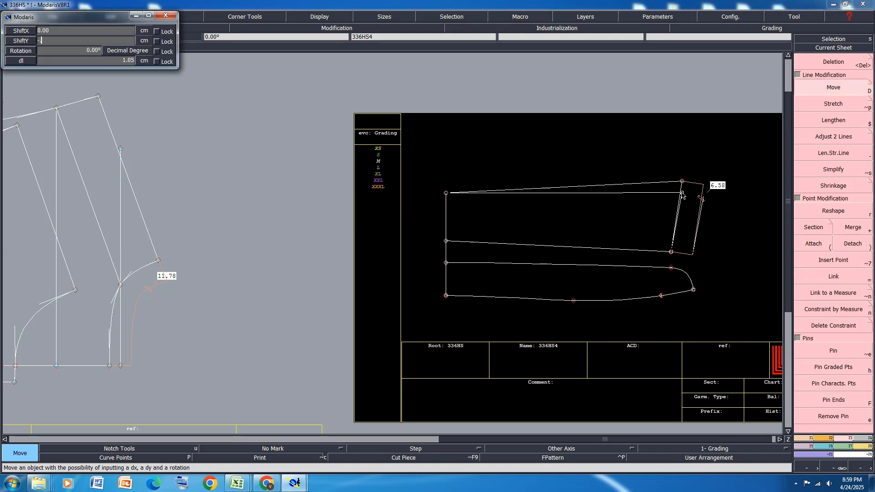
key(Return)
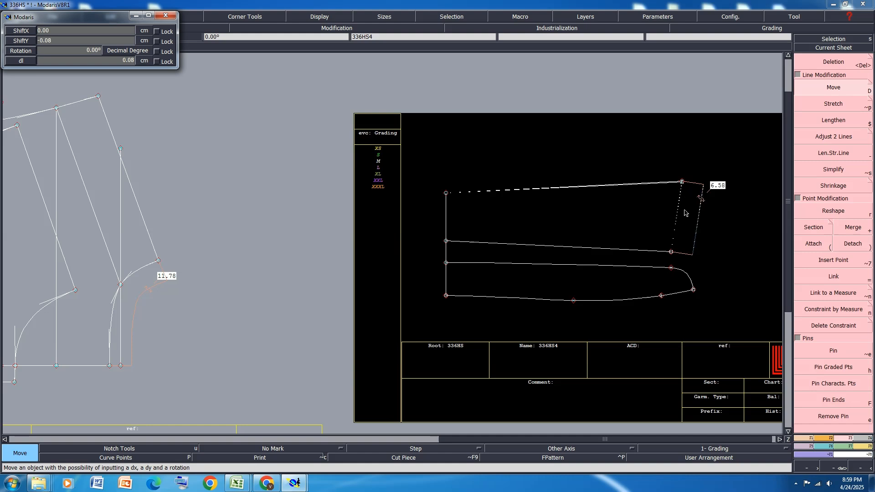
click(722, 208)
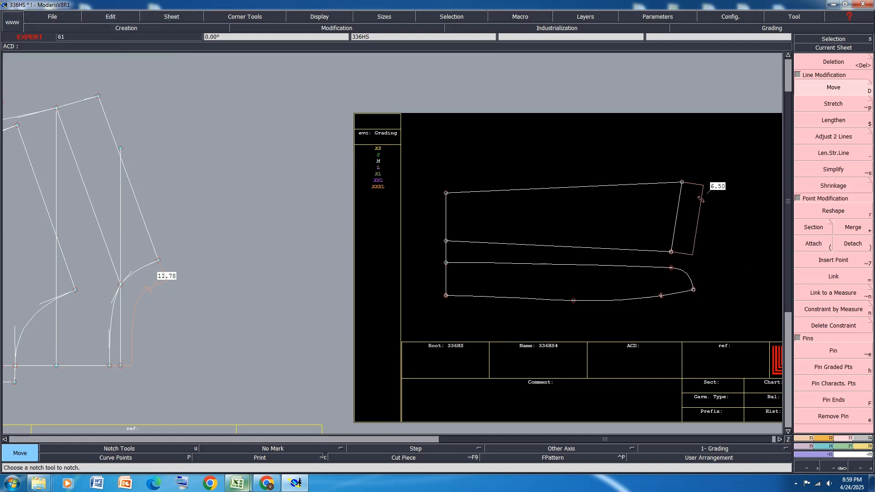
Step: Look over the collar drawings on the workbook's COLL, HWM and COM sheets in Excel, and return to Modaris
mouse_move(241, 487)
click(301, 438)
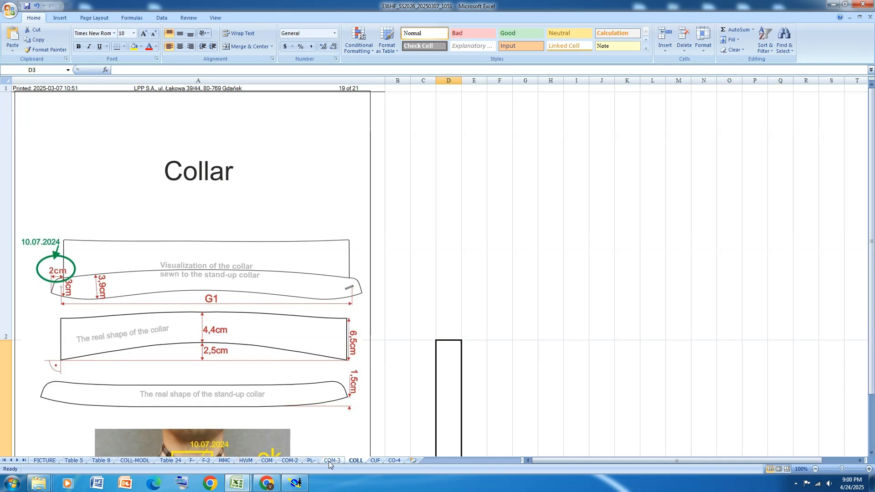
click(246, 461)
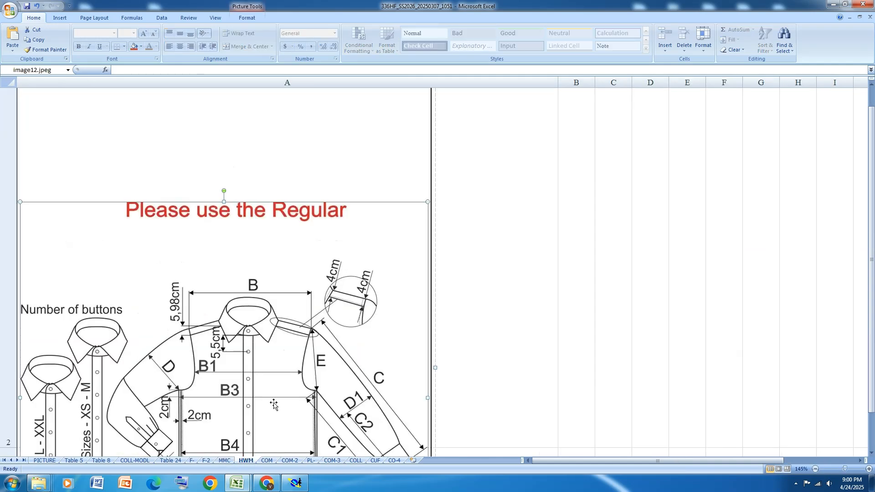
click(268, 460)
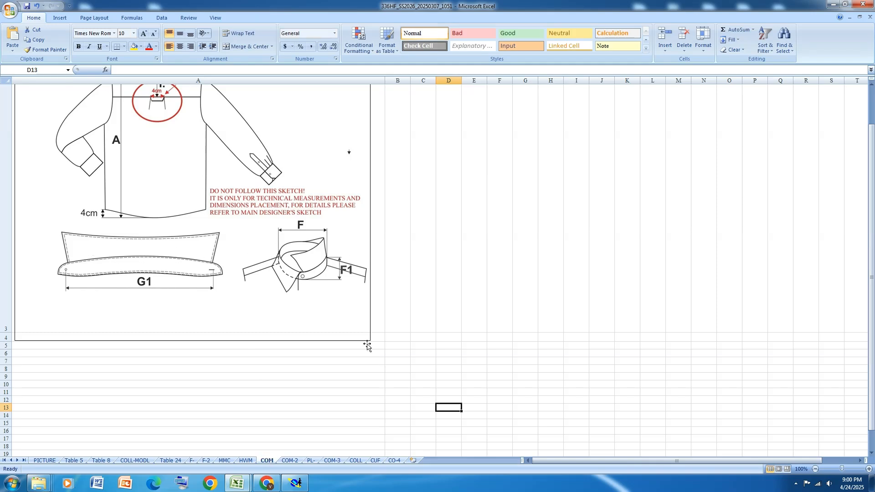
click(295, 483)
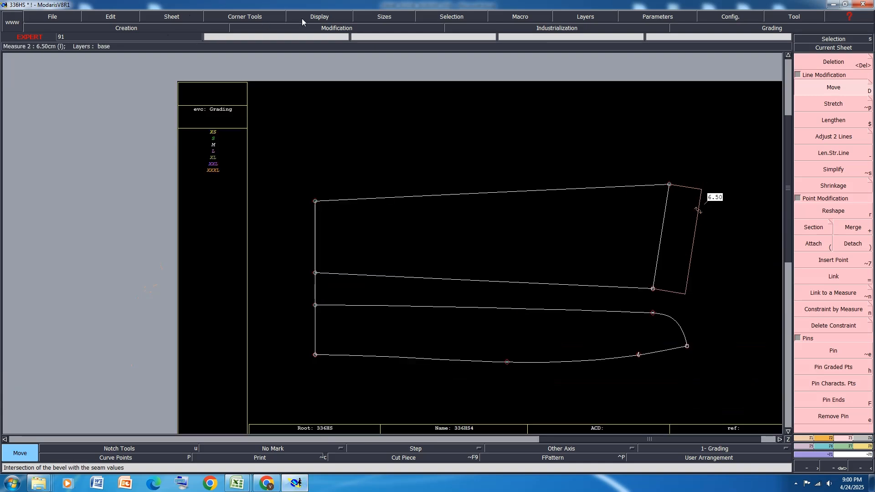
Step: Display the curve handles and reshape the collar's upper edge into a gentle curve dipping below its straight course
click(319, 16)
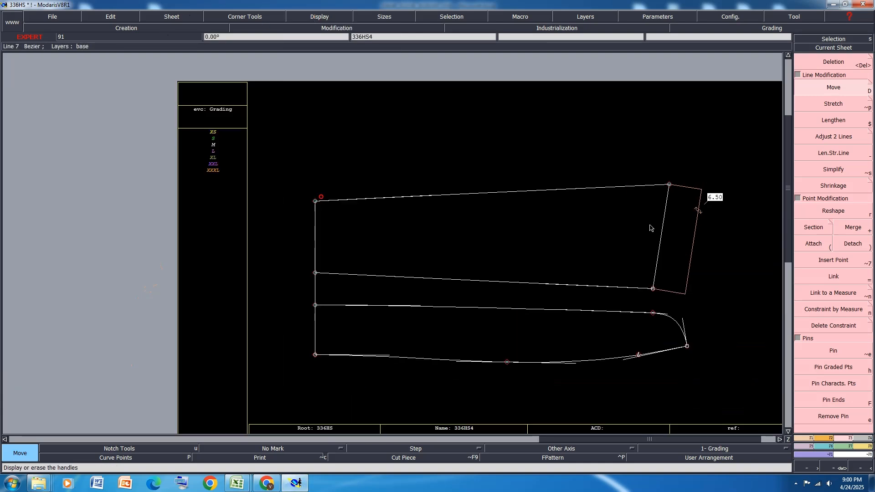
click(839, 212)
click(414, 197)
click(417, 201)
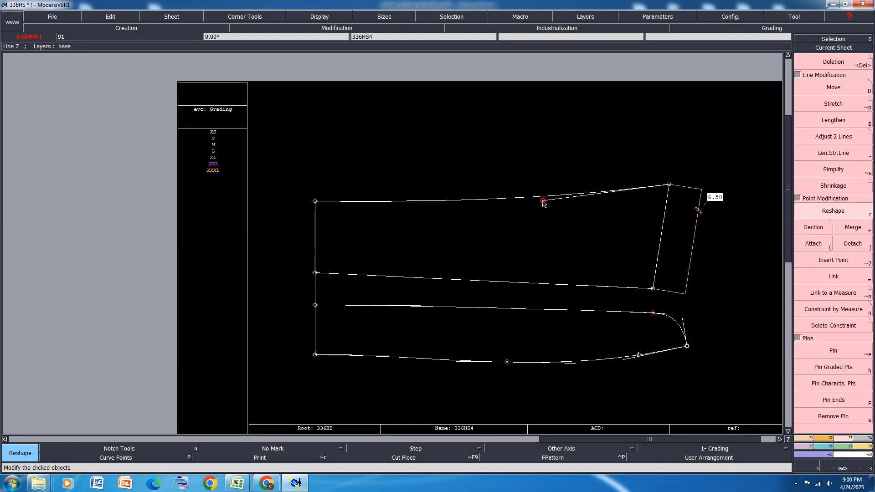
scroll(435, 267, up, 1)
Step: Reshape the collar's lower edge into a slight upward arch by raising both of its handles
click(401, 287)
click(437, 275)
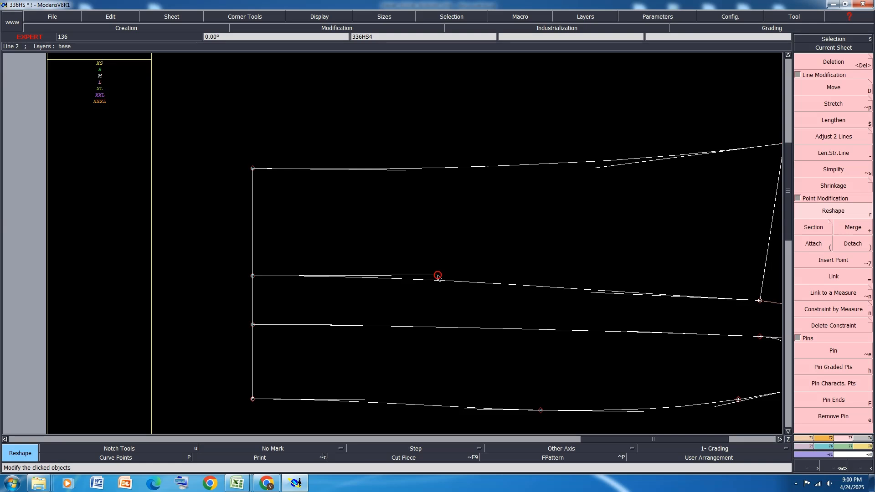
click(602, 294)
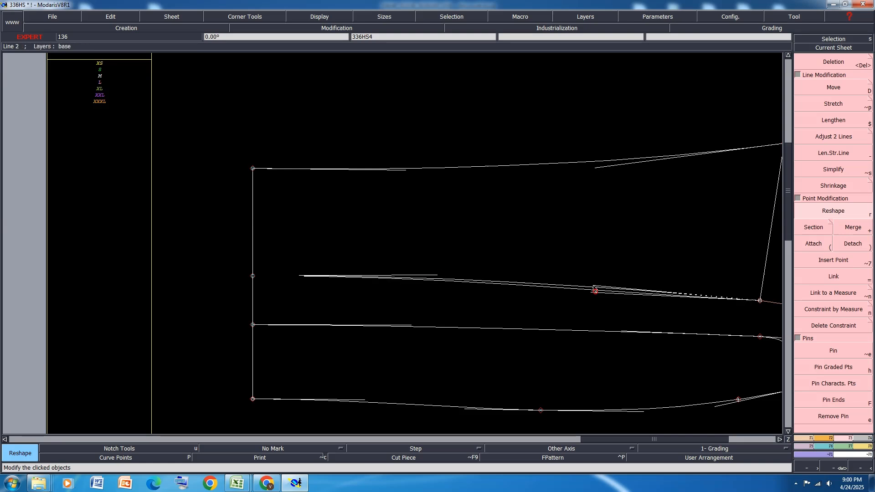
click(604, 285)
Step: Select both end points of the collar's front edge and move them together by 0 horizontally and -0.25 cm vertically
scroll(404, 255, down, 1)
drag(555, 292, 598, 163)
key(d)
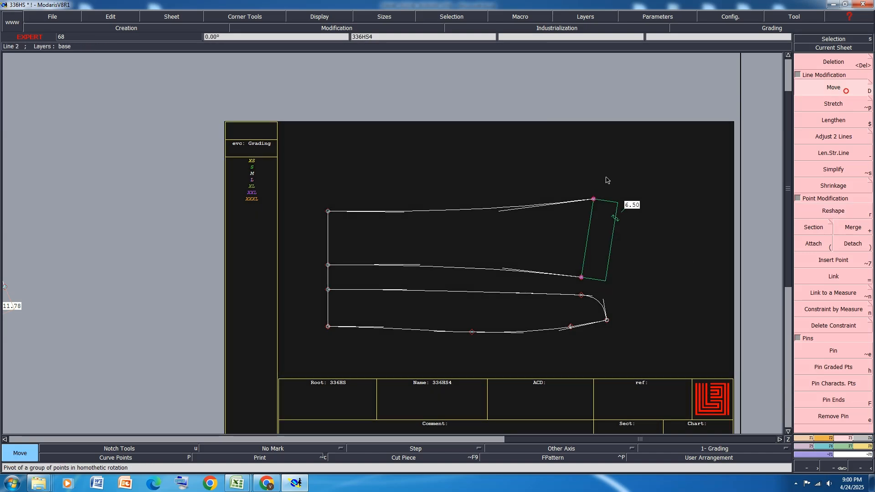
click(593, 199)
text(-0.25)
key(Return)
double_click(46, 32)
text(0)
key(Down)
text(-.25)
key(Return)
click(639, 173)
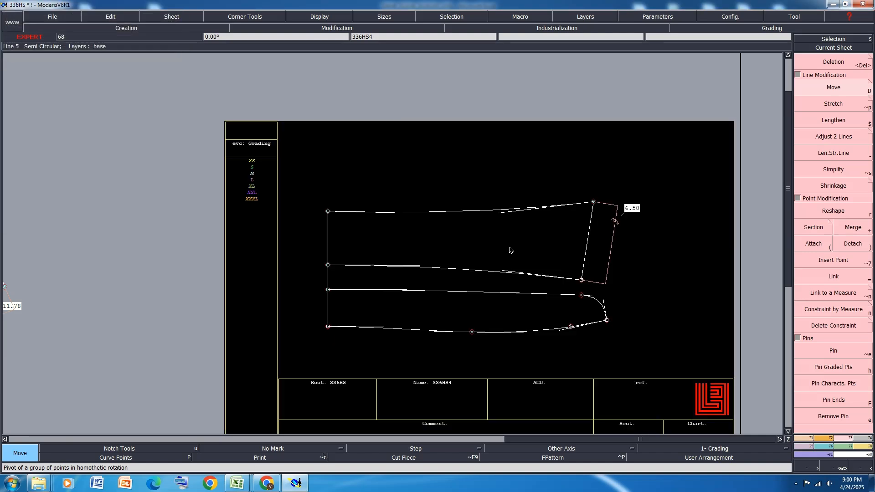
Step: Refine the handles of the collar's lower and upper edges so both curves leave the centre back nearly horizontally
scroll(499, 249, up, 3)
key(r)
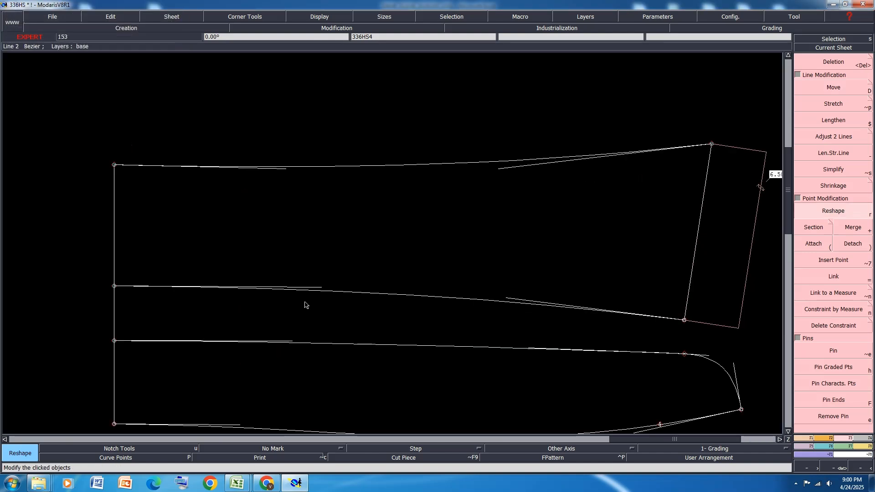
click(318, 287)
click(317, 284)
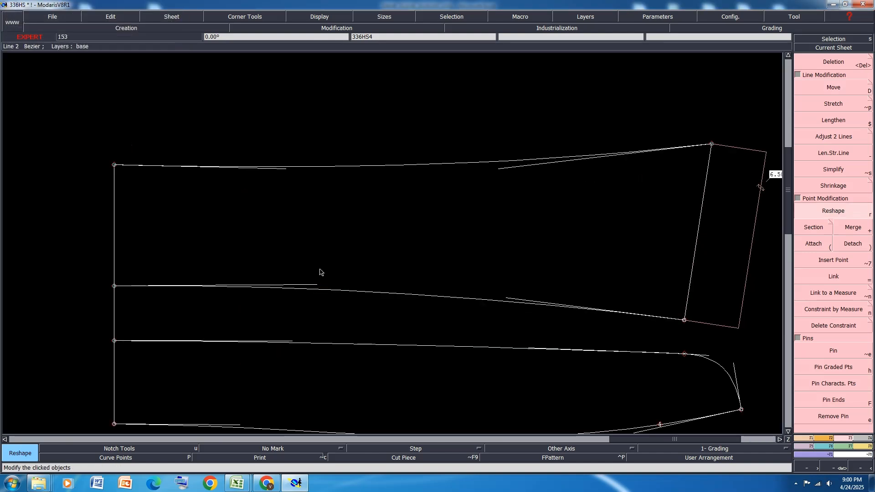
click(285, 172)
click(289, 168)
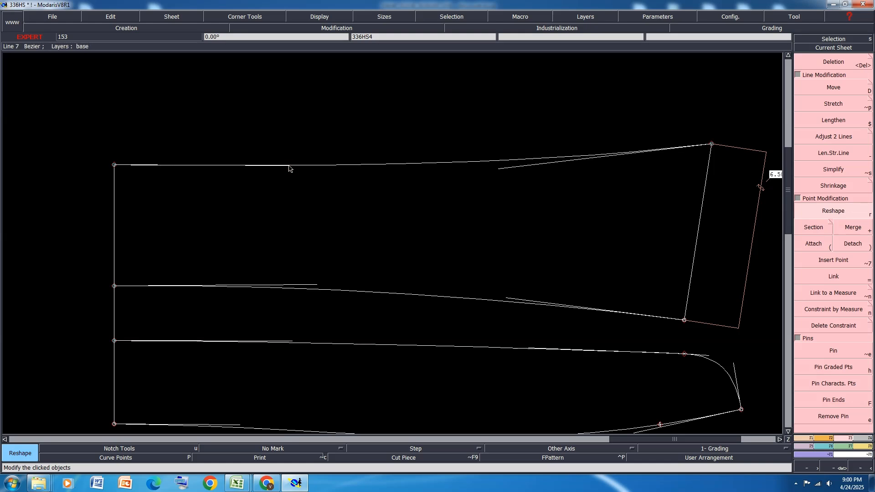
click(511, 169)
click(531, 169)
scroll(333, 165, down, 2)
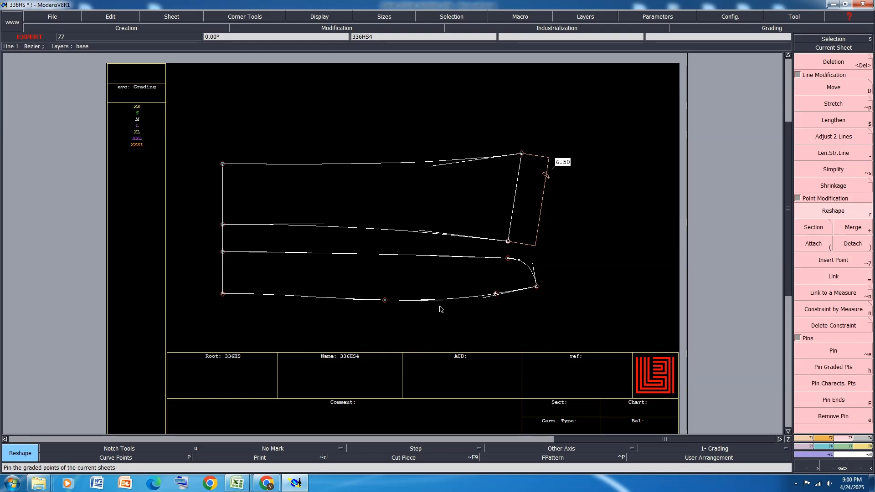
Step: Hide the curve handles and save the model, continuing past the anomalies dialog
key(shift+h)
key(ctrl+s)
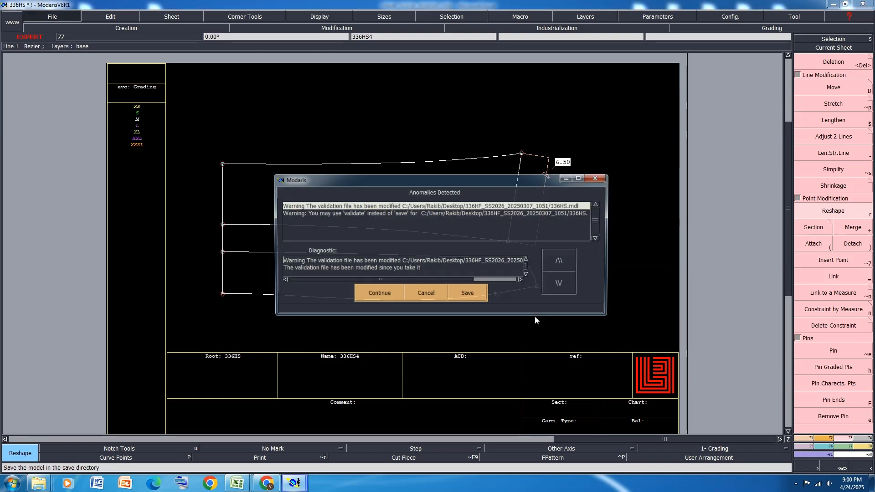
click(383, 290)
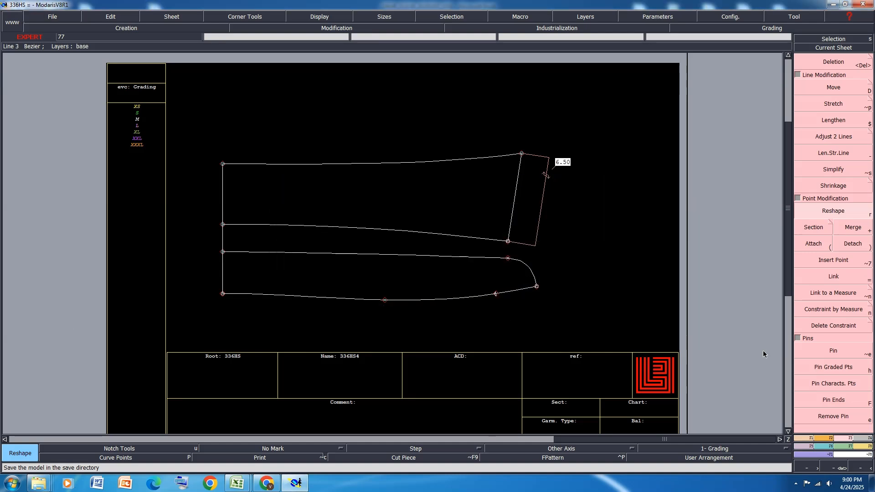
Step: Create a symmetry axis along the collar stand's centre back line
click(803, 439)
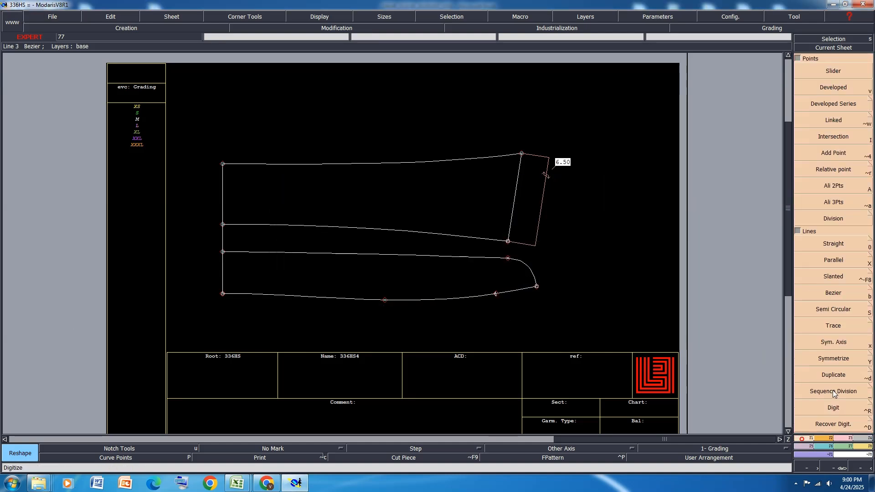
click(836, 345)
click(222, 294)
click(223, 271)
Step: Symmetrize the collar and collar stand lines about the centre back axis, and undo the mirroring
click(824, 359)
click(407, 302)
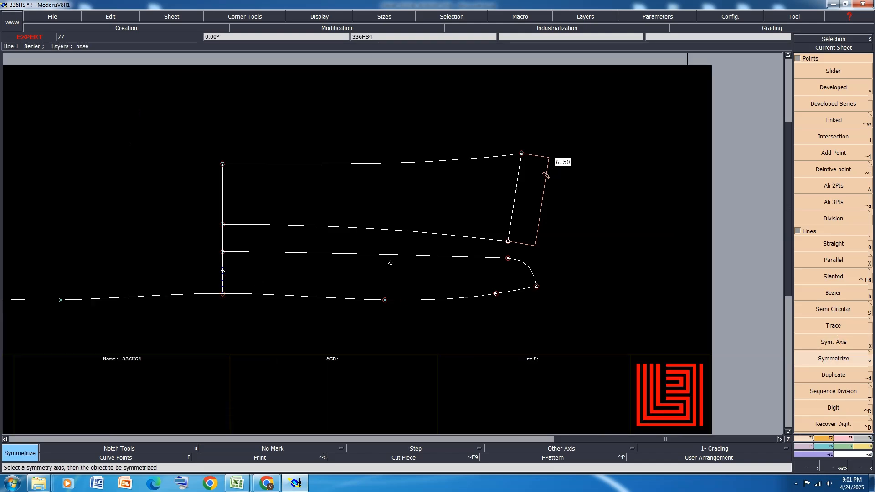
click(396, 231)
click(426, 162)
scroll(552, 217, down, 2)
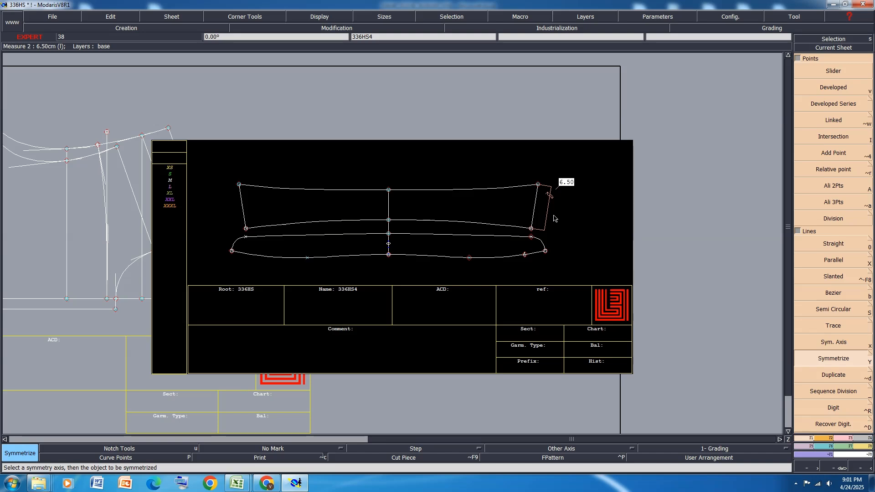
key(ctrl+z)
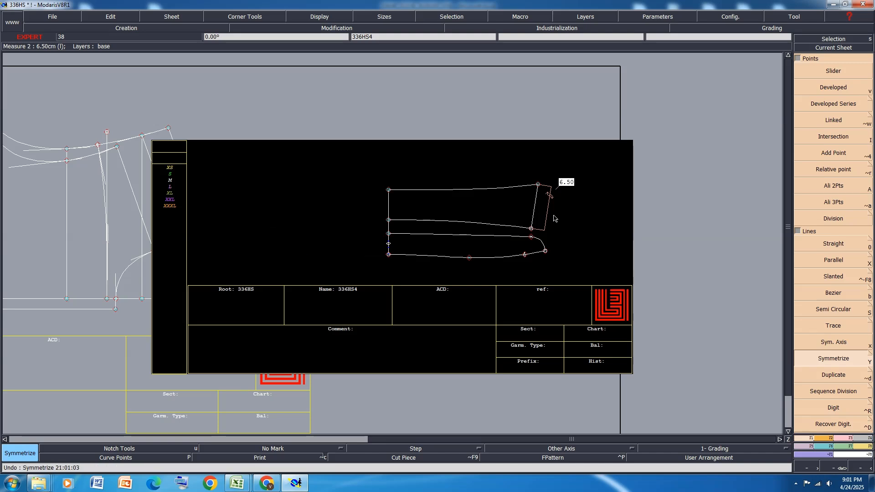
Step: Save the model with the half collar and stand, continuing past the anomalies dialog
key(ctrl+s)
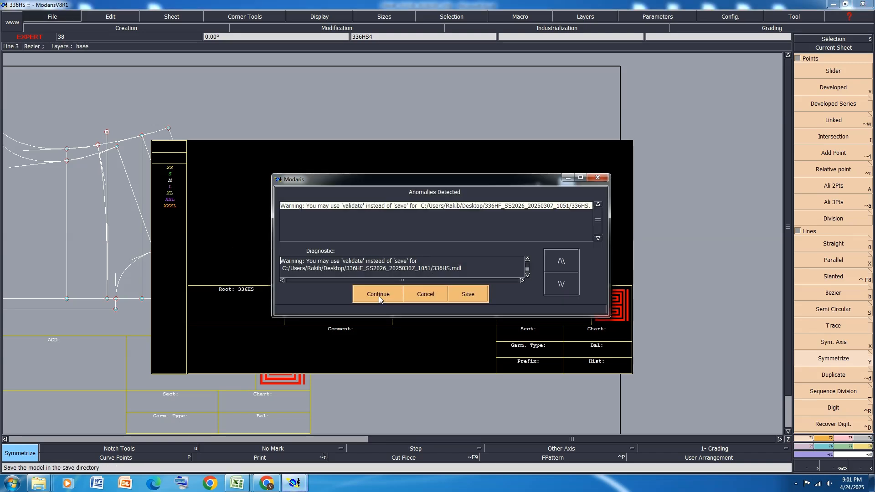
click(379, 297)
click(796, 484)
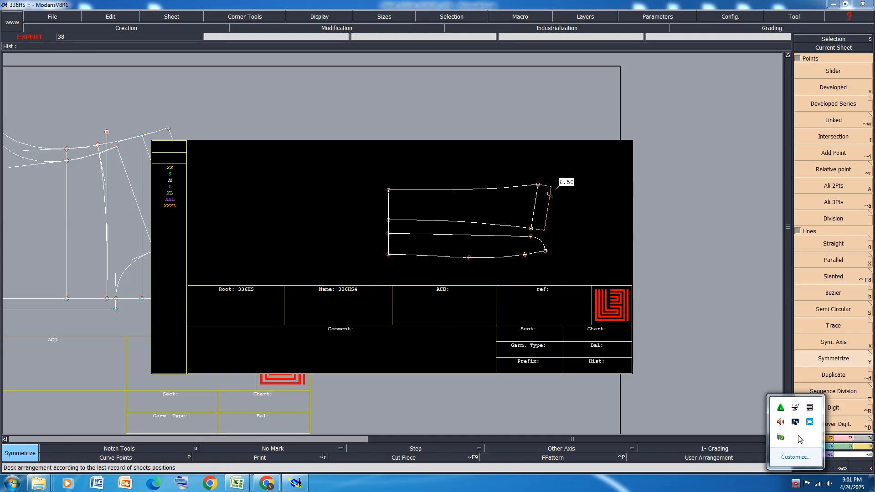
click(810, 424)
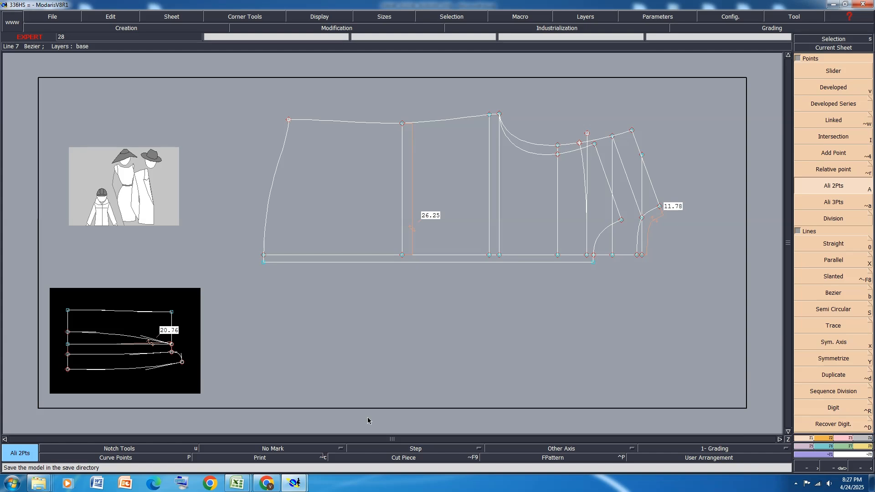
Step: Create a new sheet for the sleeve, display all sheets, and save the model
click(173, 17)
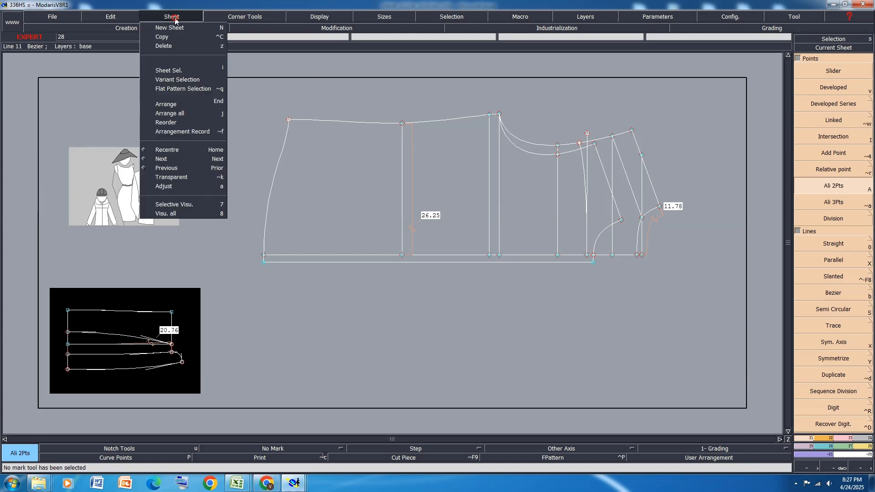
click(173, 28)
key(8)
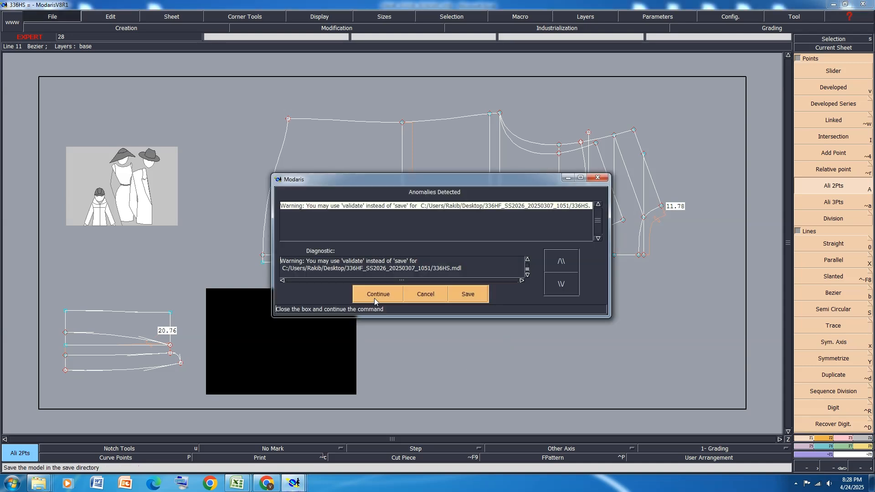
click(378, 292)
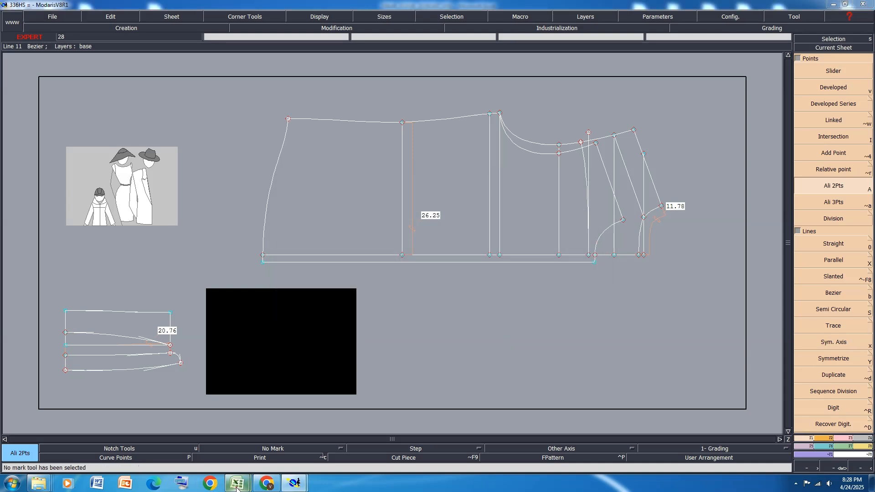
Step: Switch to Excel and highlight the "Length sleeve" row in yellow on the workbook's MMC sheet
mouse_move(237, 486)
click(256, 430)
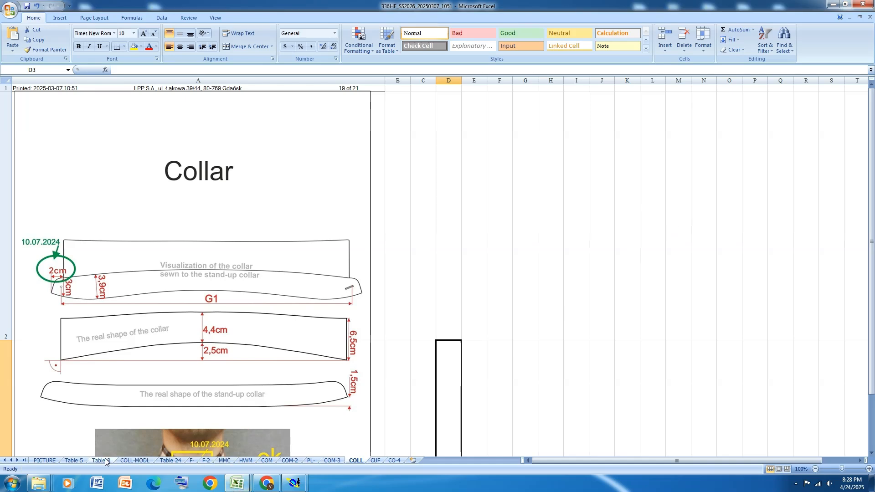
click(224, 460)
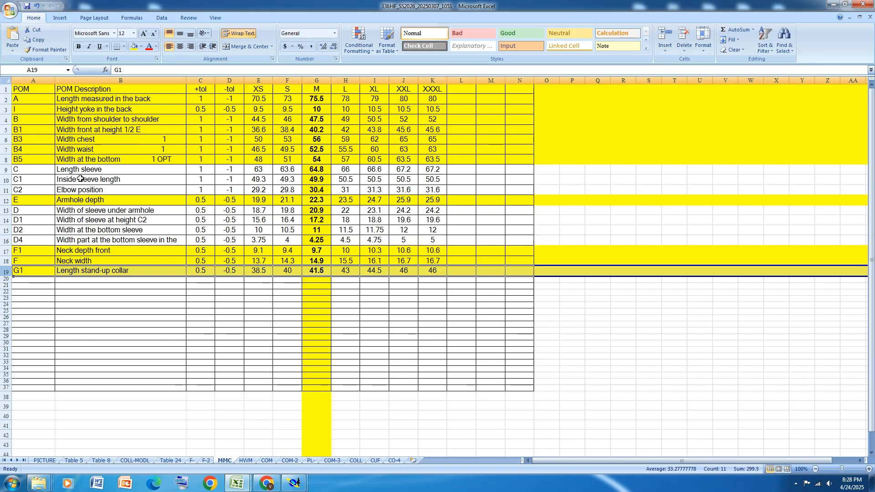
click(6, 169)
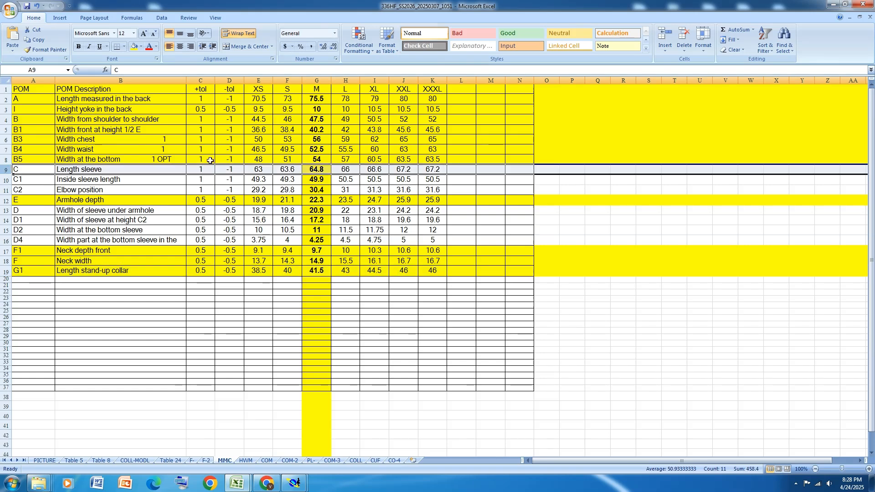
click(134, 46)
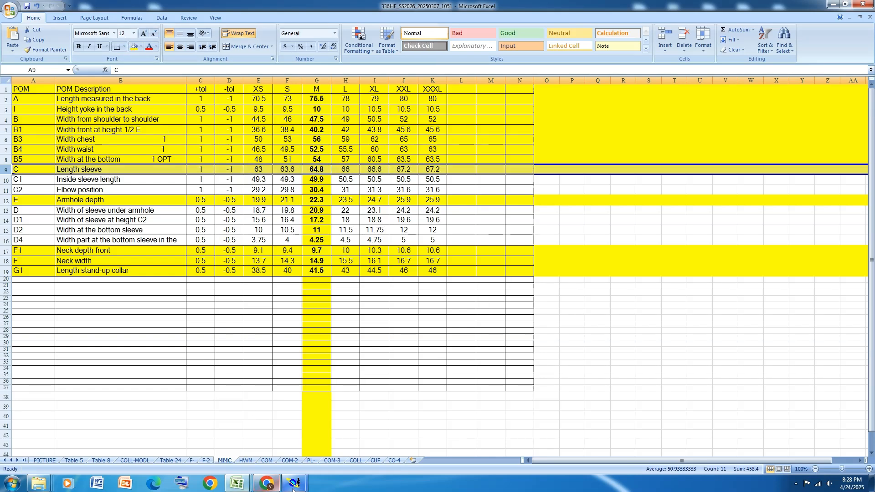
Step: Return to Modaris and draw a horizontal straight line on the new sheet with dx 64.8 cm and dy 0
mouse_move(293, 486)
click(249, 442)
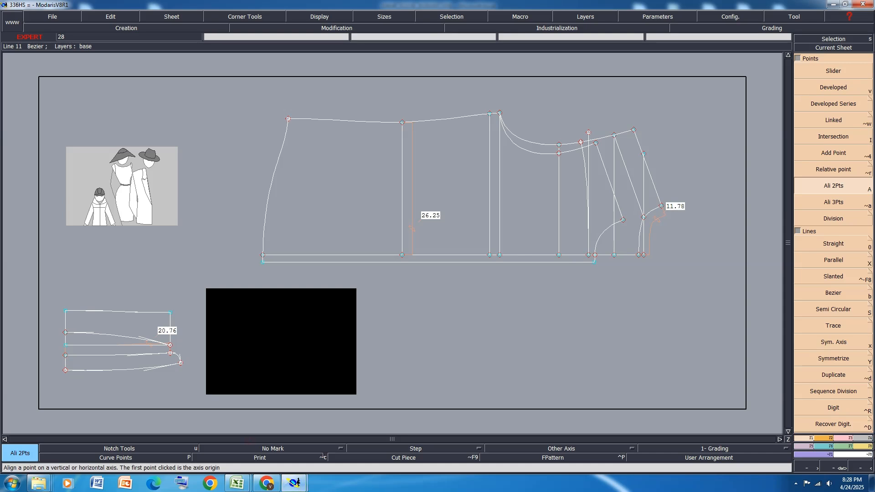
click(843, 246)
click(271, 365)
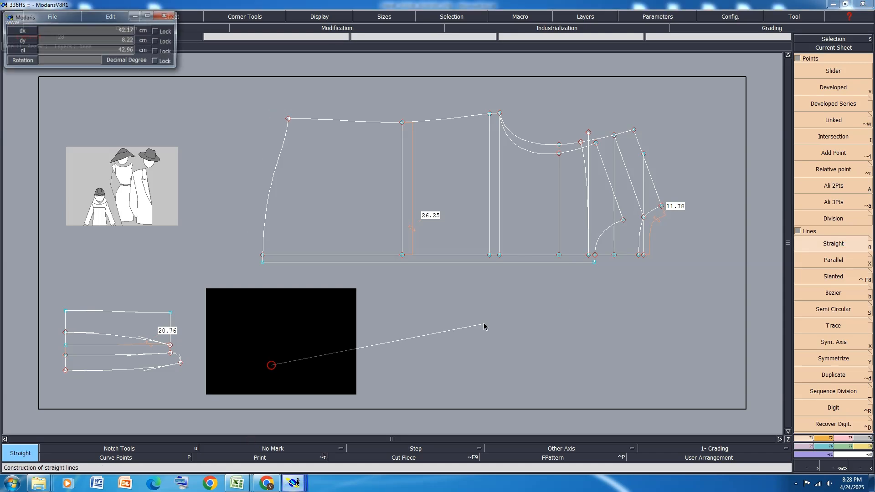
text(64.8)
key(Down)
text(0)
key(Return)
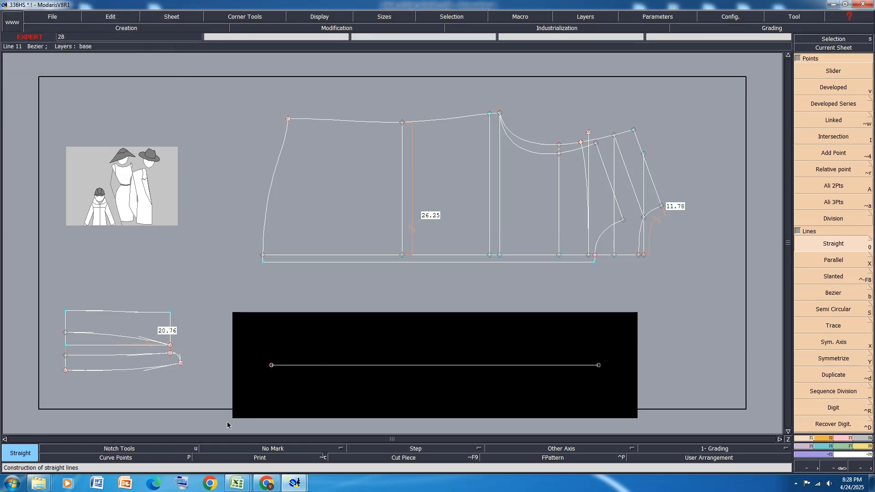
Step: Look over the sleeve measurements and shirt sketches on the workbook's MMC, COM and HWM sheets in Excel
mouse_move(236, 483)
click(259, 431)
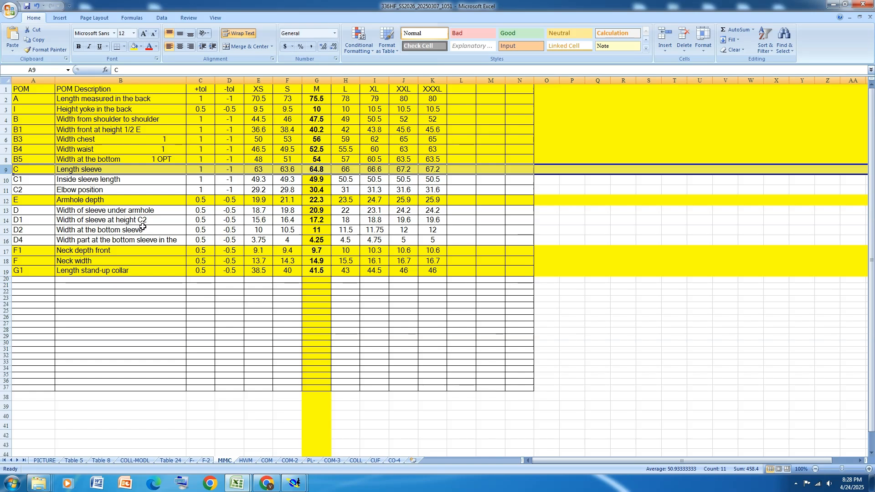
click(266, 460)
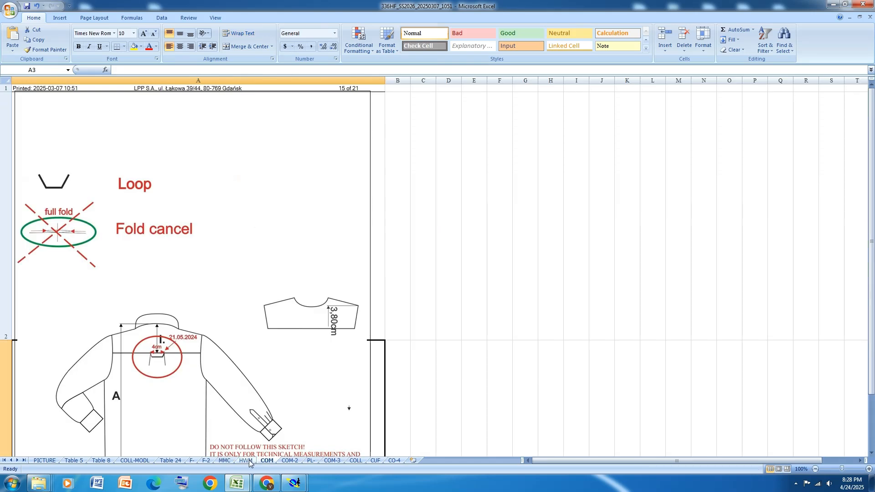
click(246, 460)
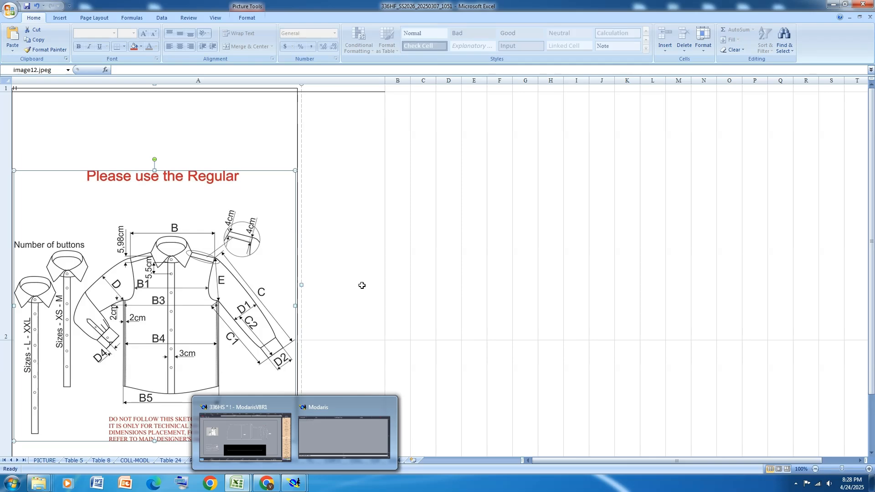
click(295, 483)
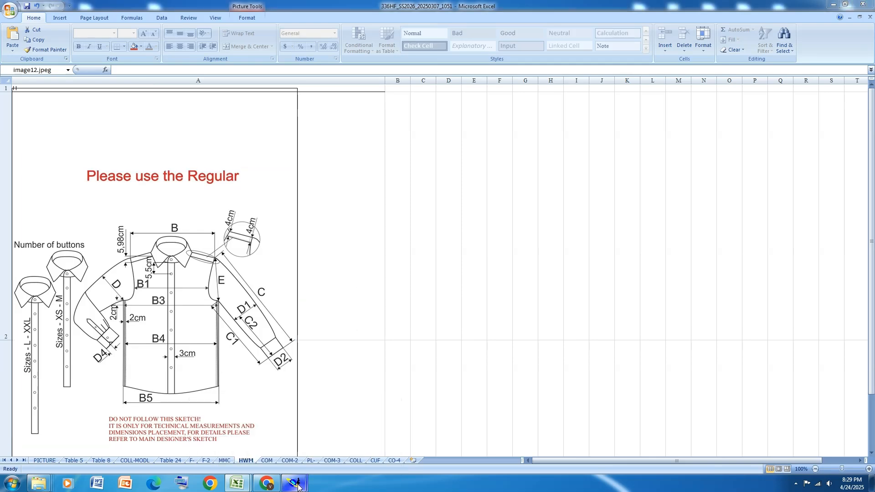
click(317, 433)
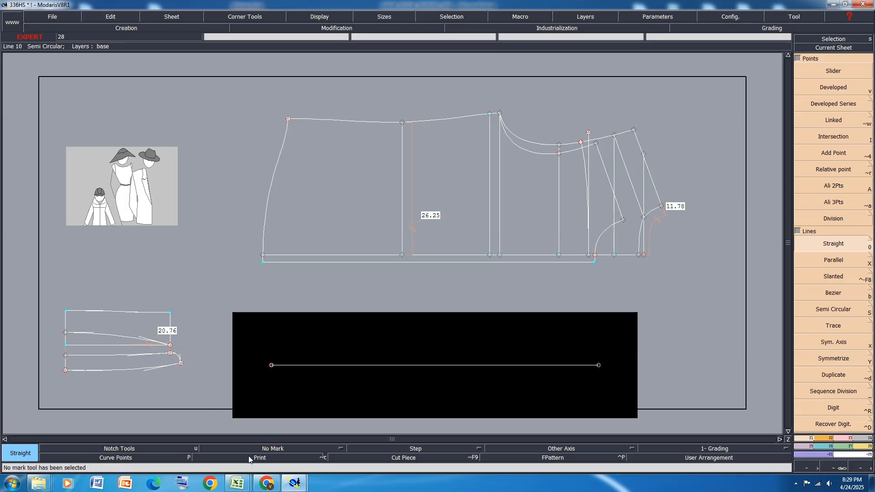
click(237, 484)
click(175, 424)
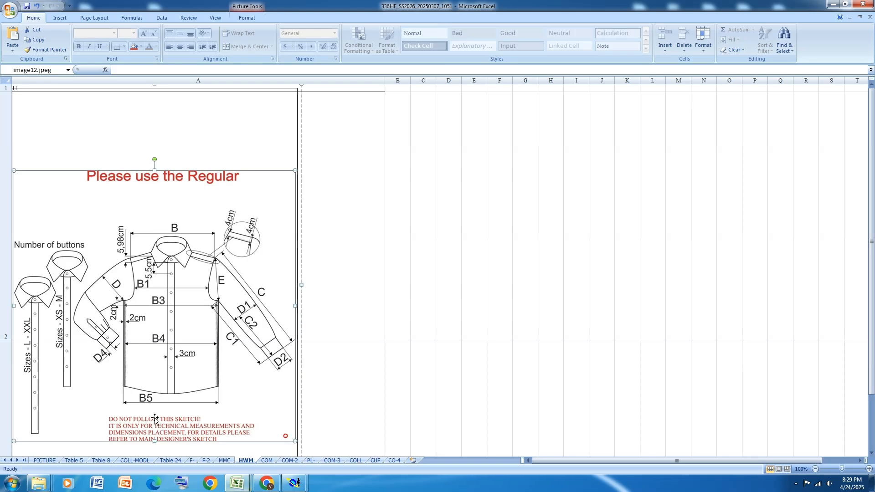
Step: Highlight the "Width at the bottom sleeve" row in yellow on the workbook's MMC sheet
click(224, 460)
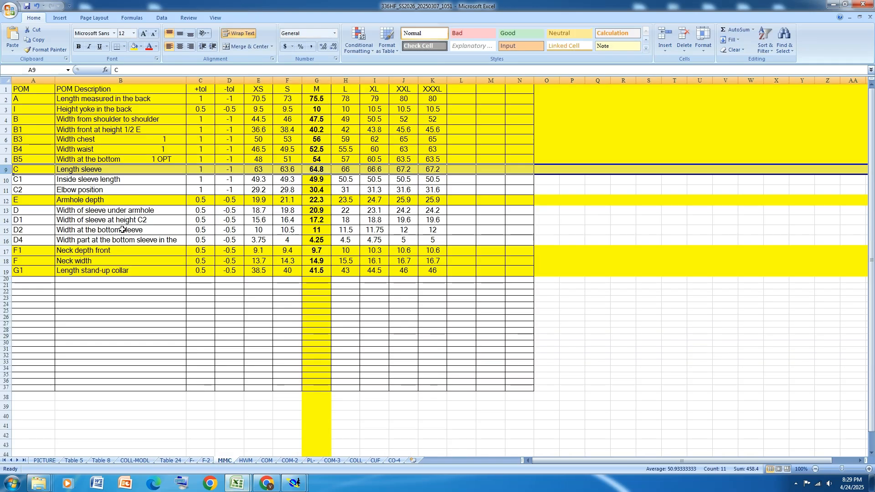
click(8, 220)
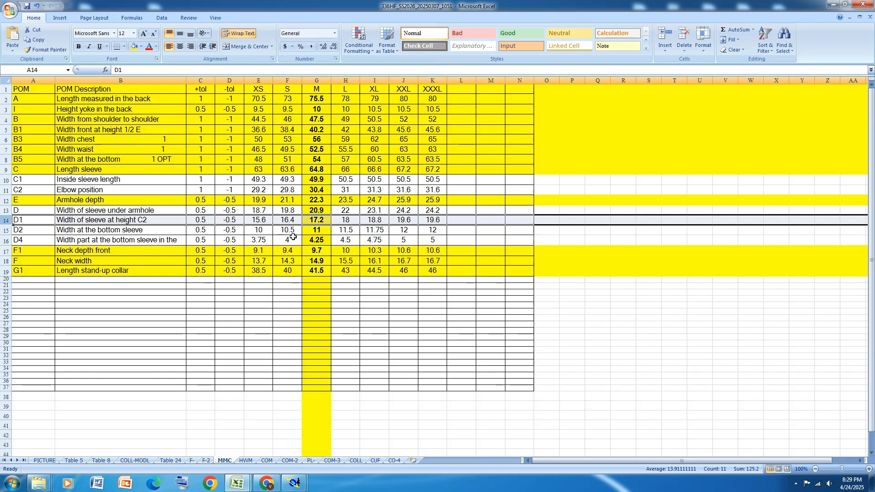
click(6, 230)
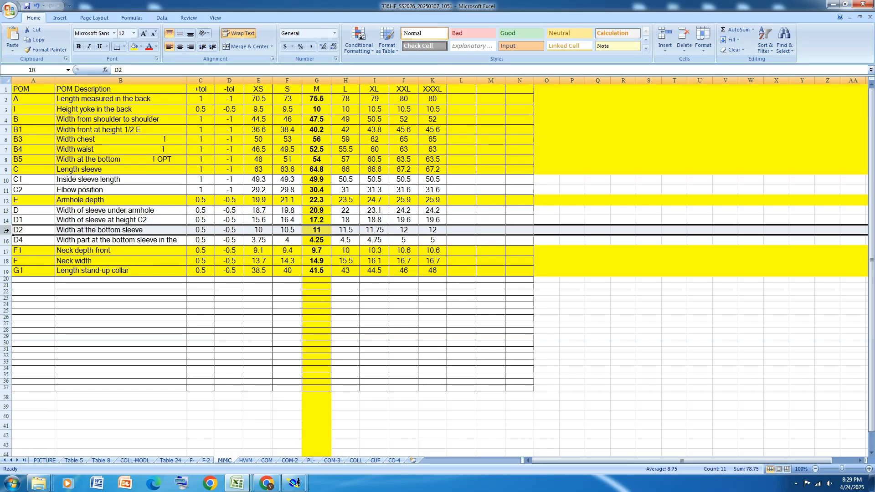
click(135, 46)
Step: Return to Modaris, draw an 11 cm vertical straight line upward from the left end of the sleeve line, and save the model
mouse_move(286, 483)
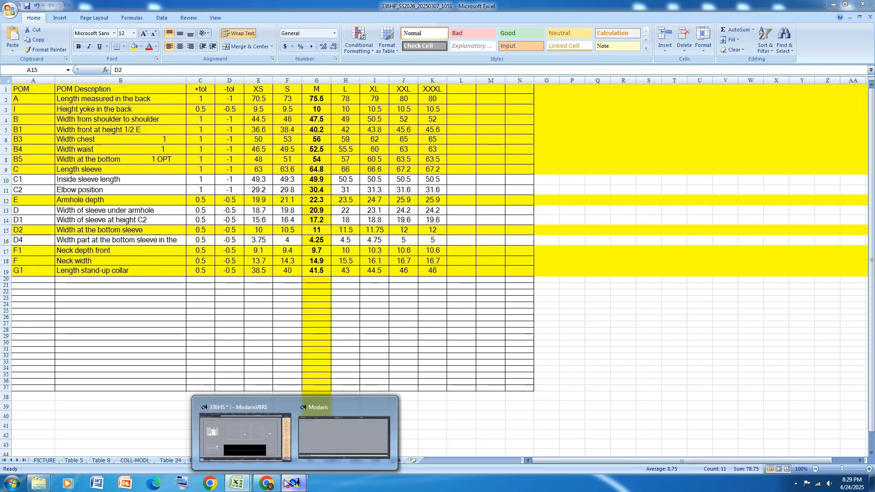
click(335, 435)
click(848, 244)
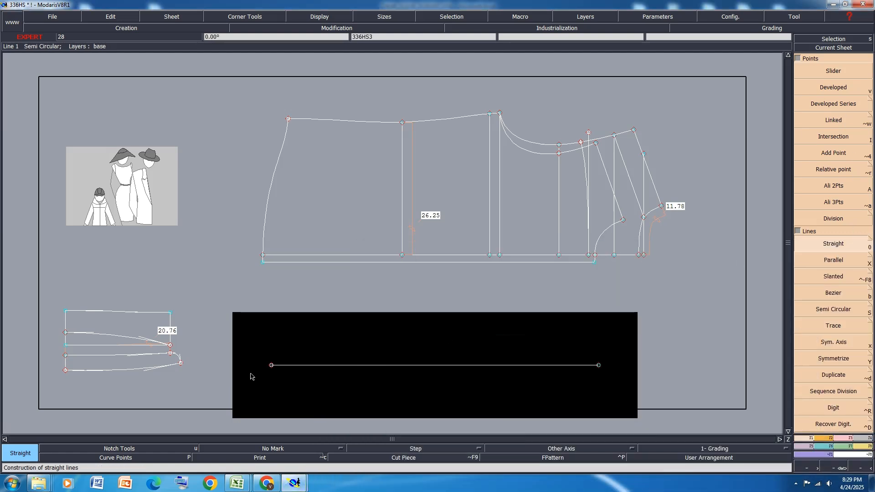
click(271, 365)
text(11)
key(Return)
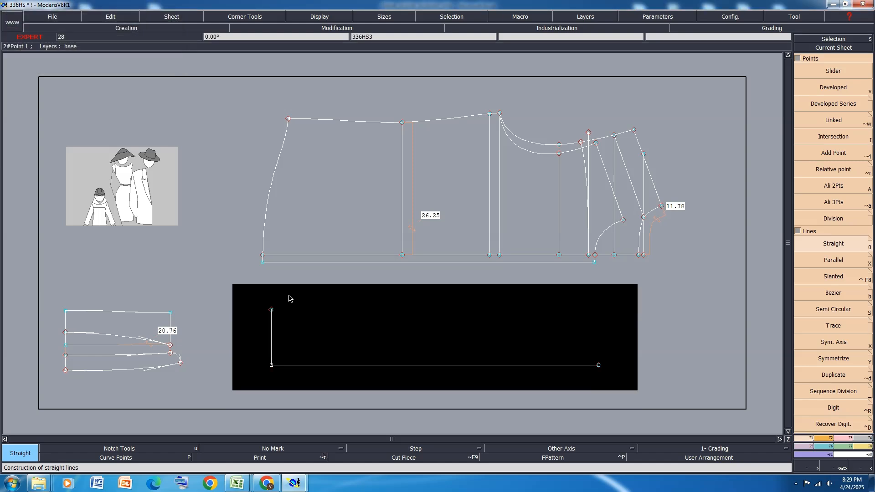
key(ctrl+s)
click(369, 300)
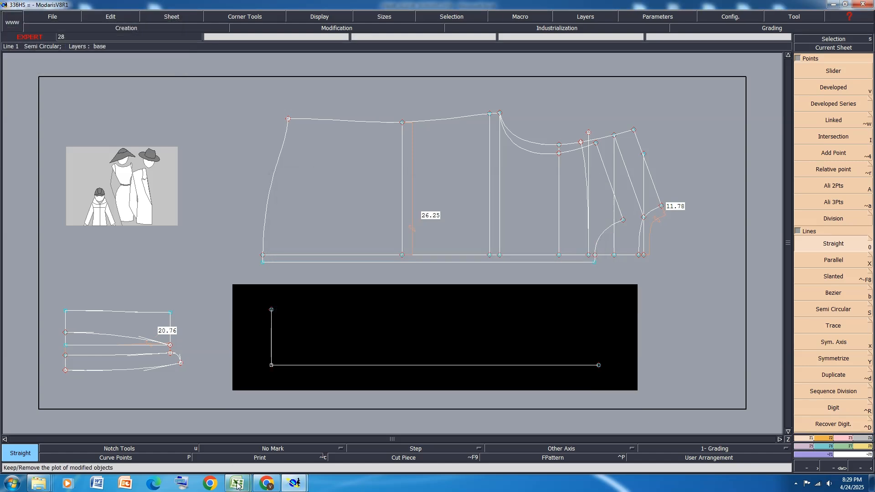
Step: Switch to Excel and highlight the "Inside sleeve length" row in yellow
click(238, 485)
click(289, 431)
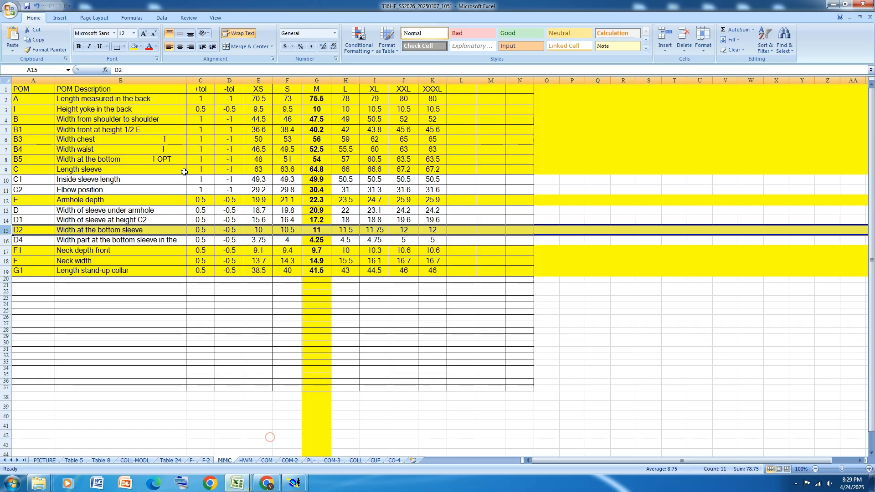
click(6, 181)
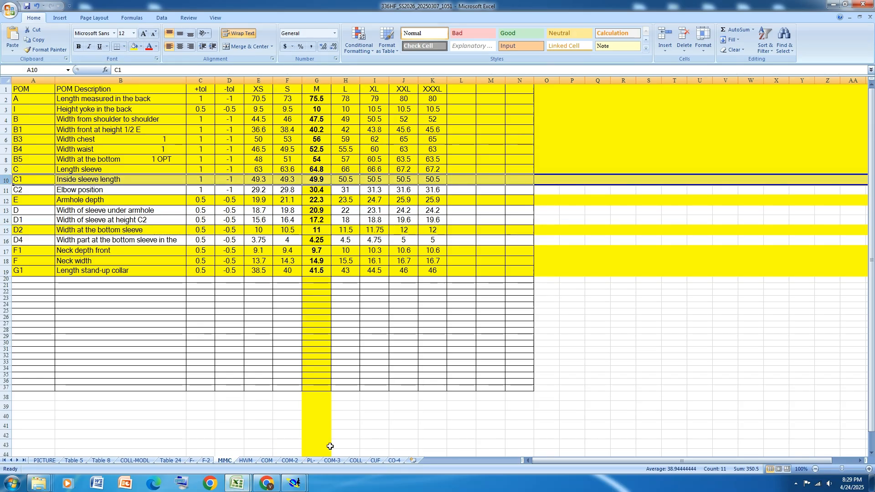
Step: Return to Modaris and draw a Bezier line from the top of the sleeve's vertical line with dx 49 cm and dy 0
mouse_move(294, 484)
click(258, 451)
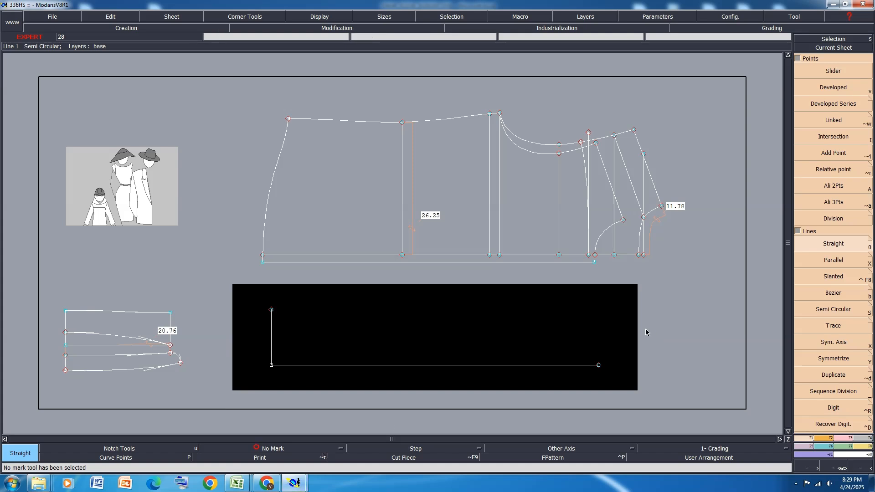
click(845, 296)
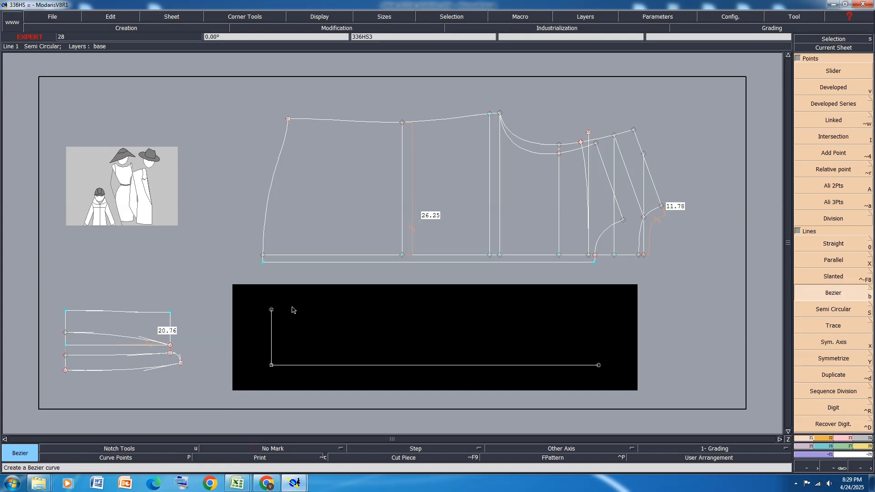
click(272, 311)
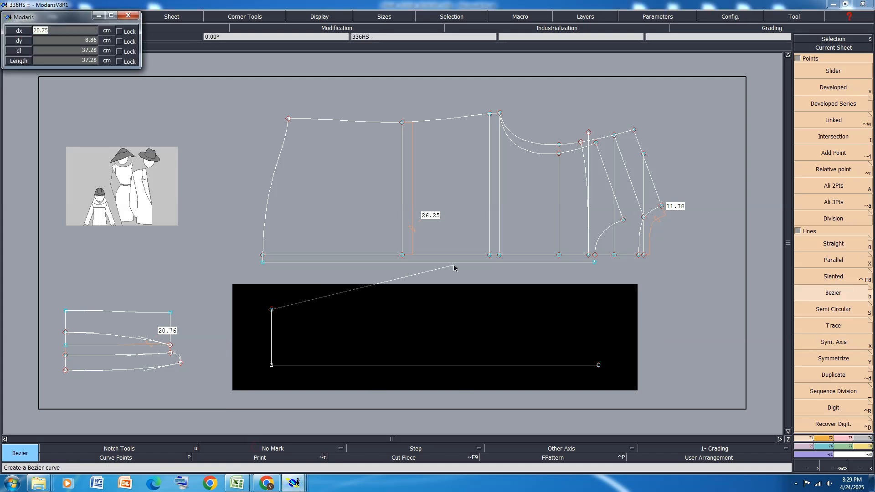
text(49)
key(Down)
text(0)
key(Return)
click(522, 310)
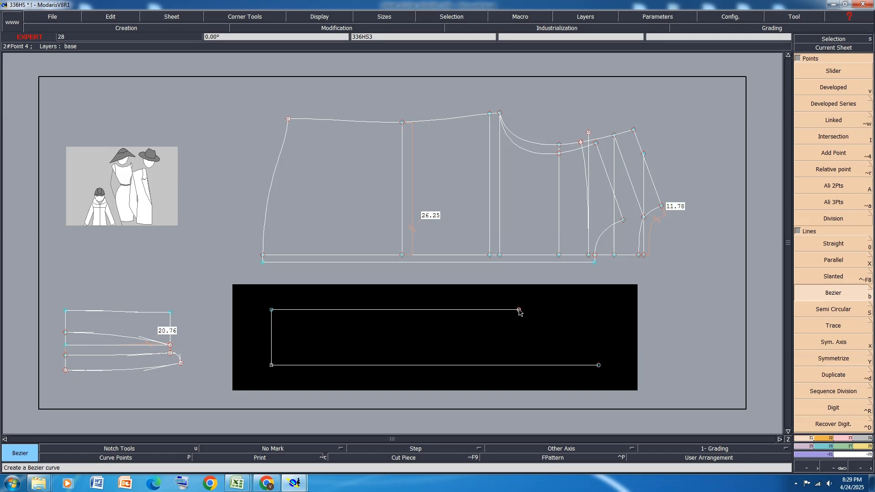
Step: Add a dynamic length measure from the upper sleeve line's free end straight down to the base line
key(l)
click(519, 310)
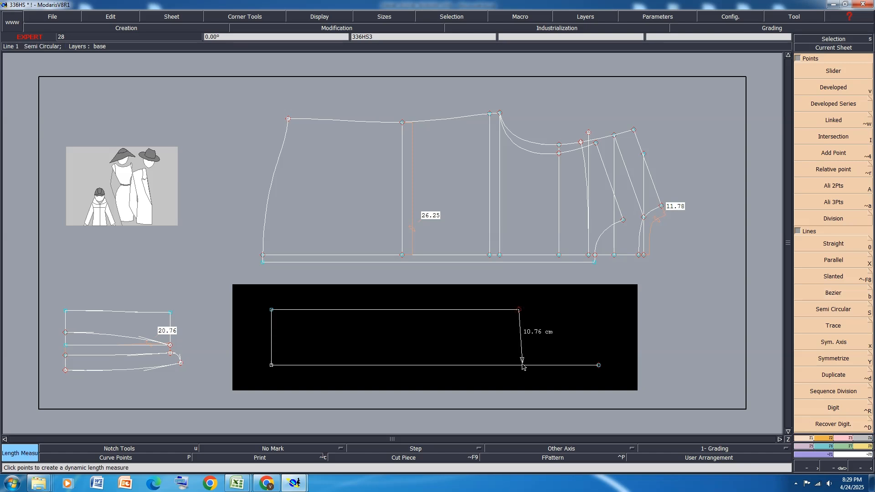
click(520, 365)
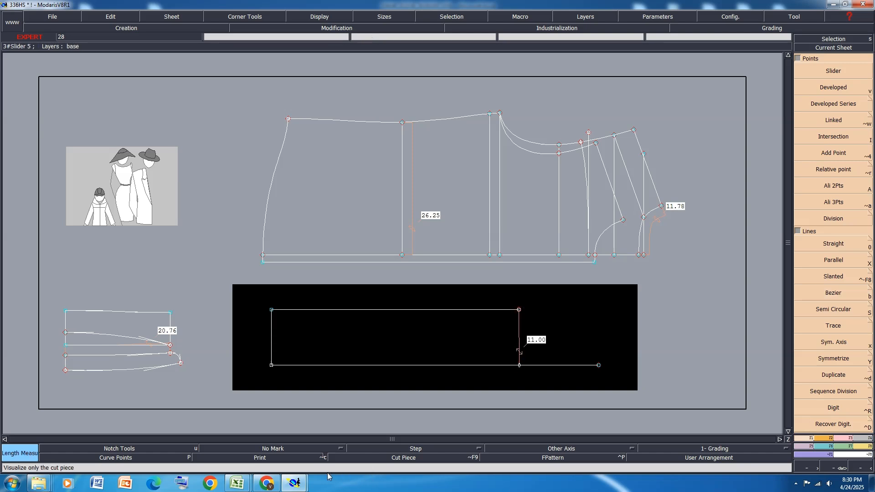
Step: Switch to Excel, highlight the "Width of sleeve under armhole" row in yellow, and check the sleeve dimensions on the HWM sketch
mouse_move(237, 484)
click(286, 440)
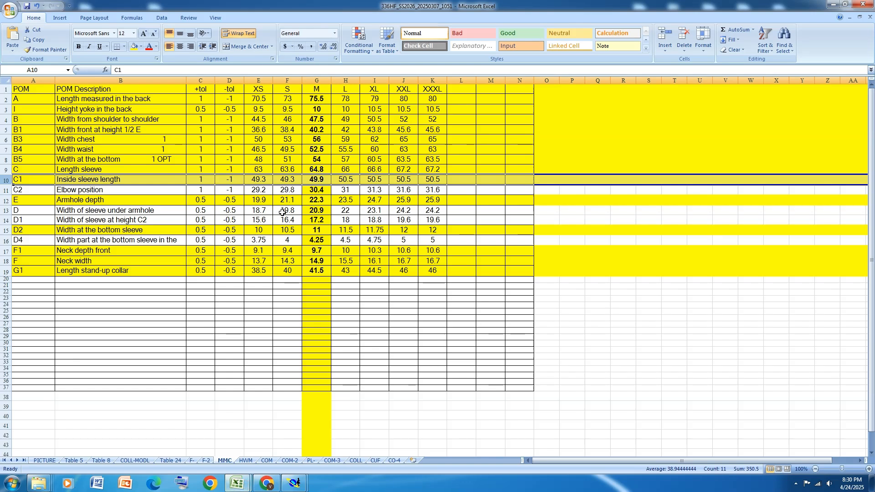
click(14, 211)
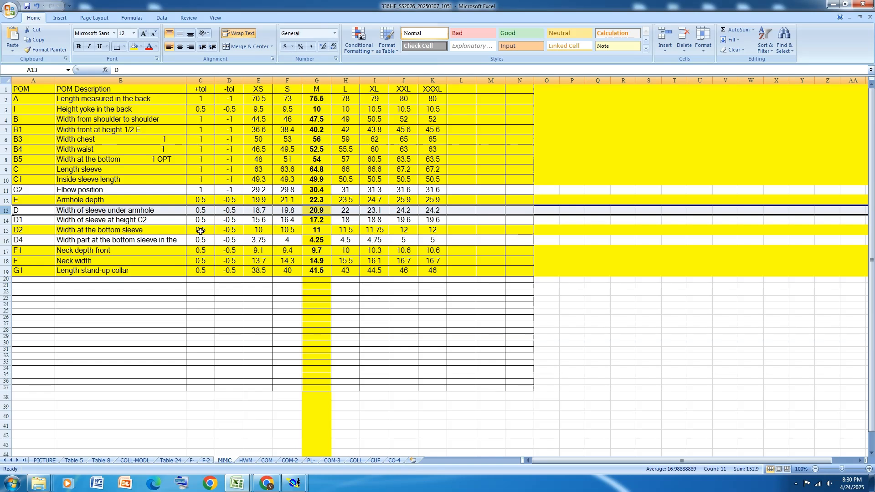
click(134, 46)
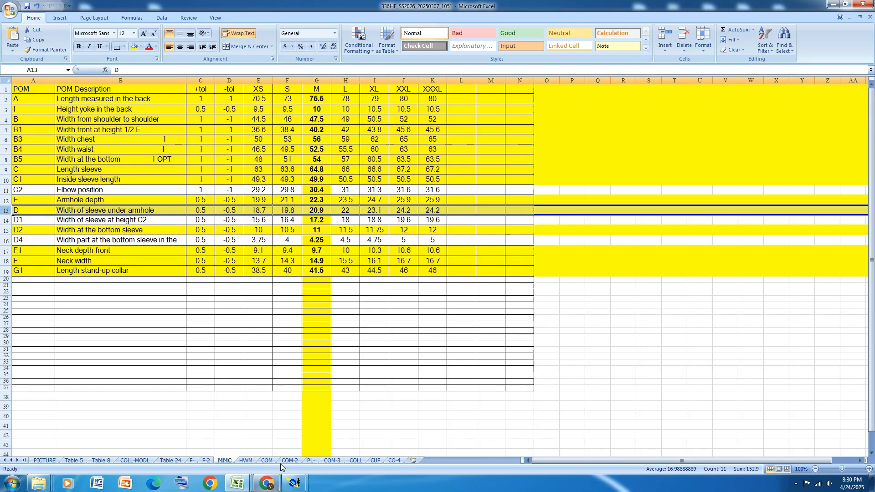
click(246, 461)
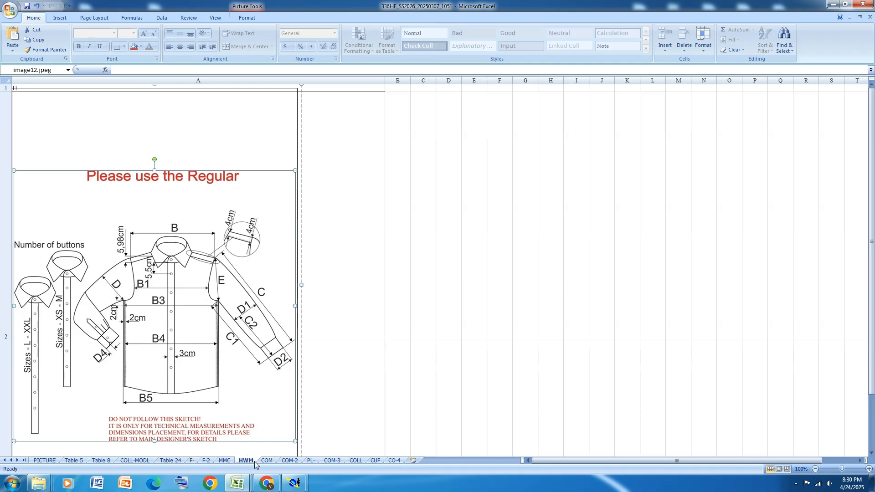
click(224, 461)
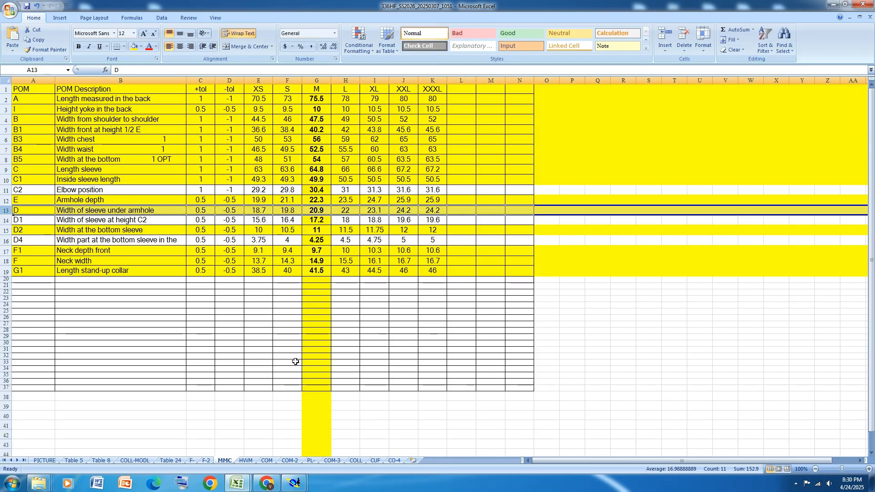
Step: Return to Modaris and move the upper sleeve line's free end straight up, ShiftX 0, to a sleeve width of 20.90 cm
click(295, 483)
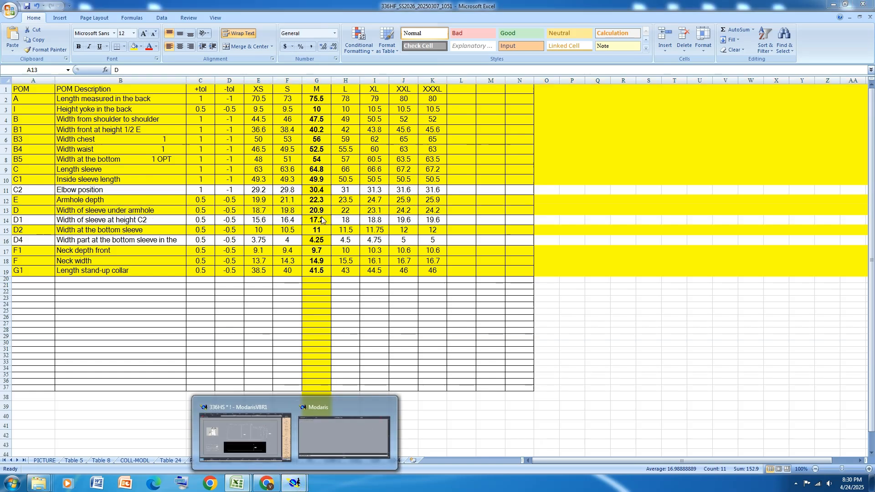
click(251, 438)
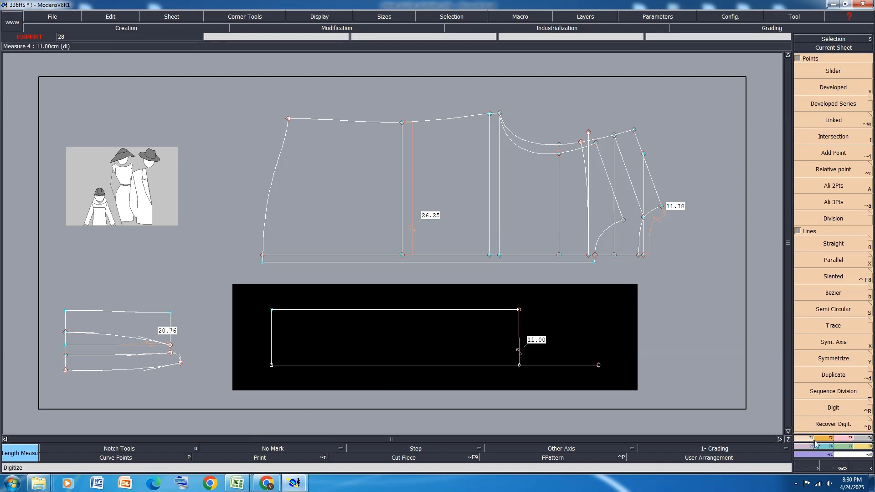
click(842, 437)
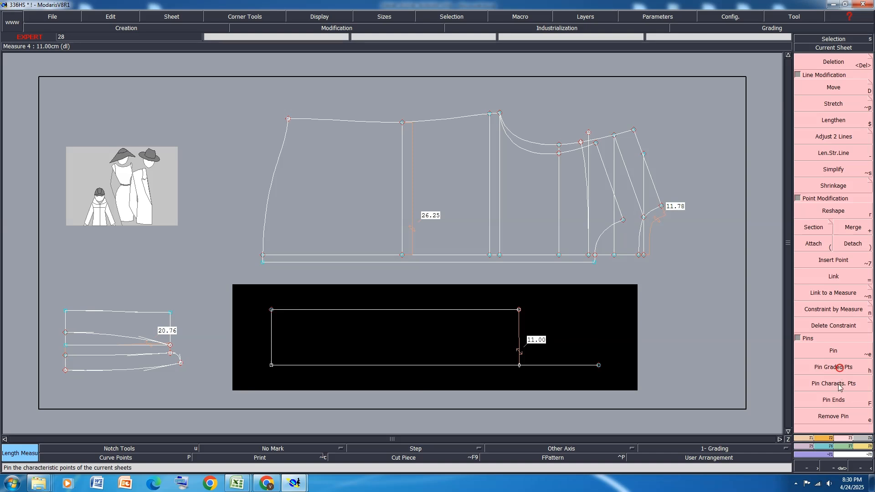
click(838, 89)
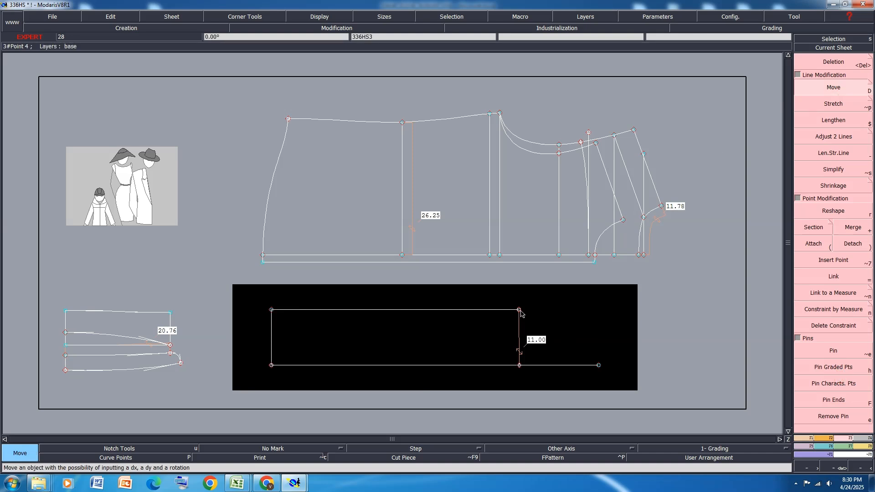
click(519, 310)
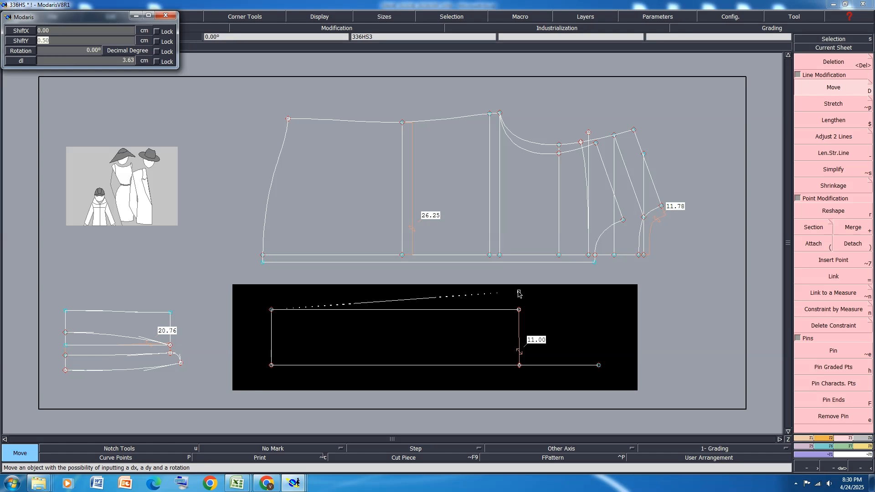
text(5)
key(Return)
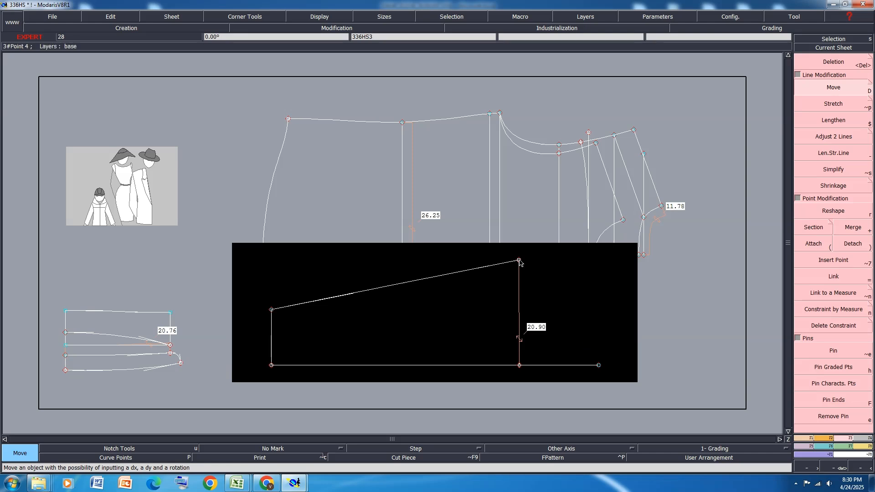
Step: Draw a Bezier line from the raised sleeve point to the right end of the base line
click(808, 439)
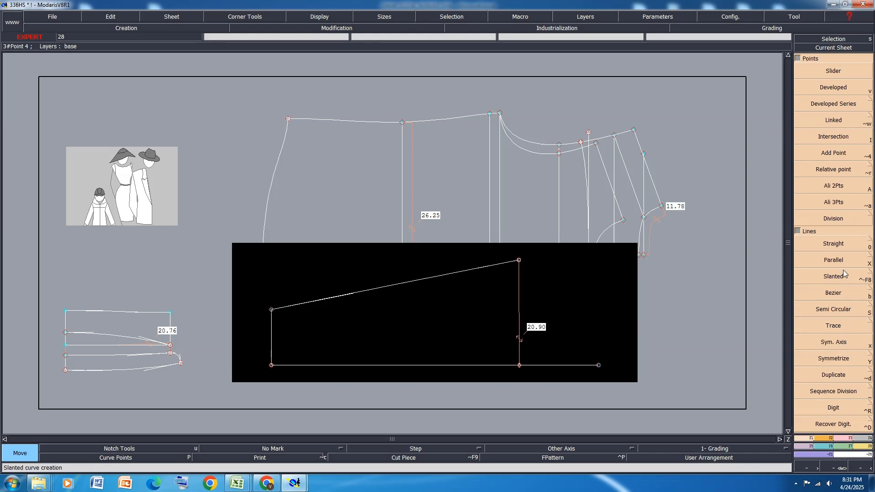
click(840, 294)
click(518, 260)
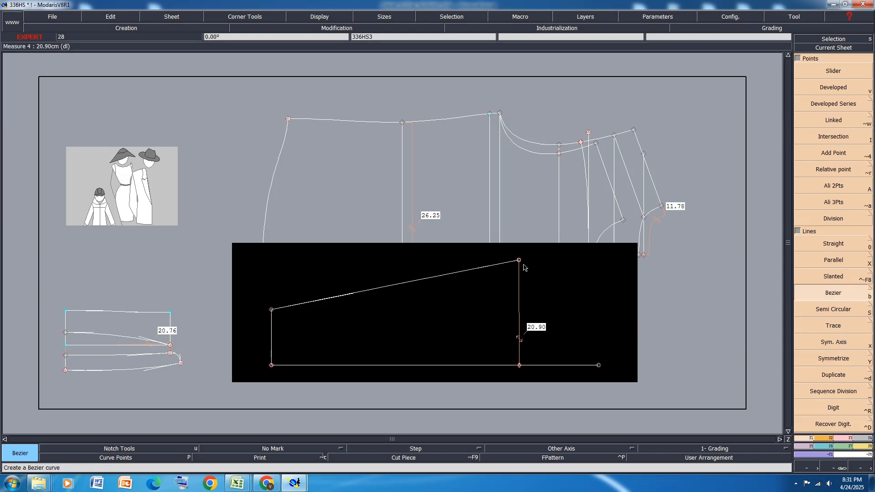
click(598, 365)
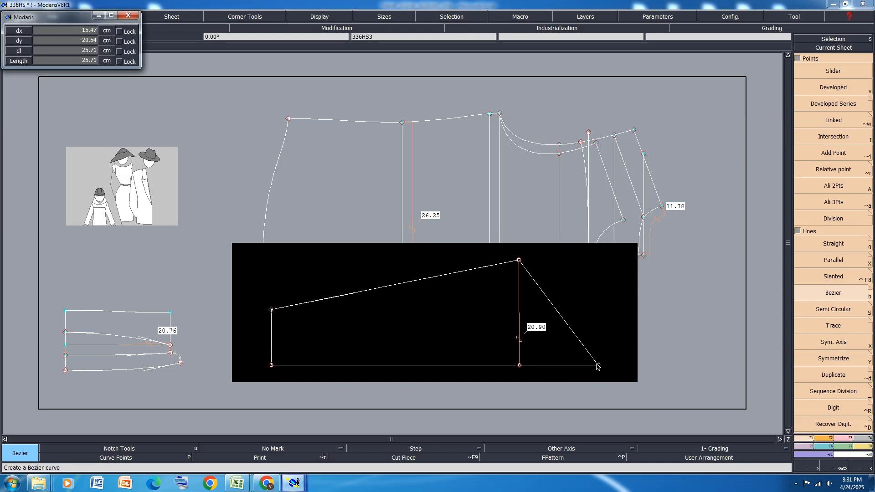
Step: Delete the length measure inside the sleeve outline and save the model
key(Delete)
click(520, 345)
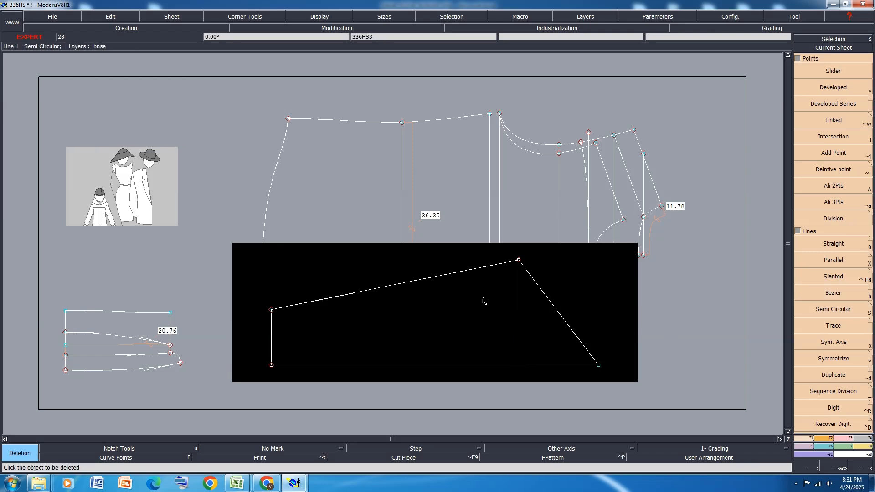
key(ctrl+s)
click(380, 294)
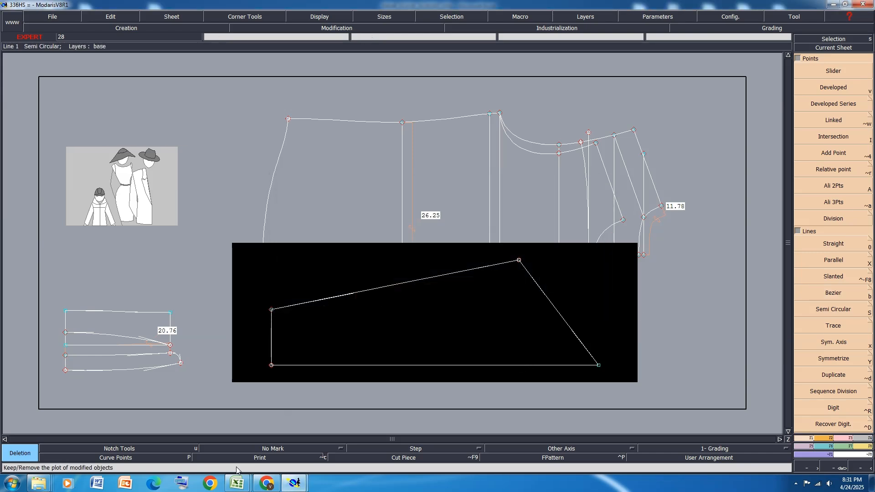
Step: Switch to Excel and highlight the "Elbow position" row in yellow on the MMC sheet
mouse_move(238, 483)
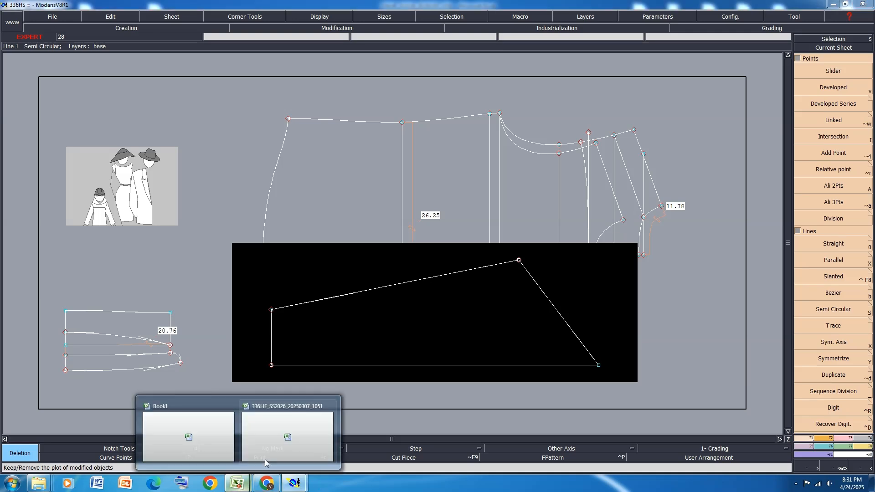
click(275, 445)
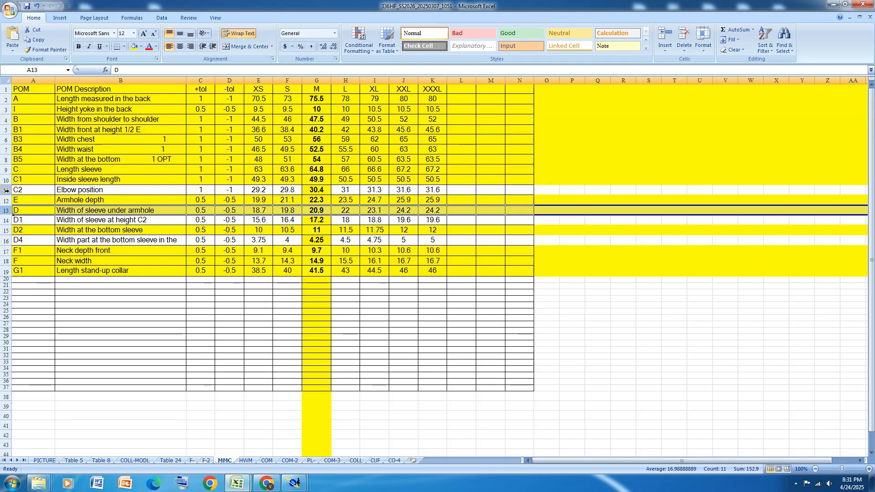
click(7, 190)
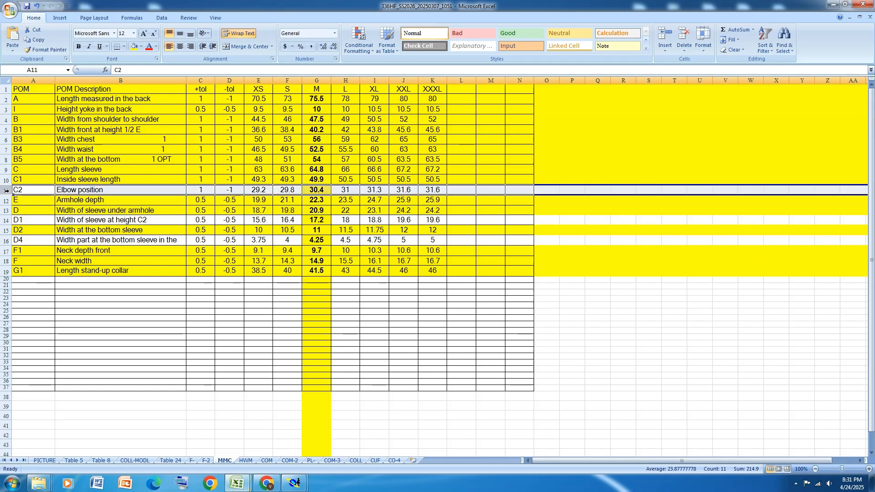
click(135, 47)
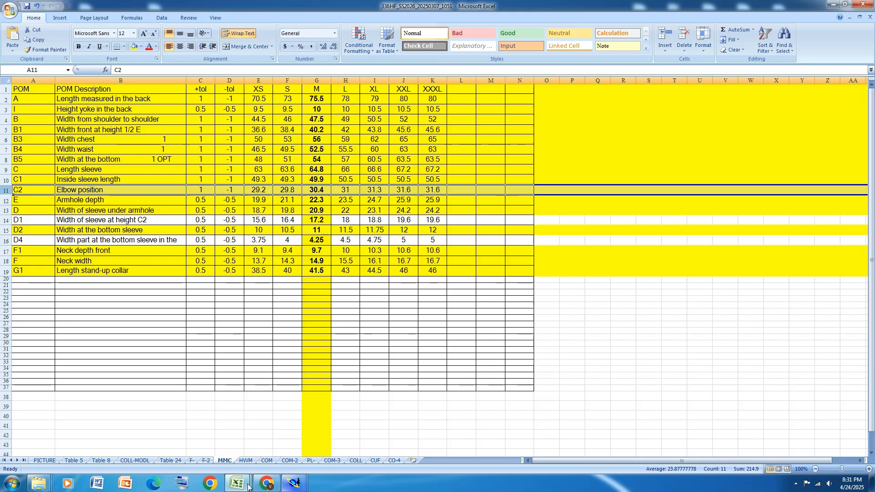
Step: Return to Modaris, create a developed point 30.40 cm from the left end of the sleeve's base line, and insert it into the line
mouse_move(294, 488)
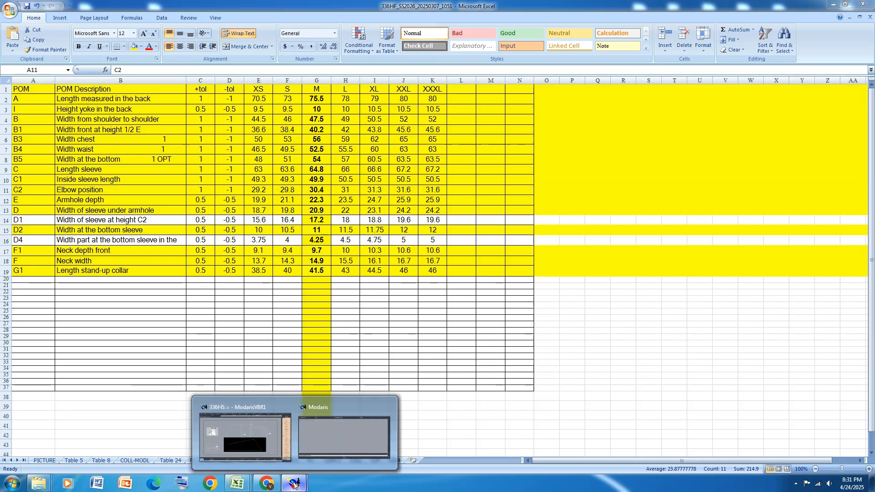
click(247, 442)
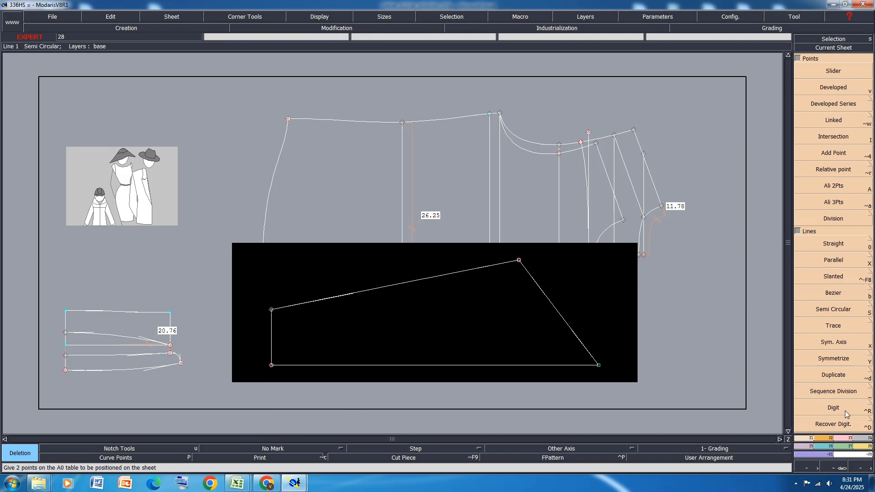
key(v)
click(272, 366)
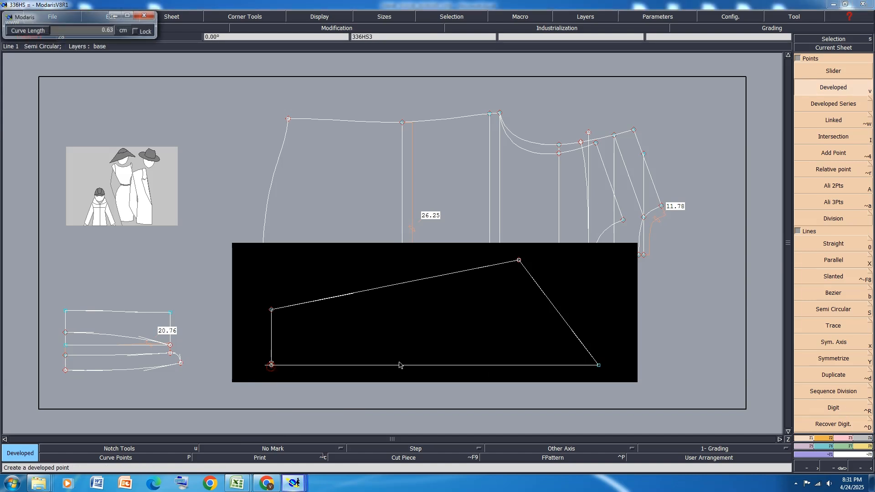
text(30)
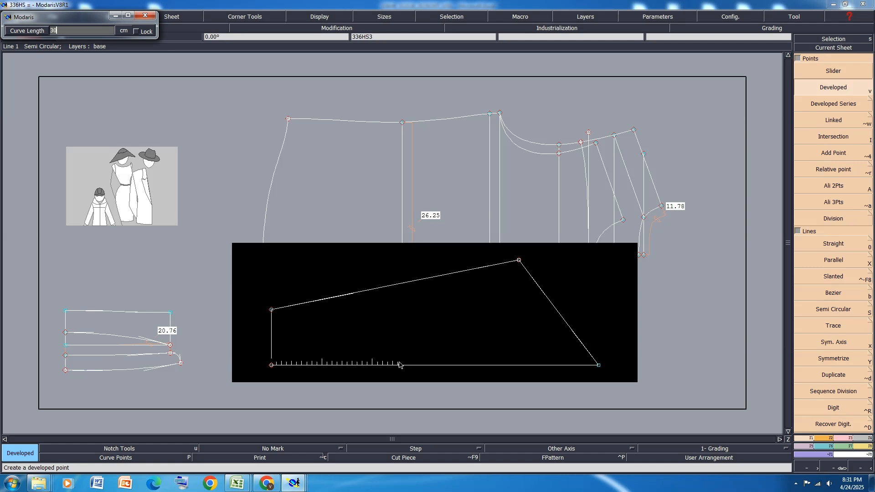
key(Return)
key(Insert)
click(425, 366)
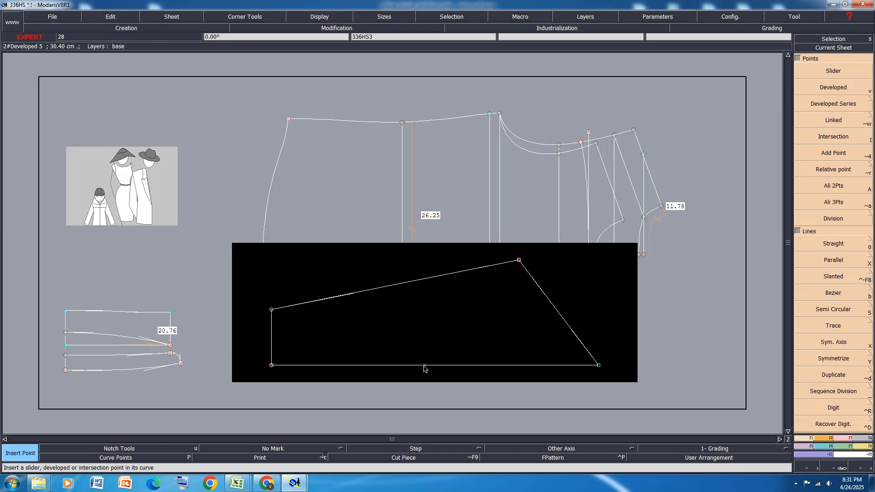
Step: Switch to Excel and highlight the "Width of sleeve at height C2" row in yellow on the MMC sheet
mouse_move(237, 484)
click(298, 441)
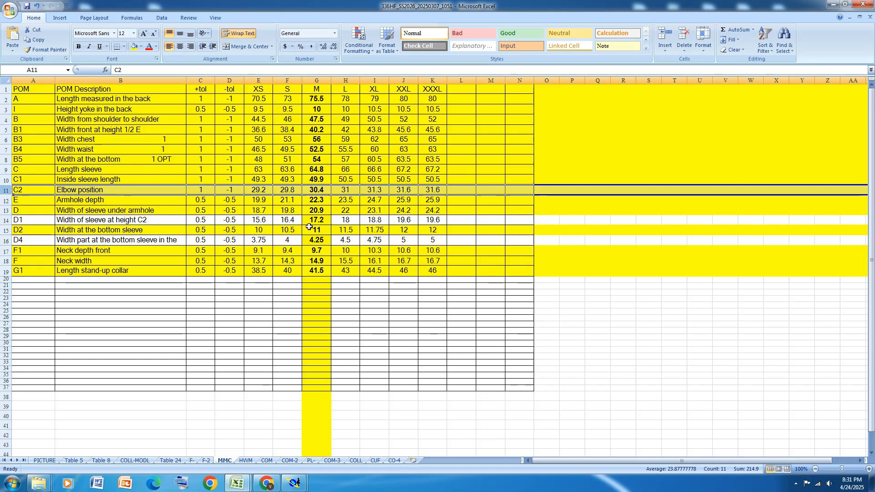
click(8, 221)
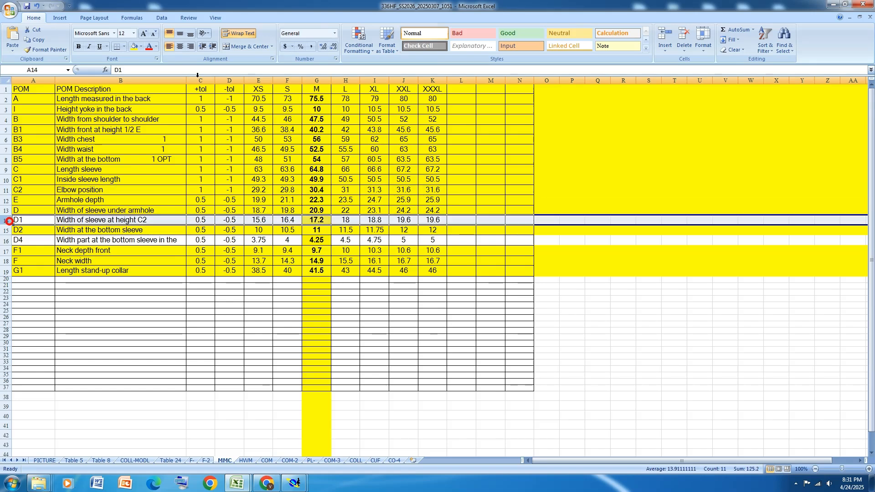
click(134, 46)
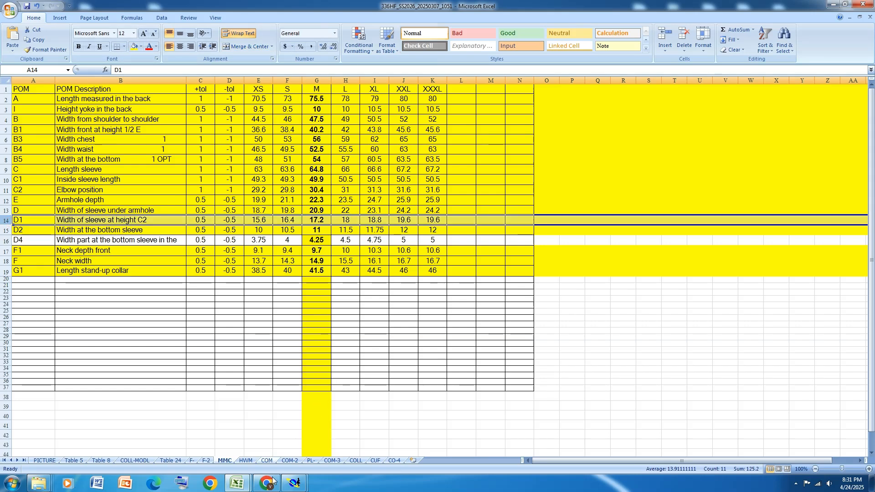
Step: Return to Modaris, draw a straight vertical elbow line 17.2 cm up from the inserted base-line point, and save the model
mouse_move(295, 483)
click(278, 442)
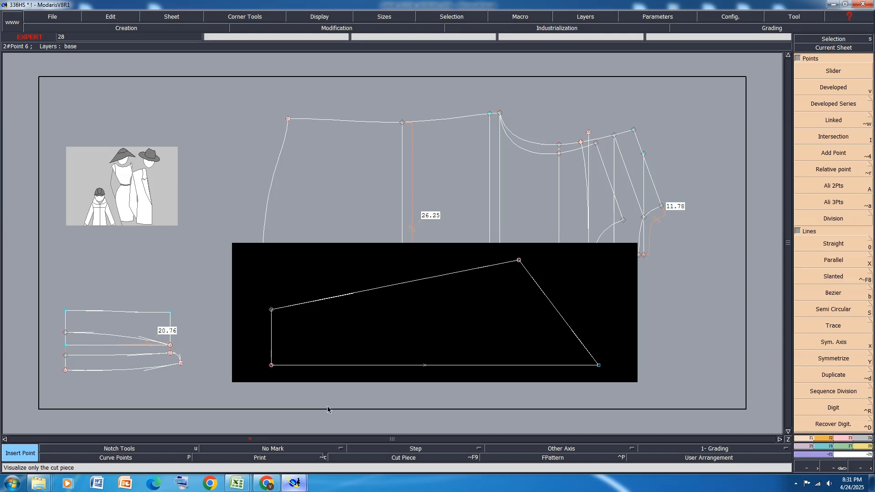
key(0)
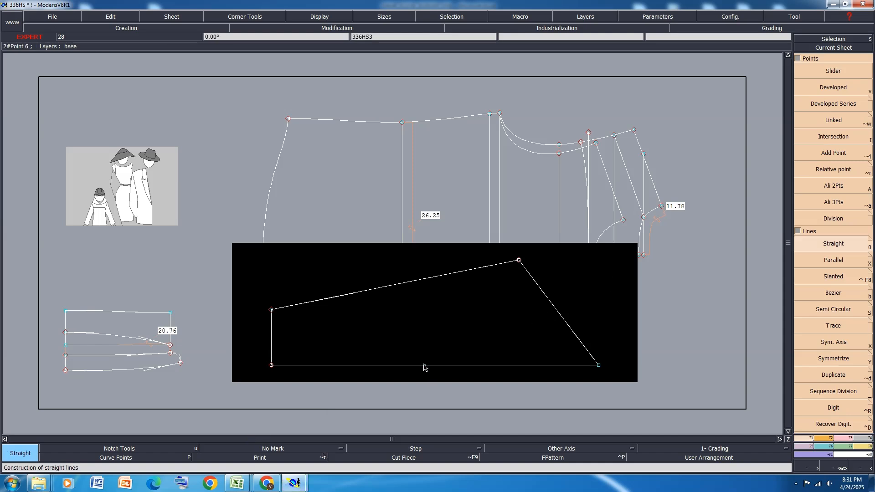
click(424, 365)
key(Down)
text(0)
key(Down)
text(17.3)
key(Return)
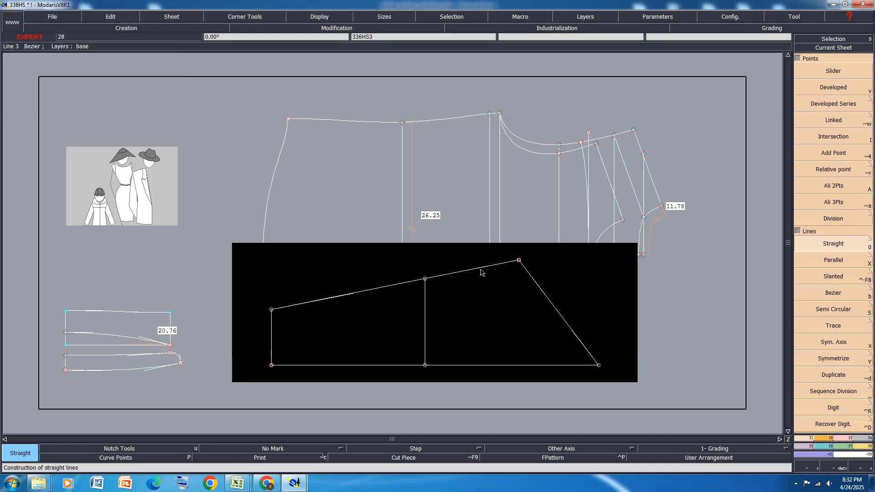
key(ctrl+s)
click(383, 294)
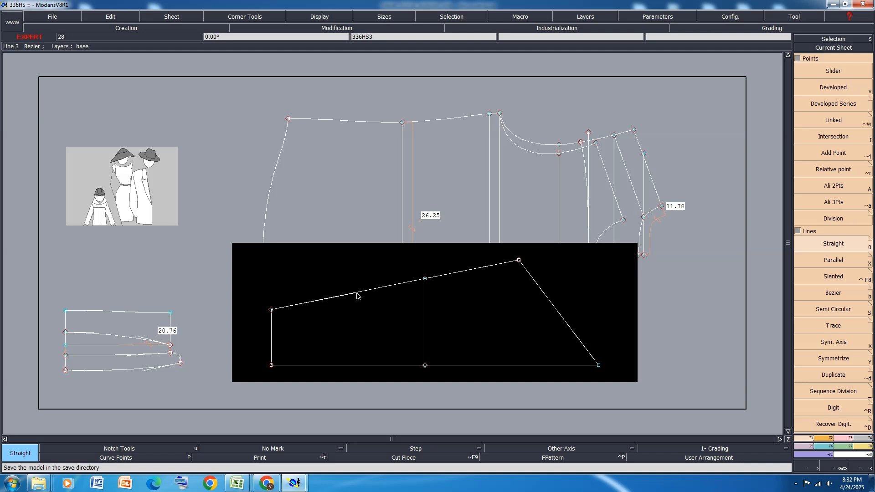
Step: Add a dynamic length measure along the sleeve's slanted underarm line
key(l)
click(357, 293)
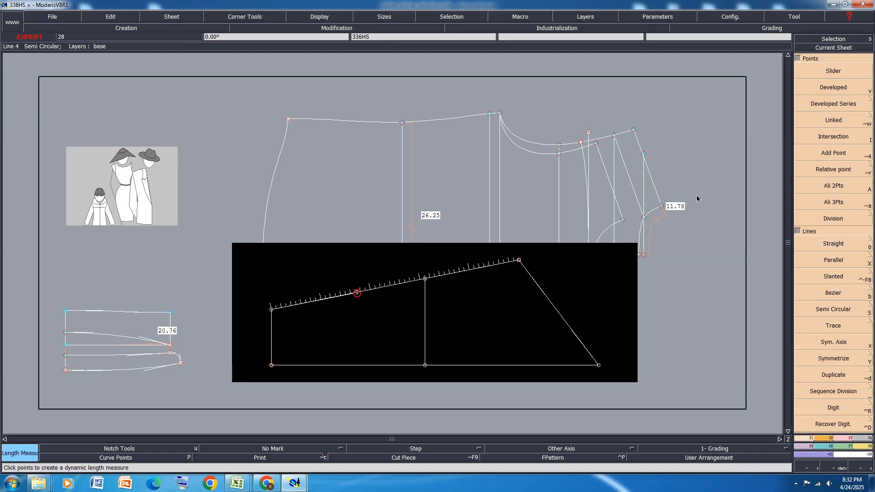
click(697, 196)
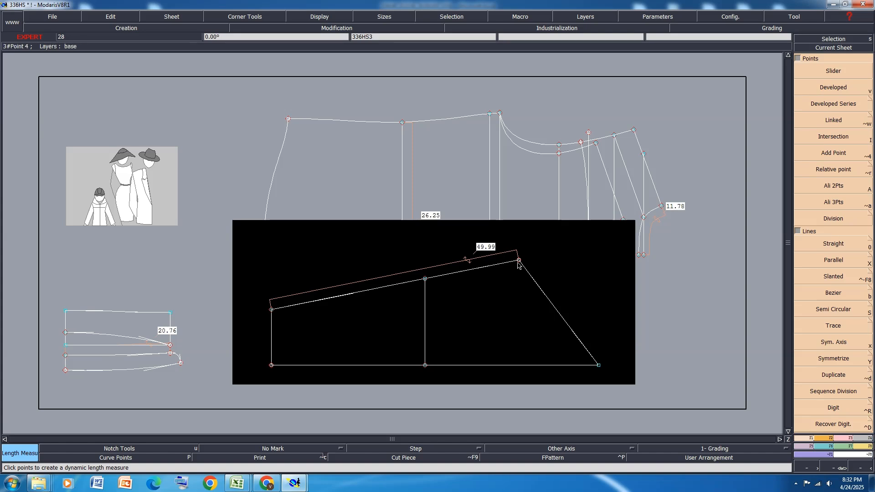
click(841, 438)
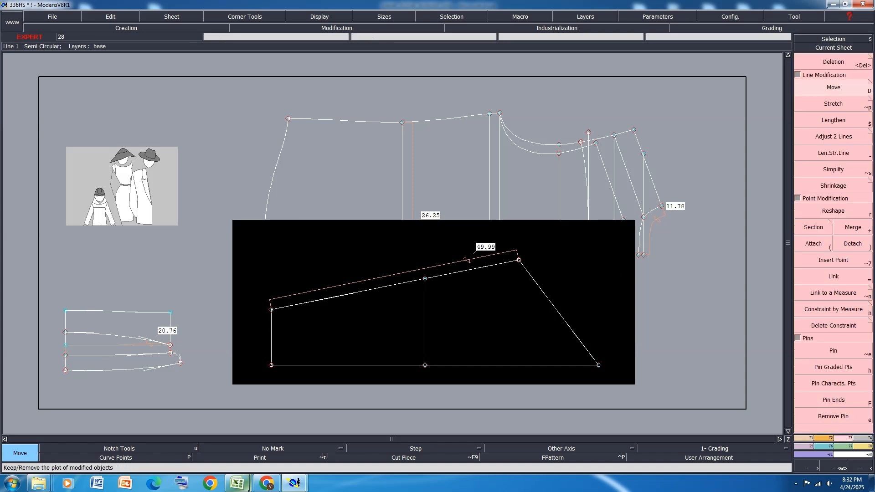
Step: Switch to Excel and check measurement D4 in its MMC row and on the HWM sheet's shirt sketch
mouse_move(237, 483)
click(288, 435)
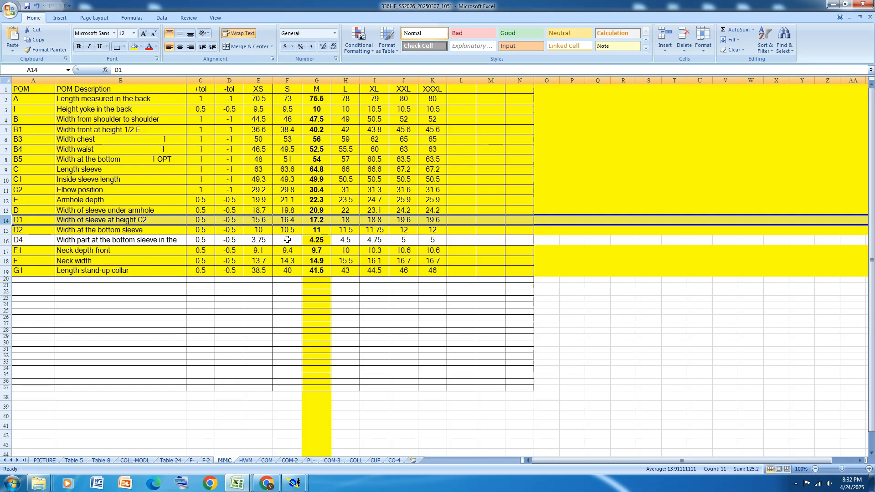
click(6, 241)
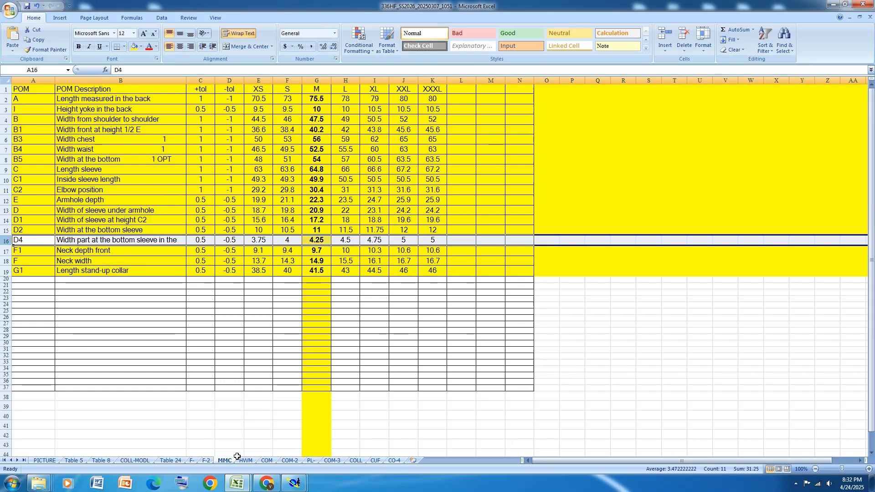
click(251, 460)
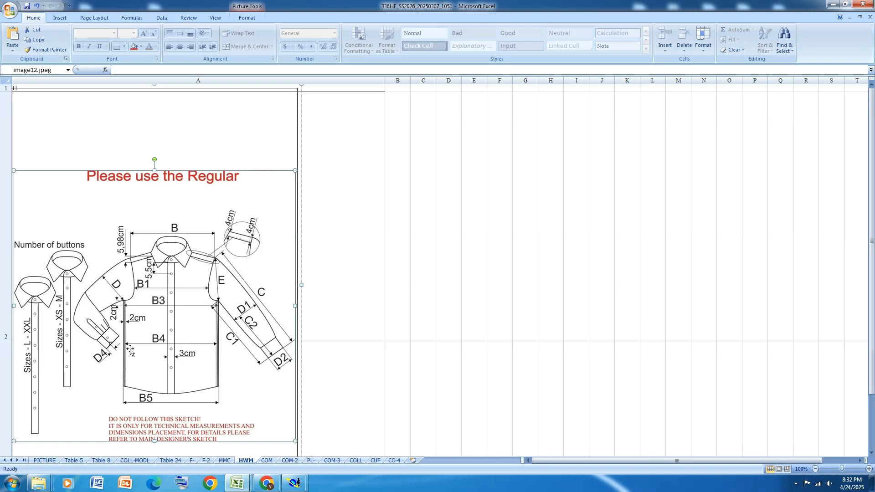
Step: Return to Modaris and reshape the straight sleeve cap line into an S-curve, hollow near the underarm and rounded towards the base line
click(294, 483)
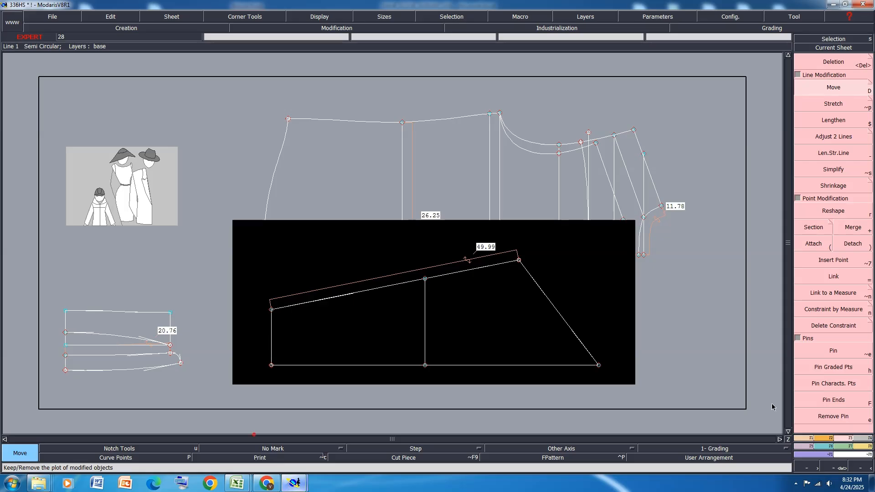
scroll(611, 300, up, 1)
click(835, 214)
click(514, 293)
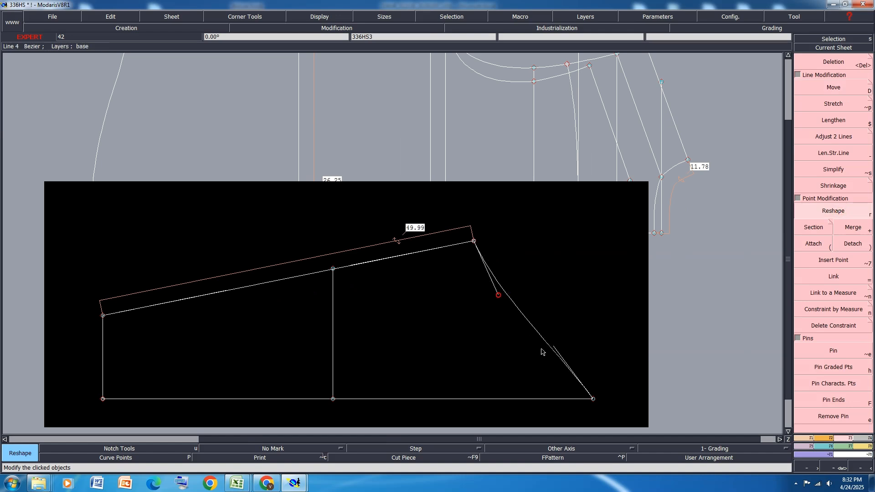
click(555, 348)
click(587, 321)
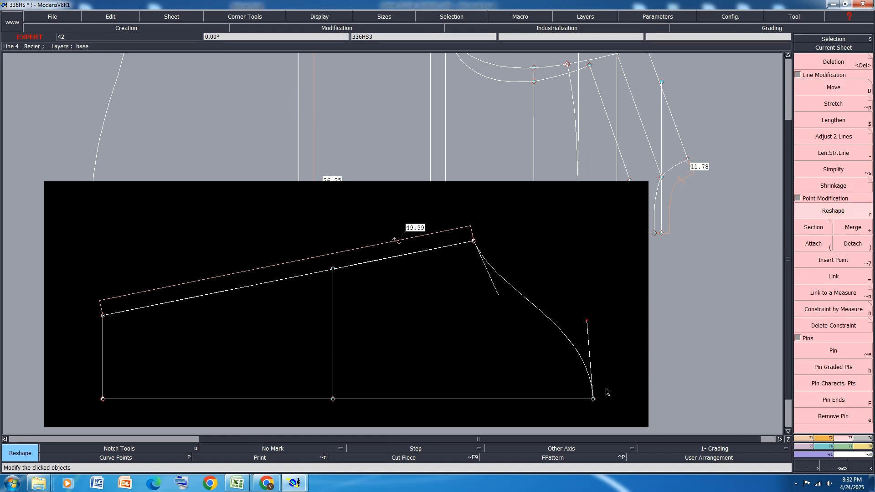
scroll(611, 405, up, 1)
click(574, 280)
click(575, 277)
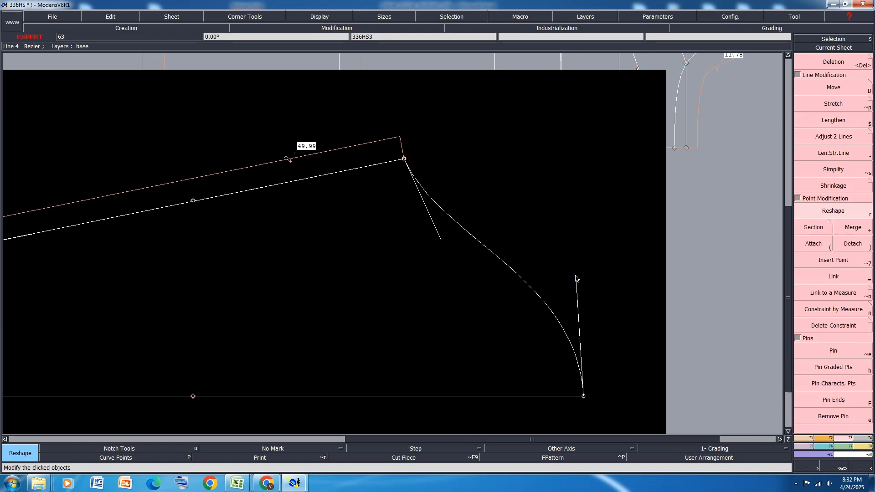
Step: Draw a second Bezier line between the sleeve cap's end points and reshape it into a lower S-curve inside the first
key(b)
click(404, 159)
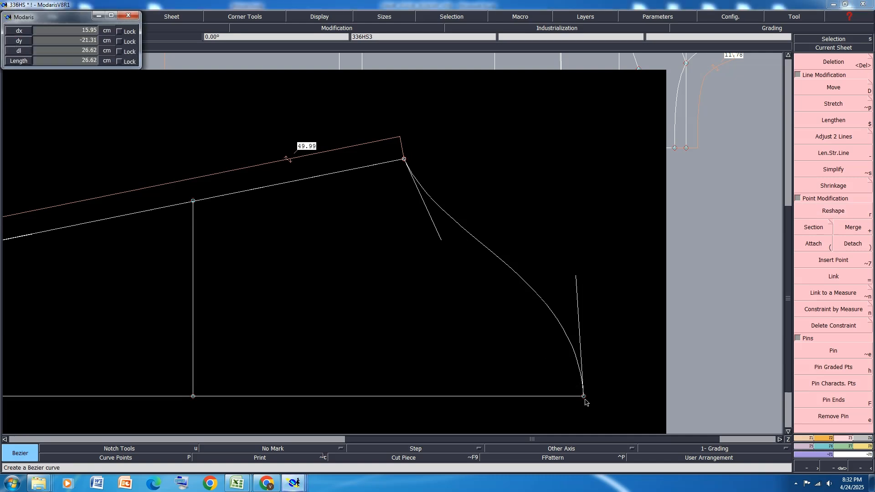
right_click(584, 396)
click(833, 211)
click(457, 229)
click(427, 230)
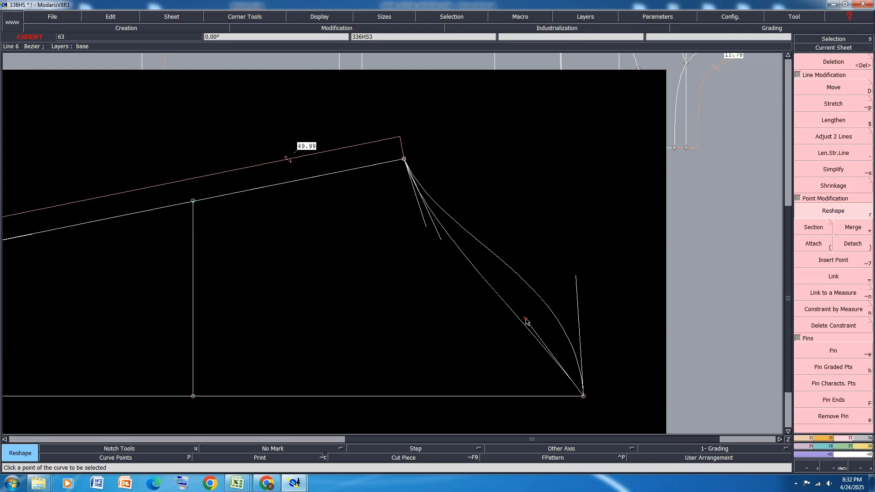
click(558, 303)
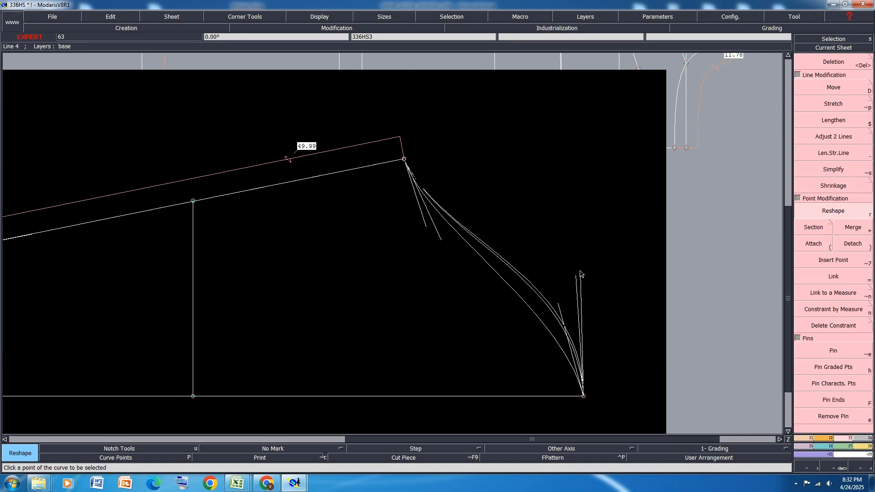
Step: Refine the tangent handles of both sleeve cap curves and save the model
click(577, 270)
click(560, 301)
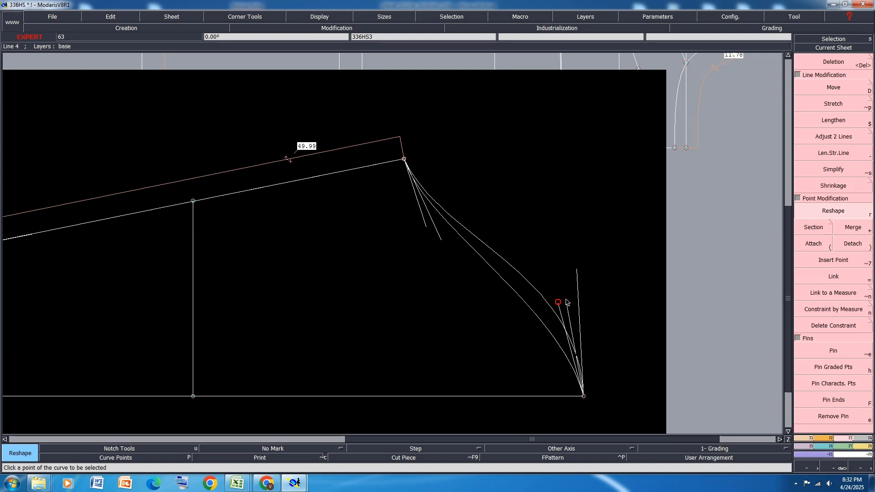
click(578, 272)
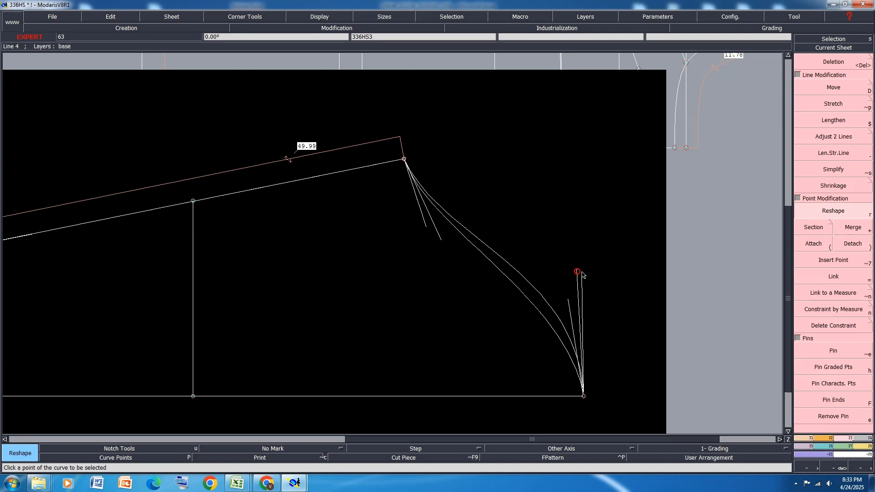
click(585, 274)
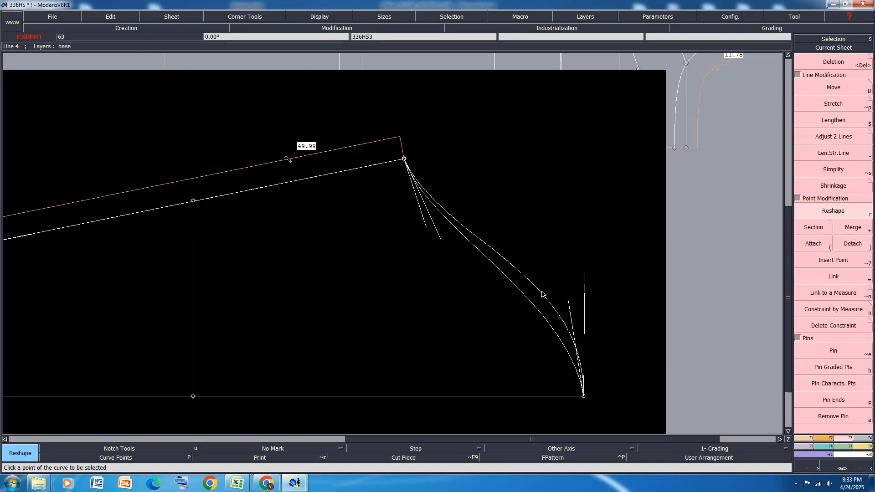
click(426, 227)
click(421, 231)
scroll(539, 231, down, 2)
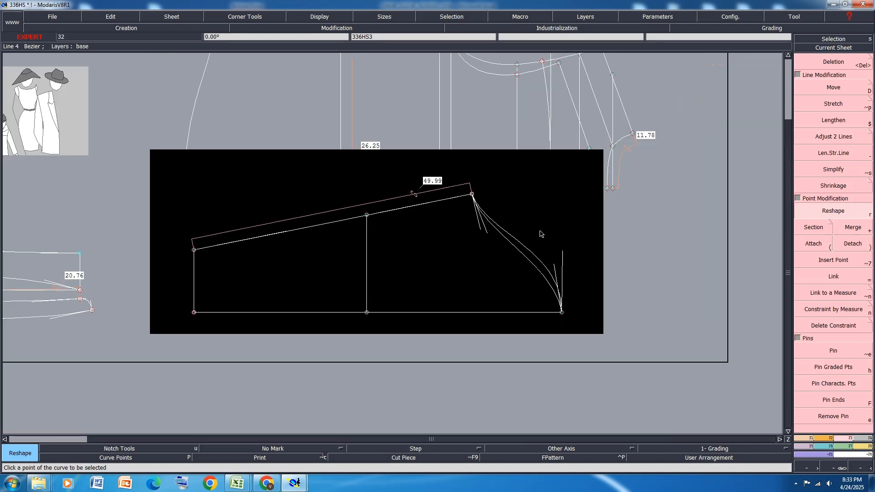
key(ctrl+s)
click(370, 294)
Step: Switch to Excel and highlight the D4 "Width part at the bottom sleeve" row in yellow on the MMC sheet
mouse_move(238, 486)
click(275, 442)
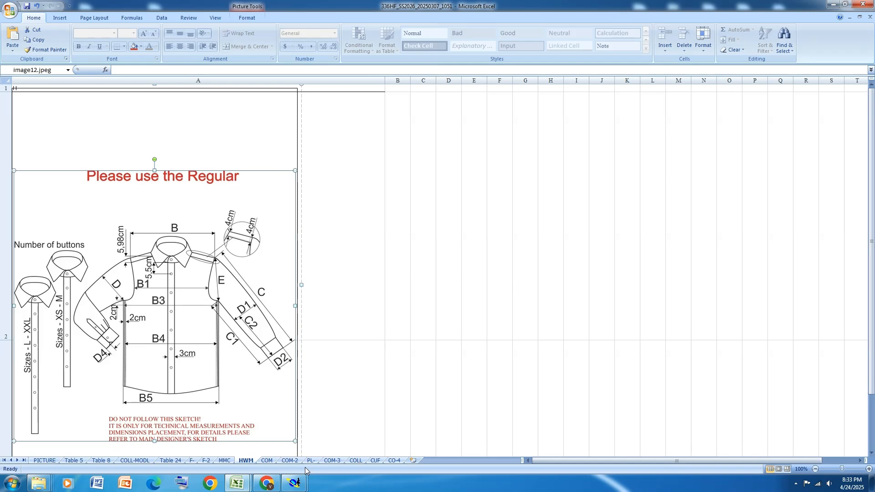
click(296, 484)
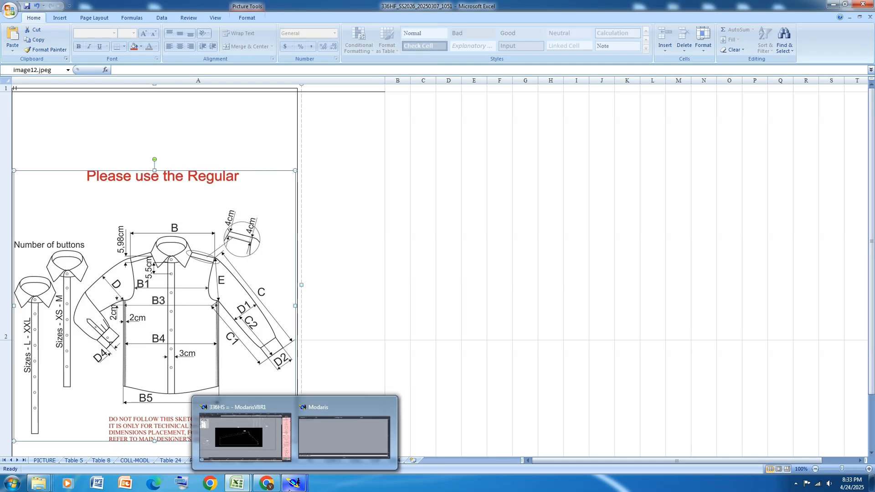
mouse_move(240, 483)
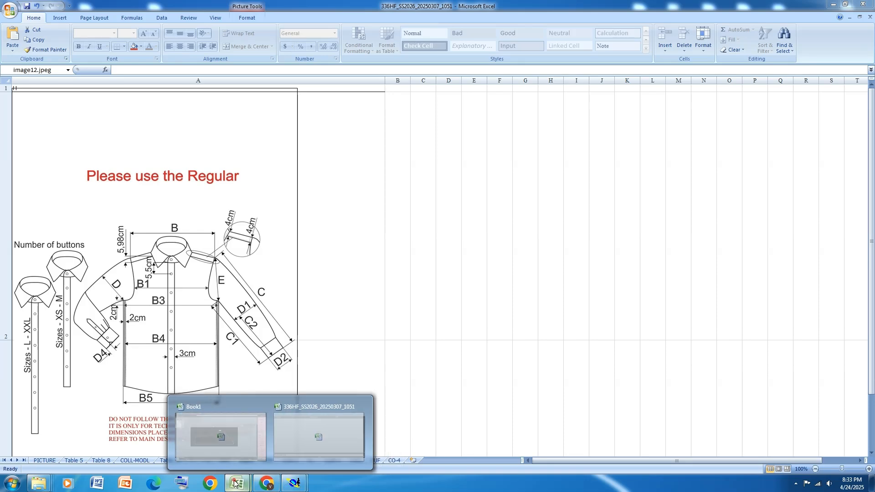
click(289, 440)
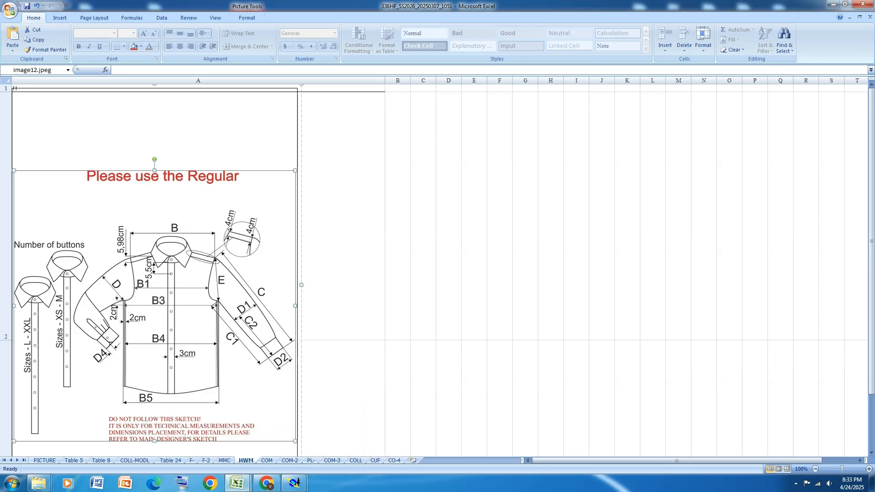
click(223, 461)
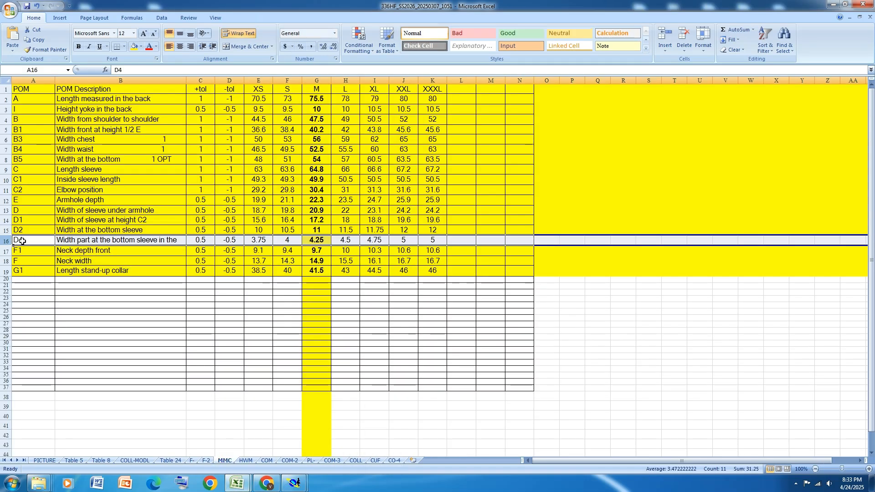
click(133, 46)
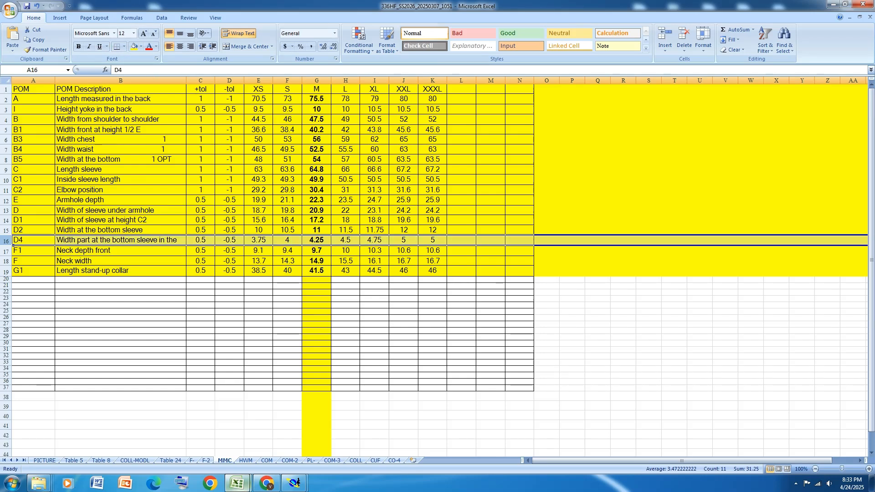
Step: Switch back to Modaris and show the sleeve sheet
click(294, 483)
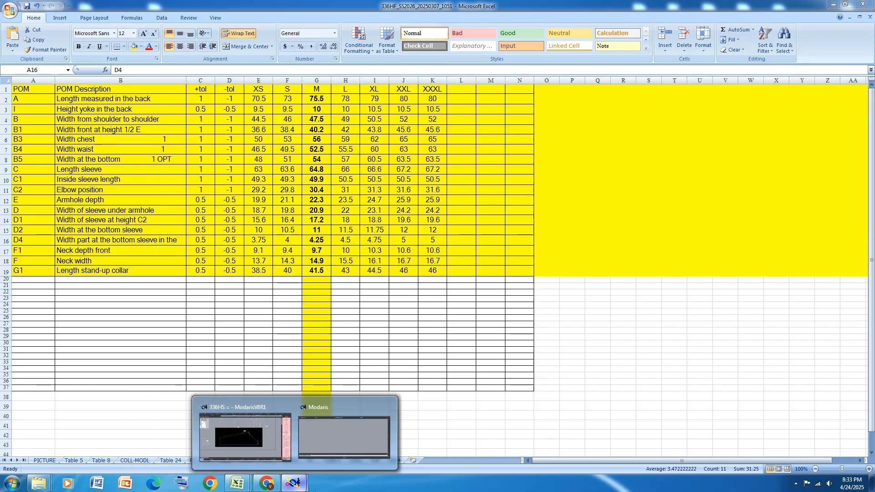
click(261, 427)
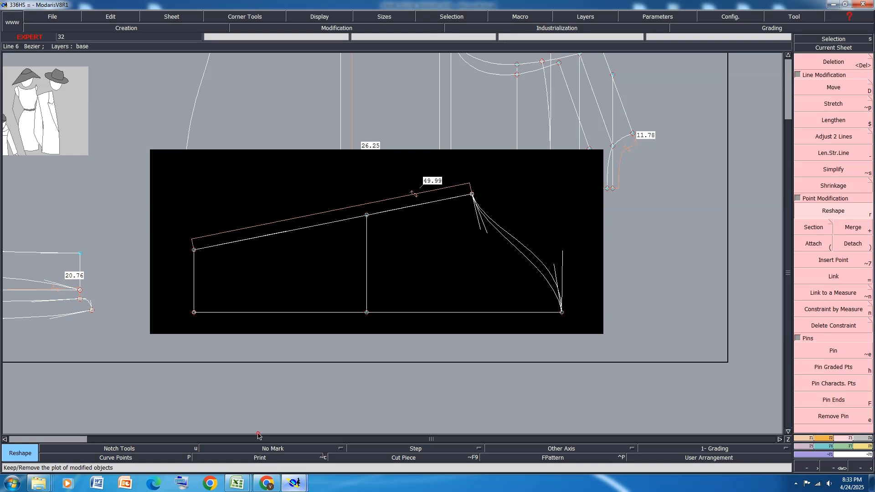
Step: Try a developed point 5.25 cm along the sleeve hem from its upper corner, and undo it
key(d)
click(195, 249)
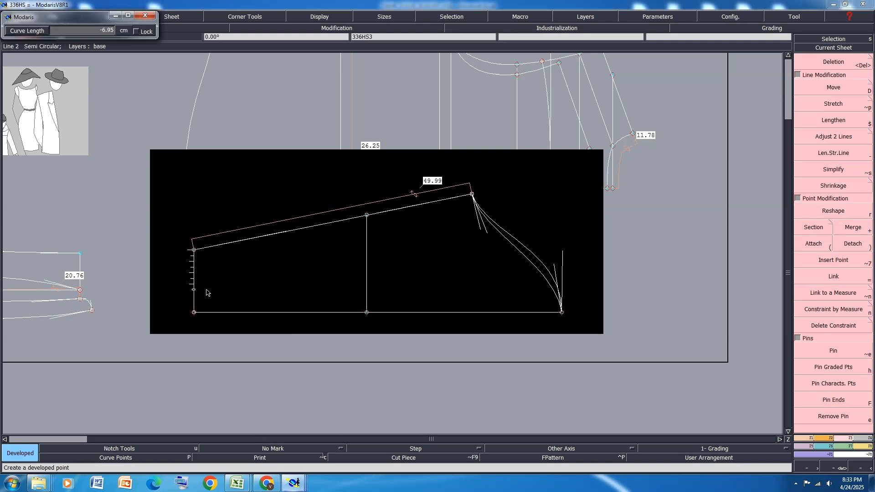
key(BackSpace)
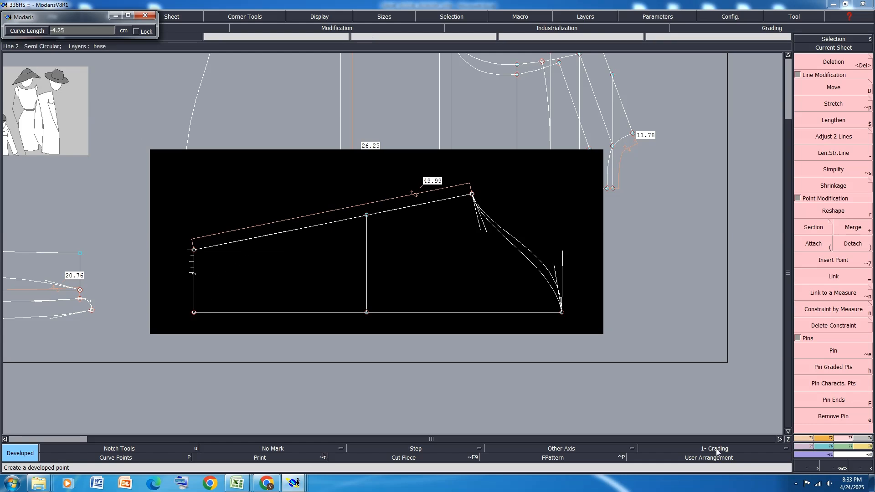
double_click(71, 30)
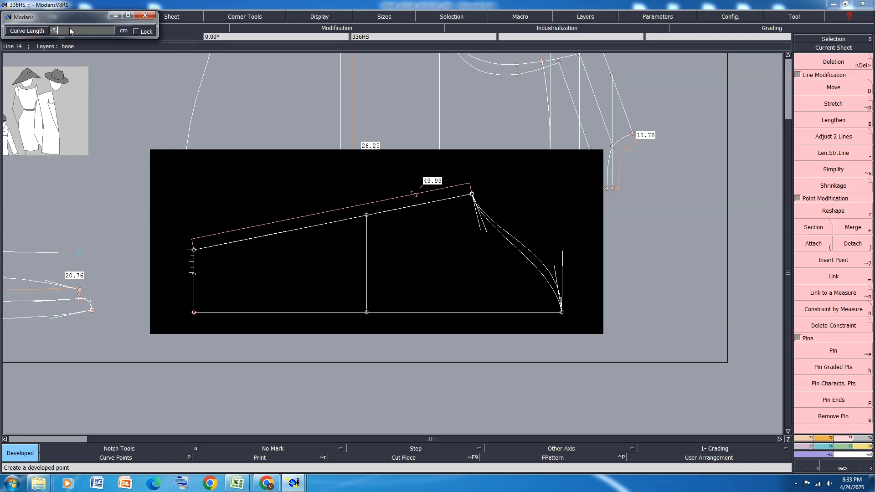
text(-5.25)
key(Return)
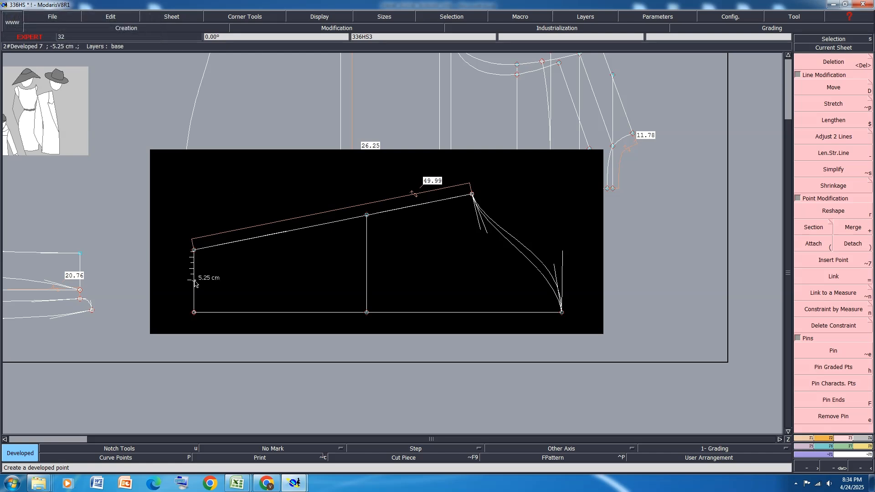
key(ctrl+z)
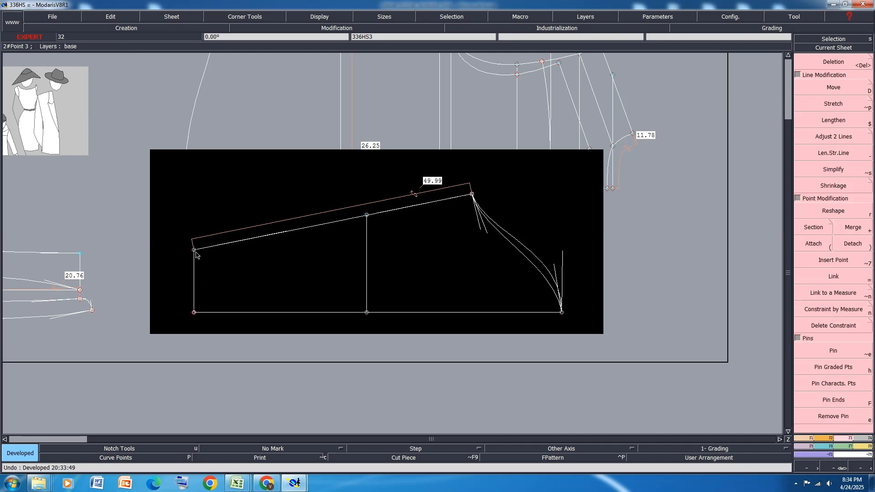
Step: Place a developed point 4.25 cm along the sleeve hem from its upper corner and insert a line point at that mark
click(194, 251)
text(-5.25)
key(BackSpace)
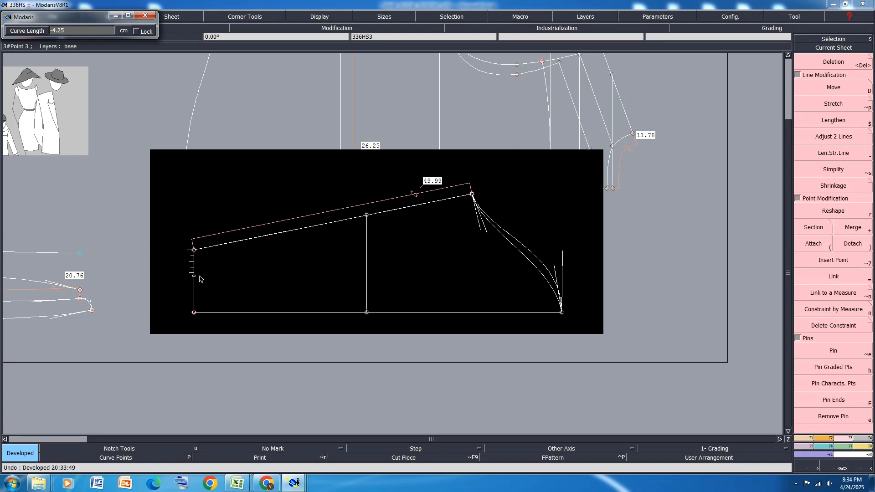
key(Return)
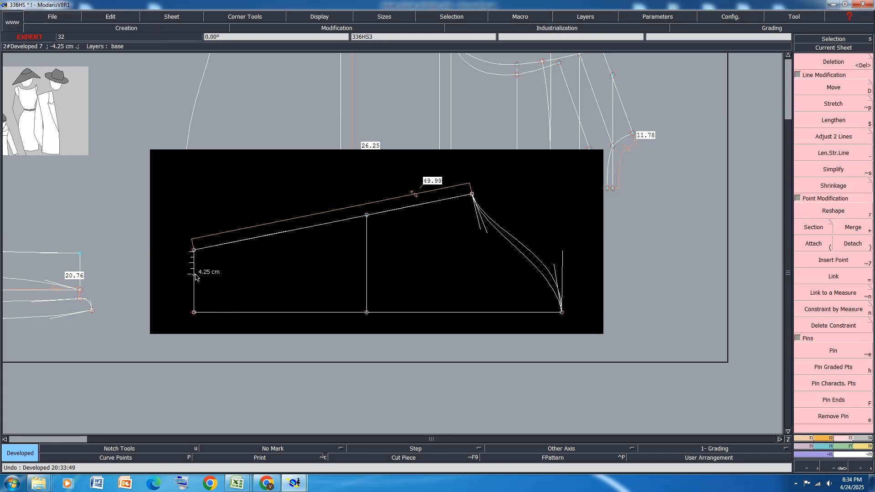
key(alt+7)
click(195, 274)
click(832, 370)
click(833, 386)
Step: Draw a horizontal straight line 14 cm long from the new hem point into the sleeve as the opening line
key(l)
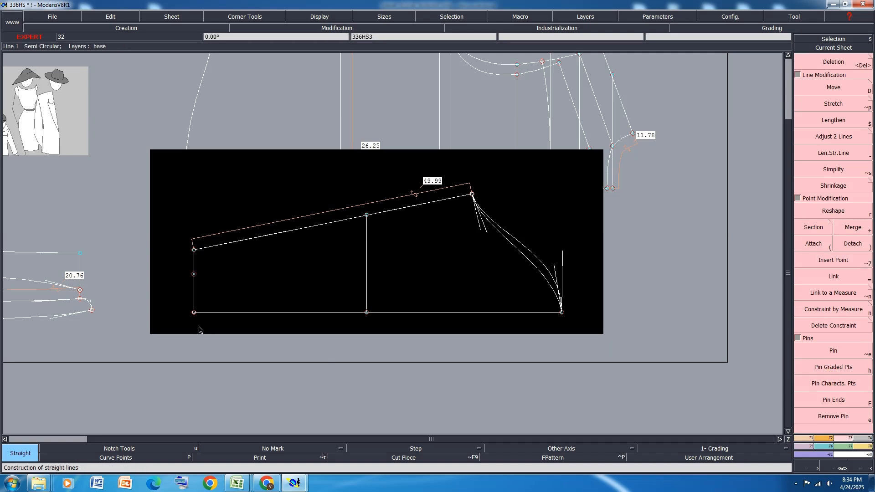
click(194, 274)
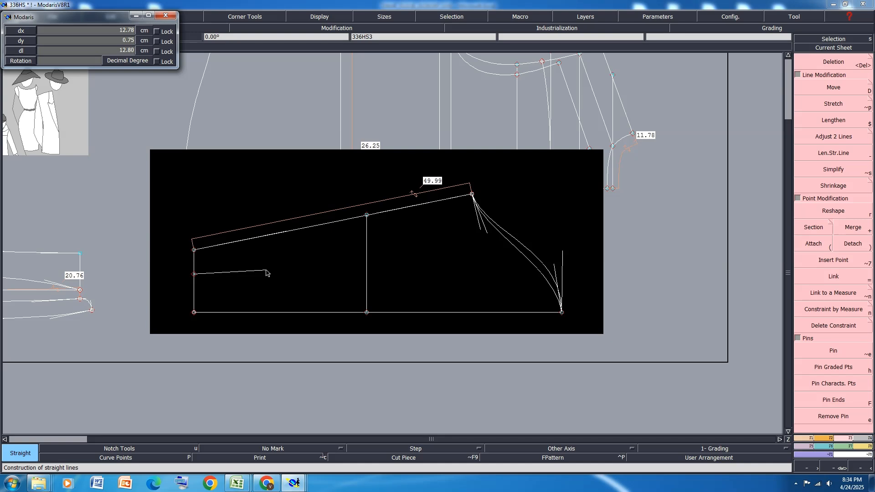
text(14.00)
key(Return)
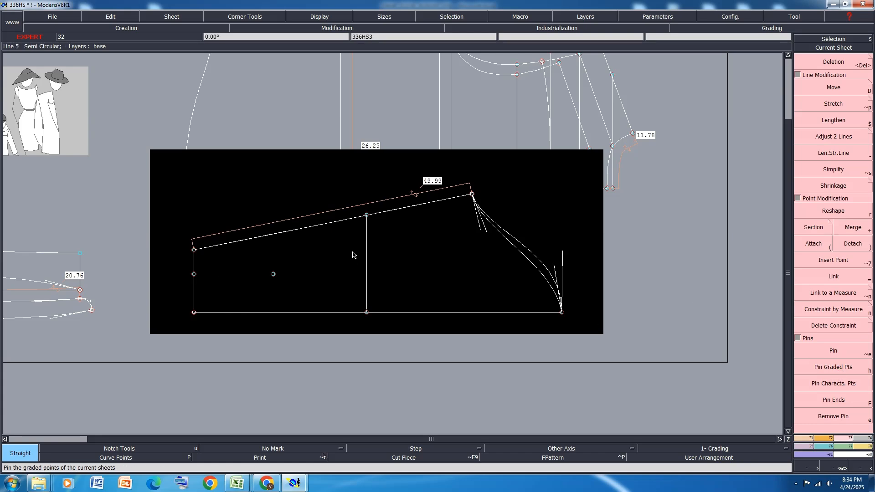
Step: Hide the curve handles and replace the sleeve's sloping underarm line with a Bezier line passing through the elbow line's upper end
key(Delete)
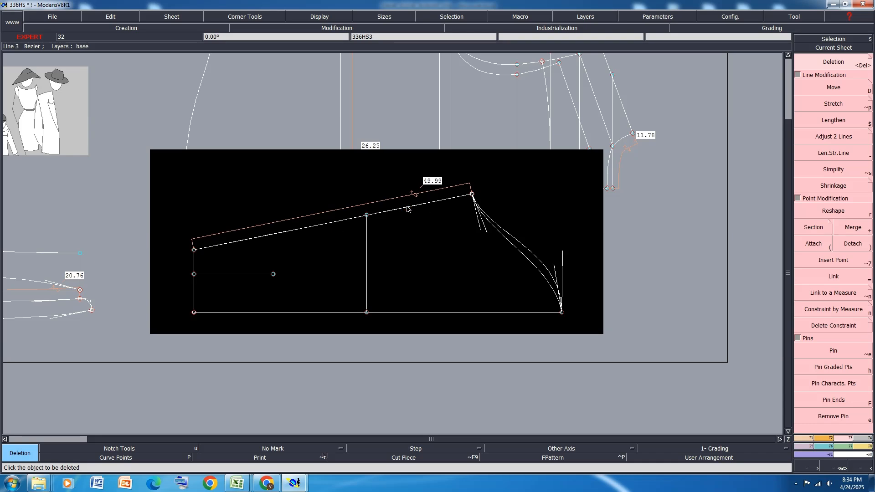
click(390, 213)
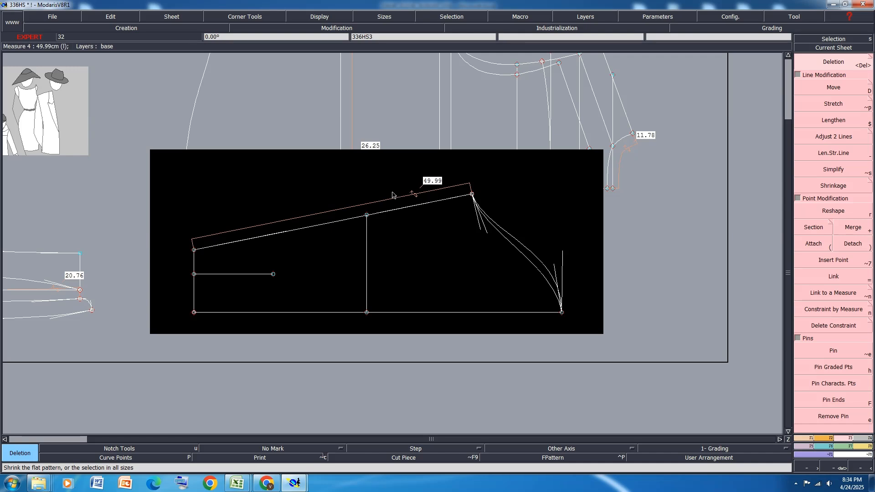
click(314, 19)
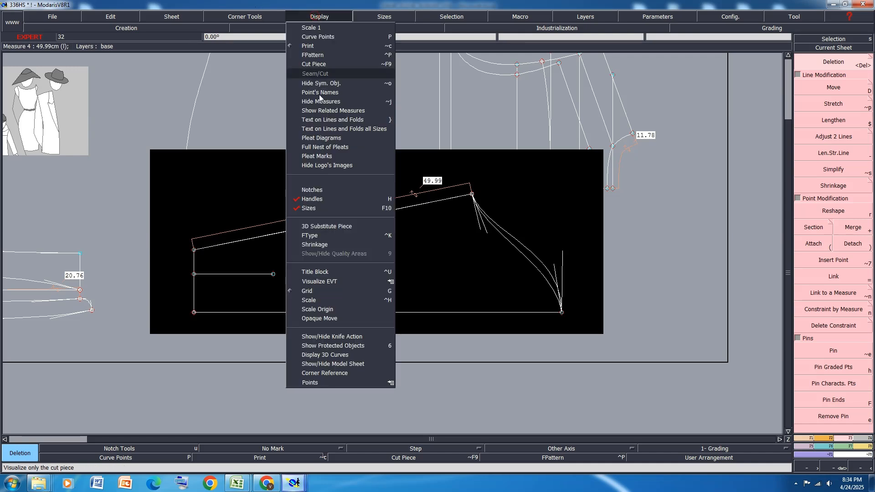
click(310, 199)
click(404, 212)
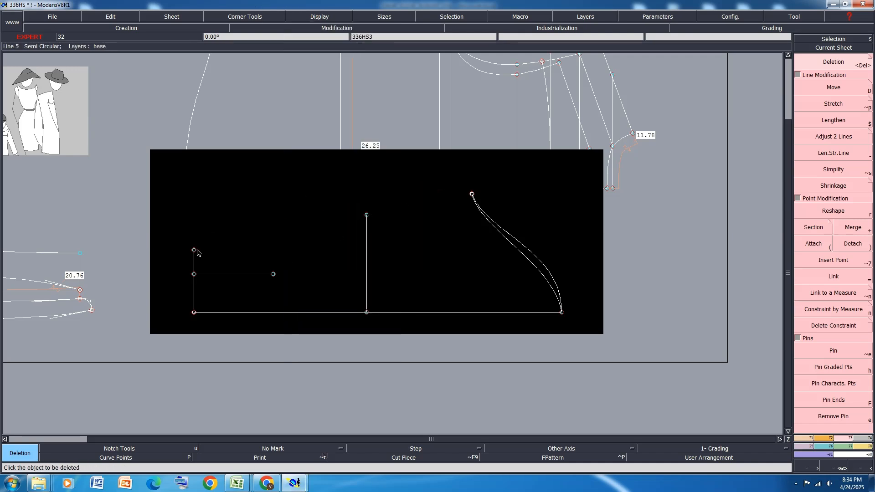
click(367, 215)
right_click(472, 195)
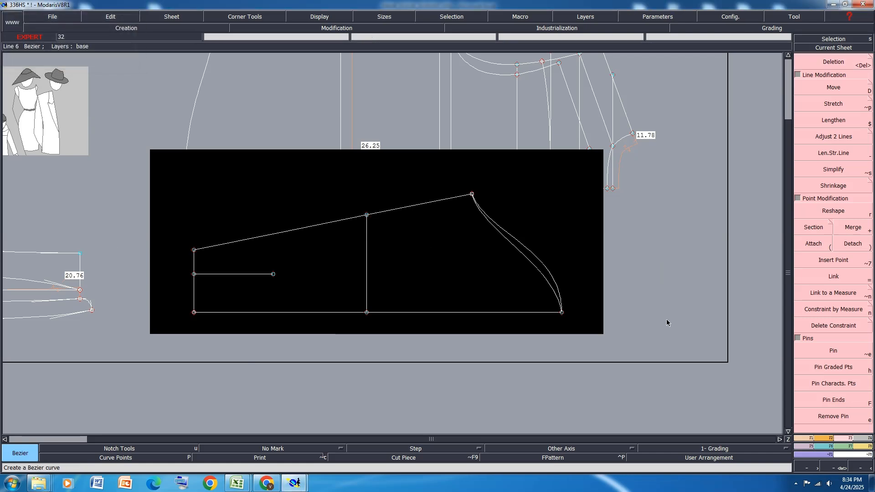
Step: Move the hem's upper corner together with the opening line by X 0 and Y 2.5 cm, and save the model
key(d)
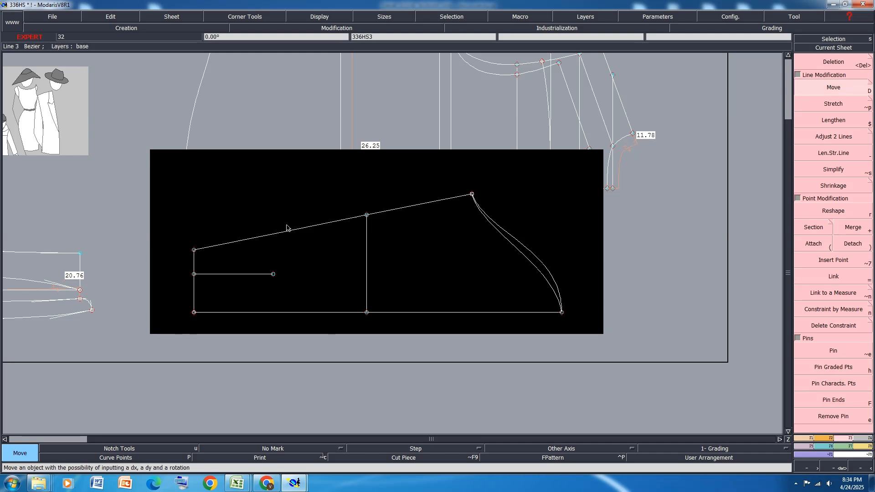
drag(293, 222, 181, 293)
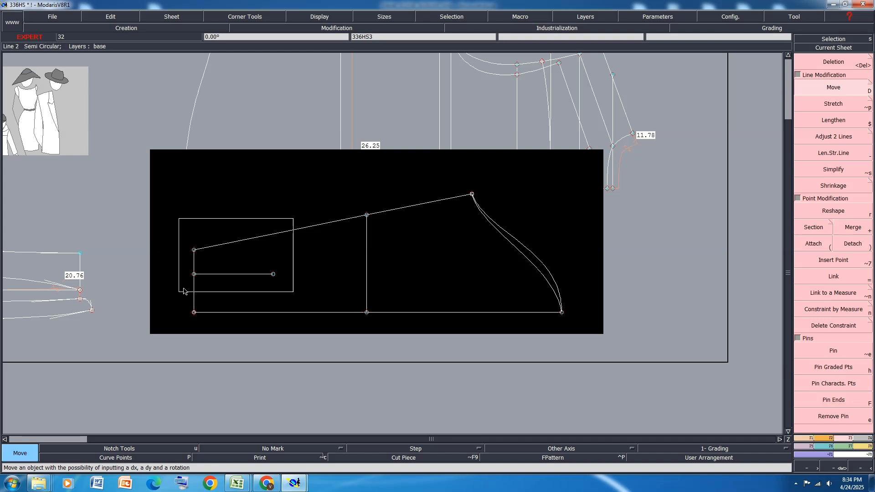
click(815, 105)
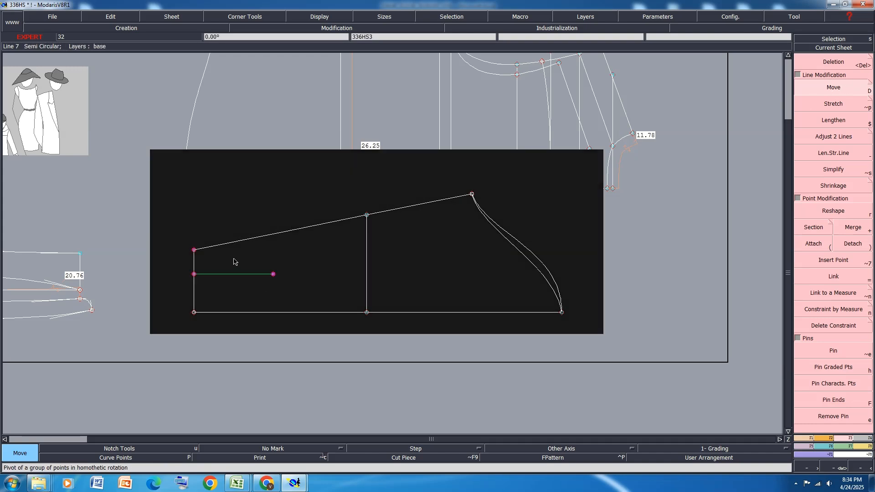
click(195, 251)
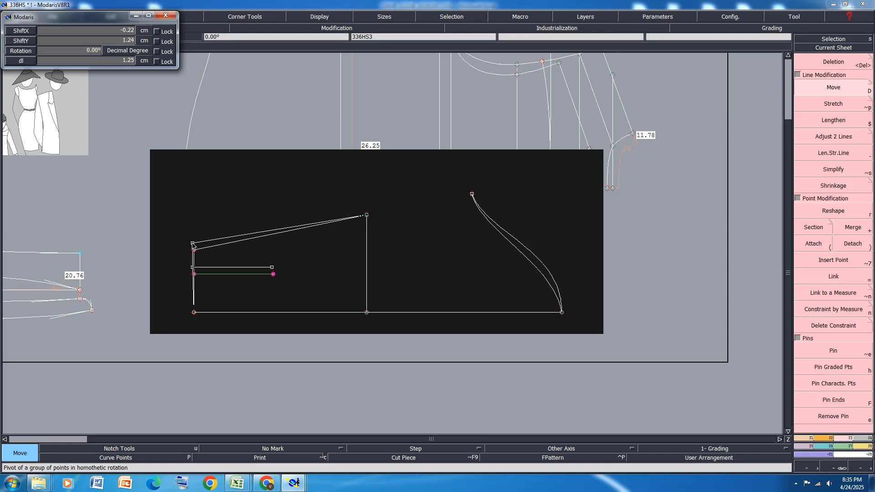
key(Down)
text(0)
key(Down)
text(2.5)
key(Return)
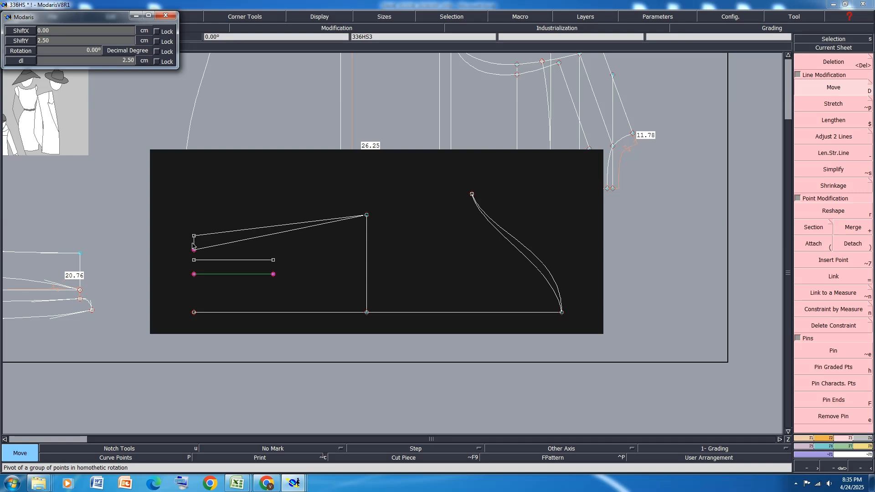
click(215, 217)
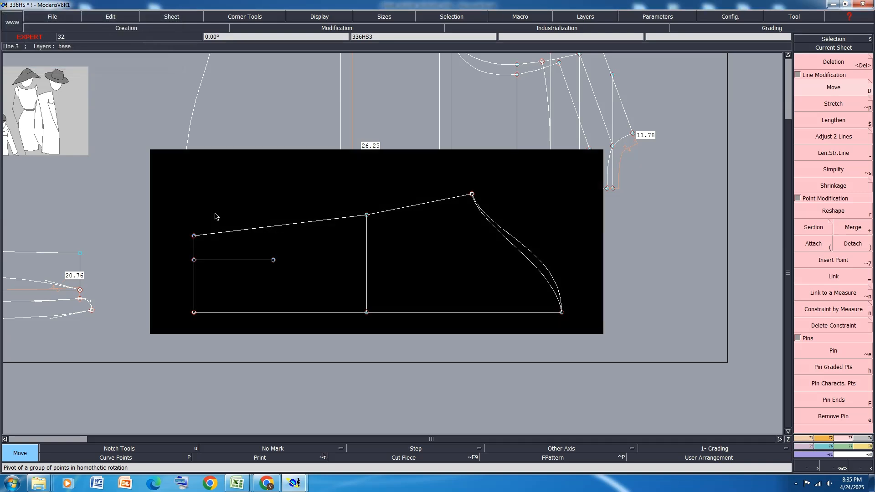
key(ctrl+s)
click(372, 291)
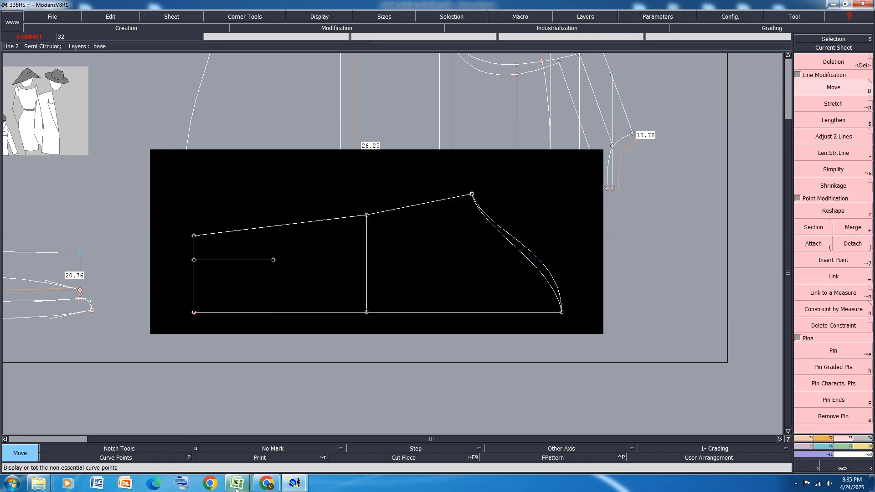
Step: Check the shirt measurement sketch on Excel's HWM sheet and return to the sleeve in Modaris
mouse_move(237, 483)
click(256, 453)
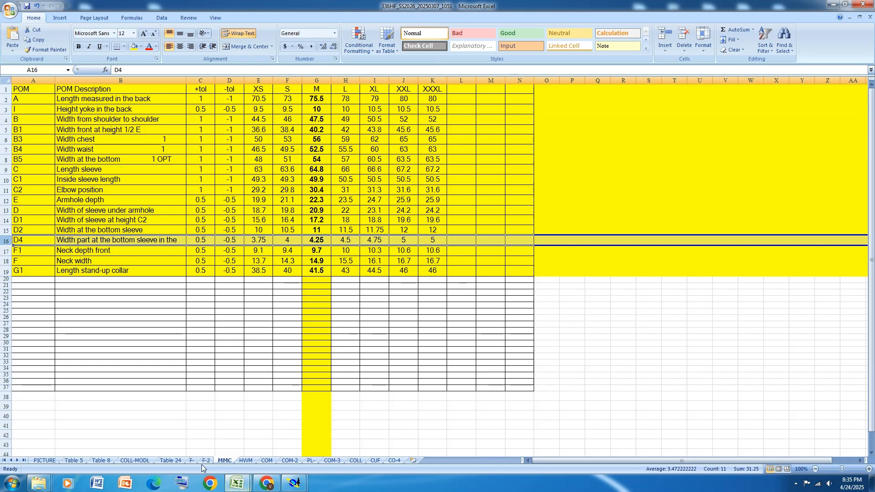
click(245, 460)
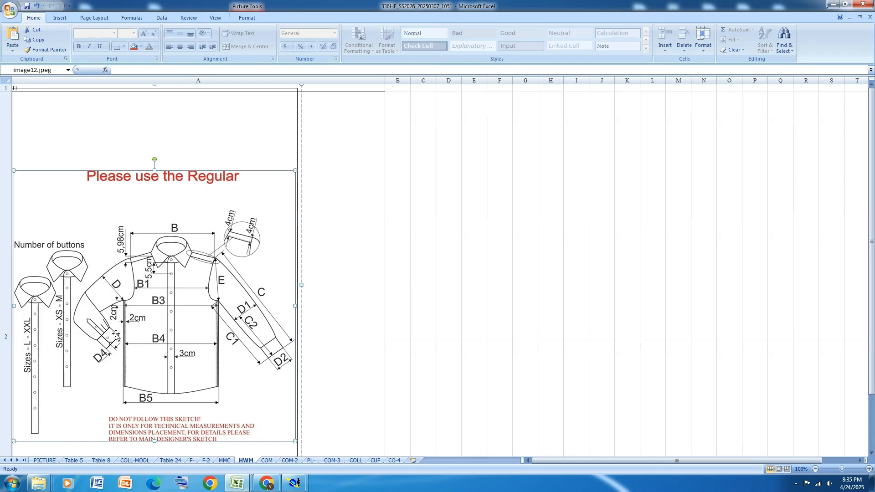
click(293, 484)
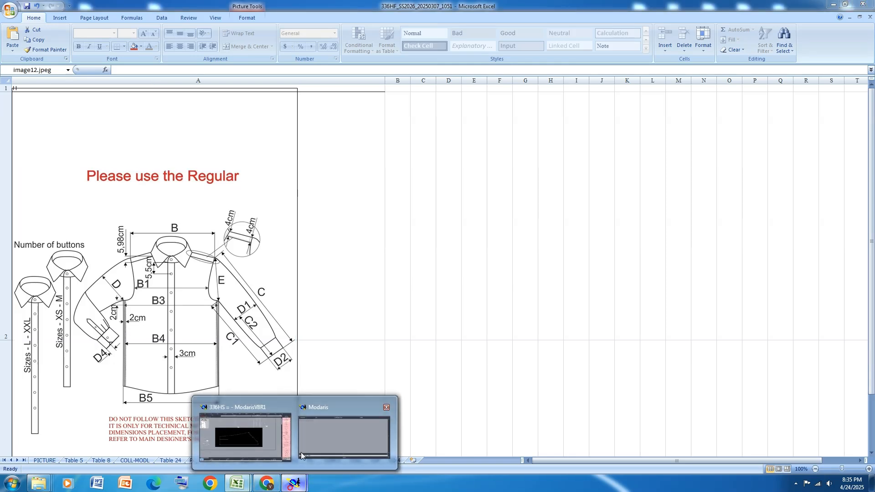
click(246, 444)
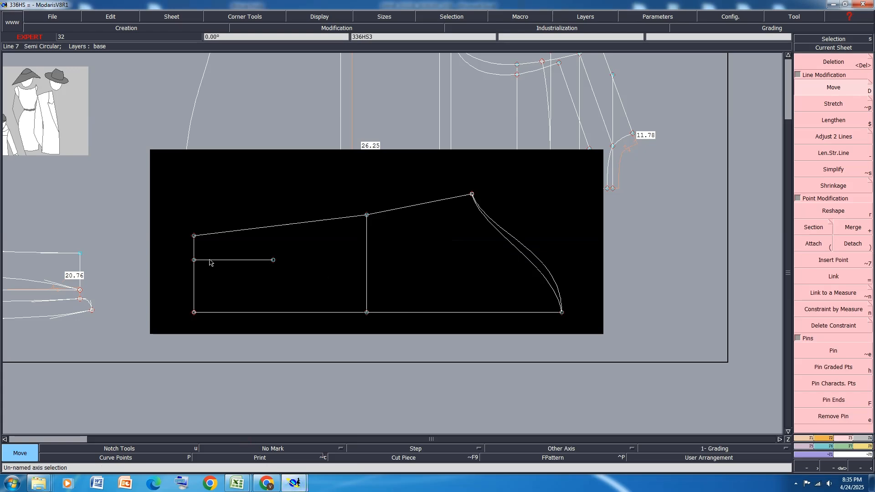
Step: Switch to Excel and examine the sleeve opening and D4 dimension in an enlarged view of the HWM sketch
click(237, 483)
click(261, 449)
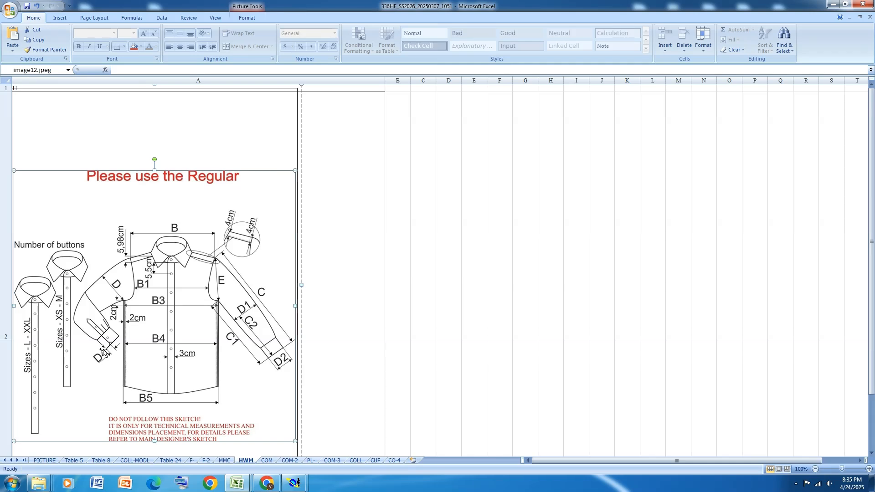
click(871, 454)
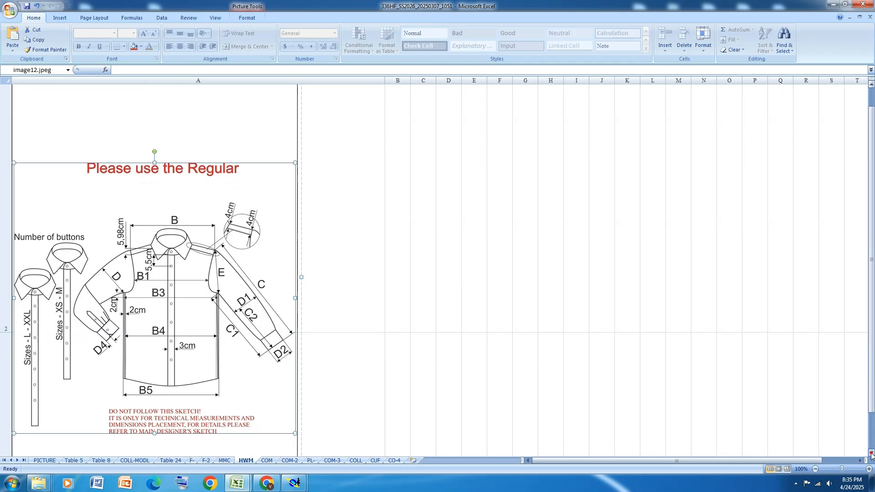
click(871, 454)
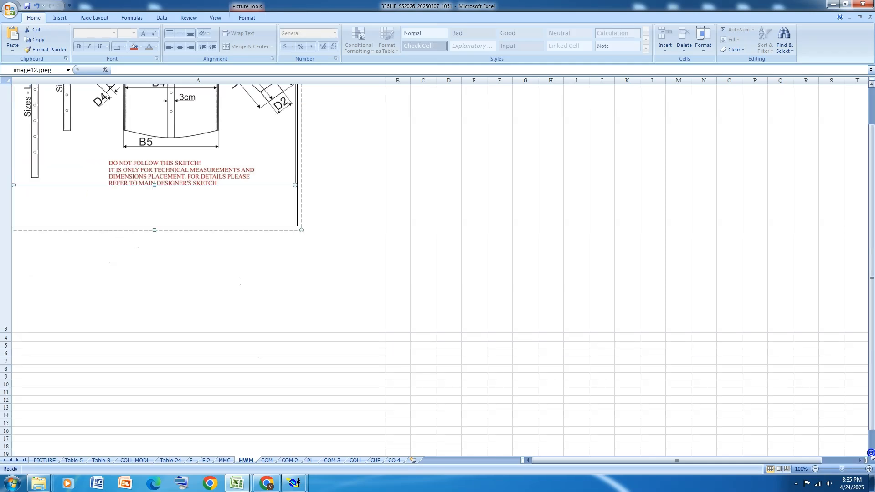
click(871, 84)
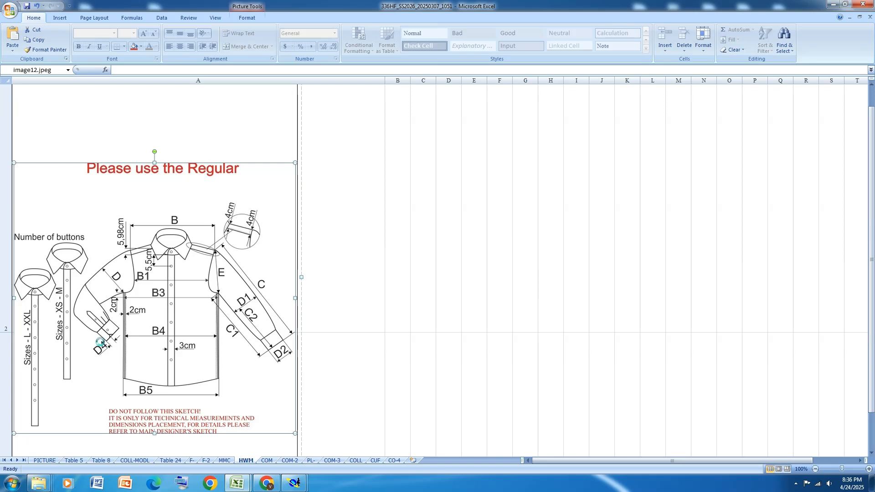
ctrl+scroll(105, 346, up, 3)
scroll(232, 288, up, 1)
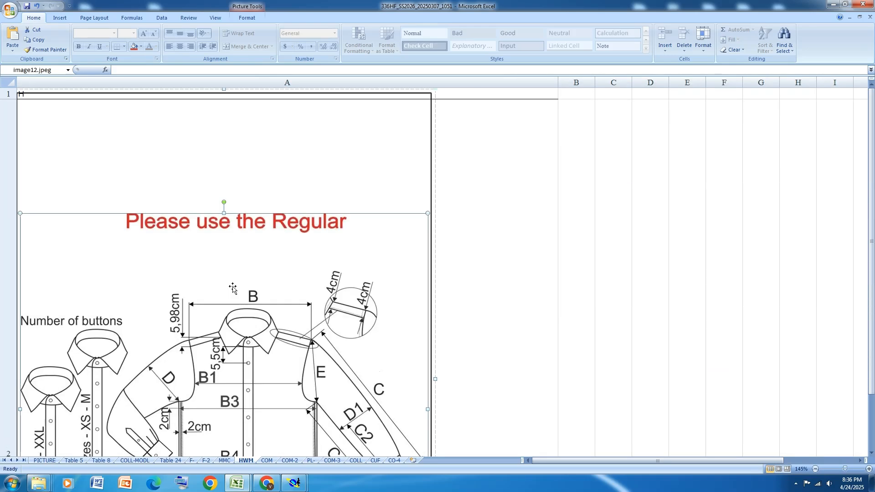
click(871, 453)
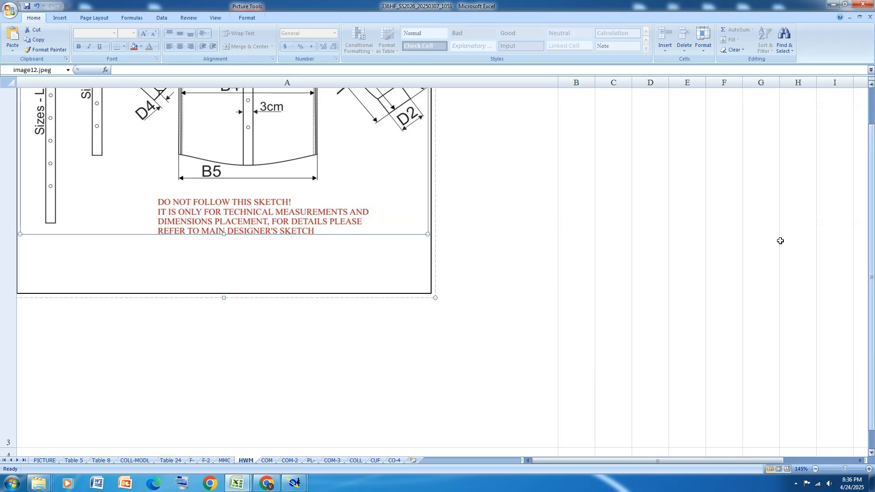
click(871, 84)
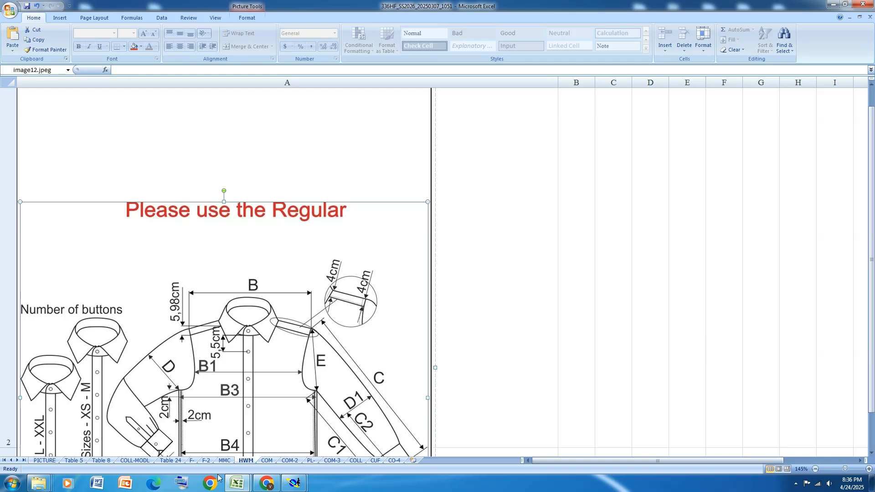
Step: Return to Modaris and move the sleeve opening line along the hem by X 0 and Y -1 cm
click(294, 483)
click(270, 451)
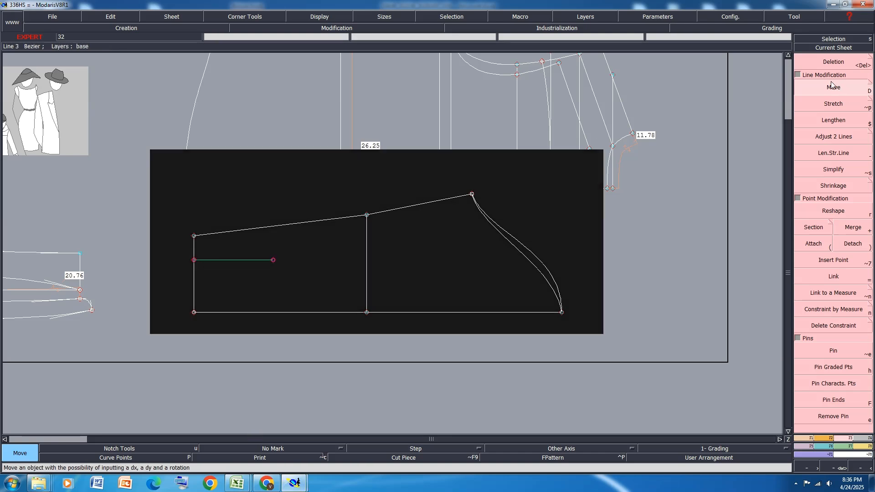
click(194, 261)
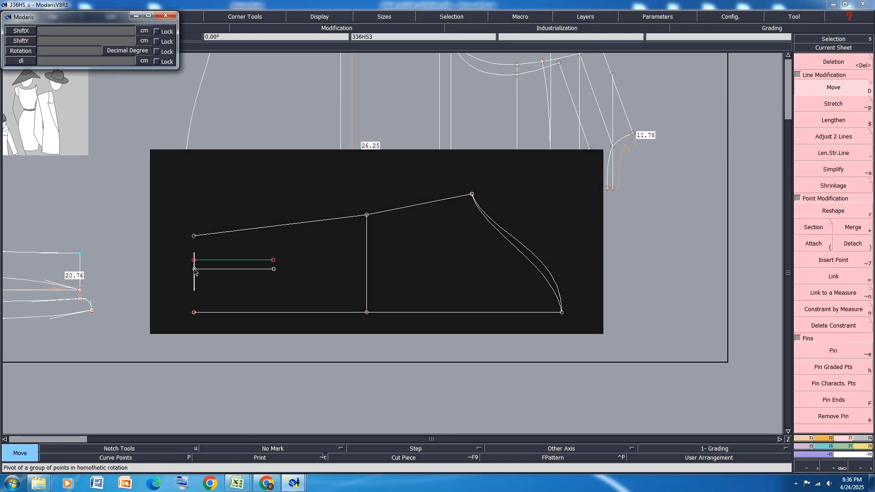
key(Tab)
text(-1)
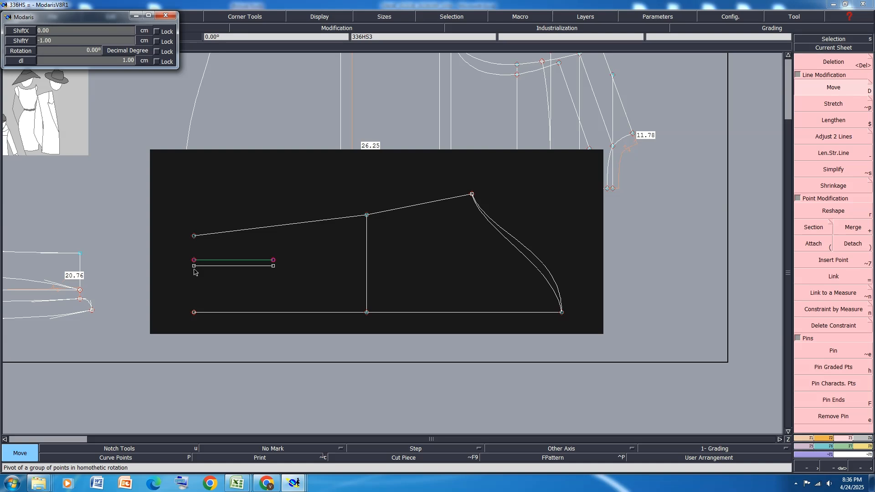
key(Return)
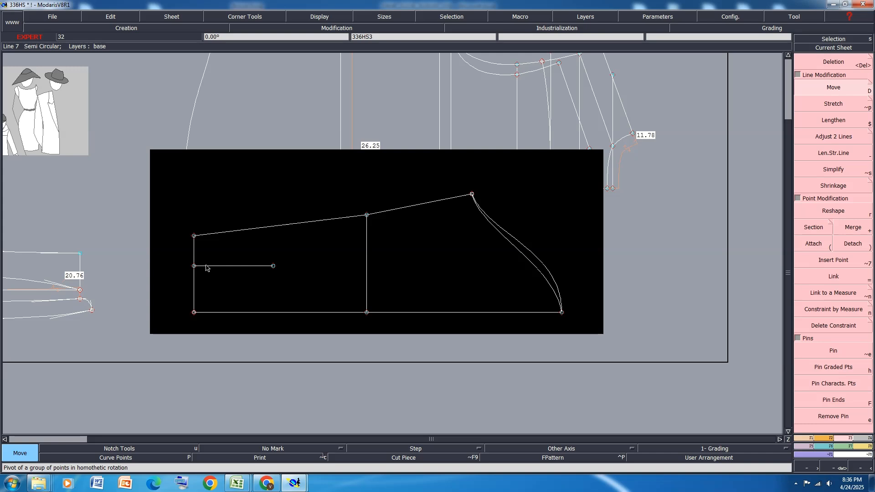
Step: Draw a parallel about 1 cm above the sleeve opening line
key(l)
click(206, 266)
text(1)
key(Return)
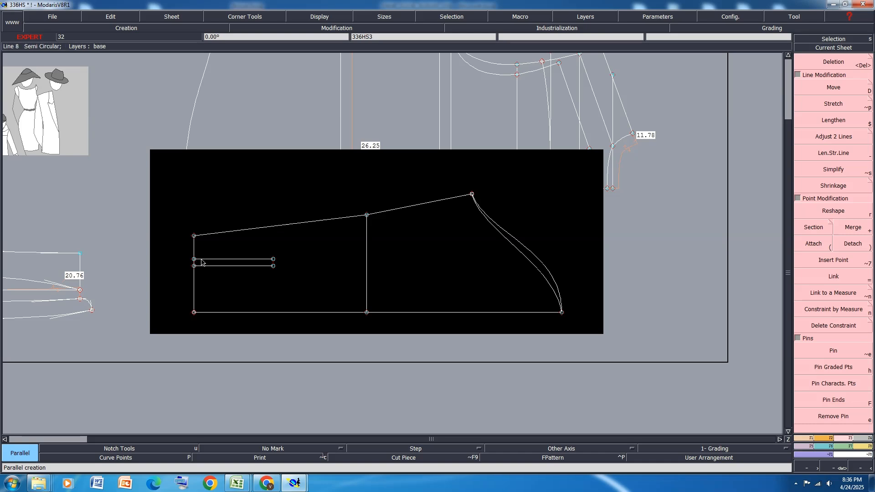
Step: Draw a second parallel just below the original sleeve opening line and try to validate the model
click(209, 262)
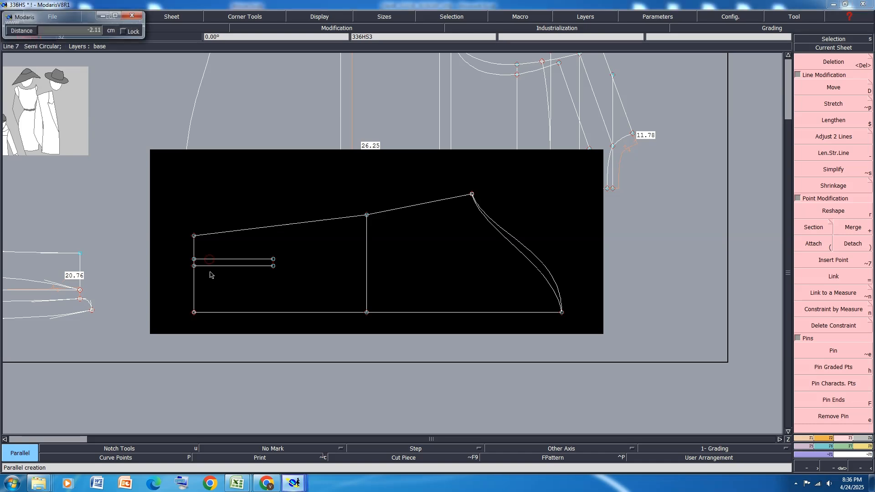
key(Down)
text(-)
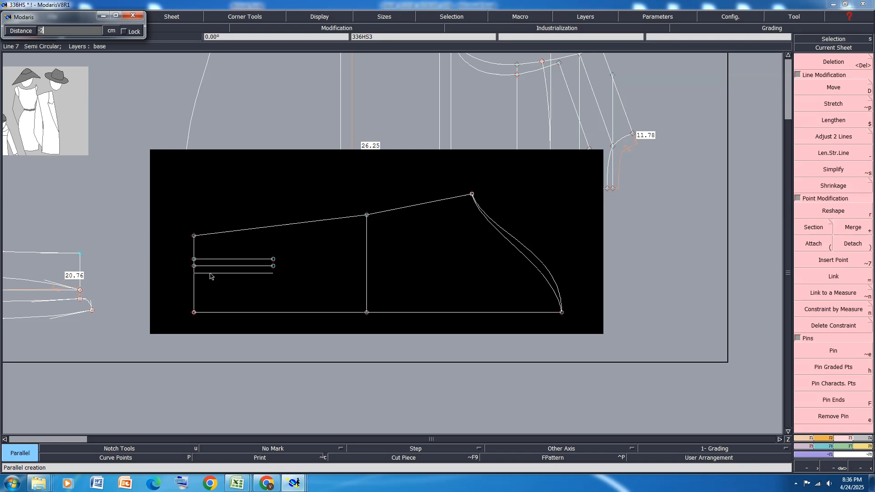
text(2)
key(Return)
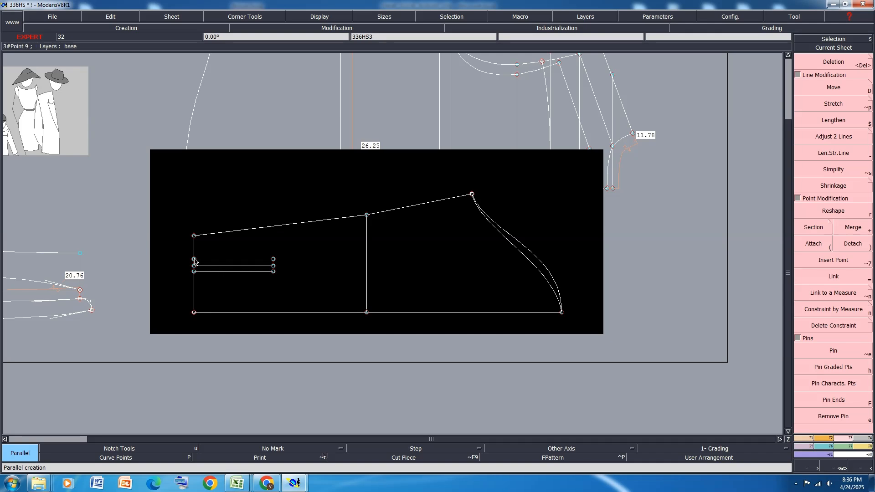
key(ctrl+s)
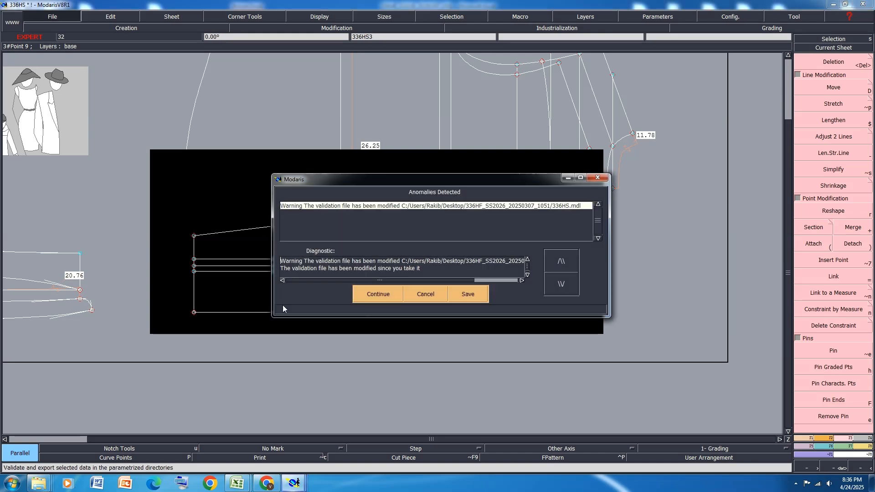
click(424, 295)
key(d)
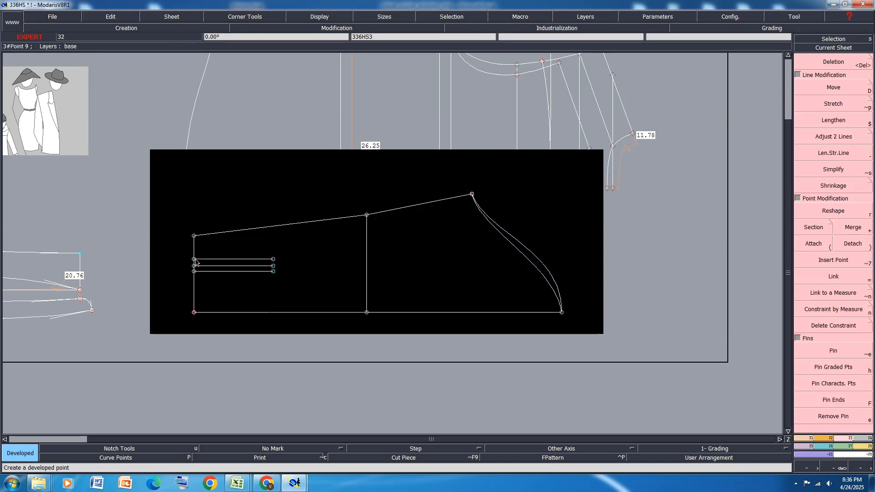
click(194, 260)
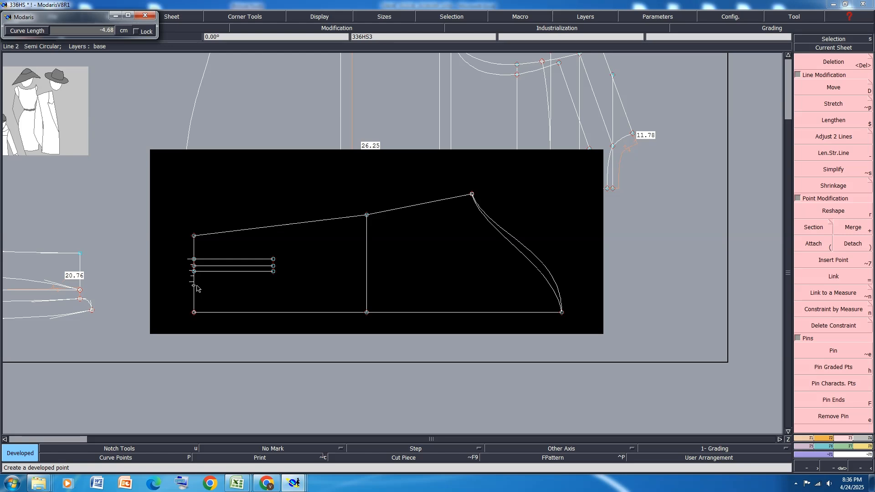
click(197, 286)
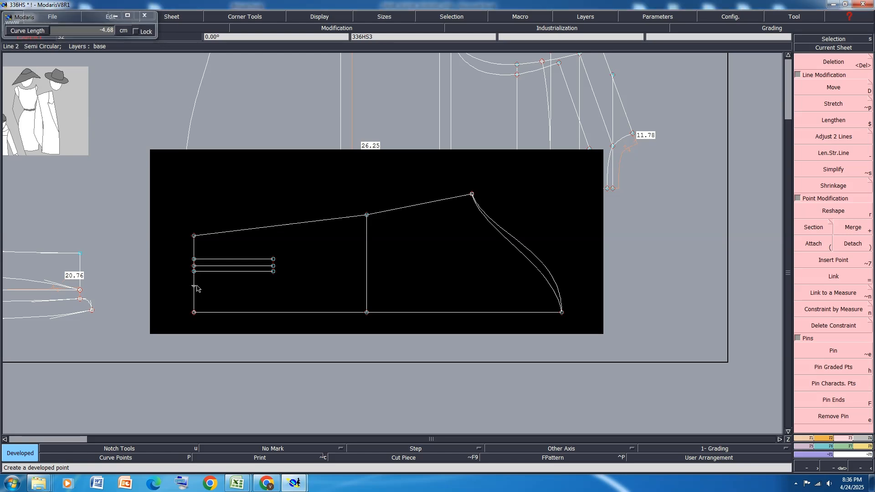
key(ctrl+z)
Step: Create a developed point on the hem at -2 cm from the lowest opening line's end and insert it into the hem line
click(195, 276)
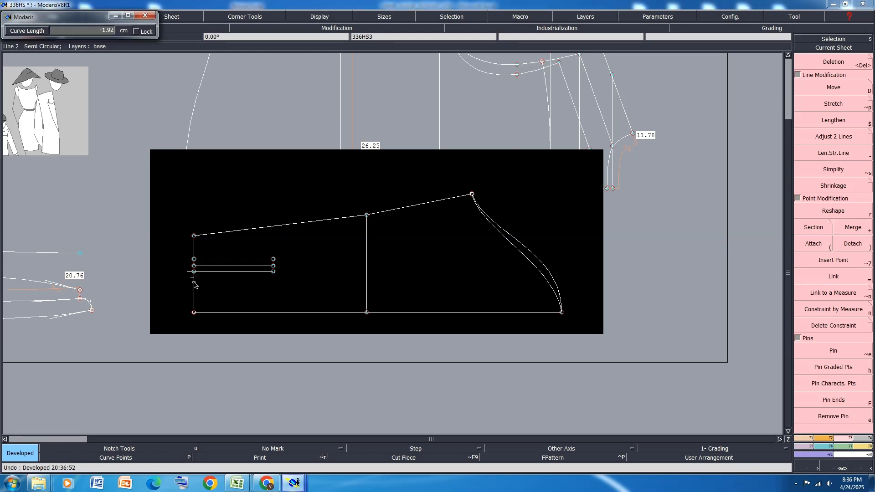
key(BackSpace)
key(Return)
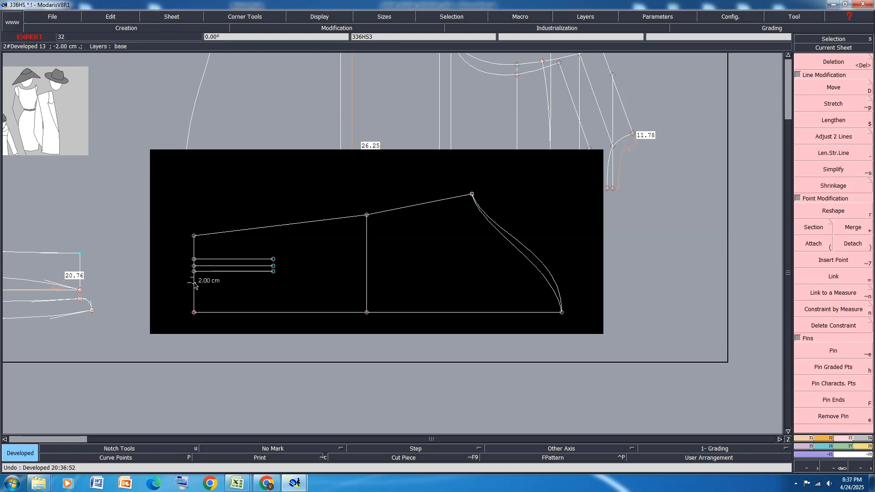
key(alt+7)
click(194, 283)
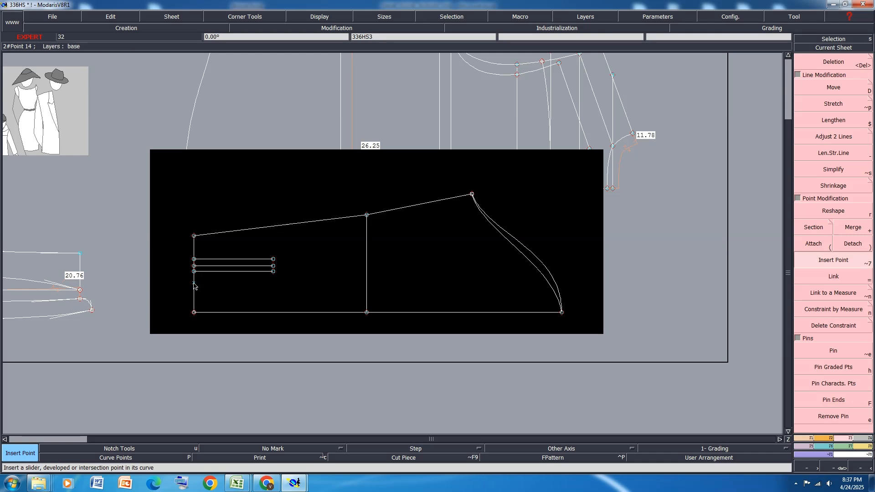
Step: Create another developed point at -2.5 cm from the newly inserted hem point and insert it into the hem line
key(d)
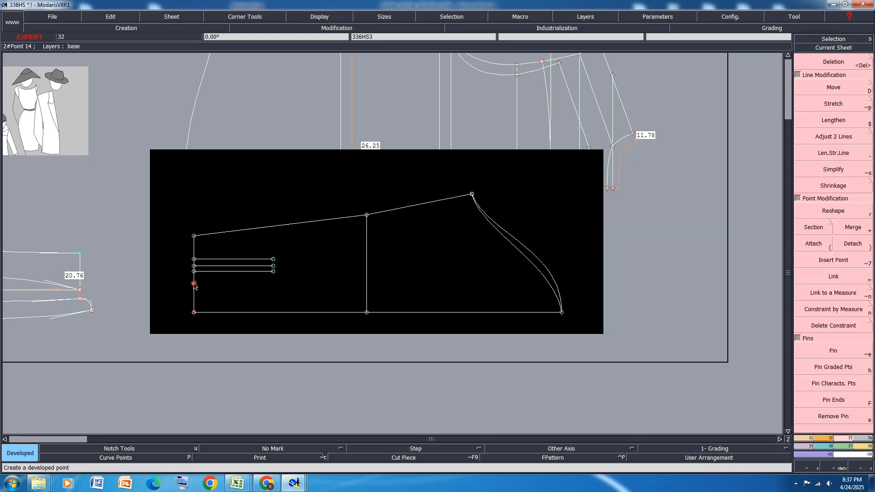
click(194, 286)
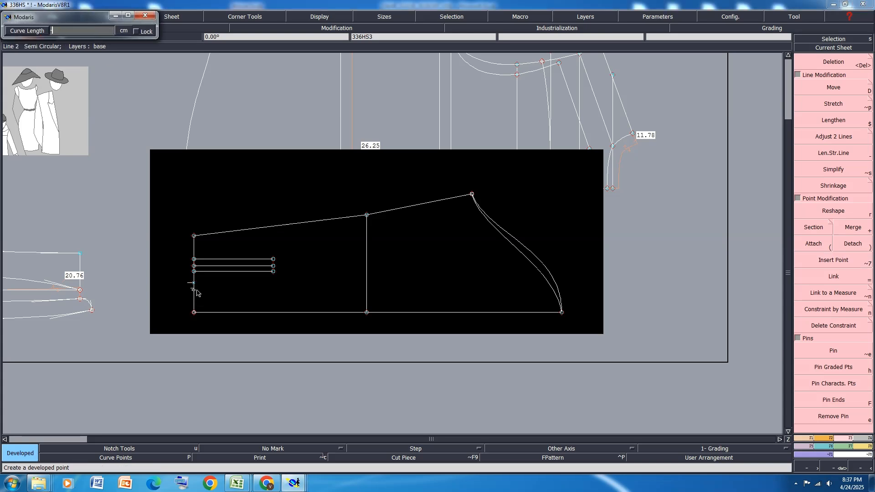
text(-2.5)
key(Return)
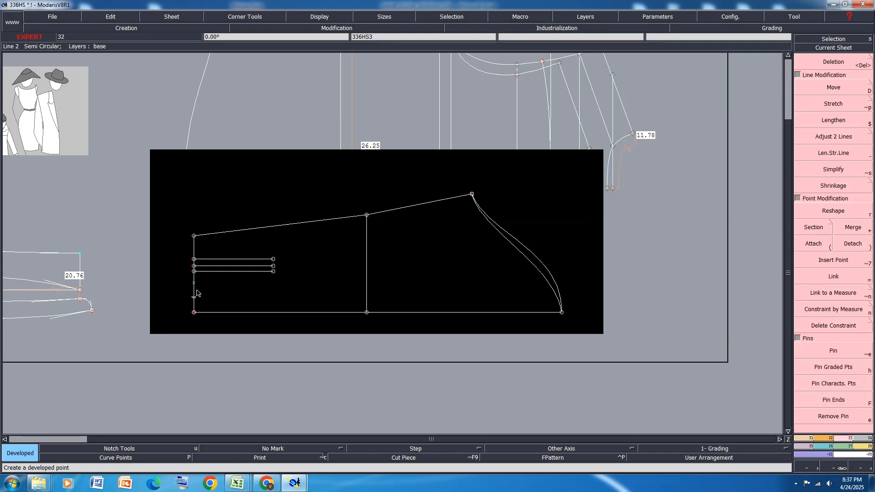
click(195, 298)
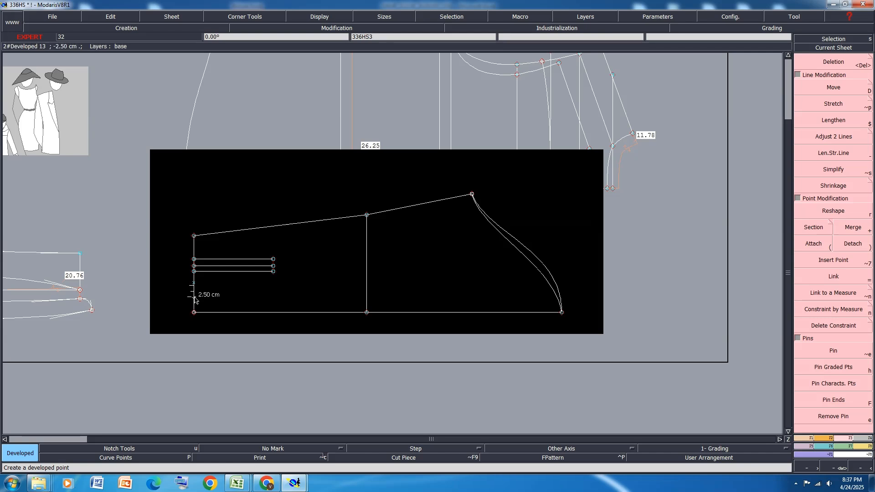
key(alt+7)
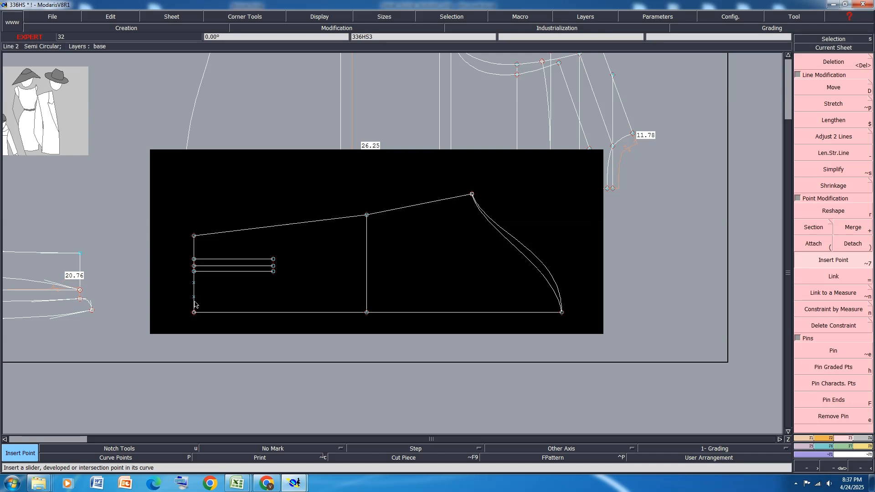
Step: Validate and save the model, continuing past the anomaly warnings
key(ctrl+s)
click(376, 294)
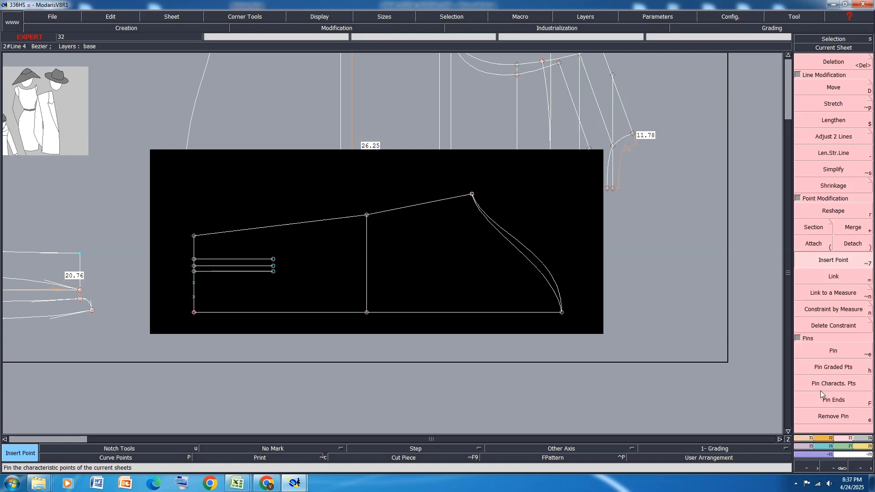
key(ctrl+s)
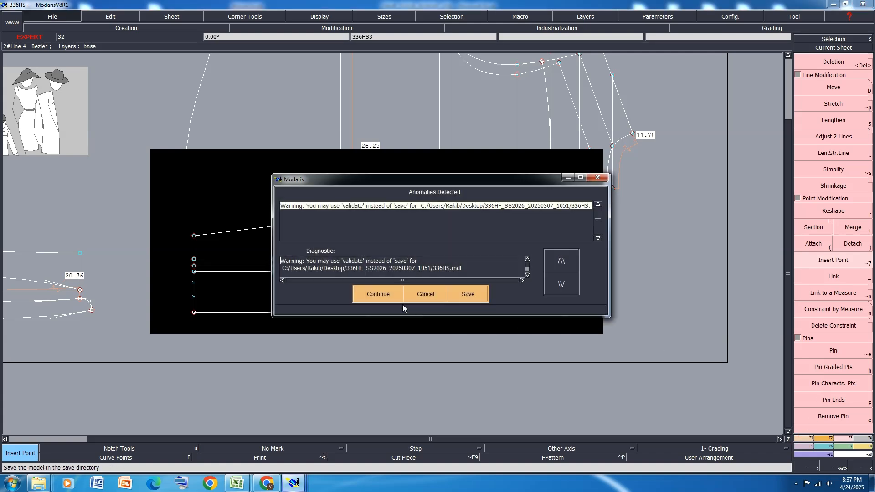
click(379, 293)
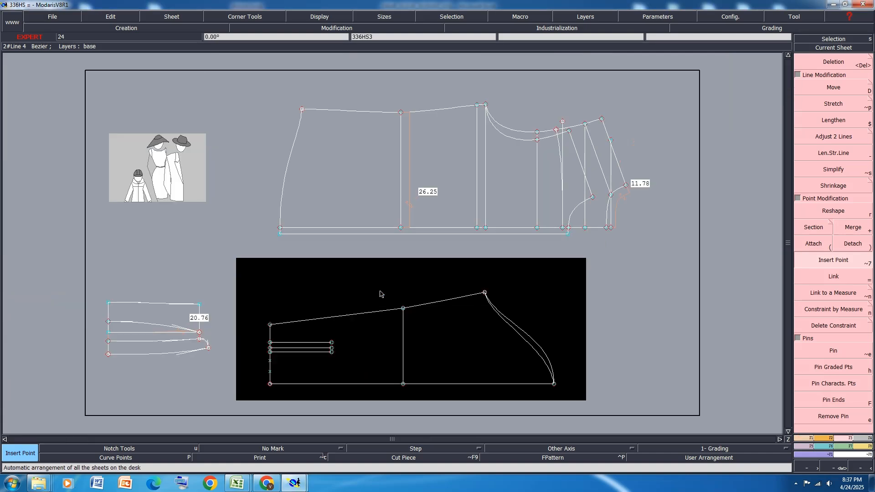